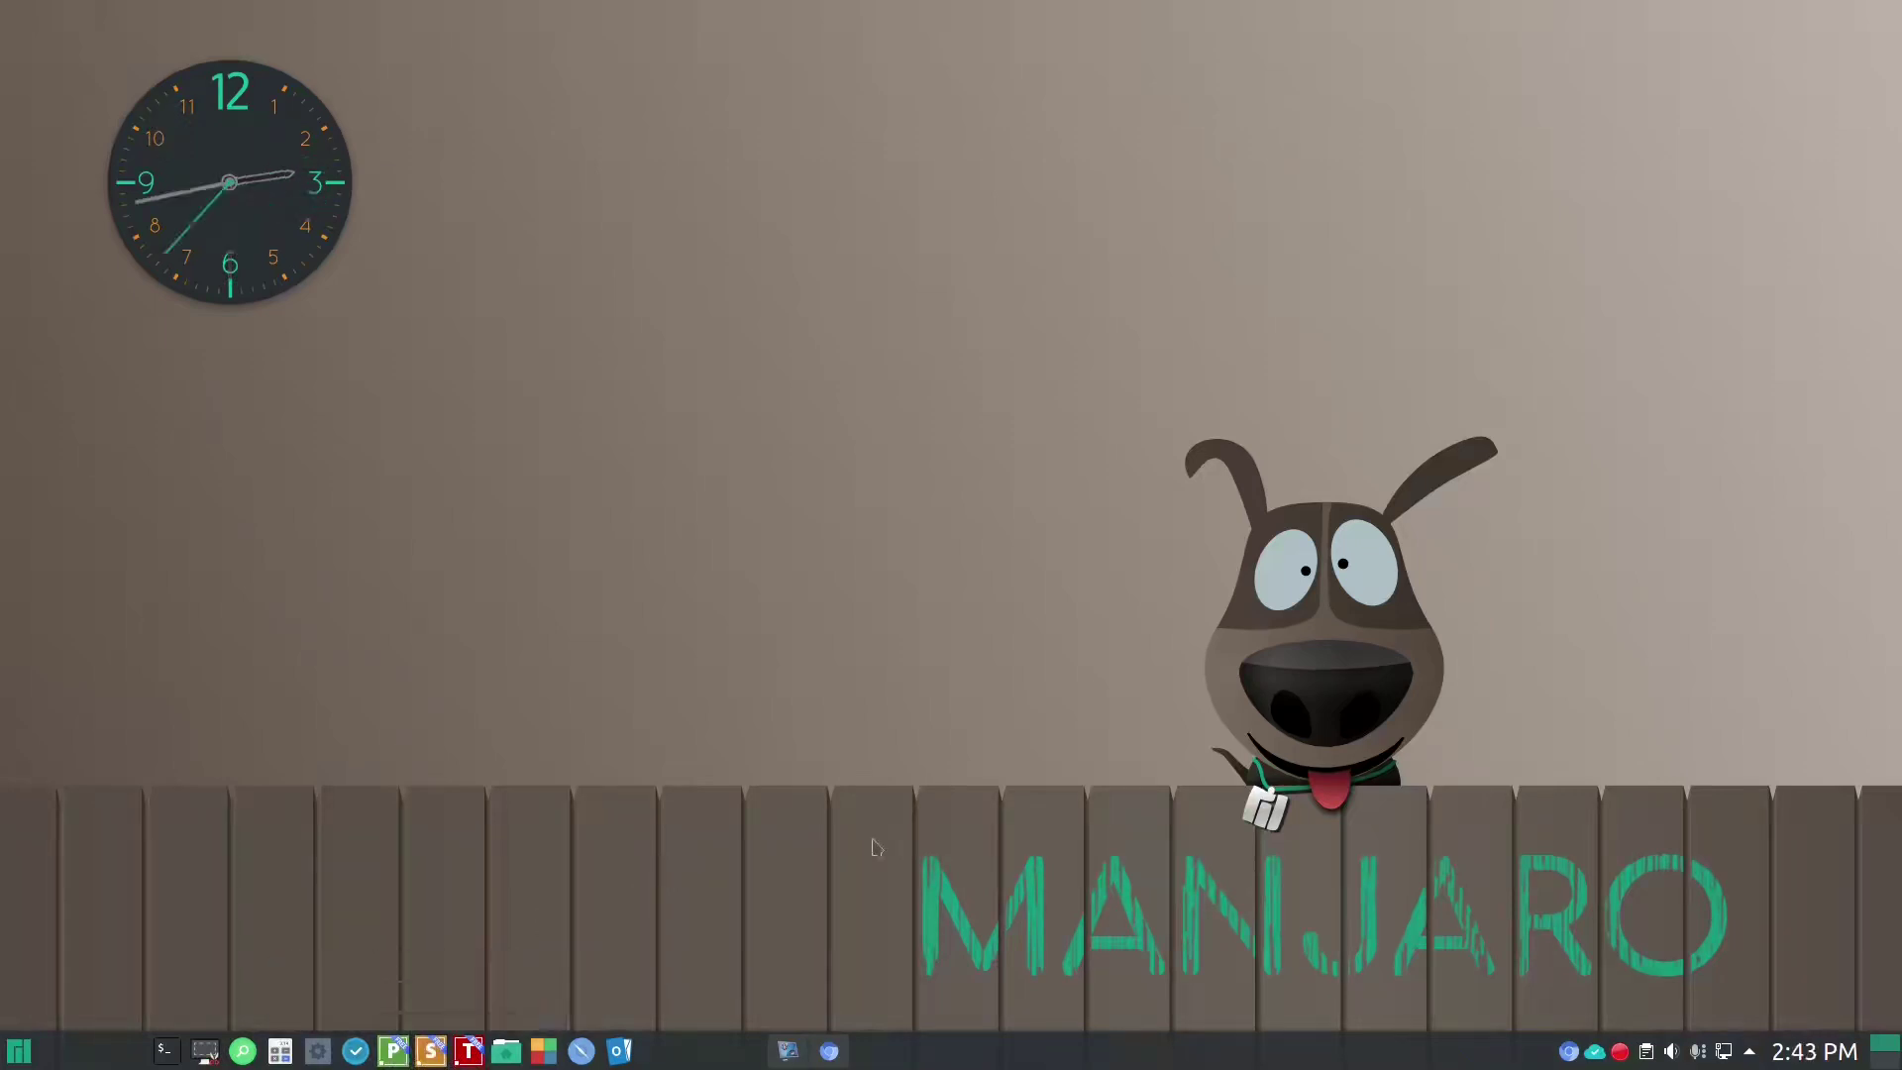
- Bring up the FreeOffice service packs page in Chromium and review the update instructions and the revision history
{"action": "left_click", "coordinate": [830, 1050]}
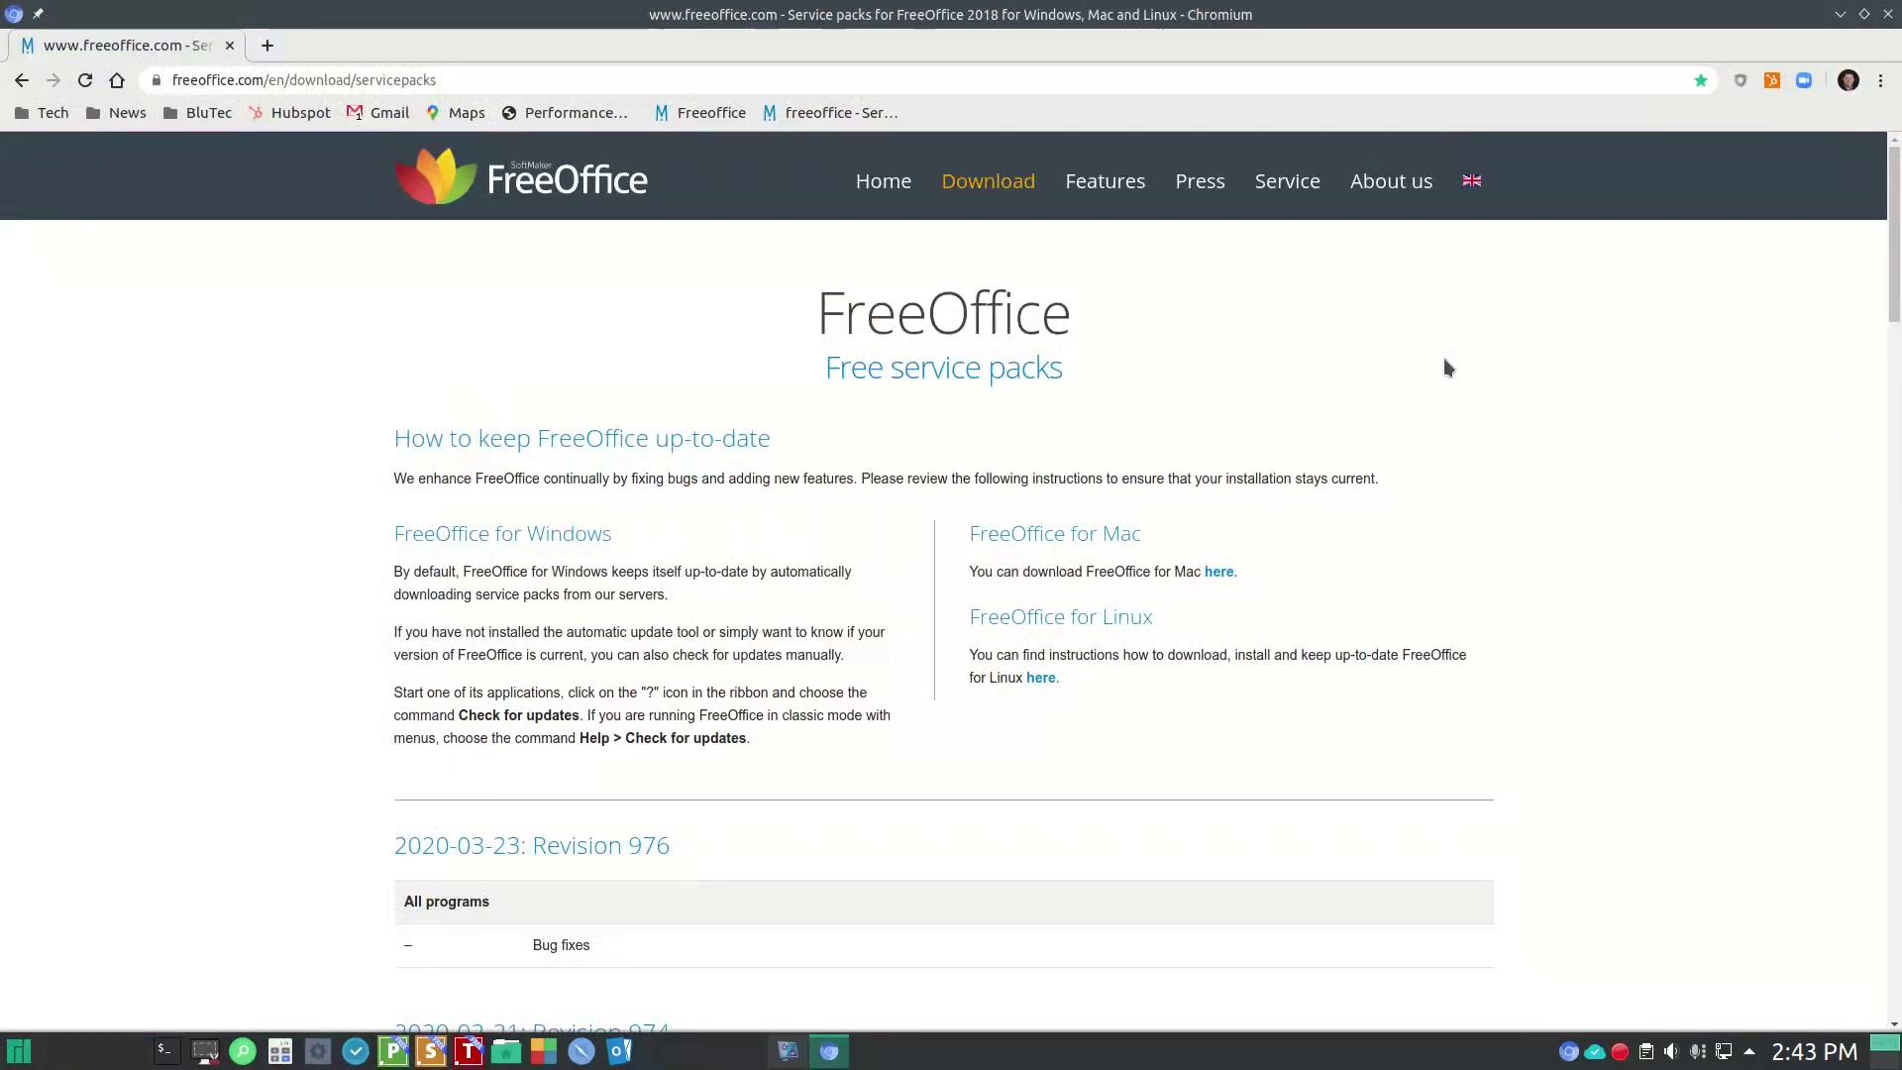
{"action": "scroll", "coordinate": [1443, 359], "scroll_direction": "down", "scroll_amount": 2}
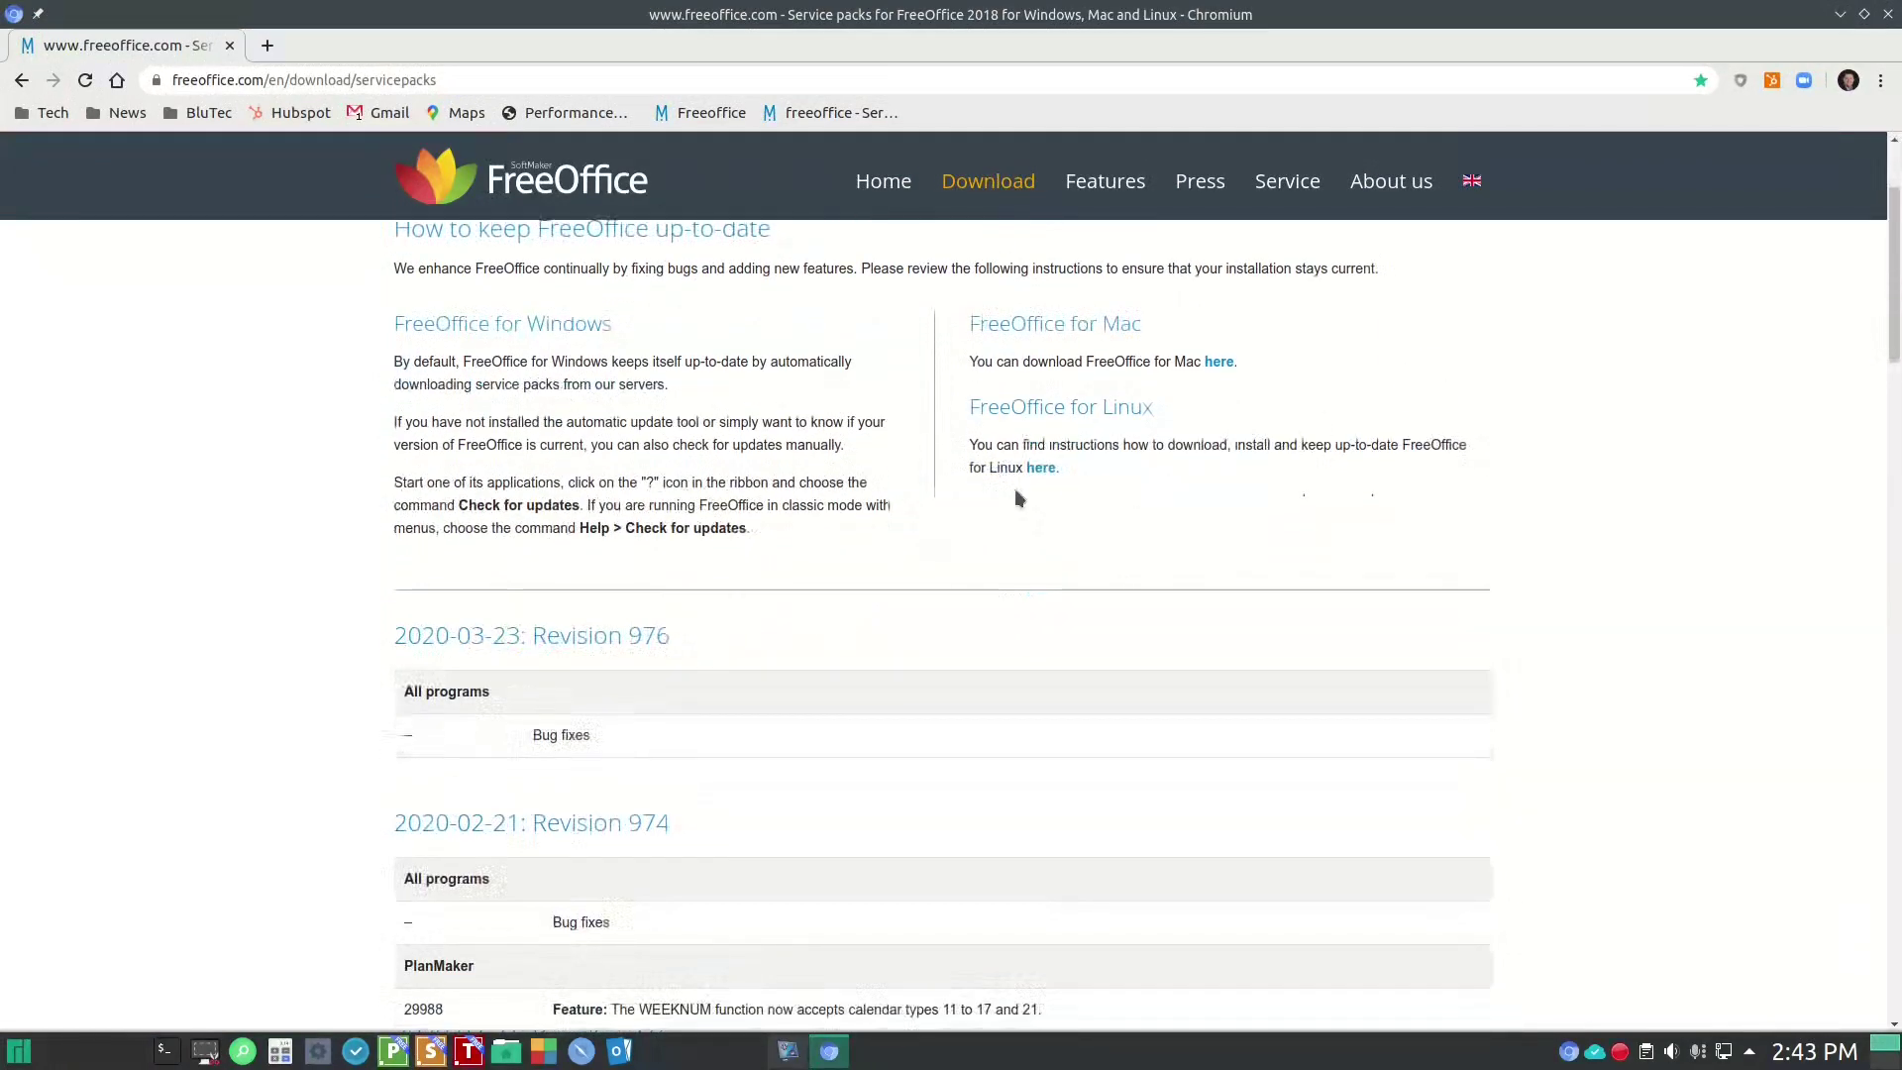
{"action": "scroll", "coordinate": [1016, 493], "scroll_direction": "down", "scroll_amount": 3}
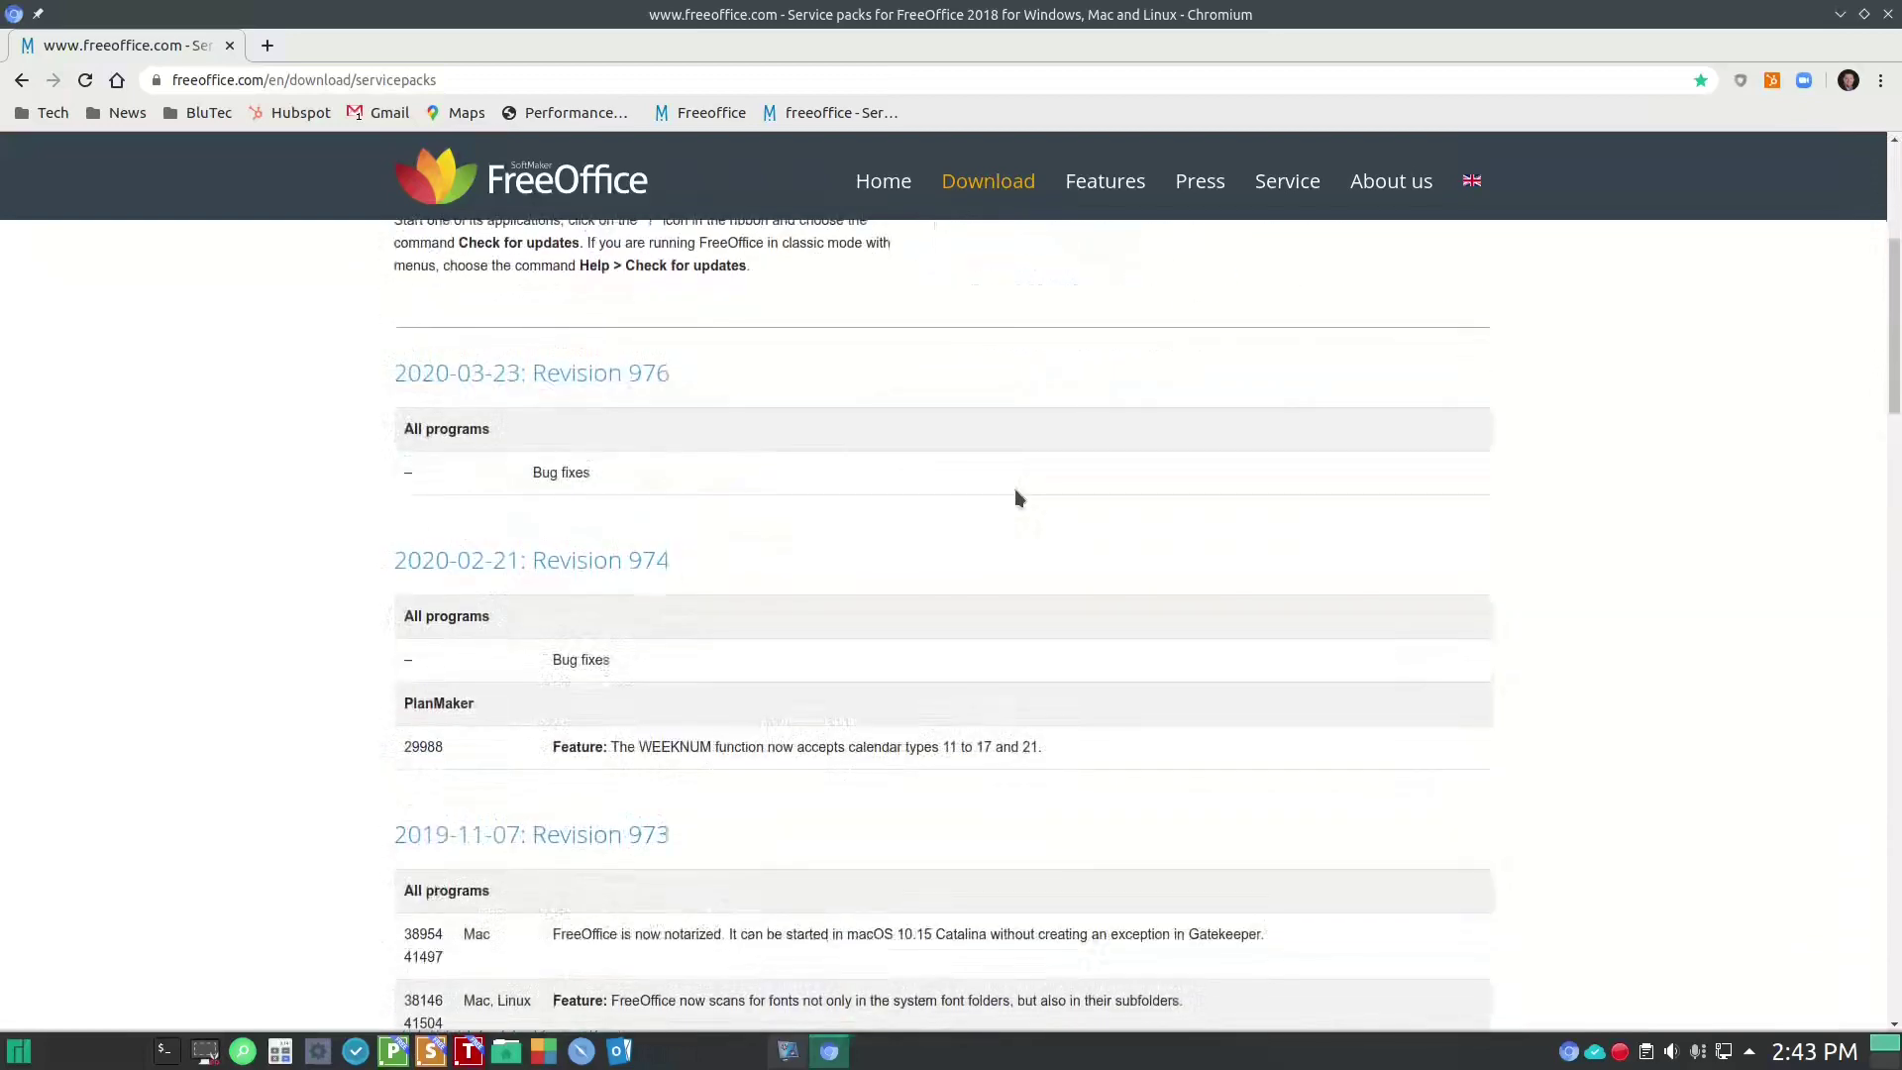
{"action": "scroll", "coordinate": [1017, 495], "scroll_direction": "down", "scroll_amount": 10}
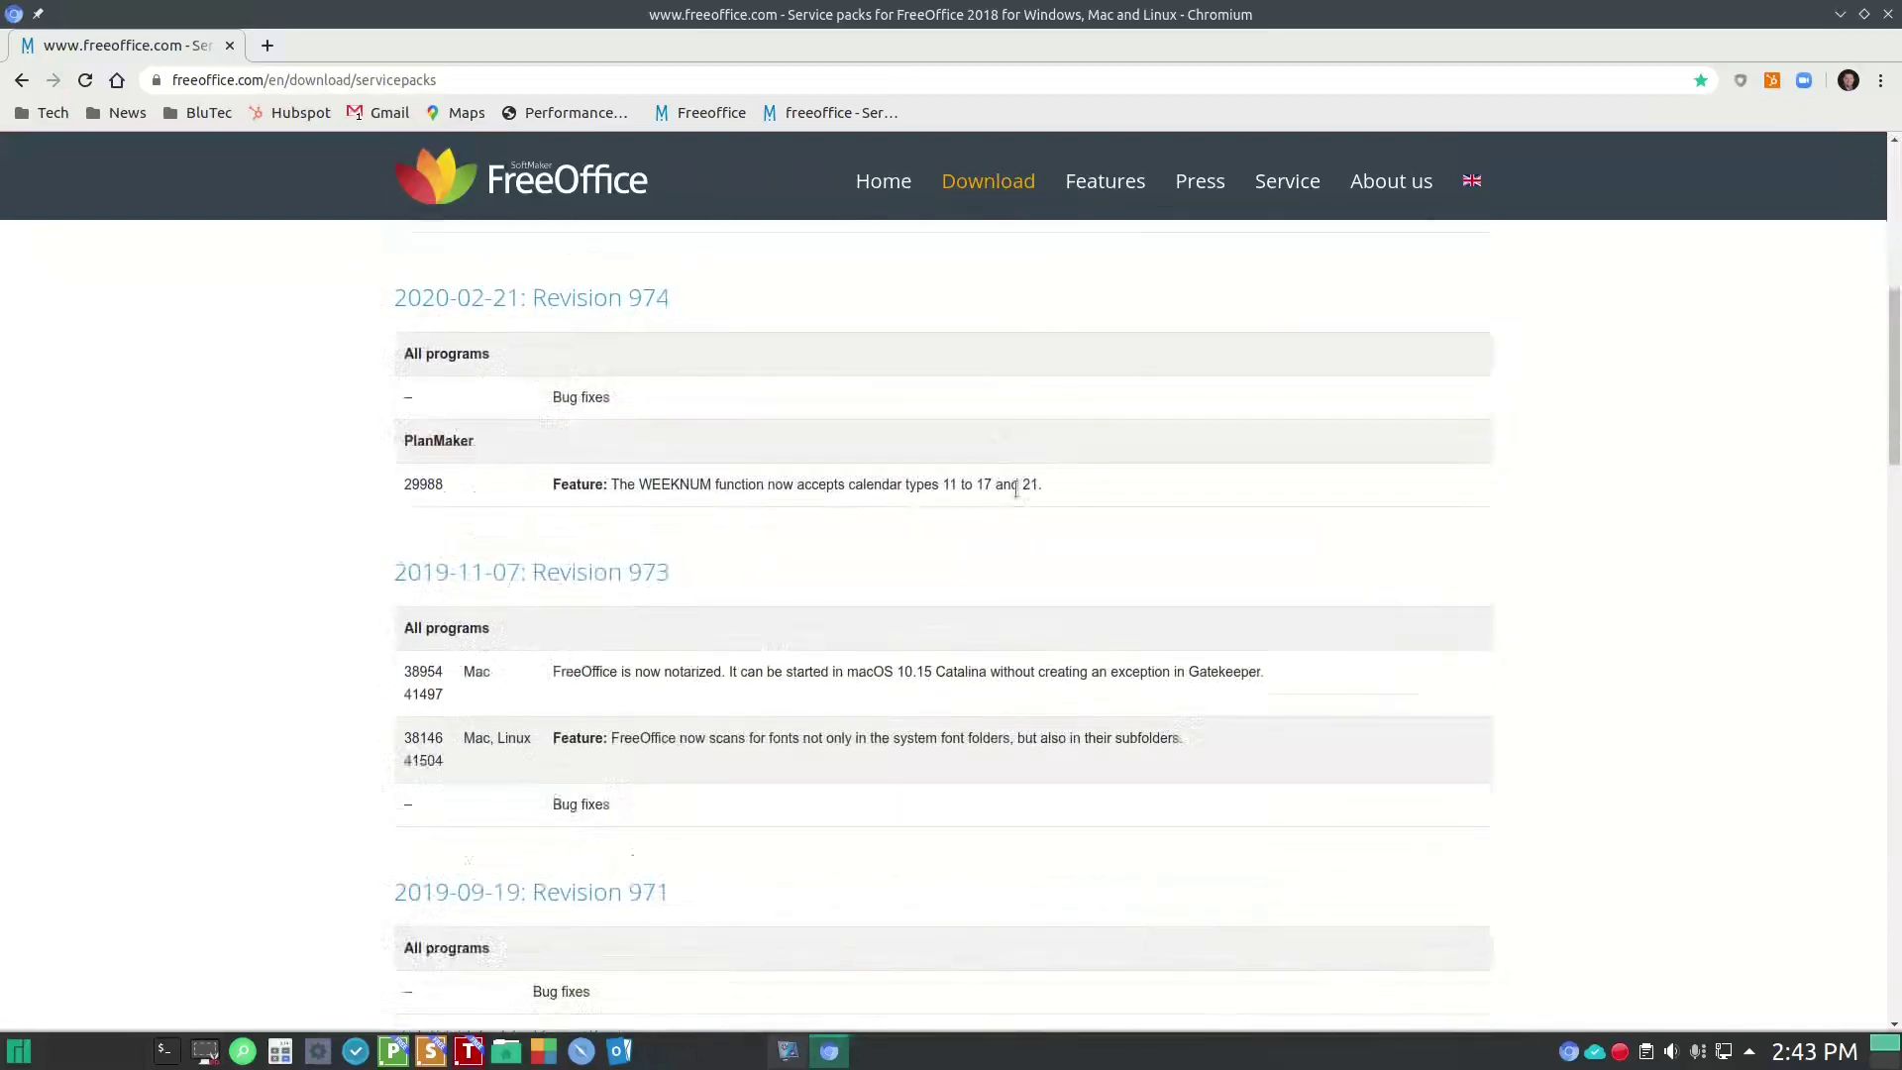
{"action": "scroll", "coordinate": [1016, 488], "scroll_direction": "up", "scroll_amount": 11}
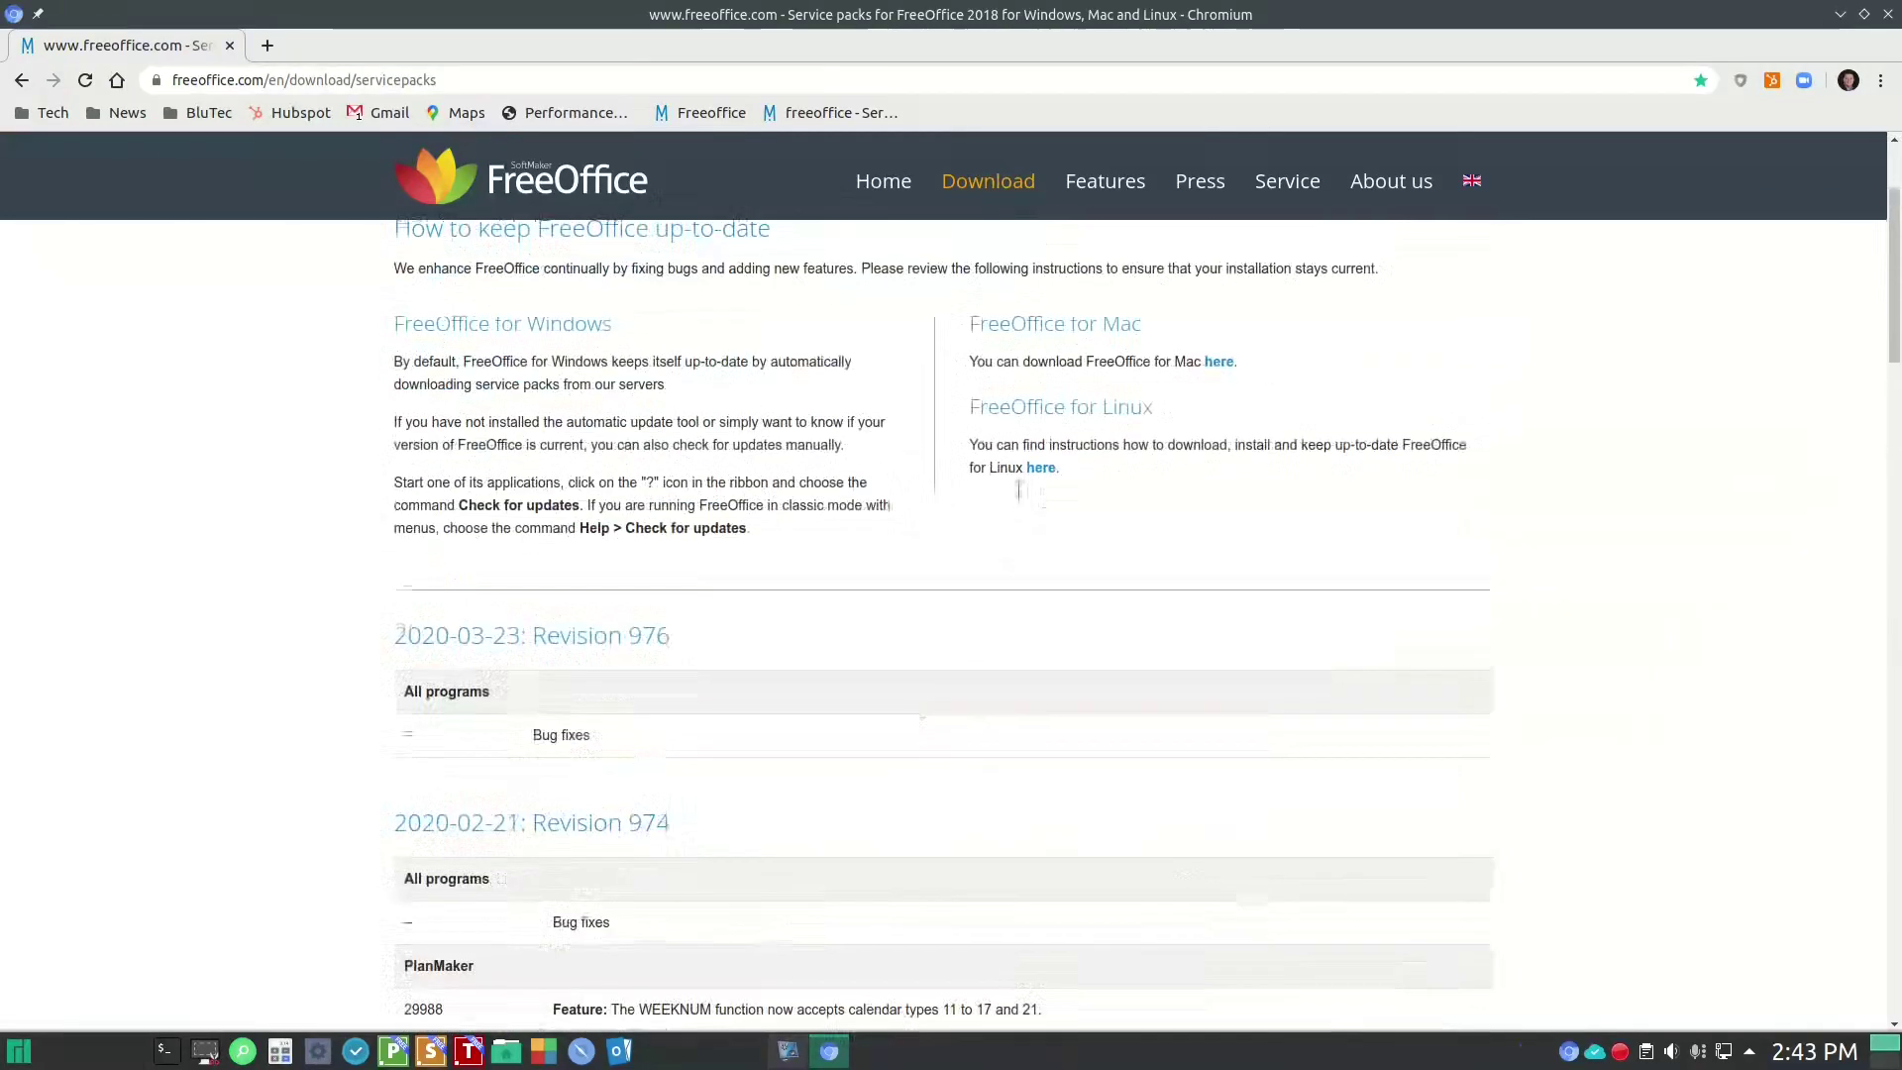
{"action": "scroll", "coordinate": [1403, 495], "scroll_direction": "up", "scroll_amount": 3}
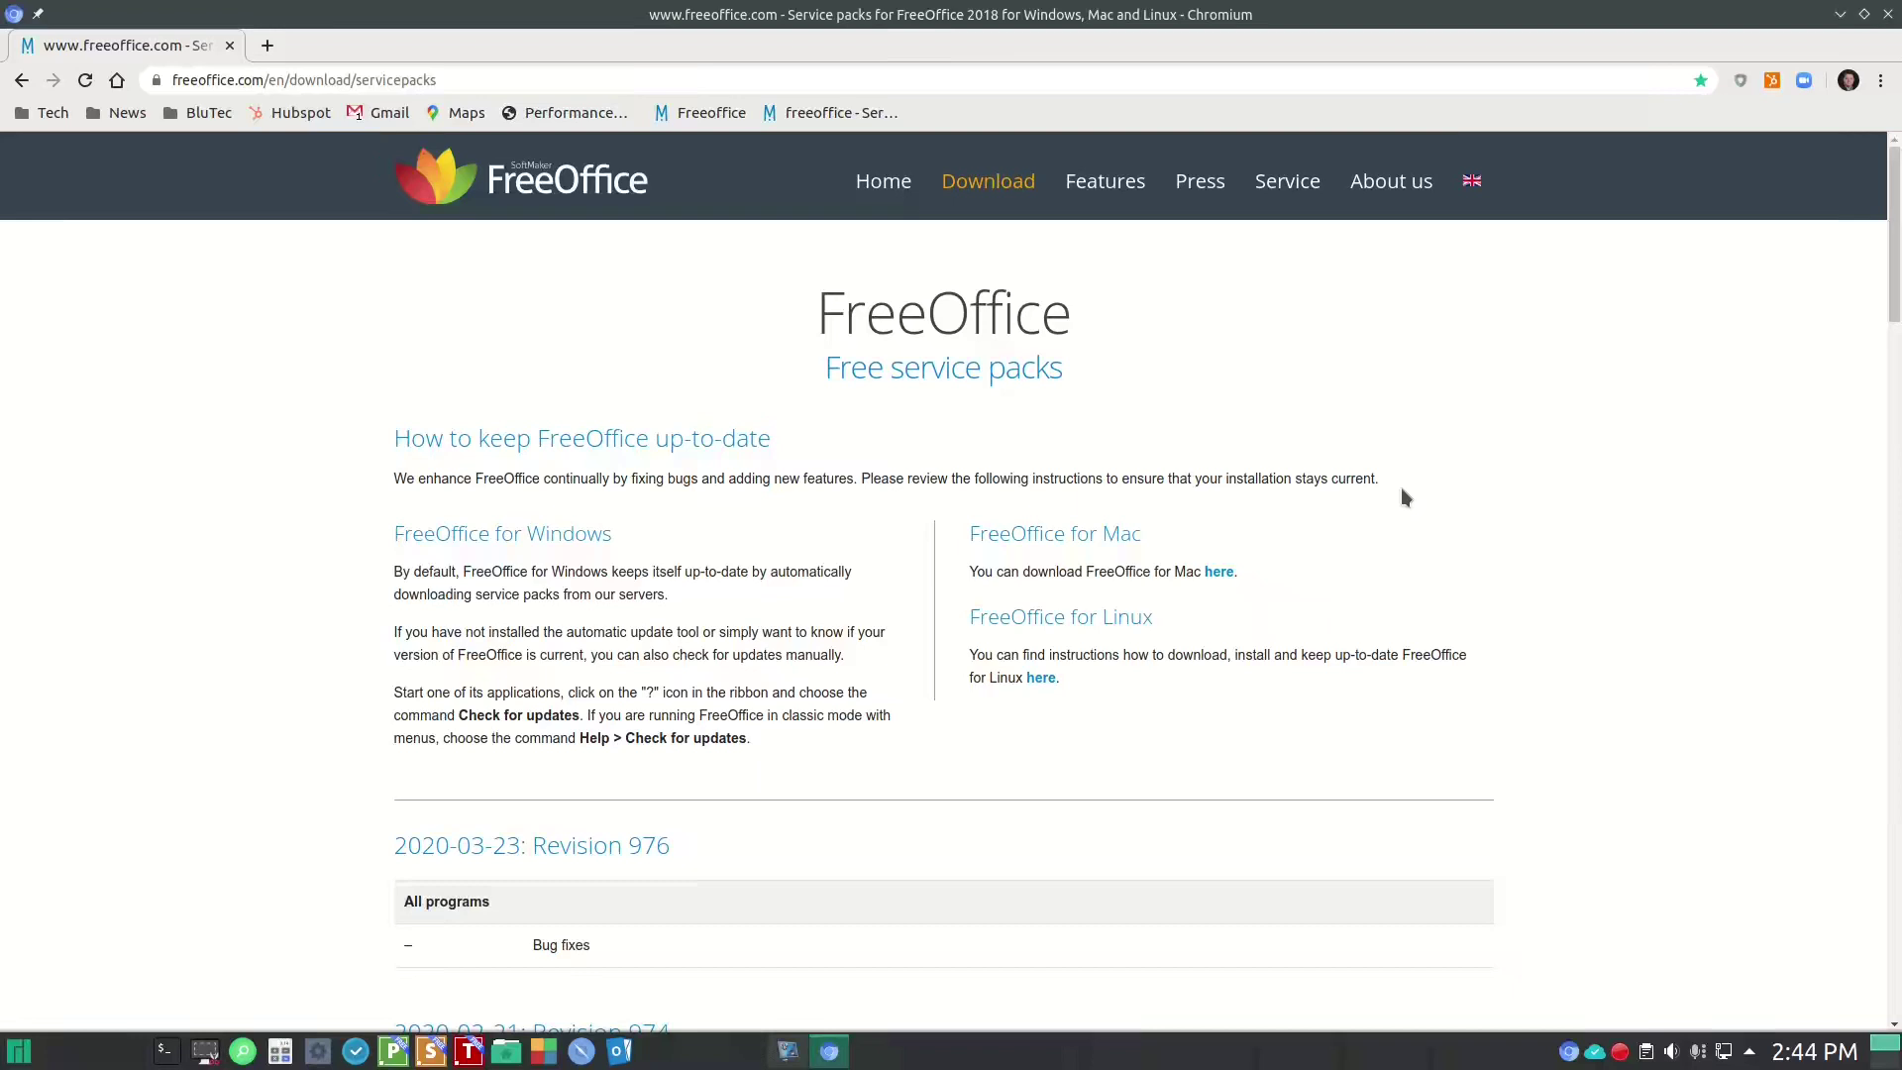
{"action": "scroll", "coordinate": [1403, 495], "scroll_direction": "down", "scroll_amount": 2}
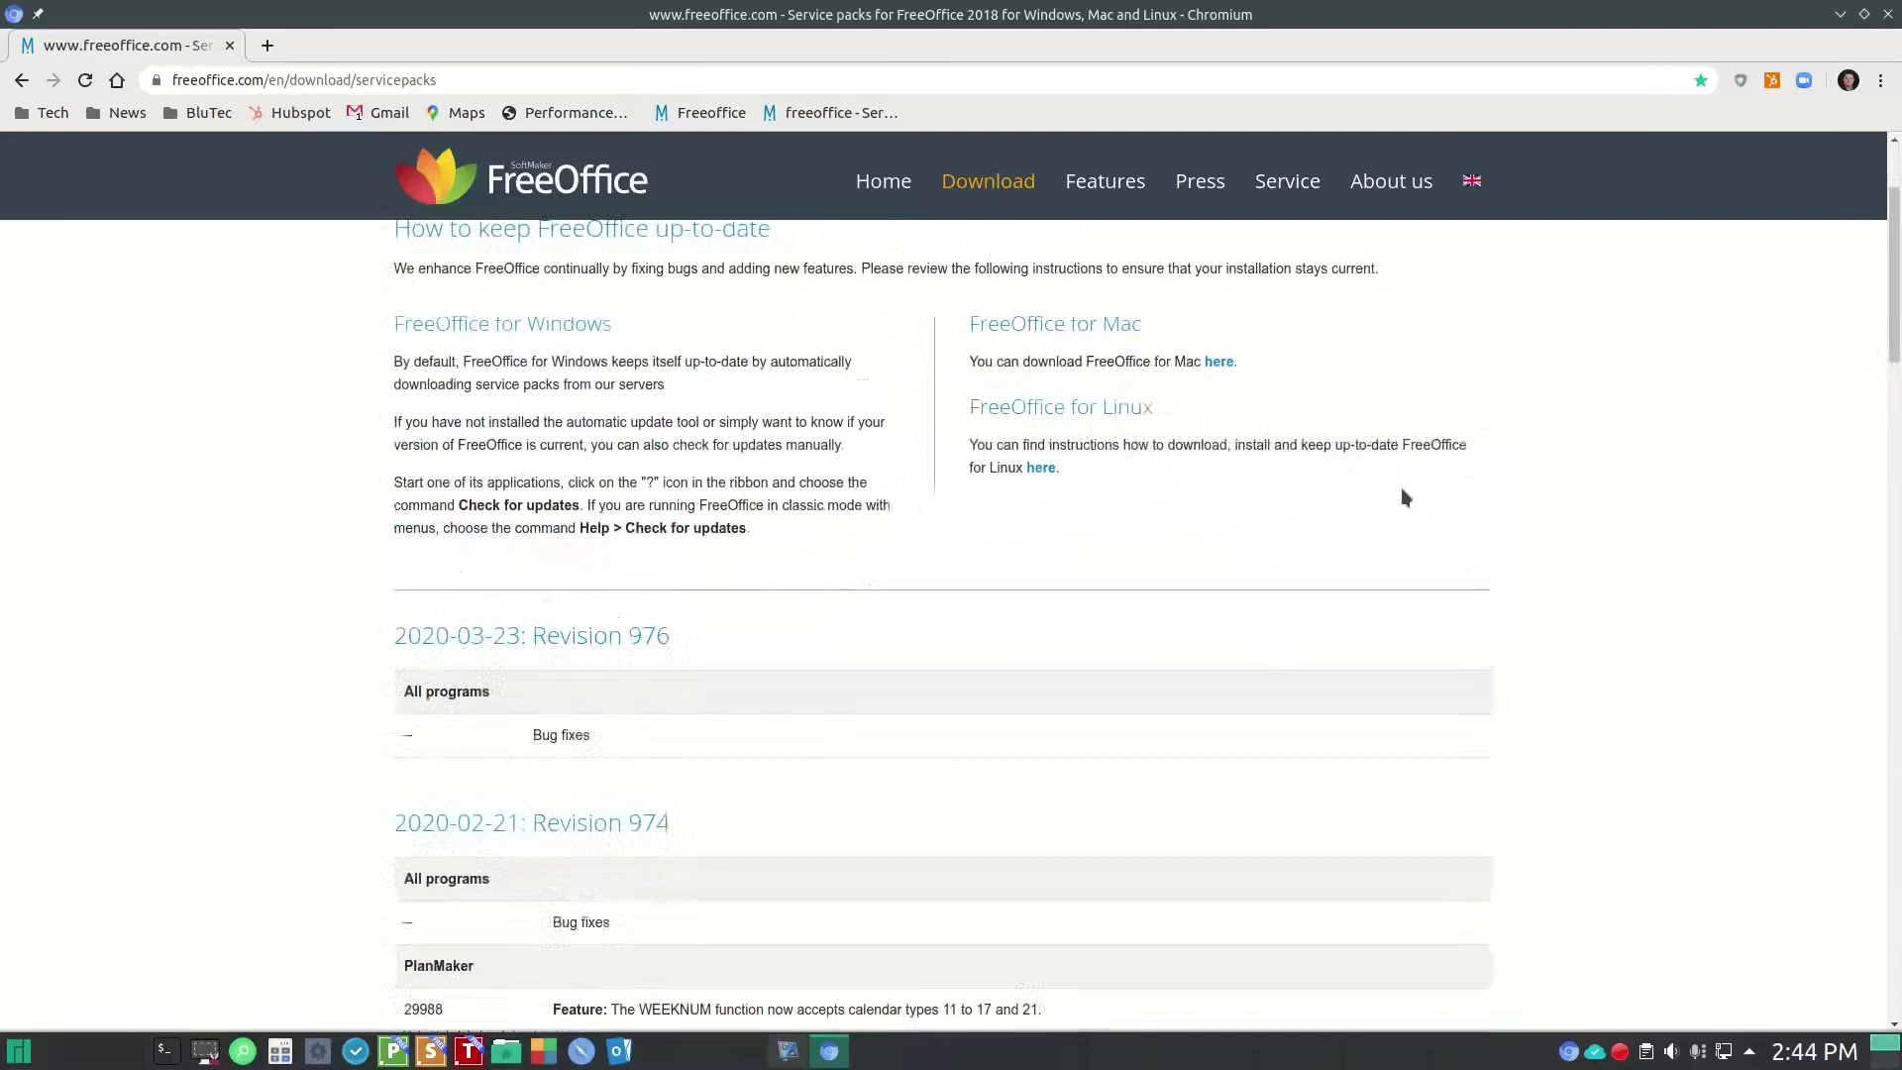
{"action": "scroll", "coordinate": [1402, 490], "scroll_direction": "up", "scroll_amount": 2}
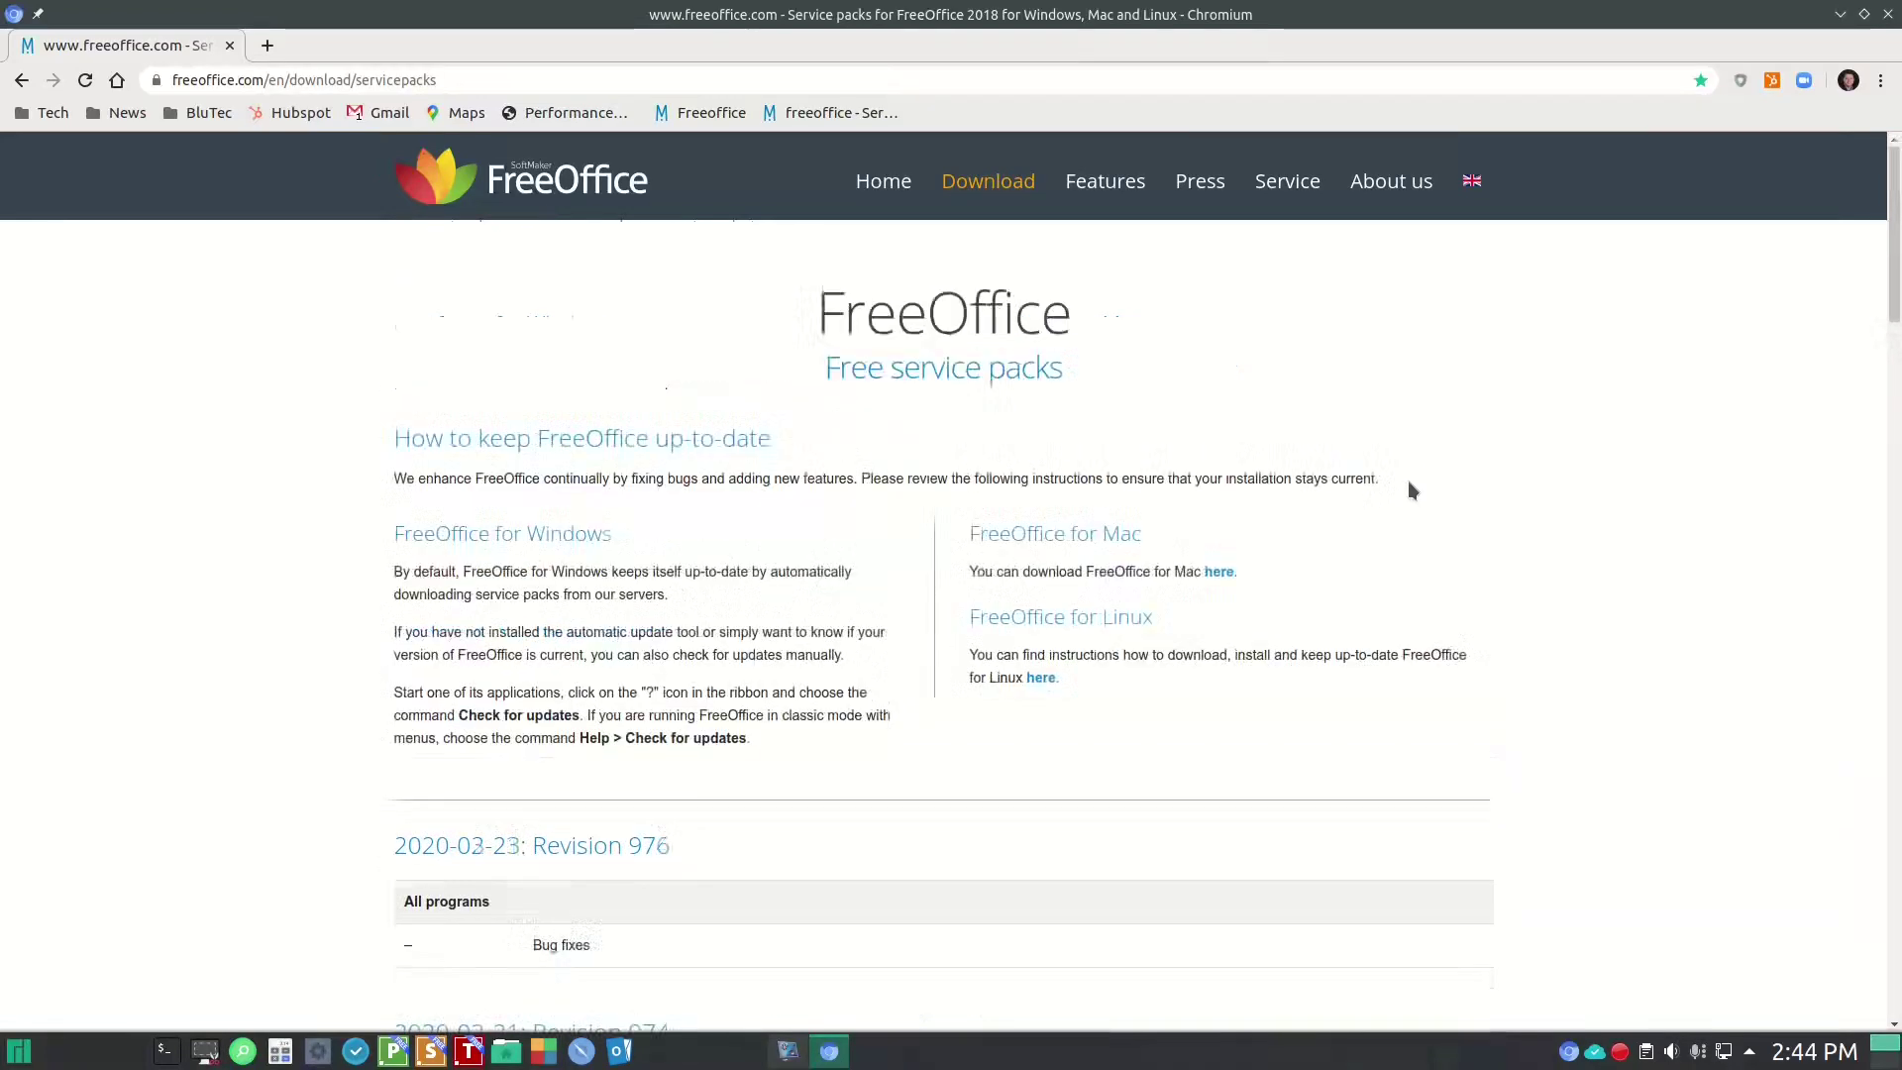
- Close the service packs web page and open TextMaker with a blank document
{"action": "key", "text": "ctrl+w"}
{"action": "left_click", "coordinate": [469, 1052]}
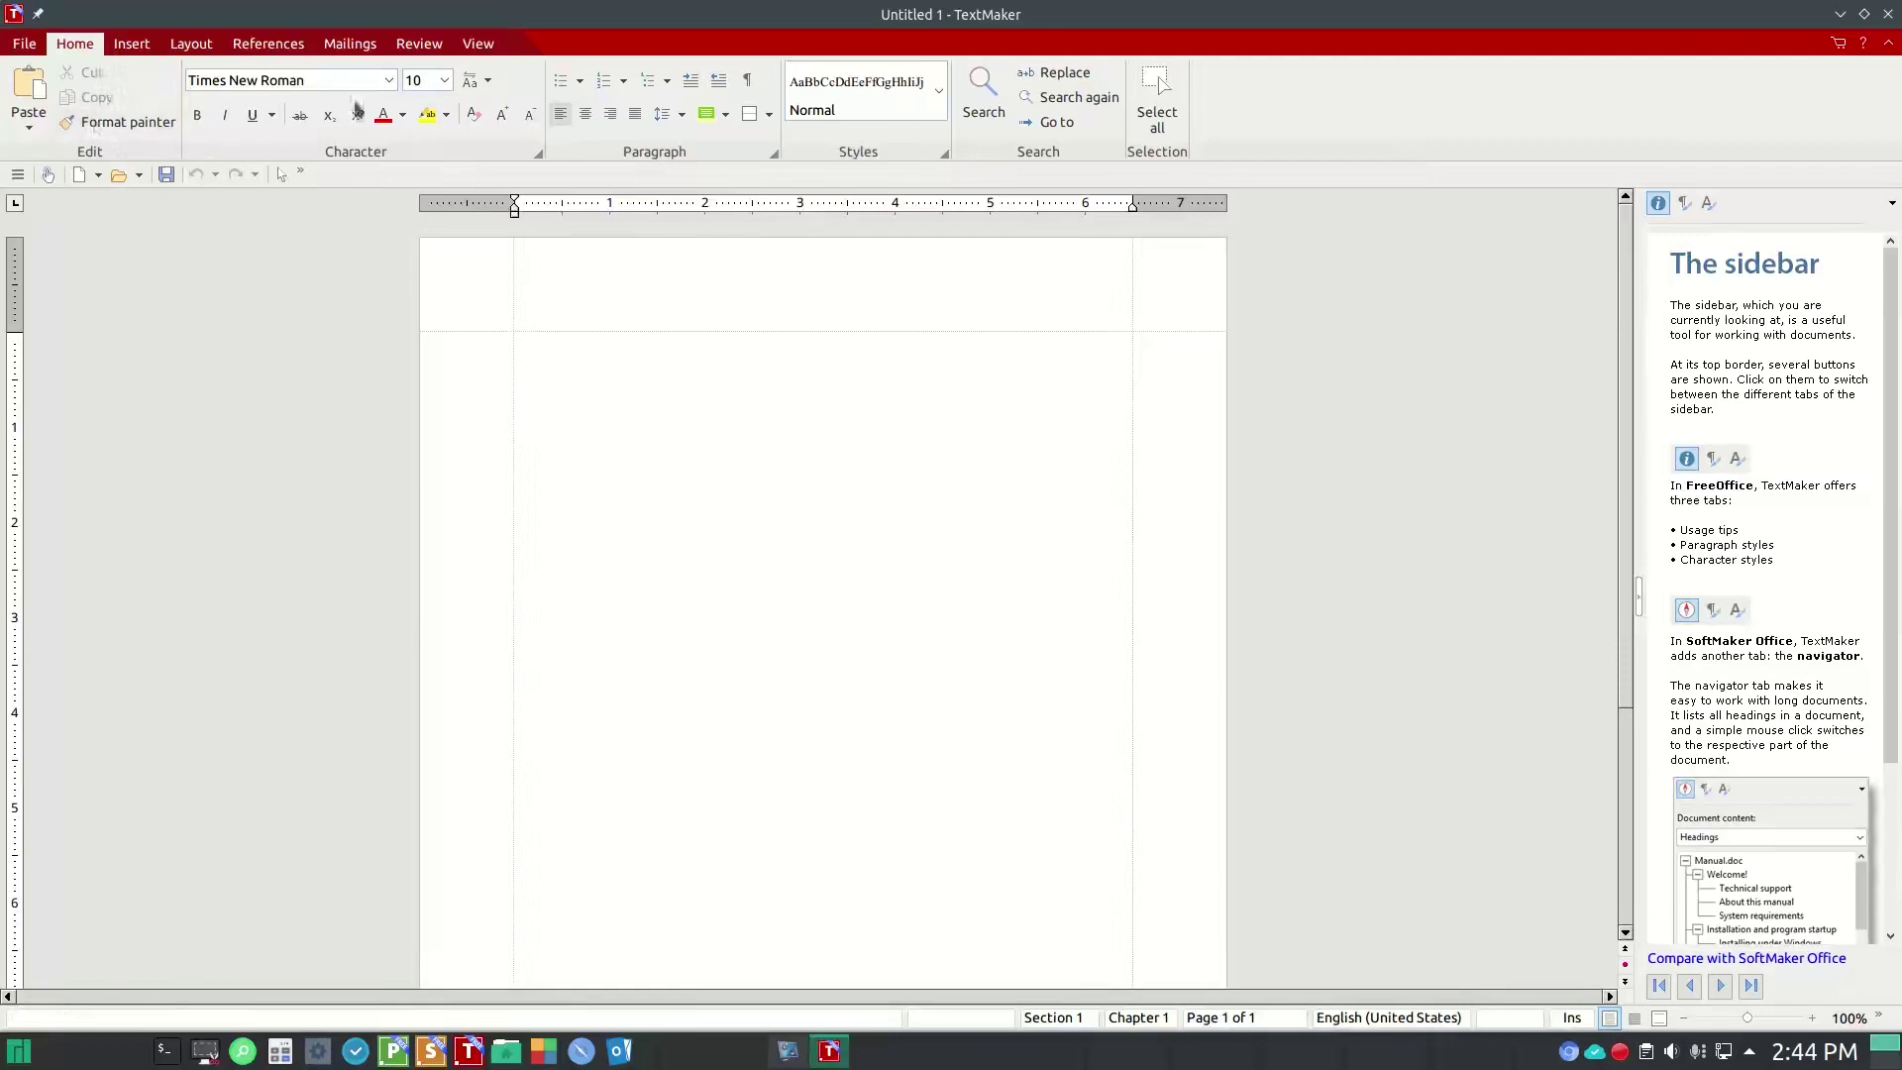
- Look through the Insert, Layout, References, Mailings, Review and View command sets, ending back on the Home commands
{"action": "left_click", "coordinate": [133, 47]}
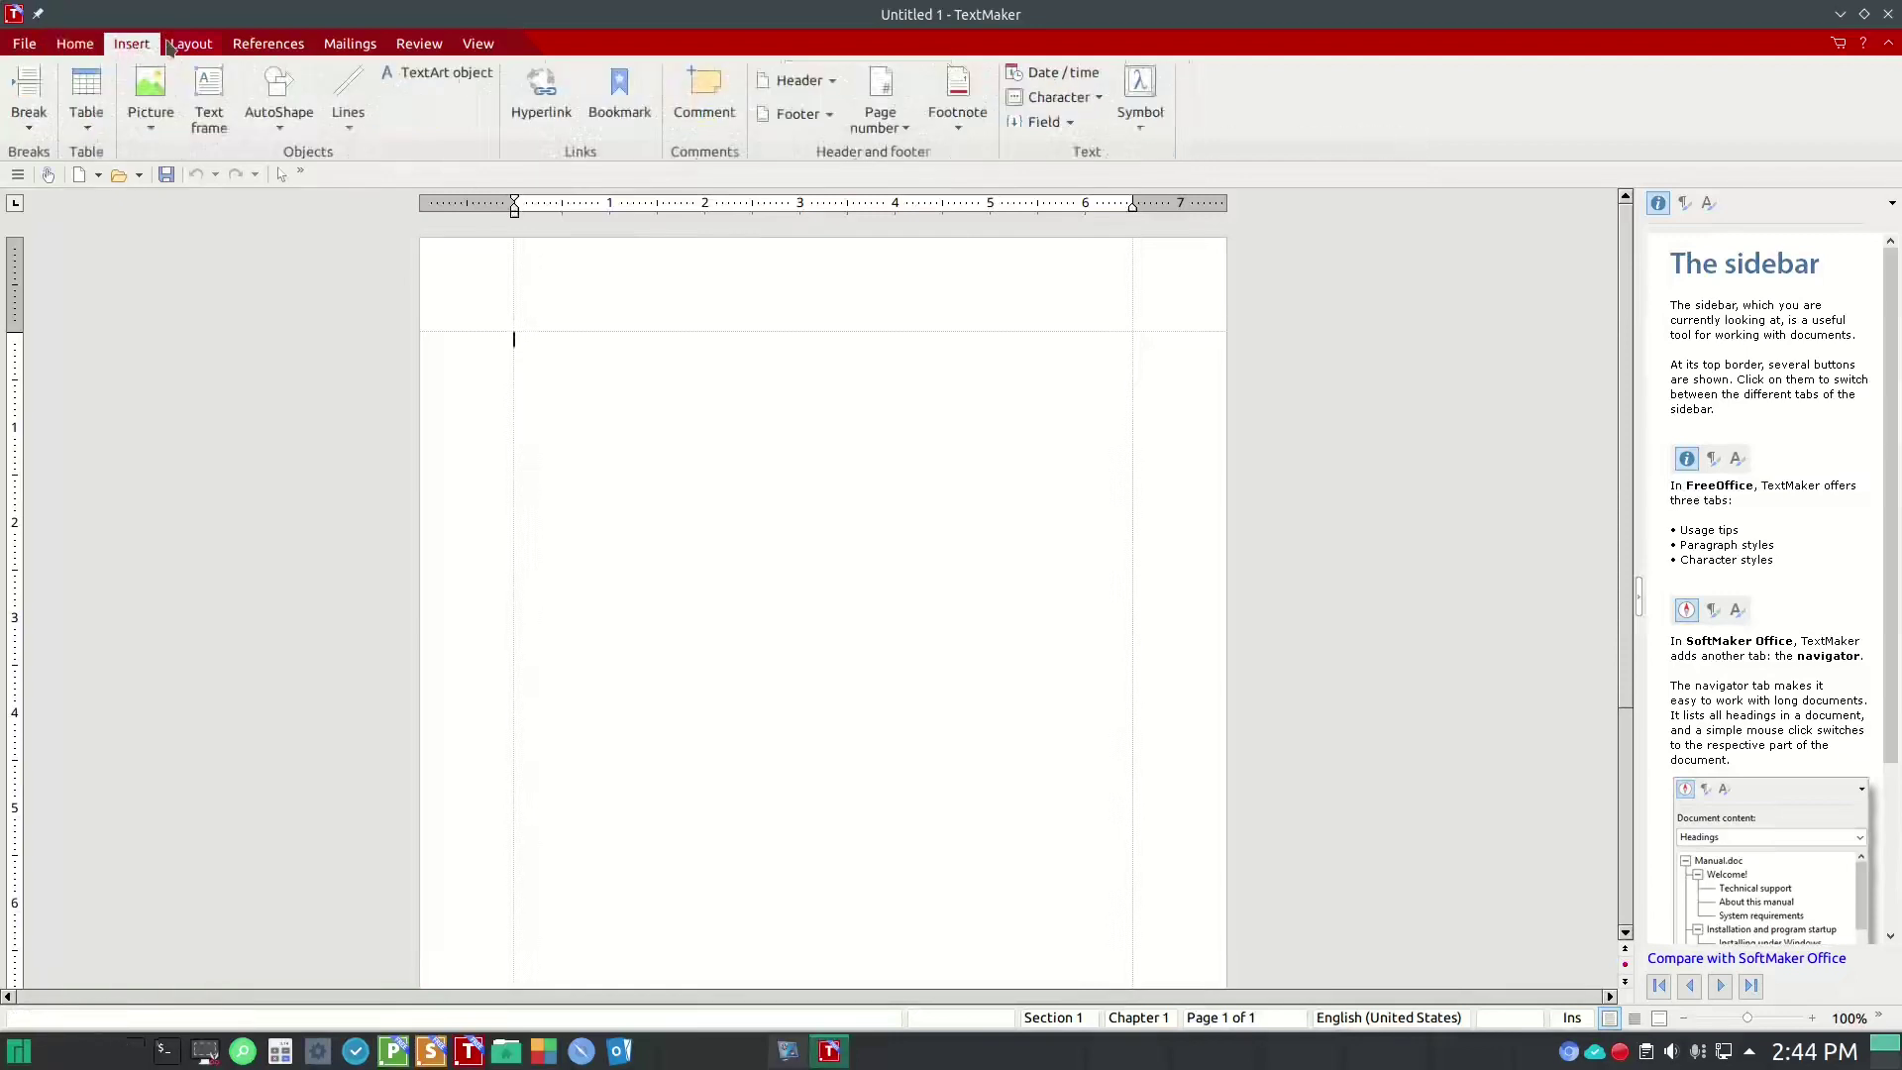
{"action": "left_click", "coordinate": [192, 46]}
{"action": "left_click", "coordinate": [269, 46]}
{"action": "left_click", "coordinate": [349, 45]}
{"action": "left_click", "coordinate": [419, 46]}
{"action": "left_click", "coordinate": [478, 46]}
{"action": "left_click", "coordinate": [87, 44]}
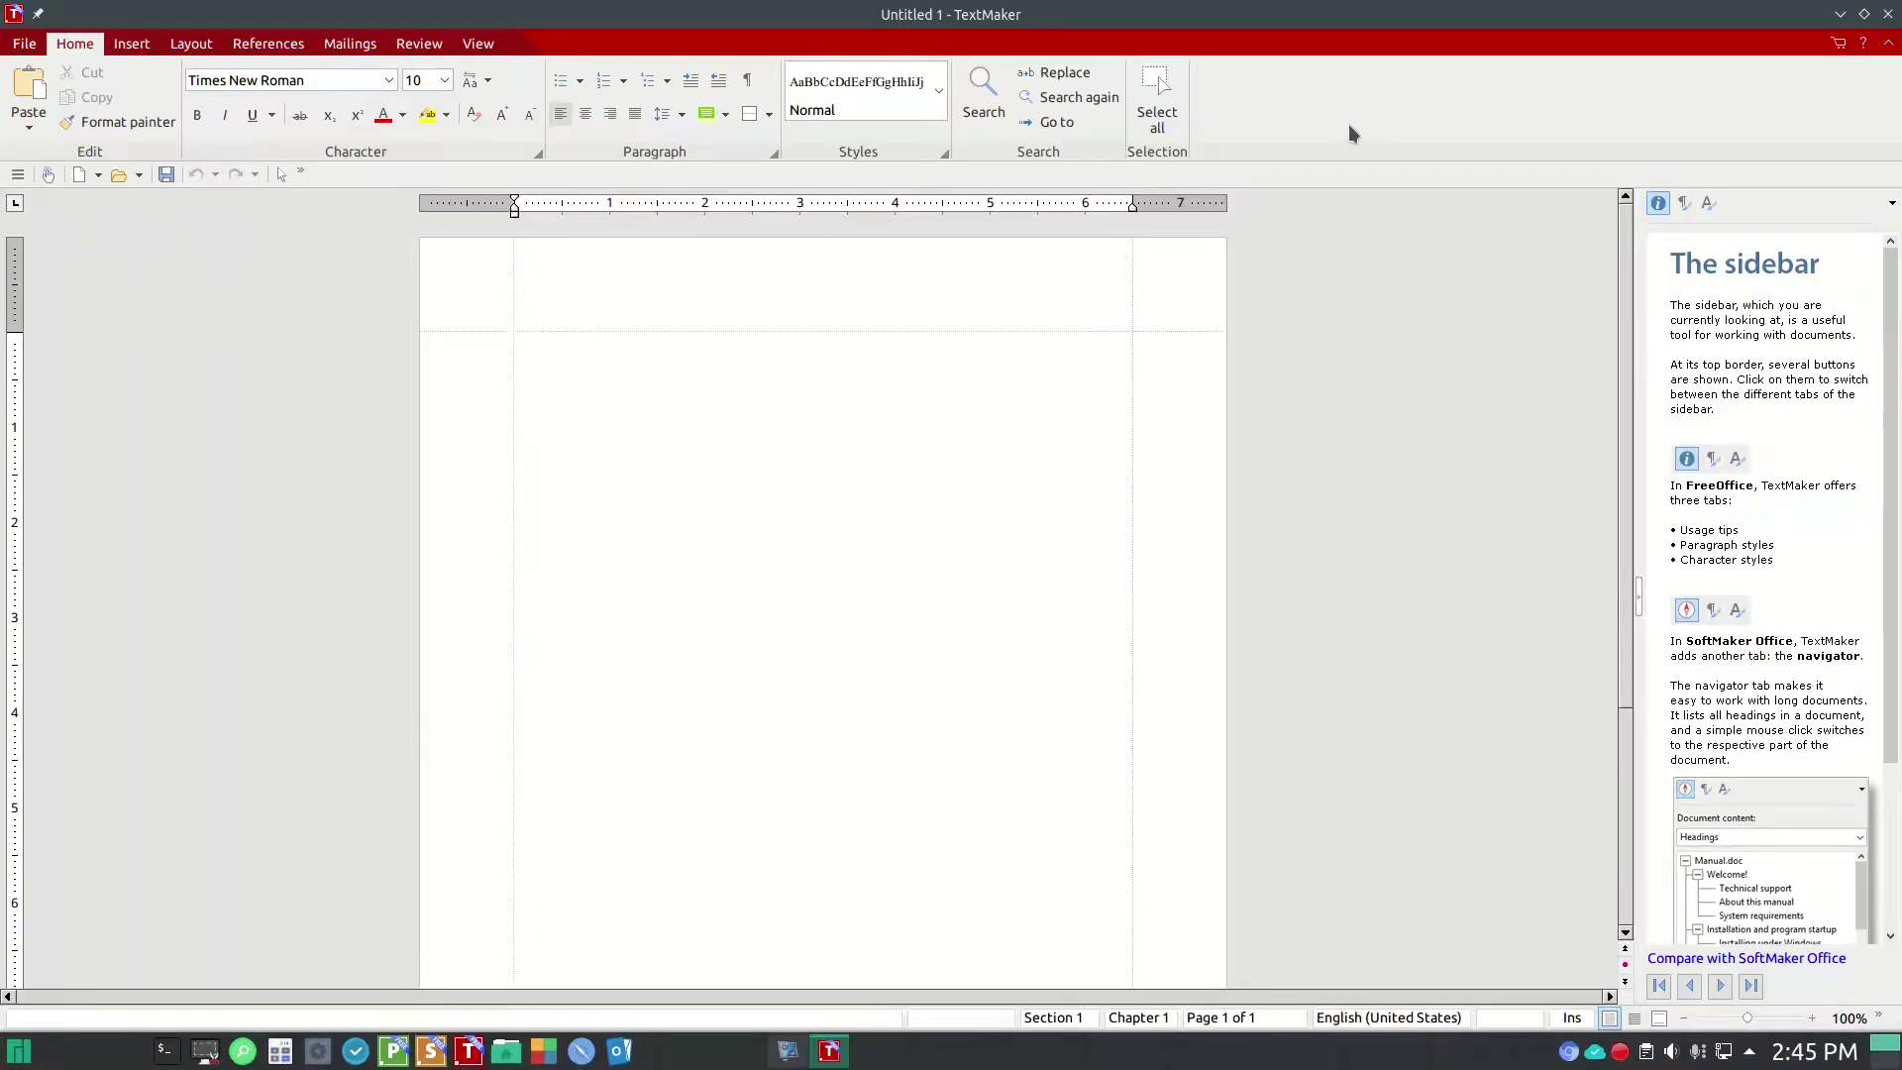
- Open the TextMaker options and review the View, General and Edit settings
{"action": "left_click", "coordinate": [18, 174]}
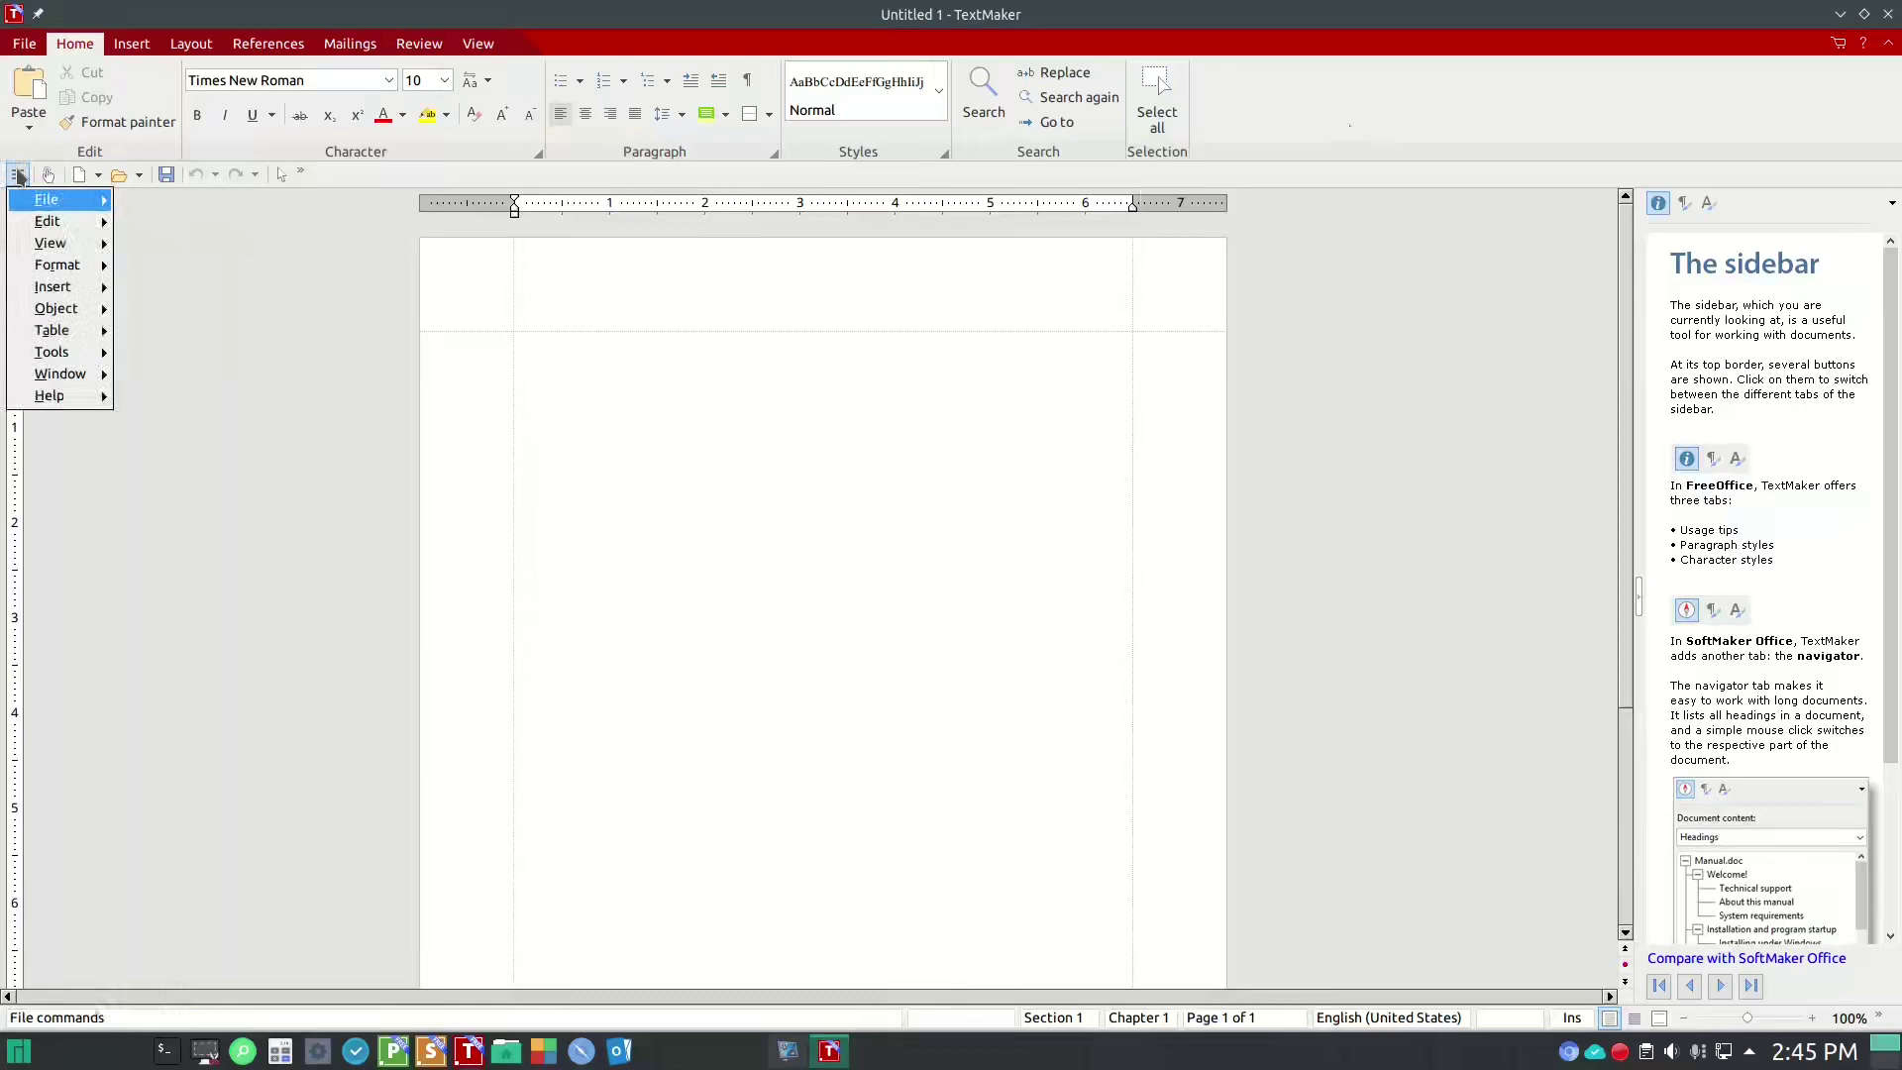
{"action": "mouse_move", "coordinate": [61, 353]}
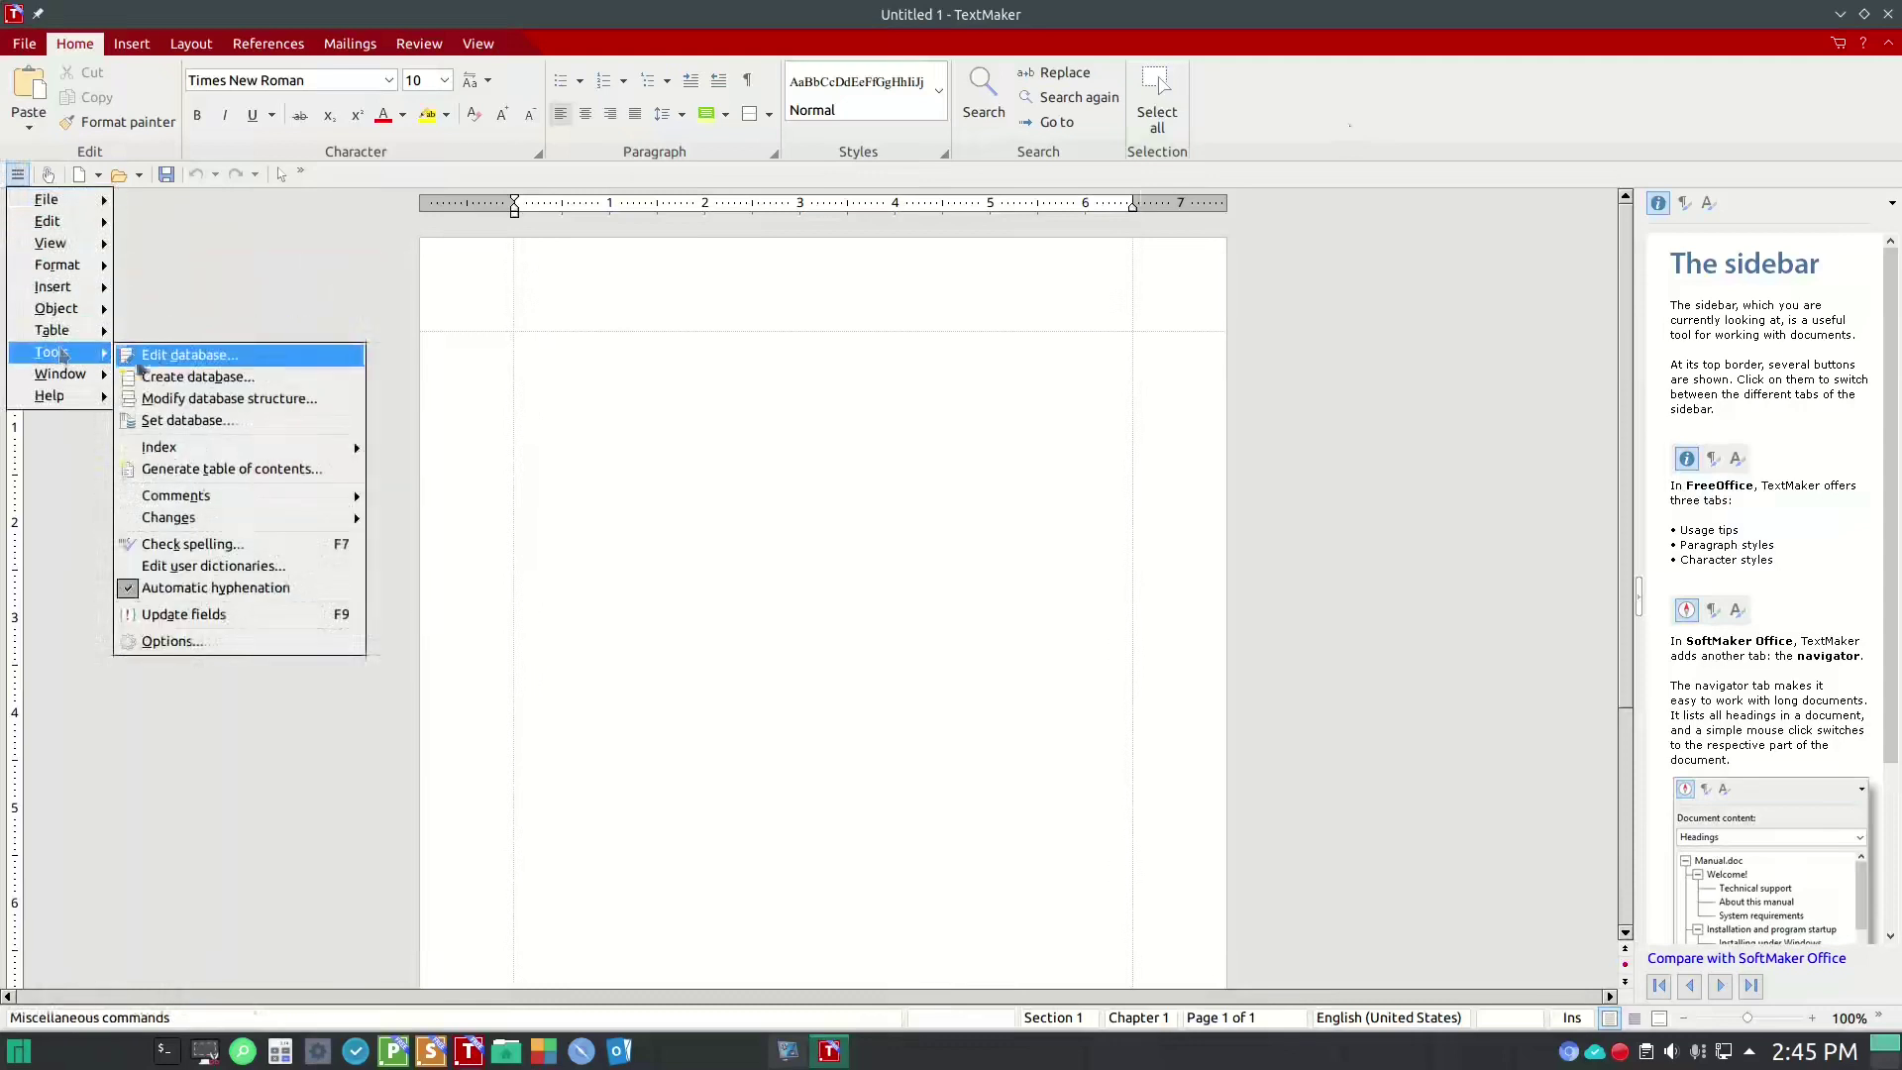
{"action": "left_click", "coordinate": [186, 644]}
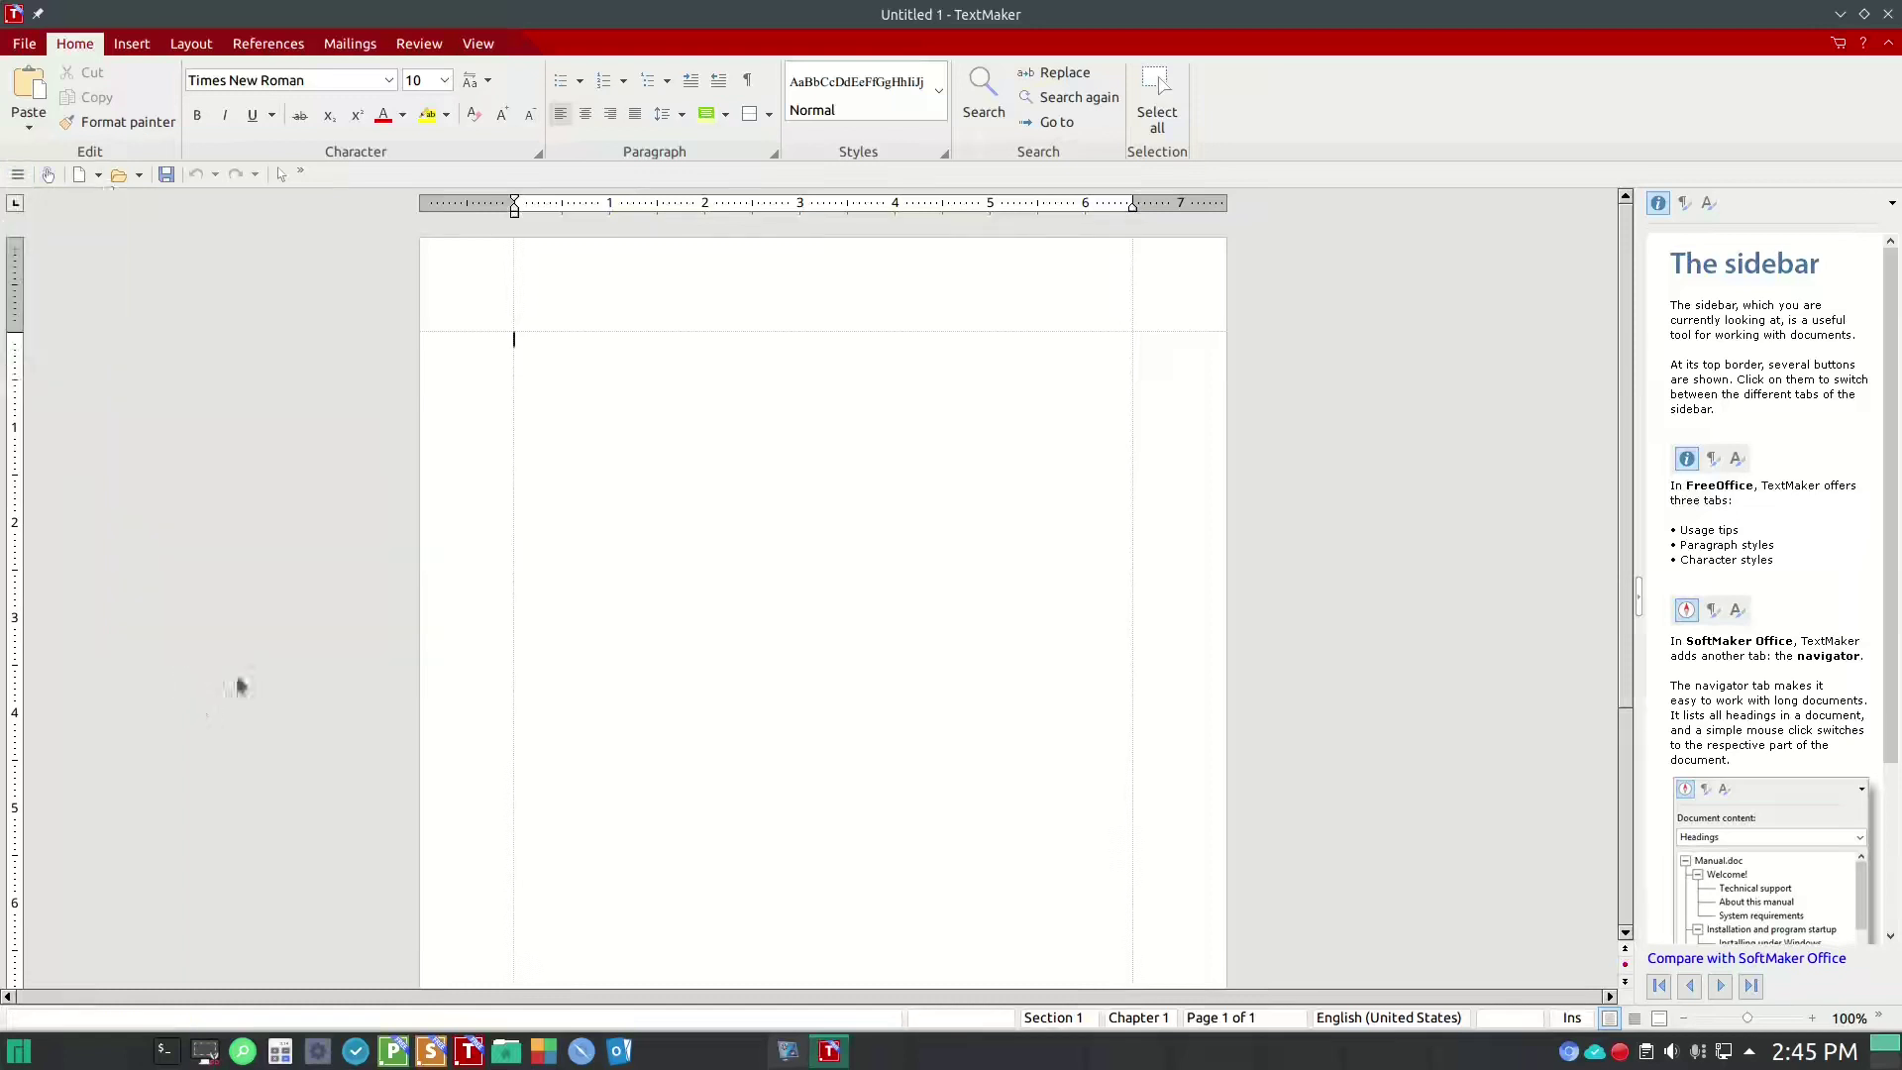
{"action": "left_click_drag", "start_coordinate": [924, 247], "coordinate": [846, 307]}
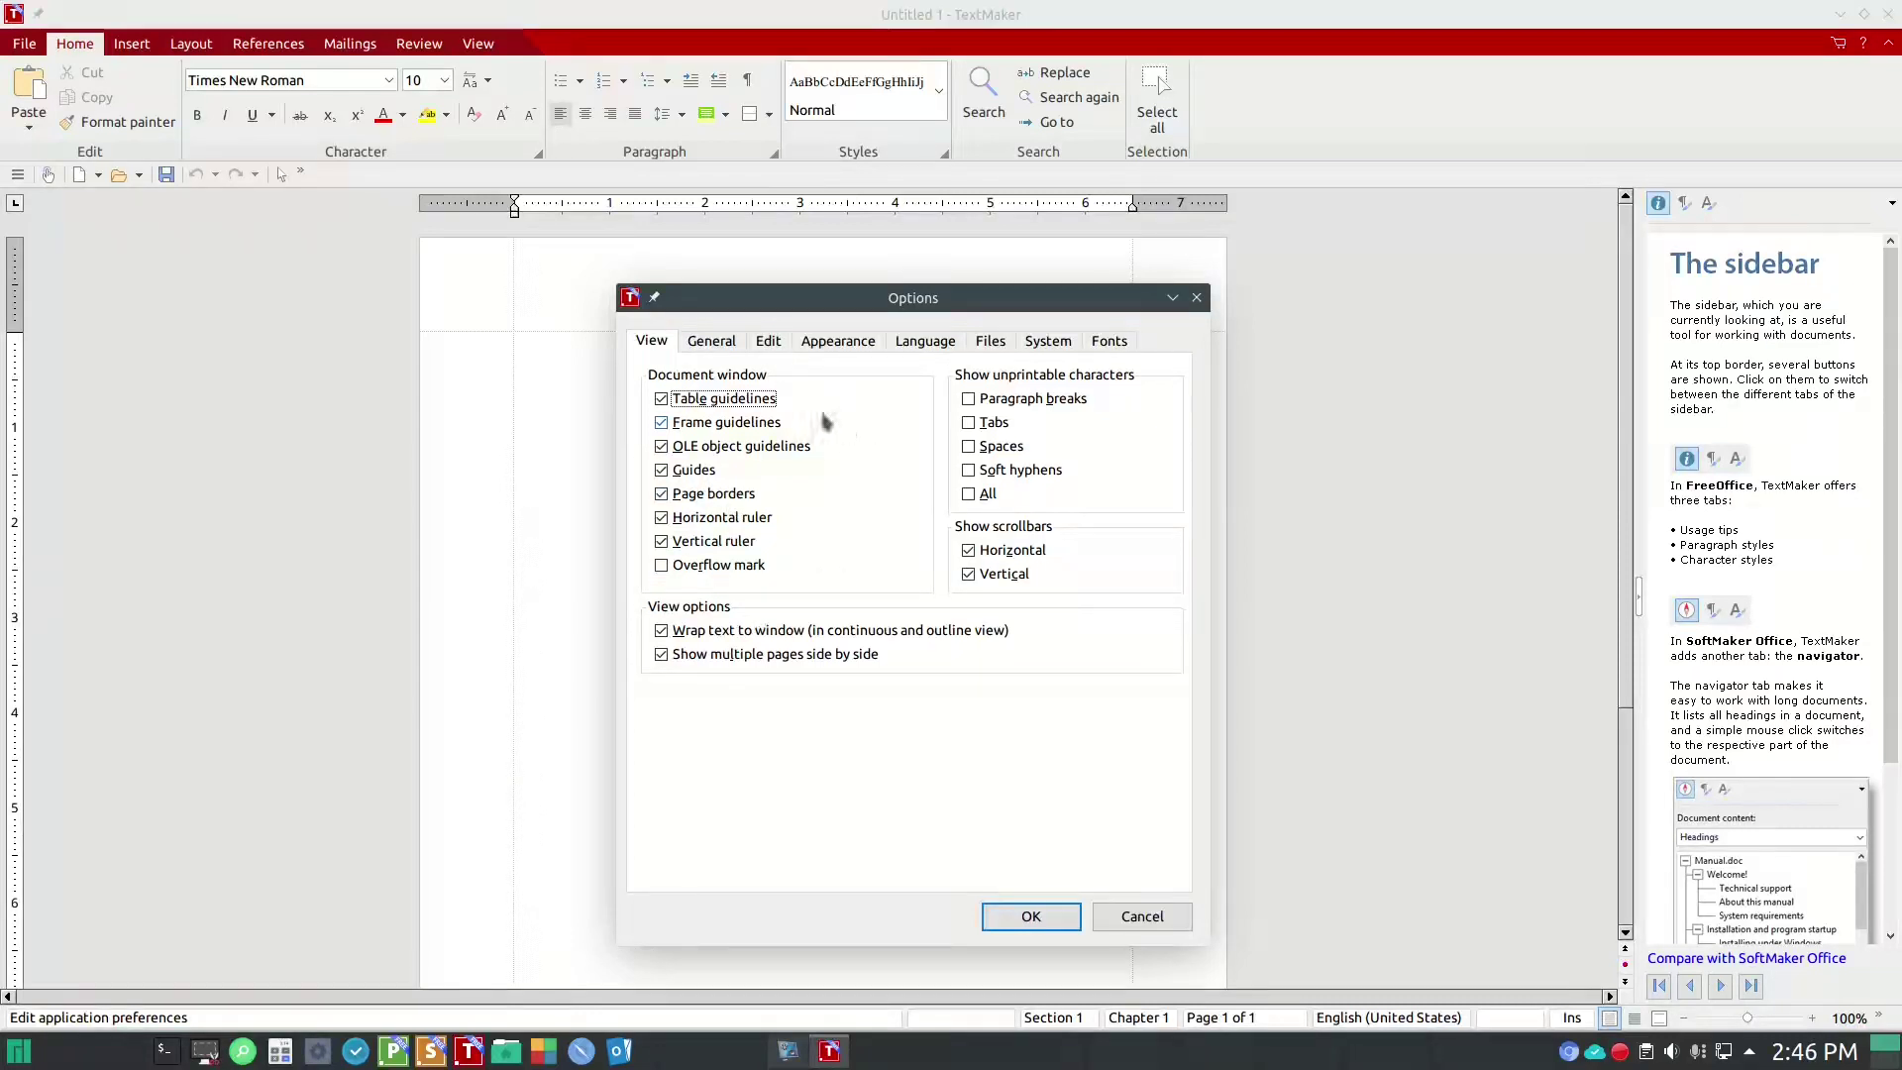
{"action": "left_click", "coordinate": [719, 341]}
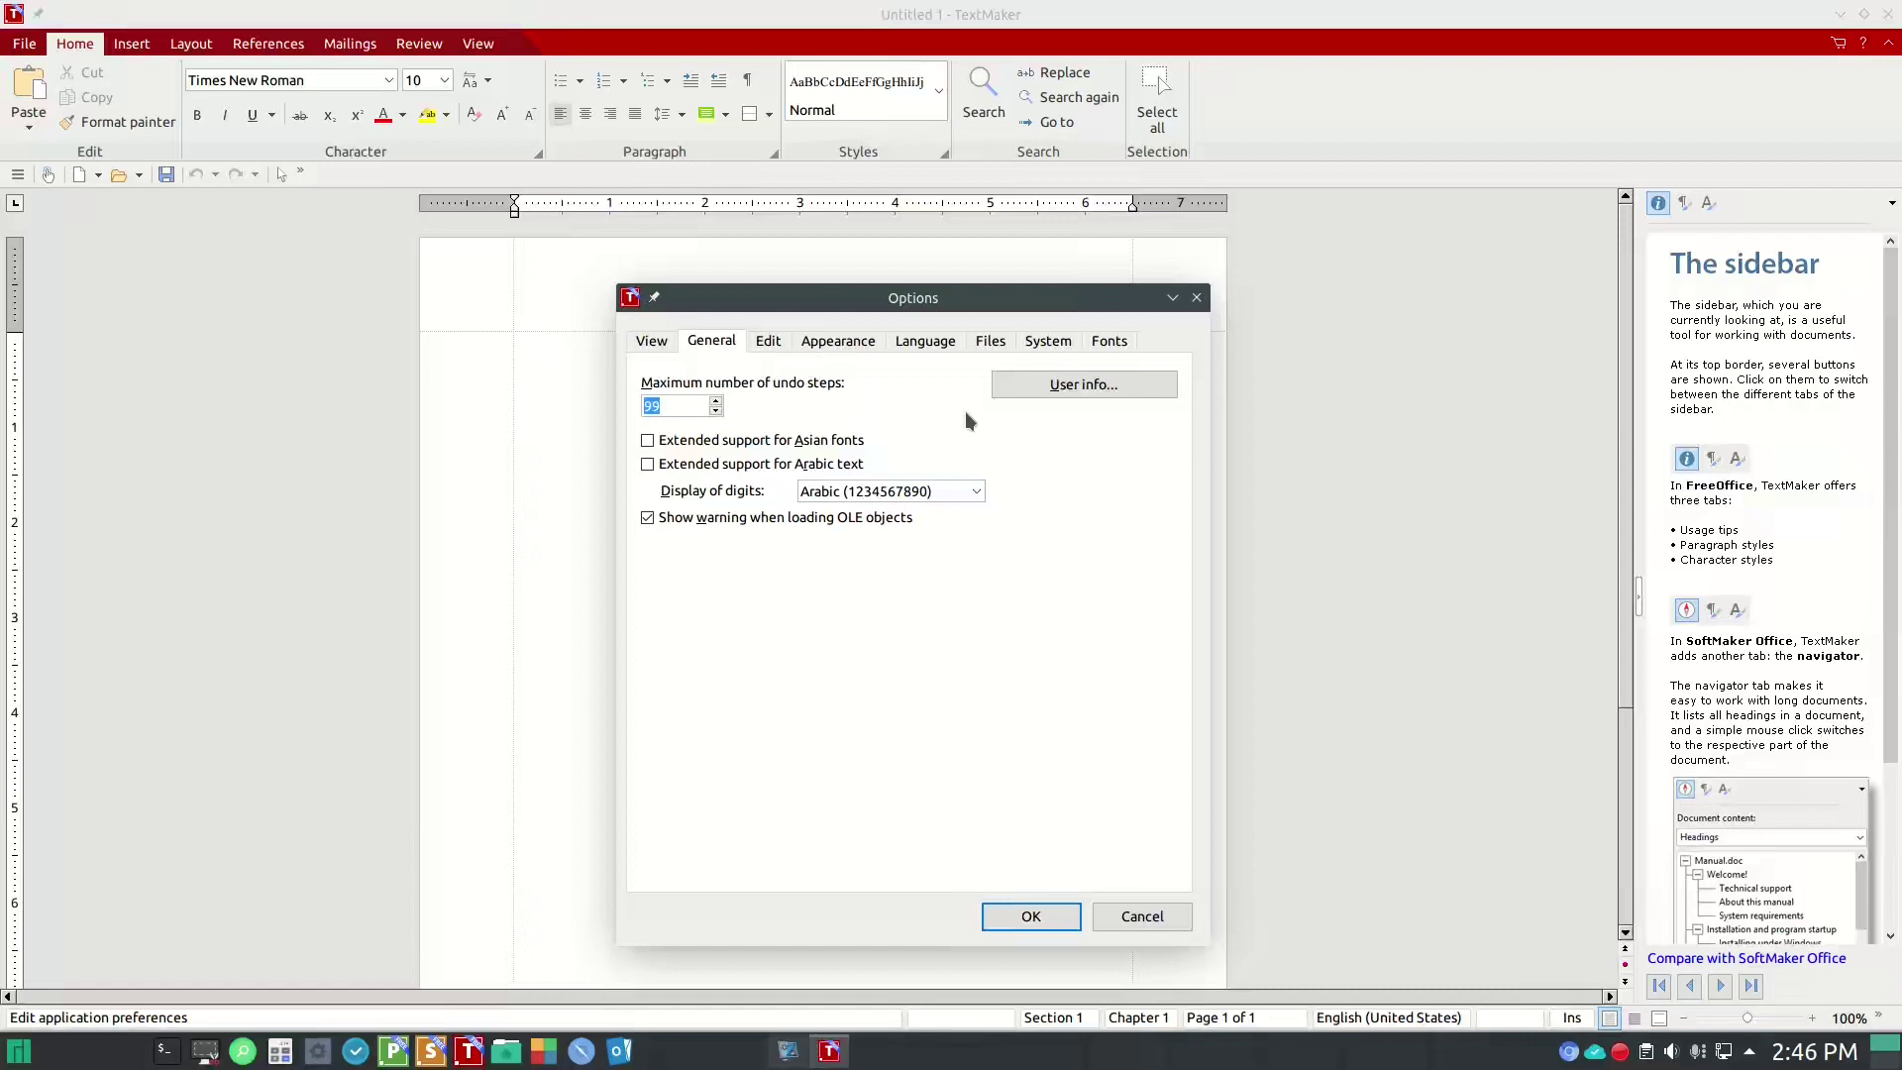
{"action": "key", "text": "ctrl+Tab"}
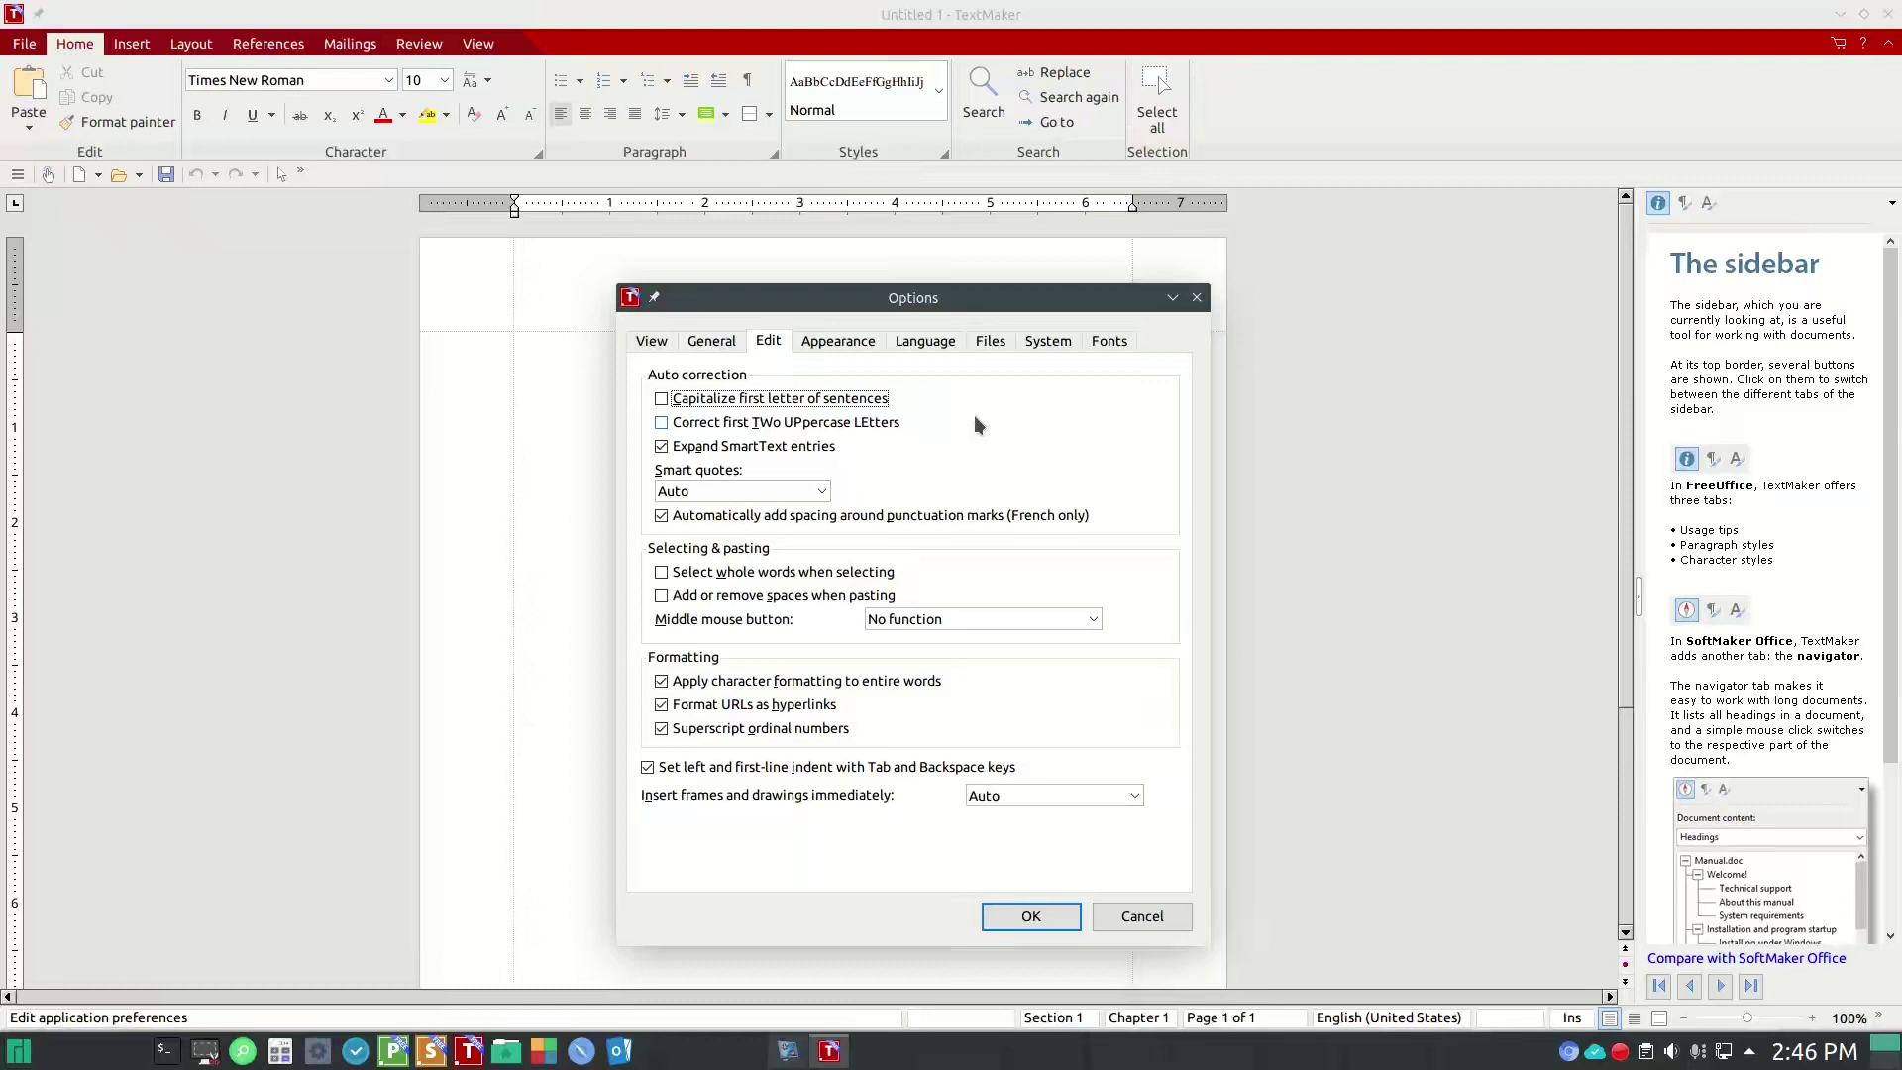
{"action": "left_click", "coordinate": [723, 573]}
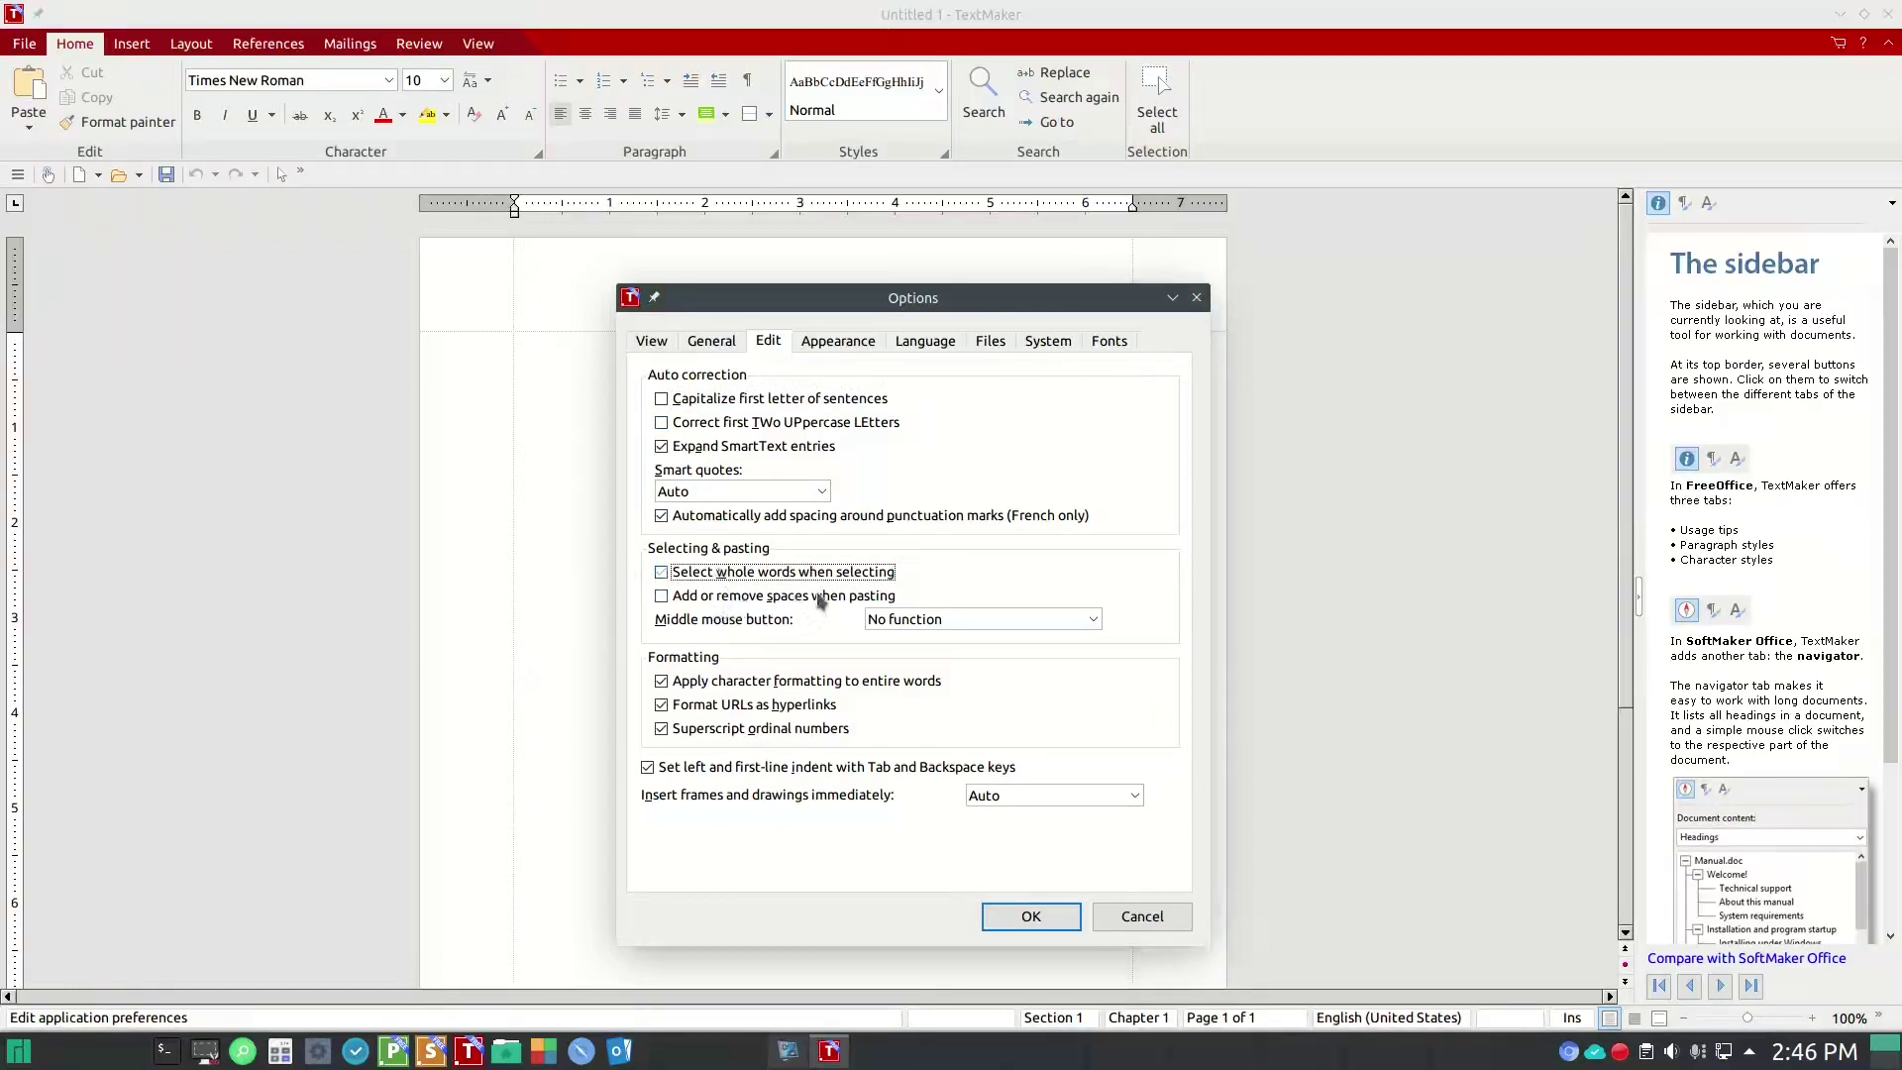
- Try setting the user interface controls size to Large, restart TextMaker to apply it, and reject the change
{"action": "left_click", "coordinate": [838, 342]}
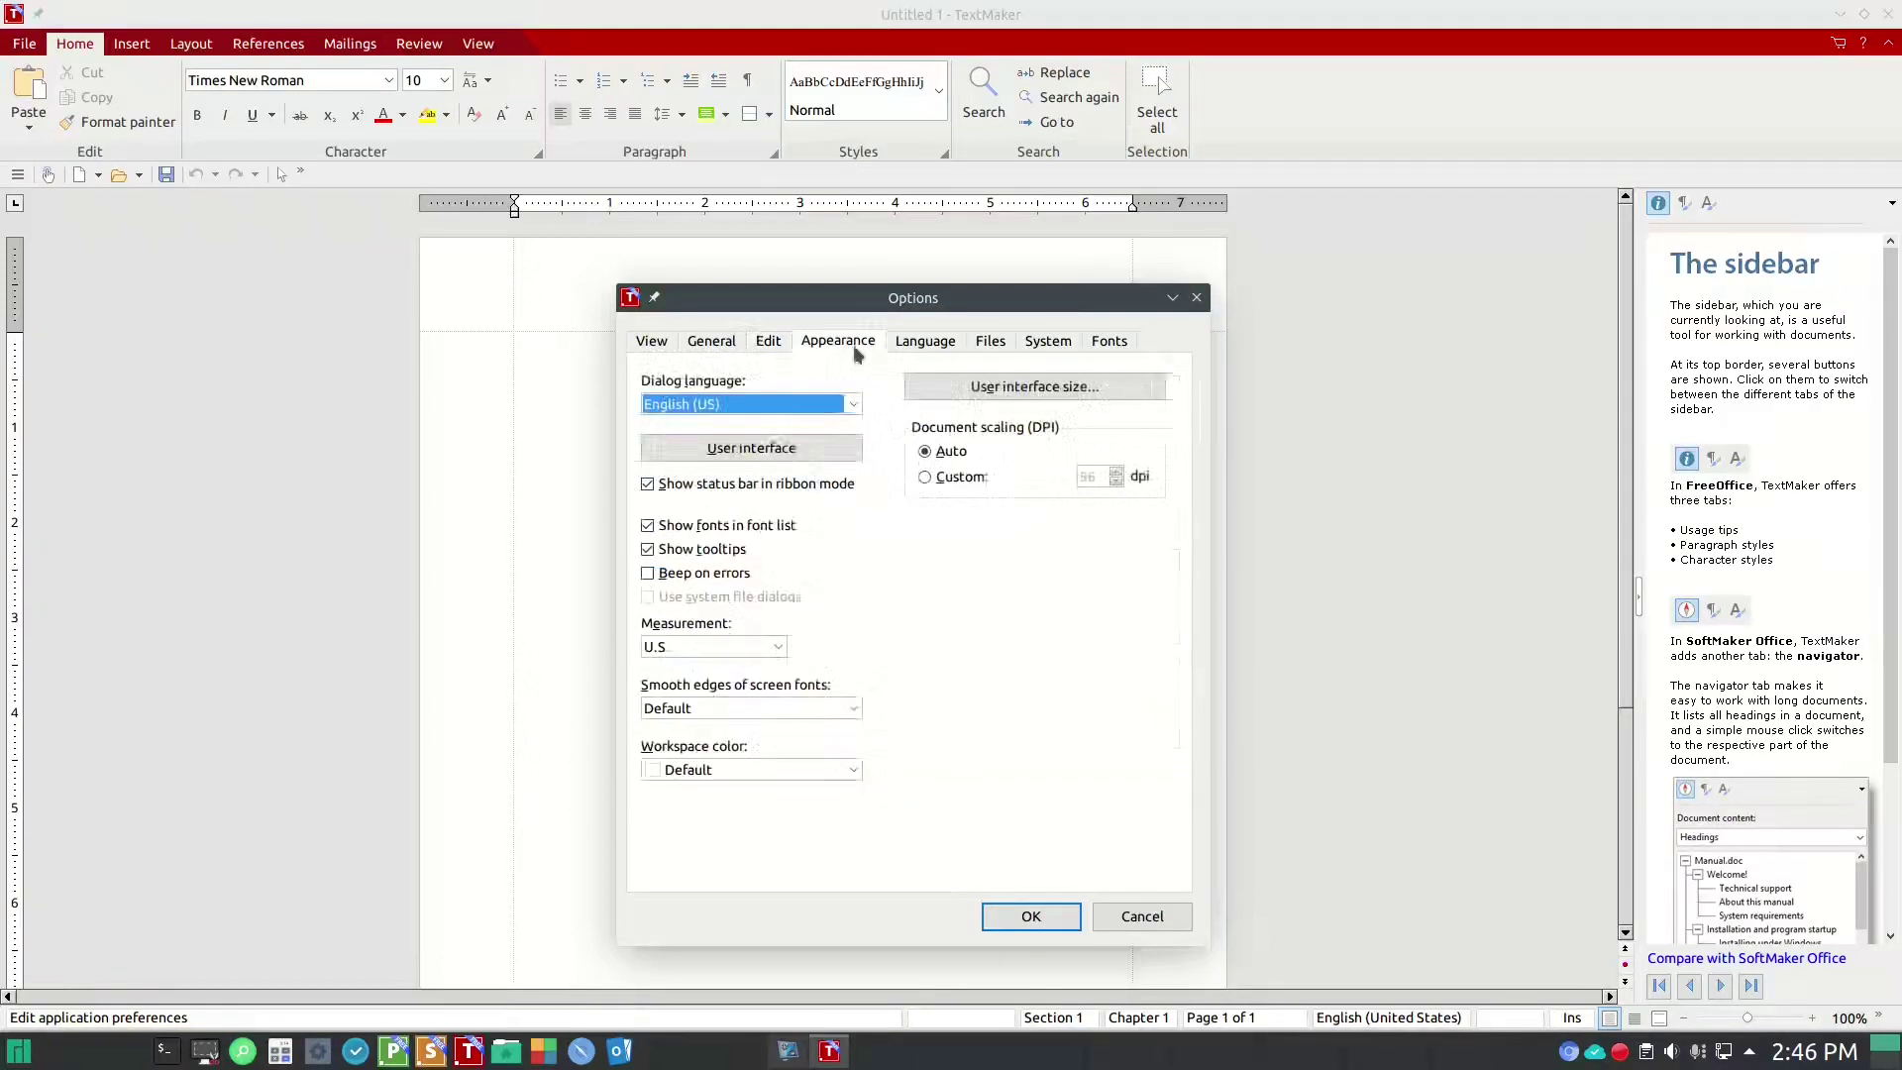
{"action": "left_click", "coordinate": [1007, 392]}
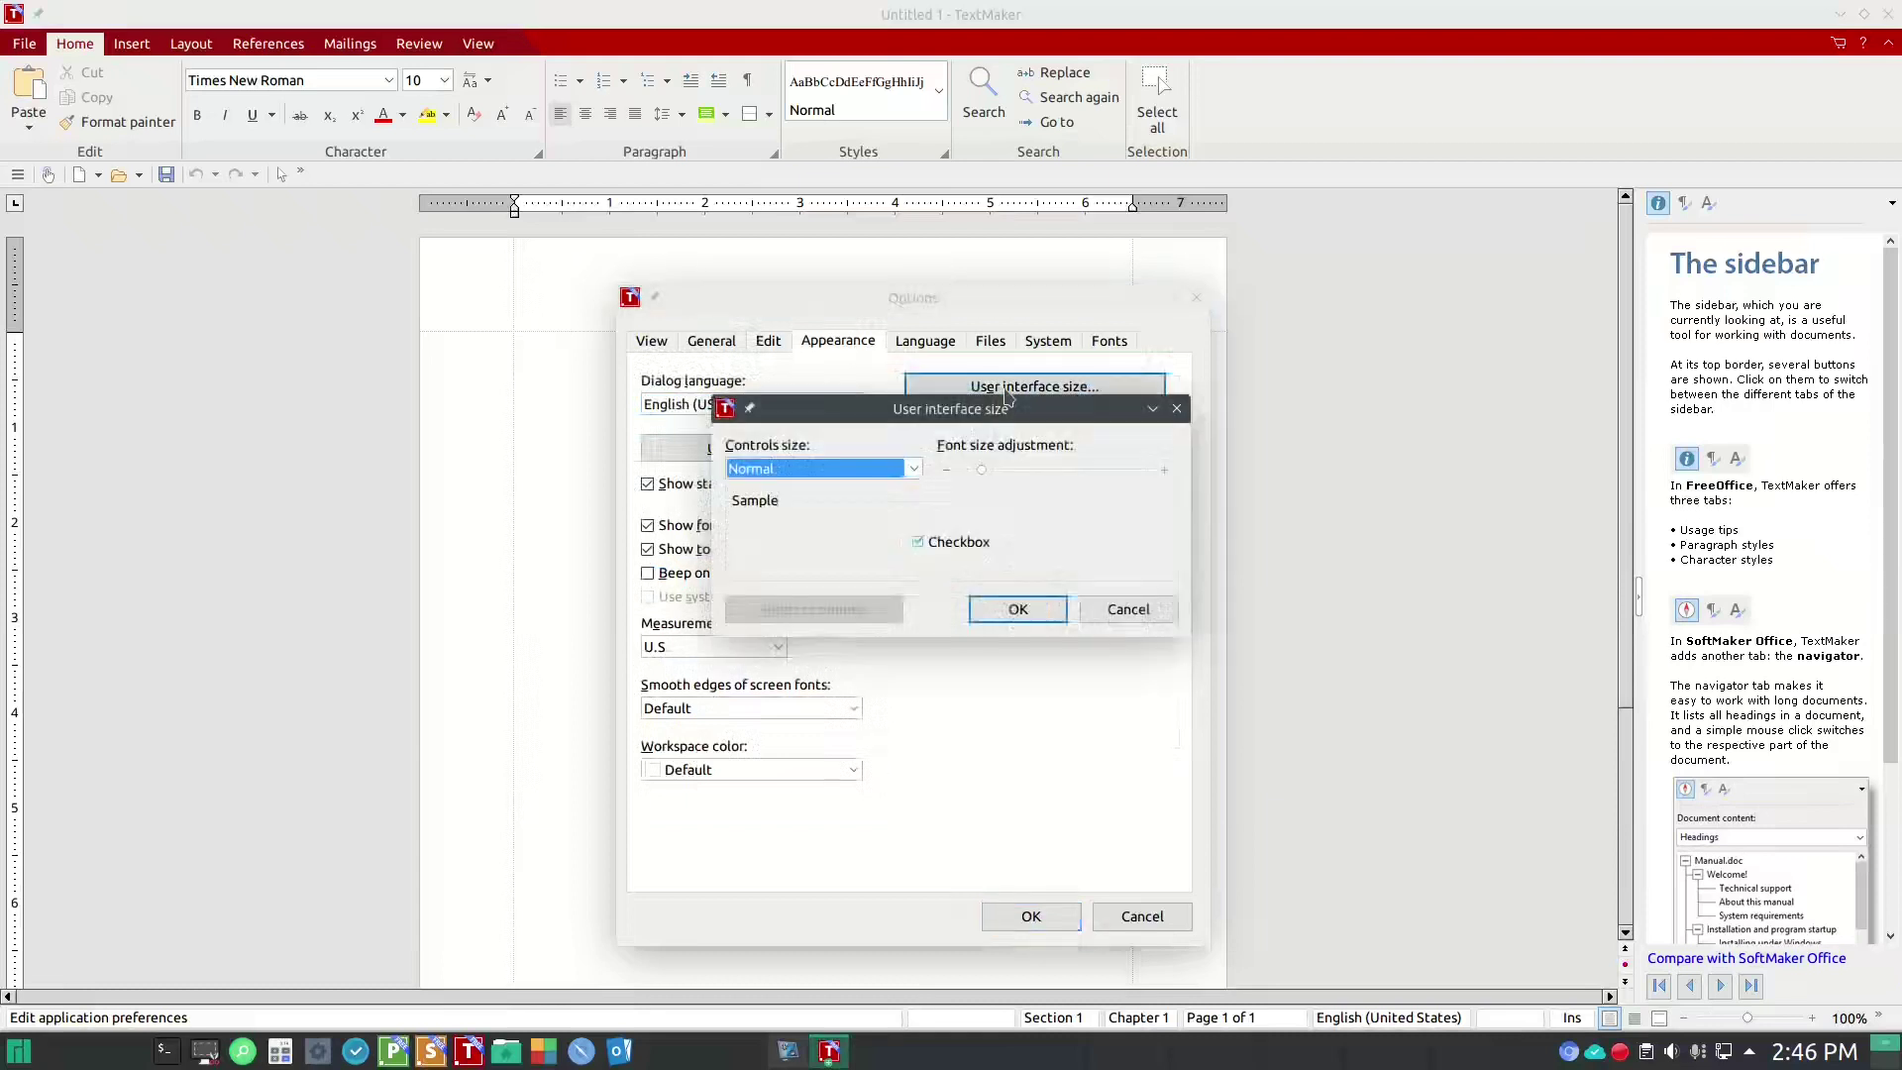
{"action": "left_click", "coordinate": [918, 472]}
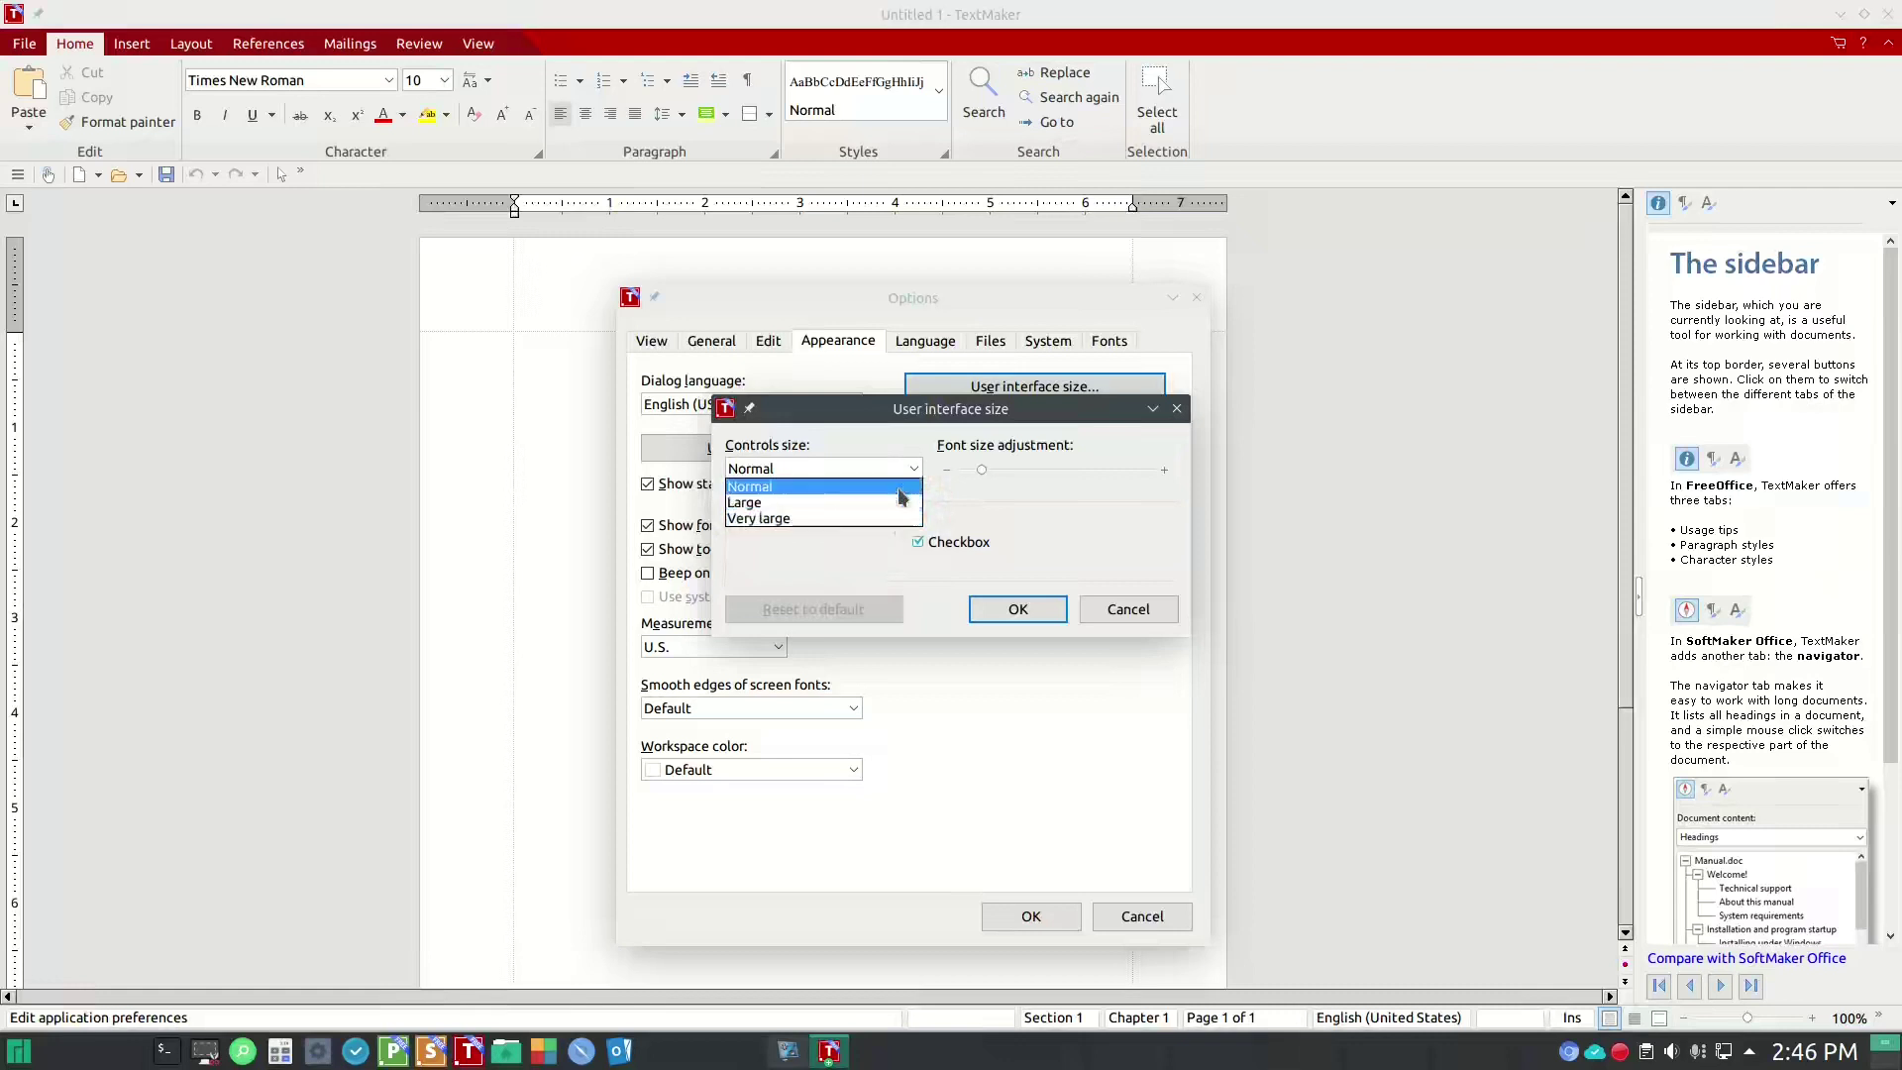
{"action": "left_click", "coordinate": [903, 506]}
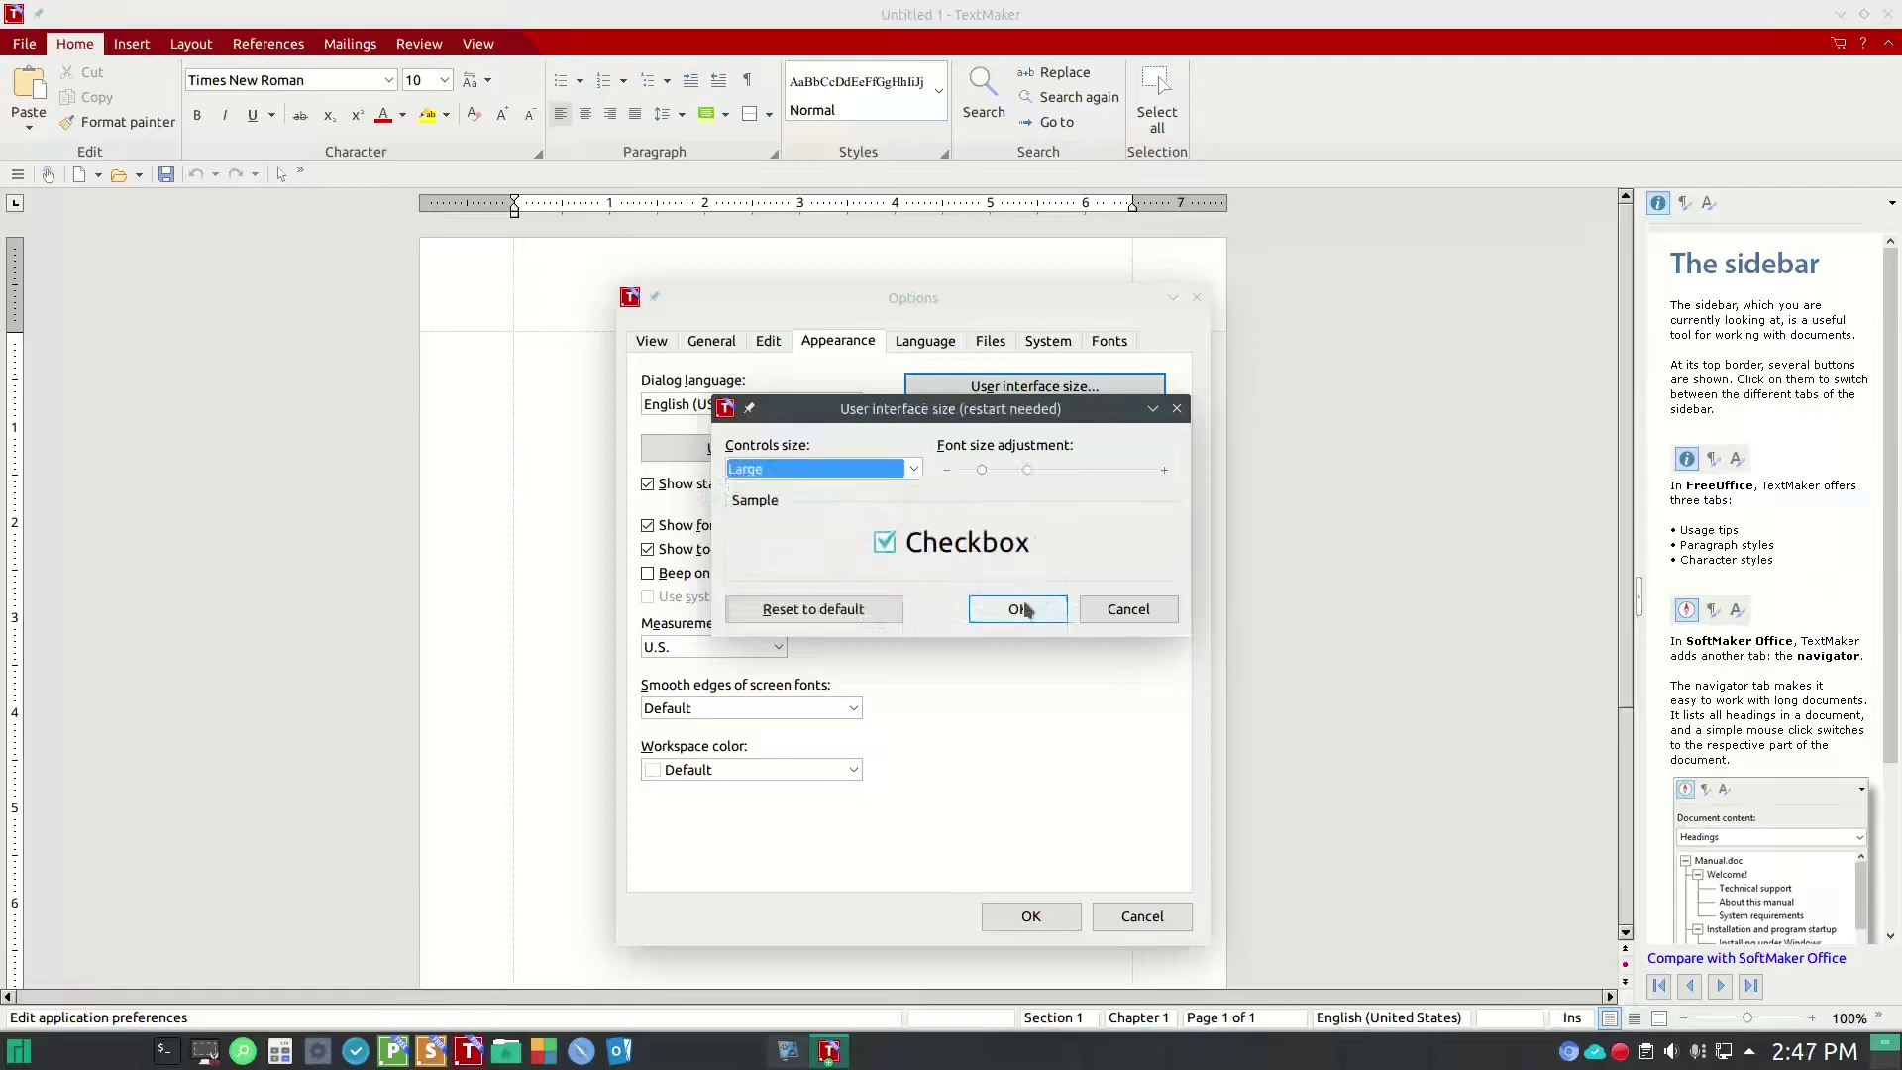
{"action": "left_click", "coordinate": [1023, 609]}
{"action": "left_click", "coordinate": [1022, 917]}
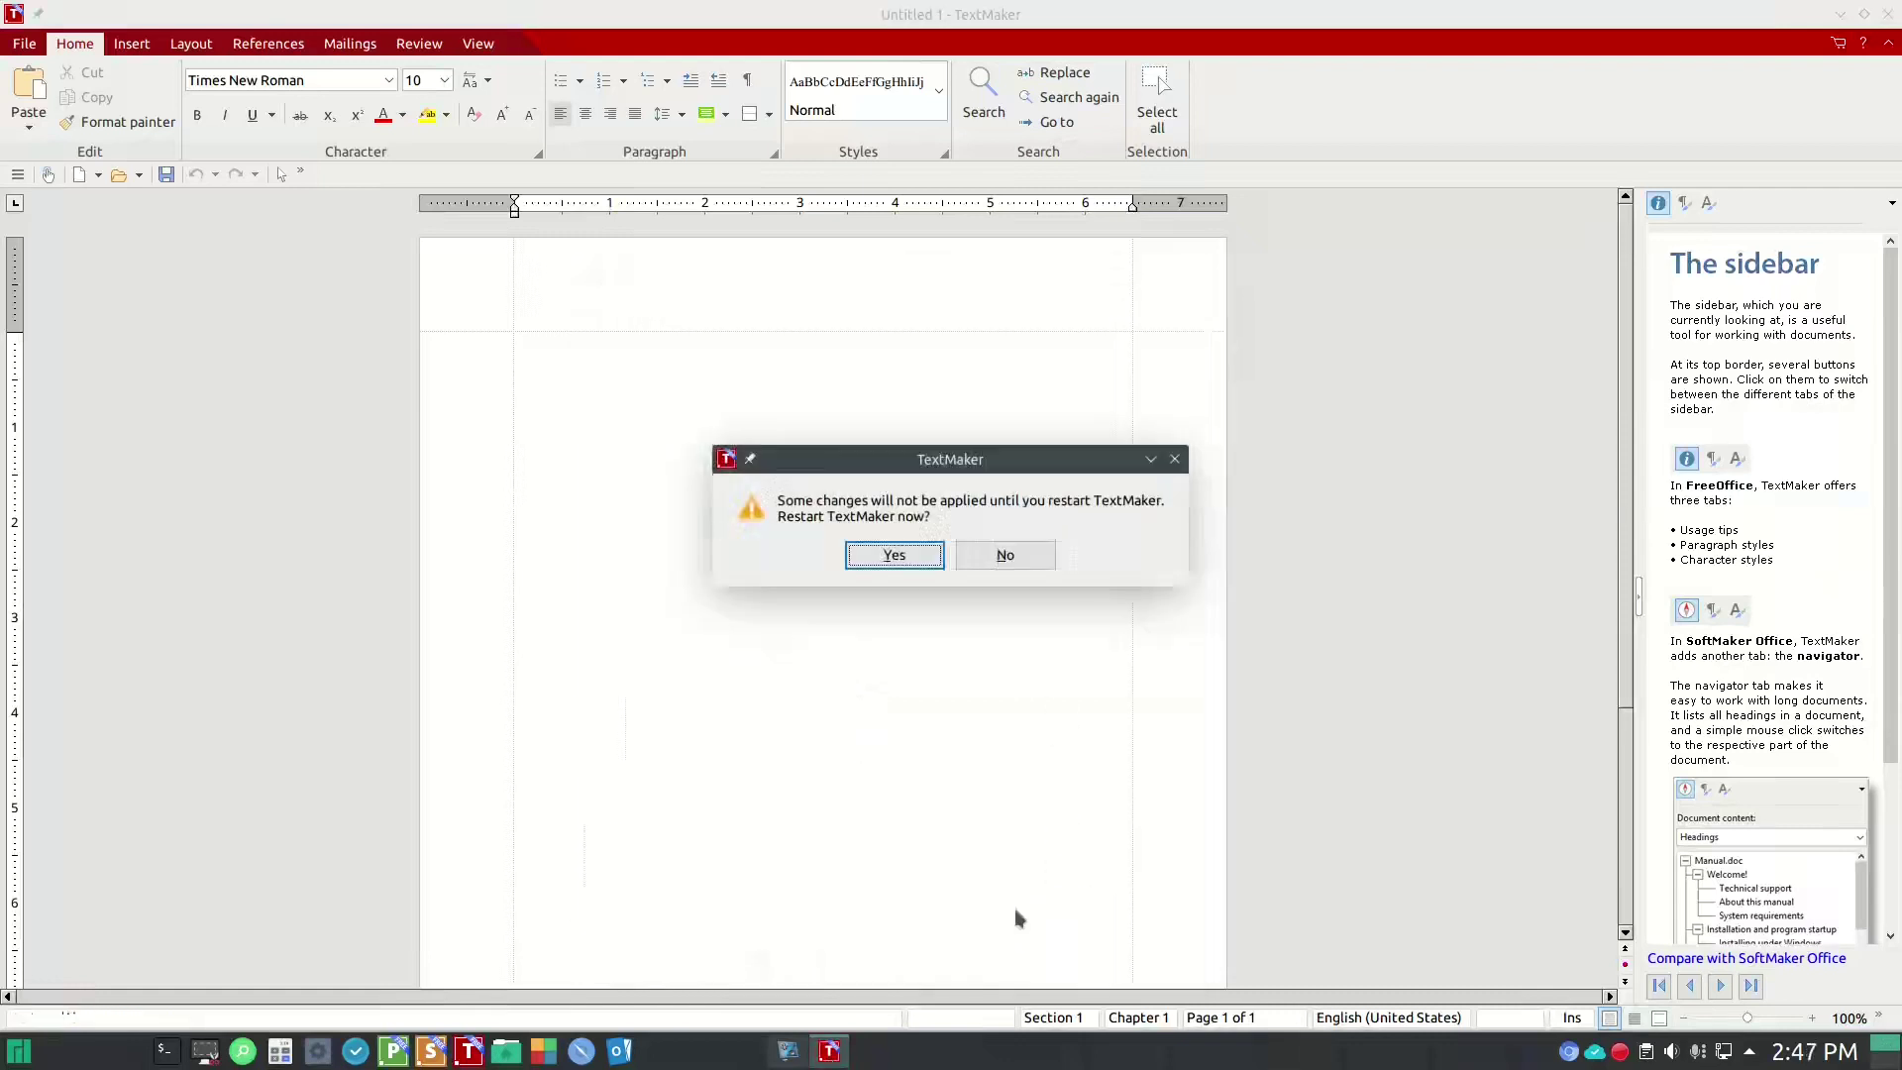
{"action": "left_click", "coordinate": [893, 556]}
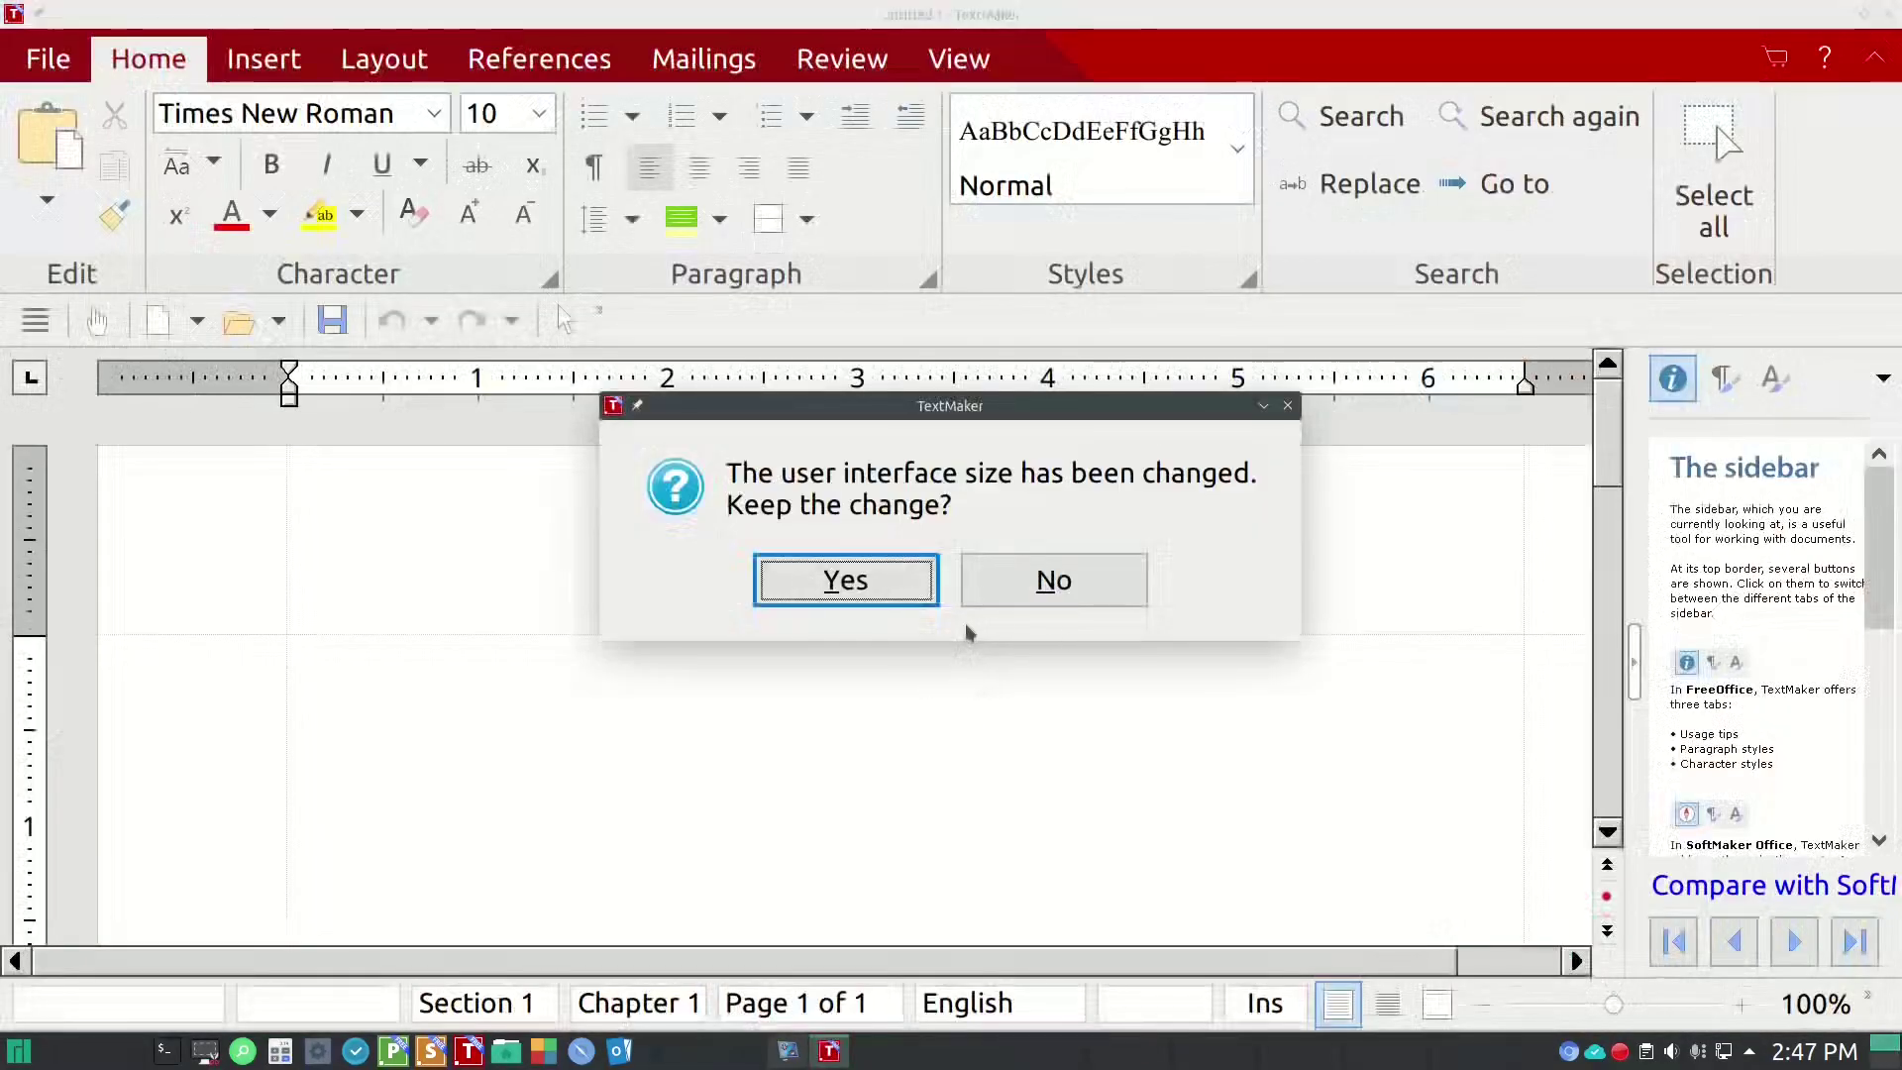
{"action": "left_click", "coordinate": [1025, 592]}
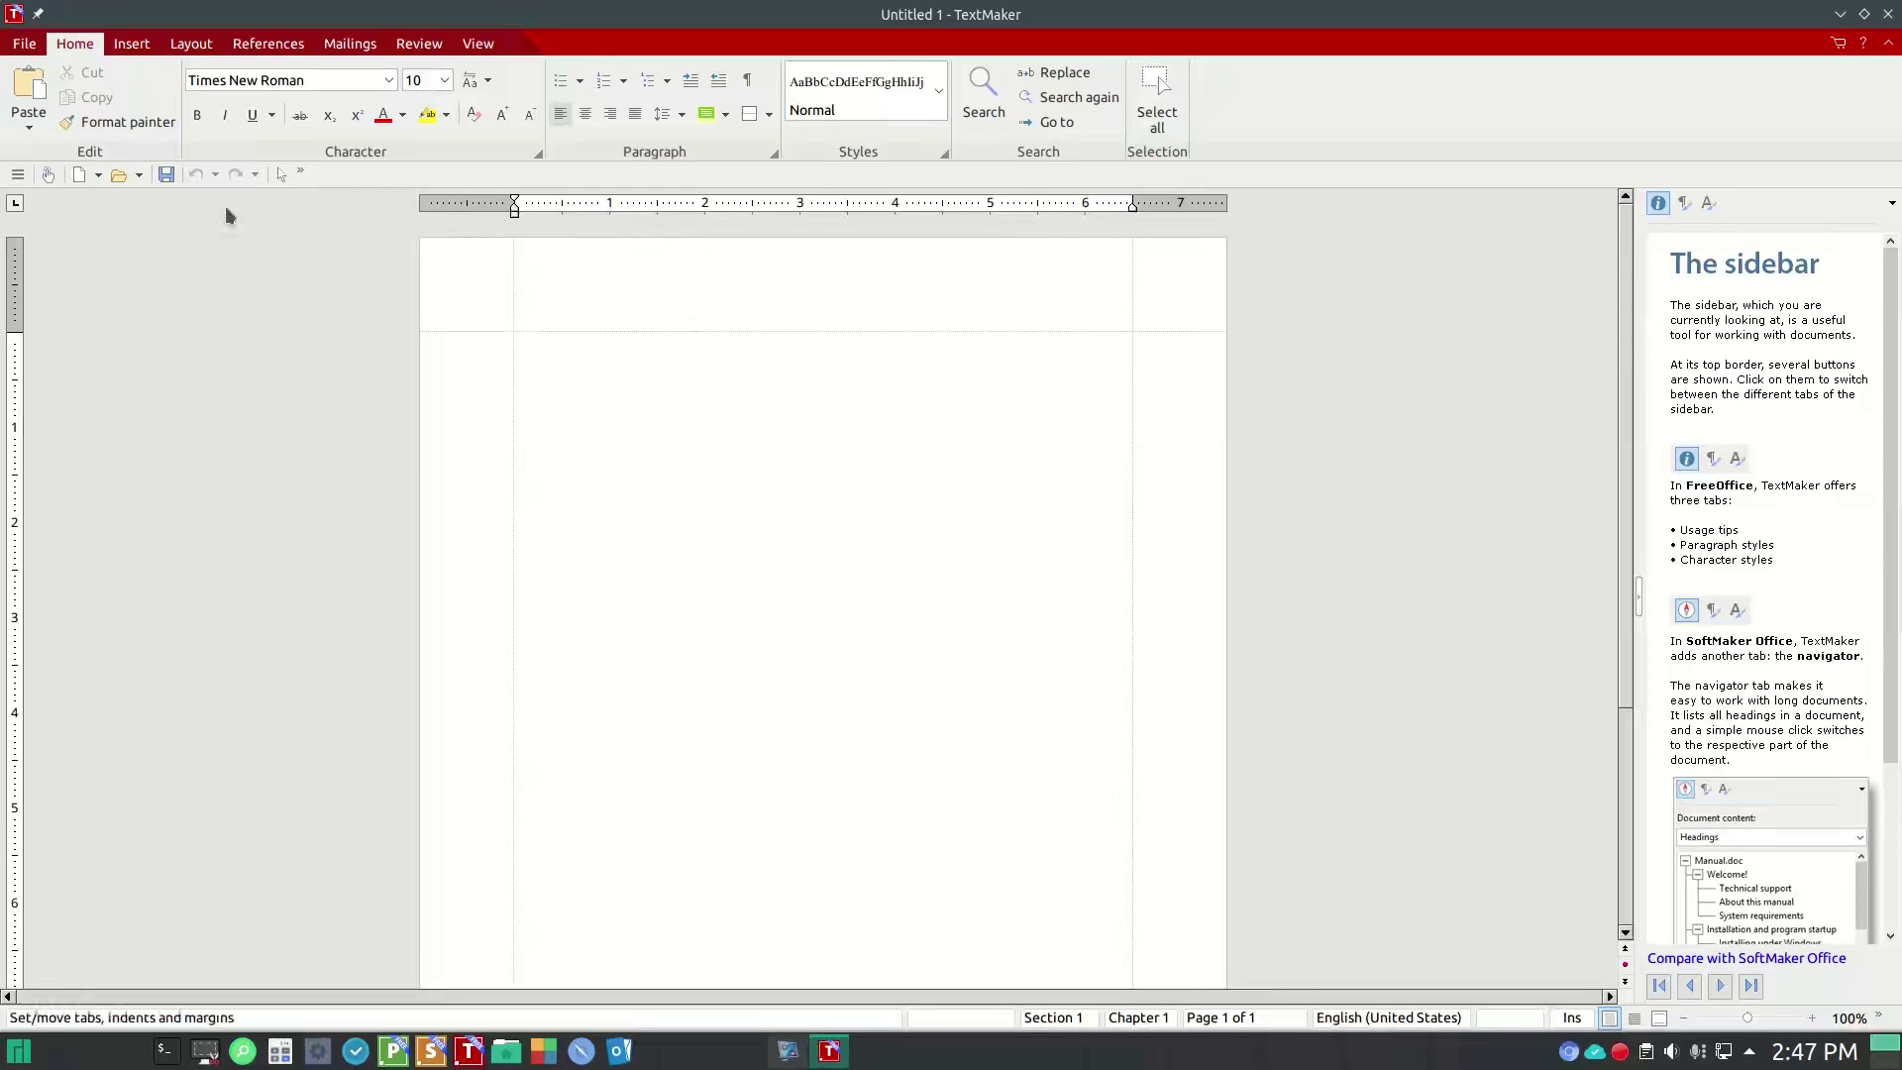
- Try the touch mode that enlarges the ribbon and toolbar icons, and switch it off again
{"action": "left_click", "coordinate": [47, 175]}
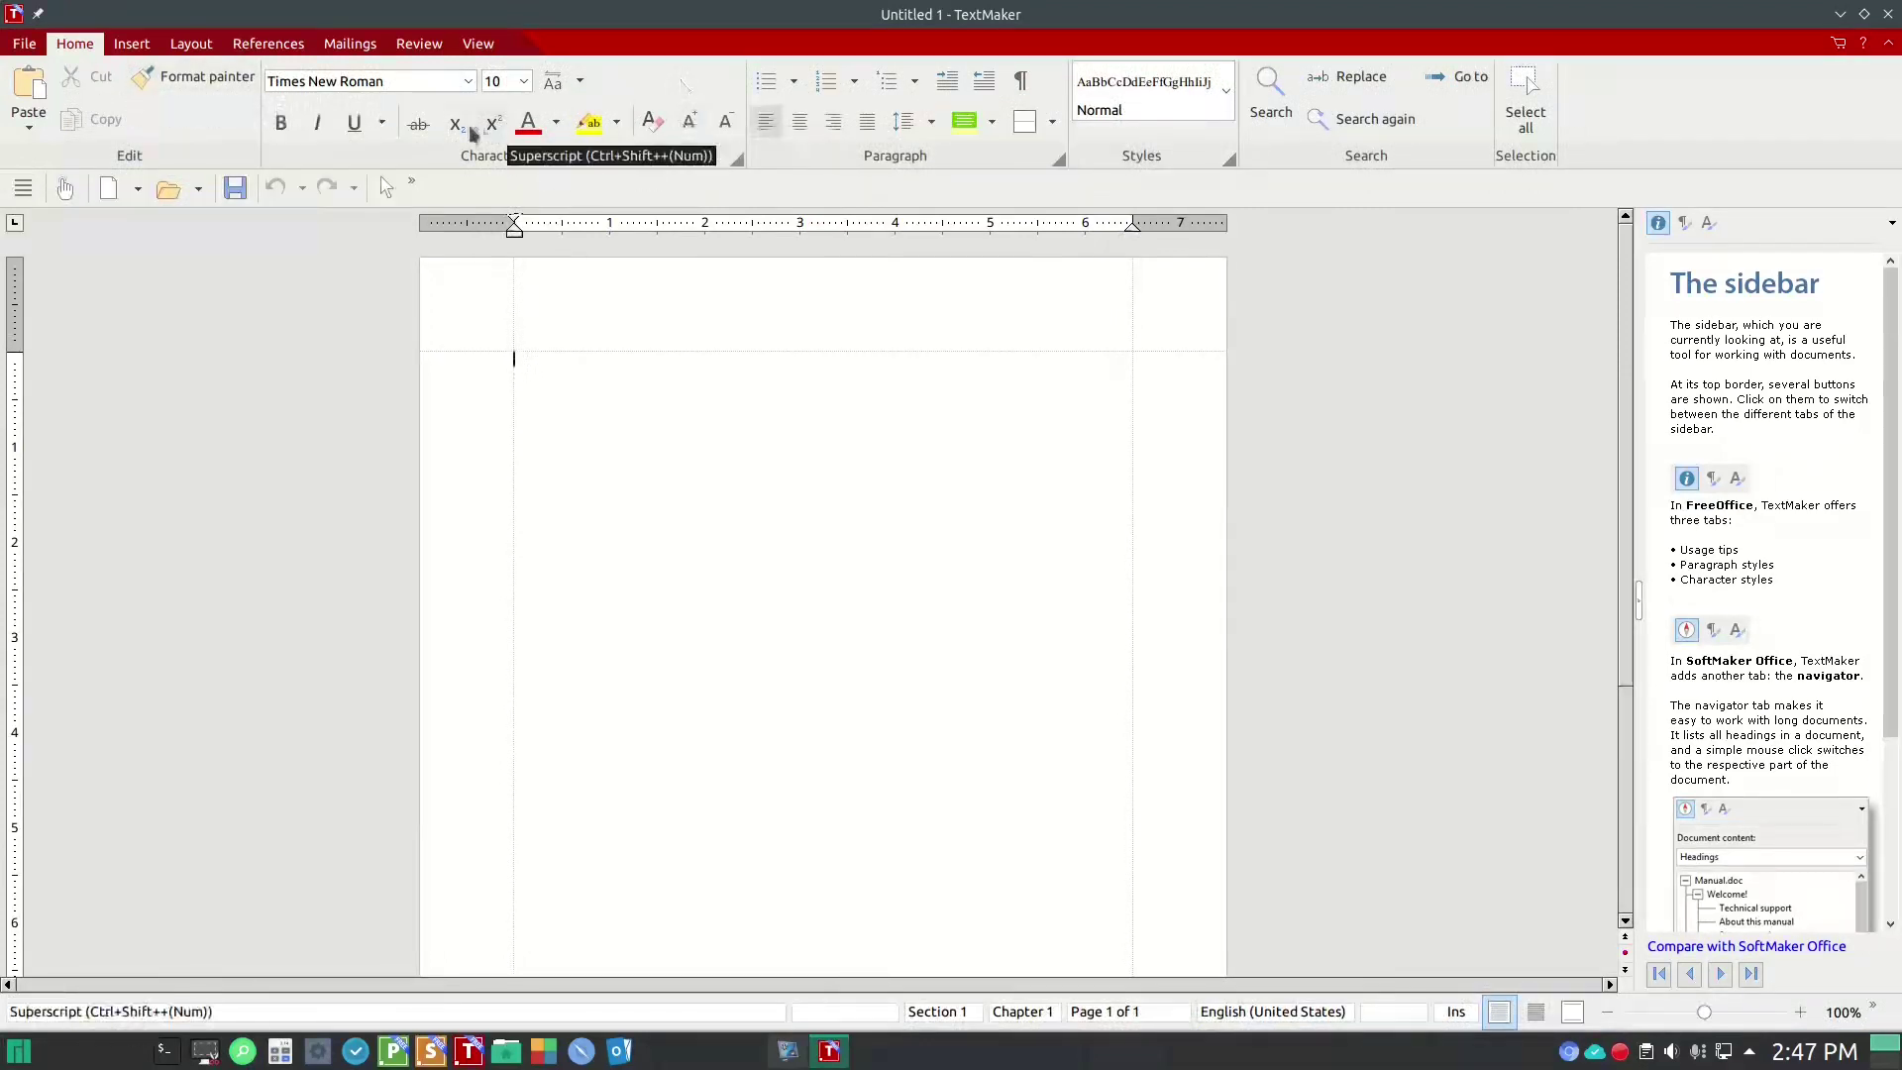
{"action": "left_click", "coordinate": [66, 189]}
- Reopen the options at the Appearance settings and look over the available dialog languages and measurement systems
{"action": "left_click", "coordinate": [23, 187]}
{"action": "mouse_move", "coordinate": [60, 352]}
{"action": "left_click", "coordinate": [241, 649]}
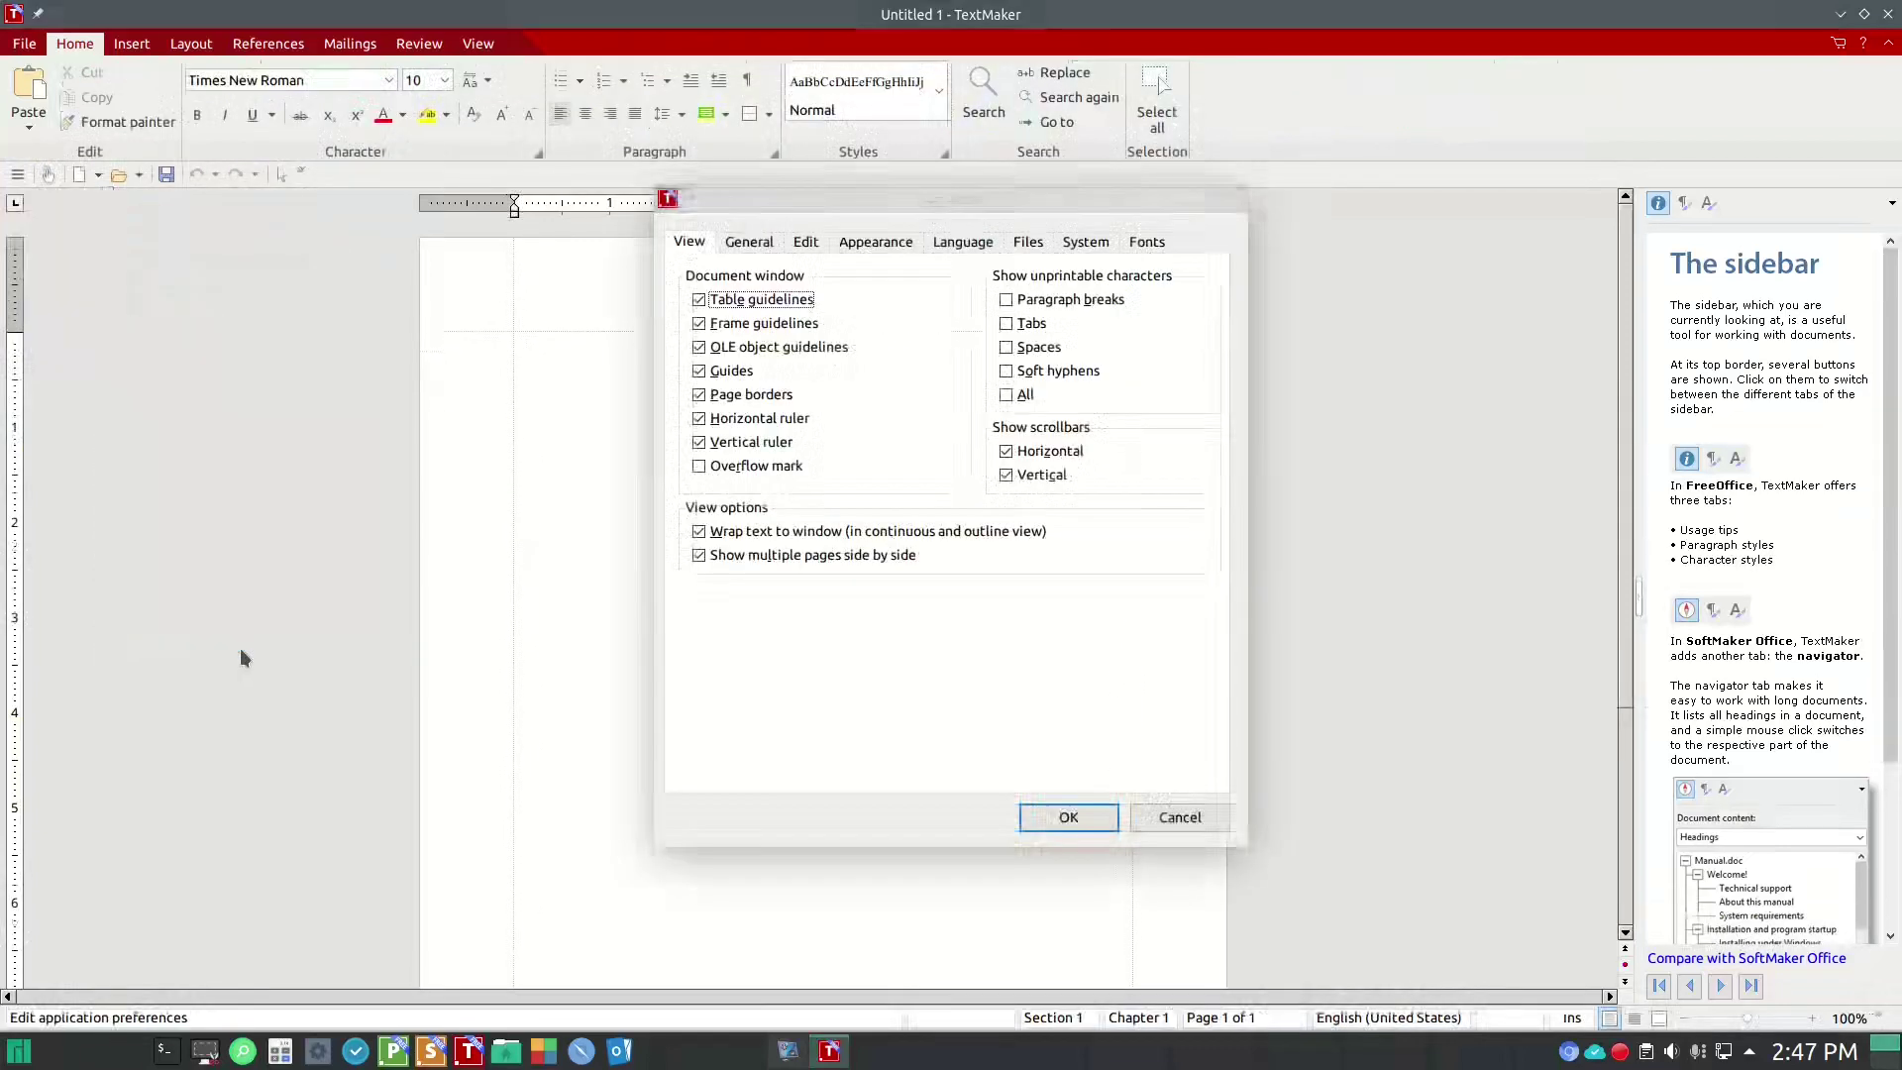
{"action": "left_click", "coordinate": [876, 244]}
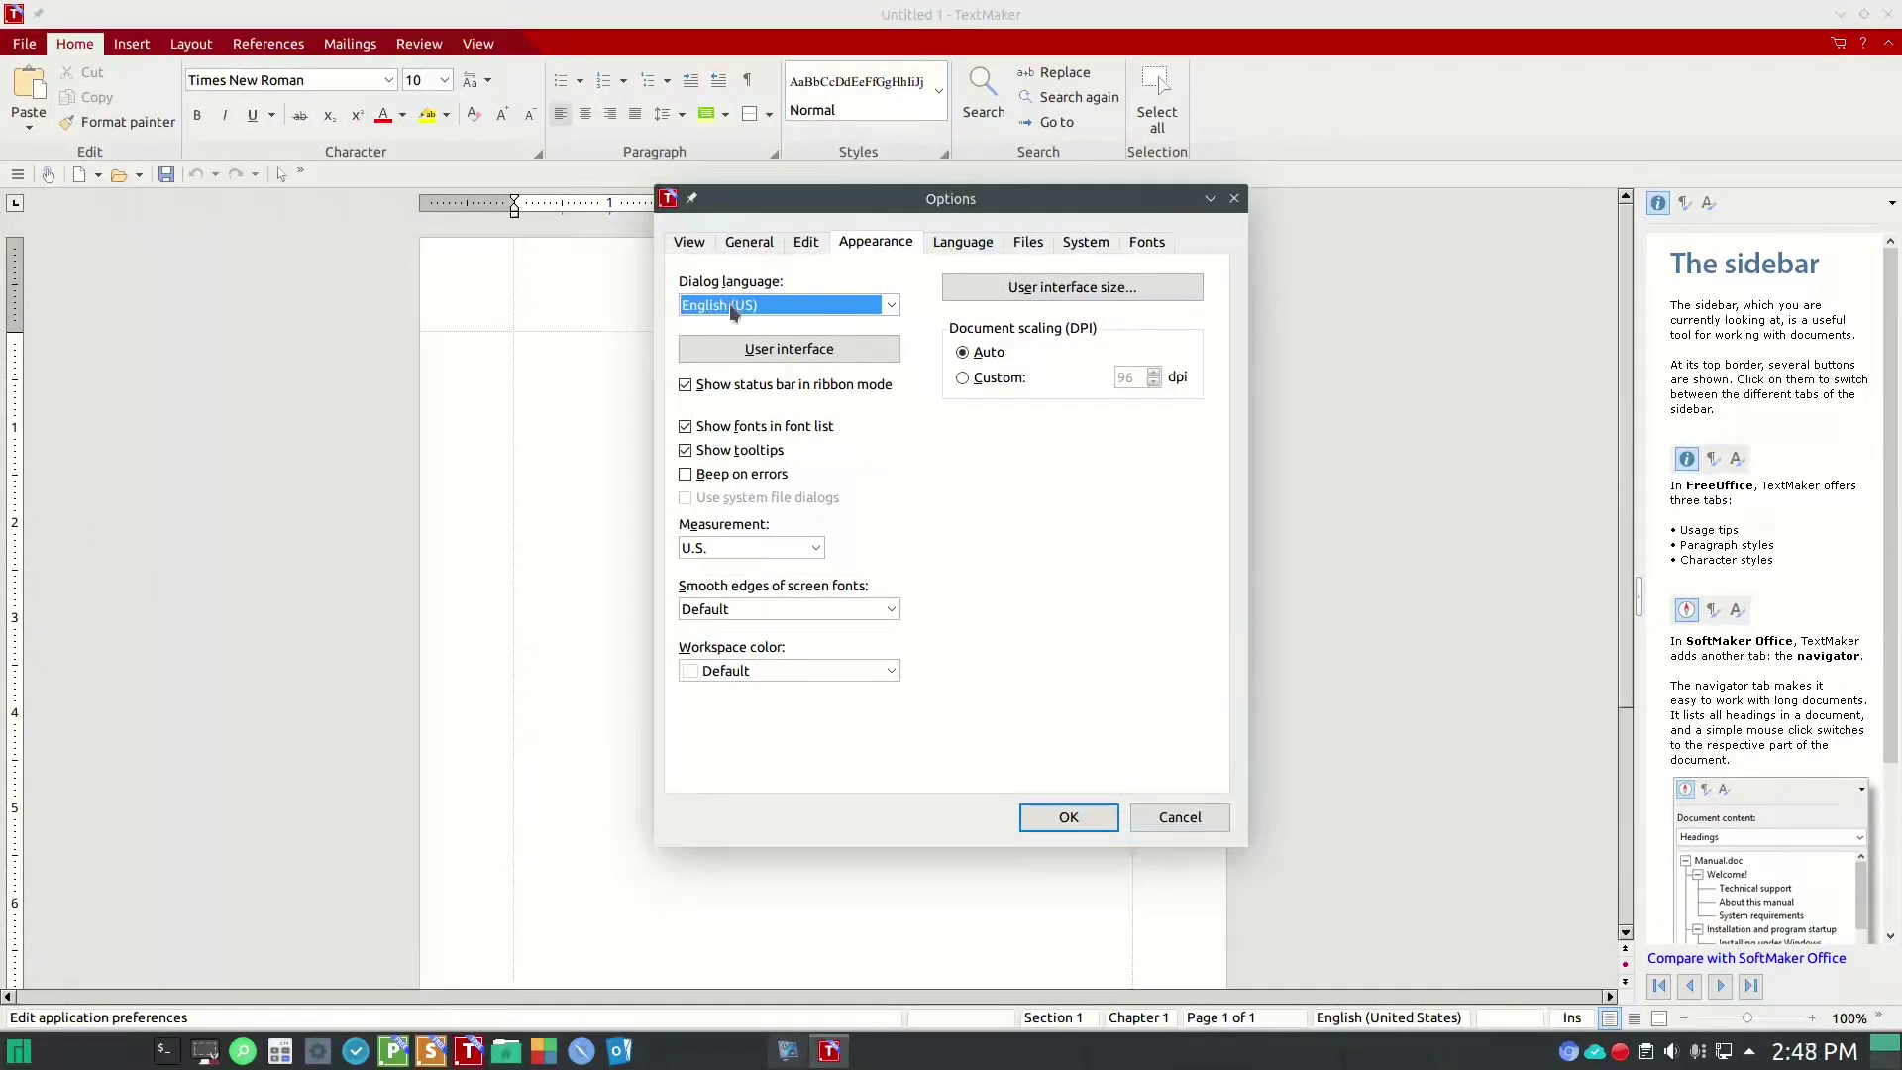
{"action": "left_click", "coordinate": [895, 307]}
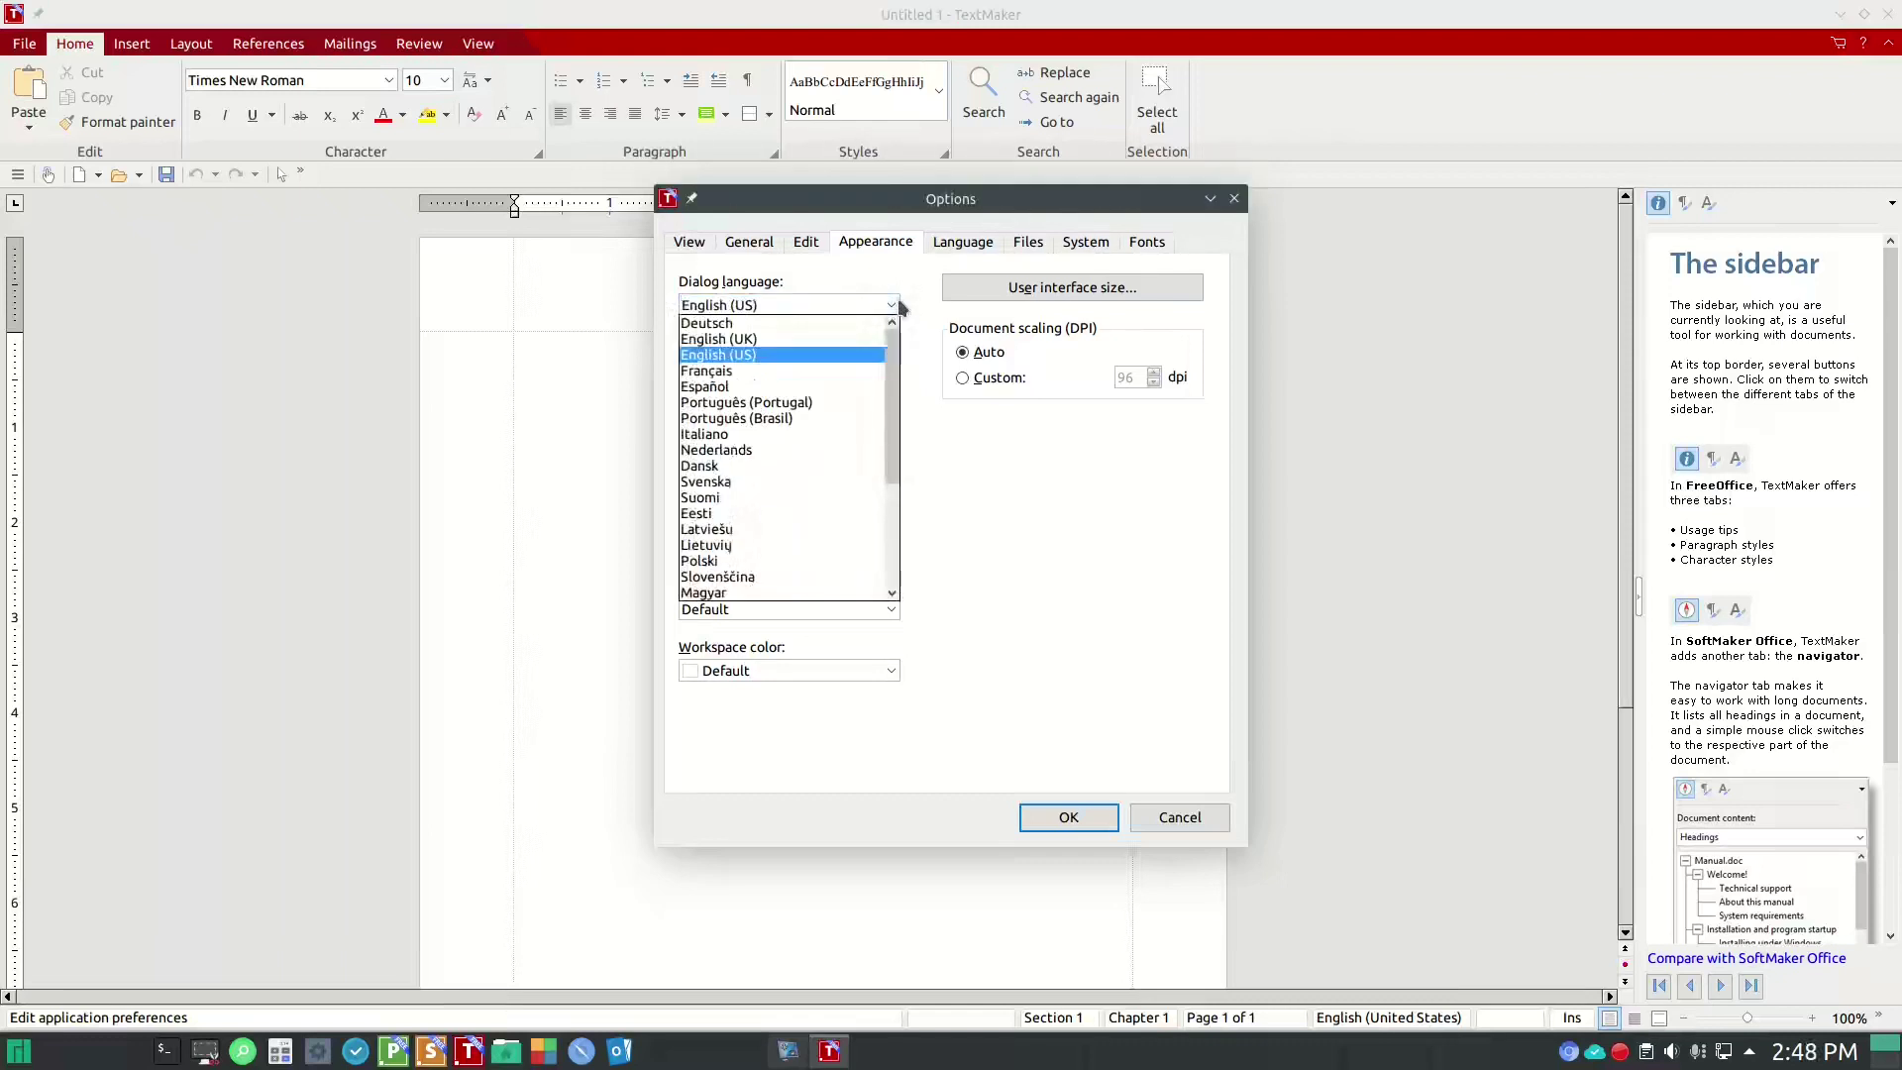
{"action": "left_click_drag", "start_coordinate": [895, 361], "coordinate": [902, 525]}
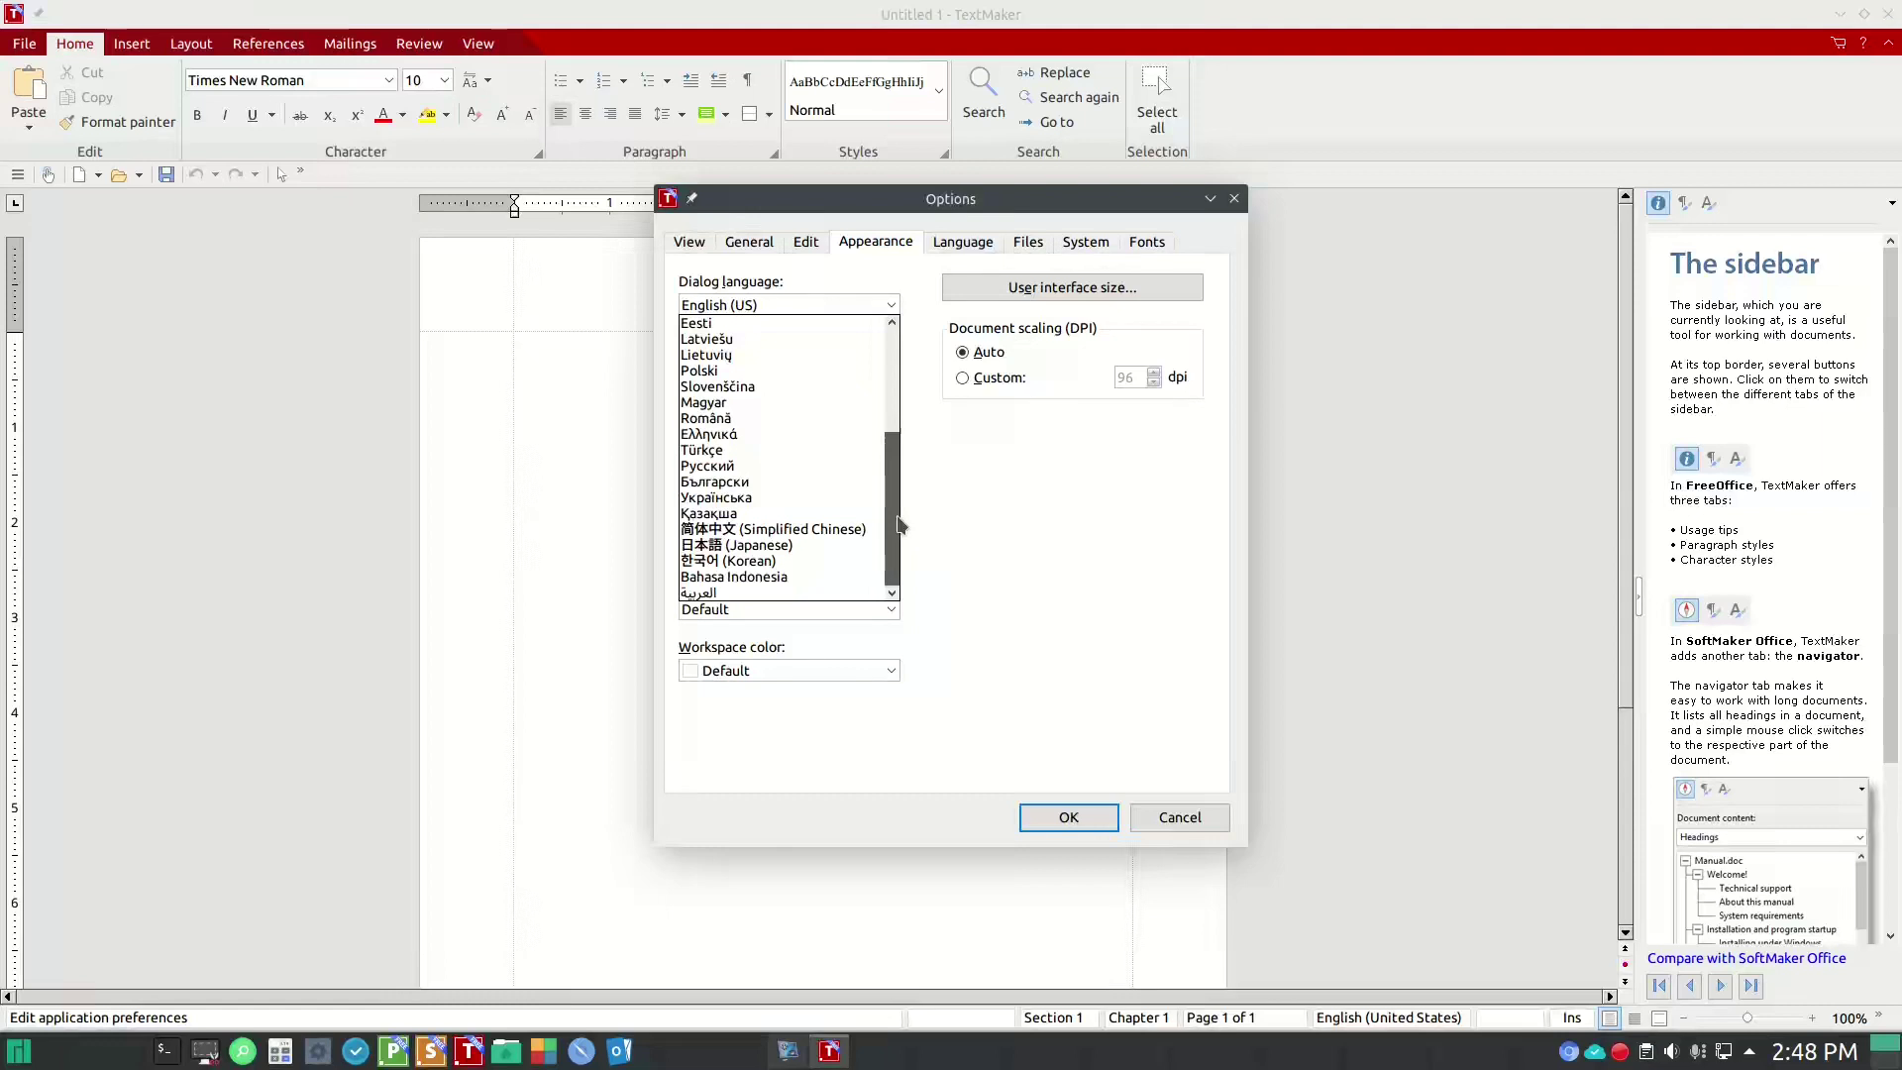
{"action": "left_click_drag", "start_coordinate": [901, 525], "coordinate": [902, 342]}
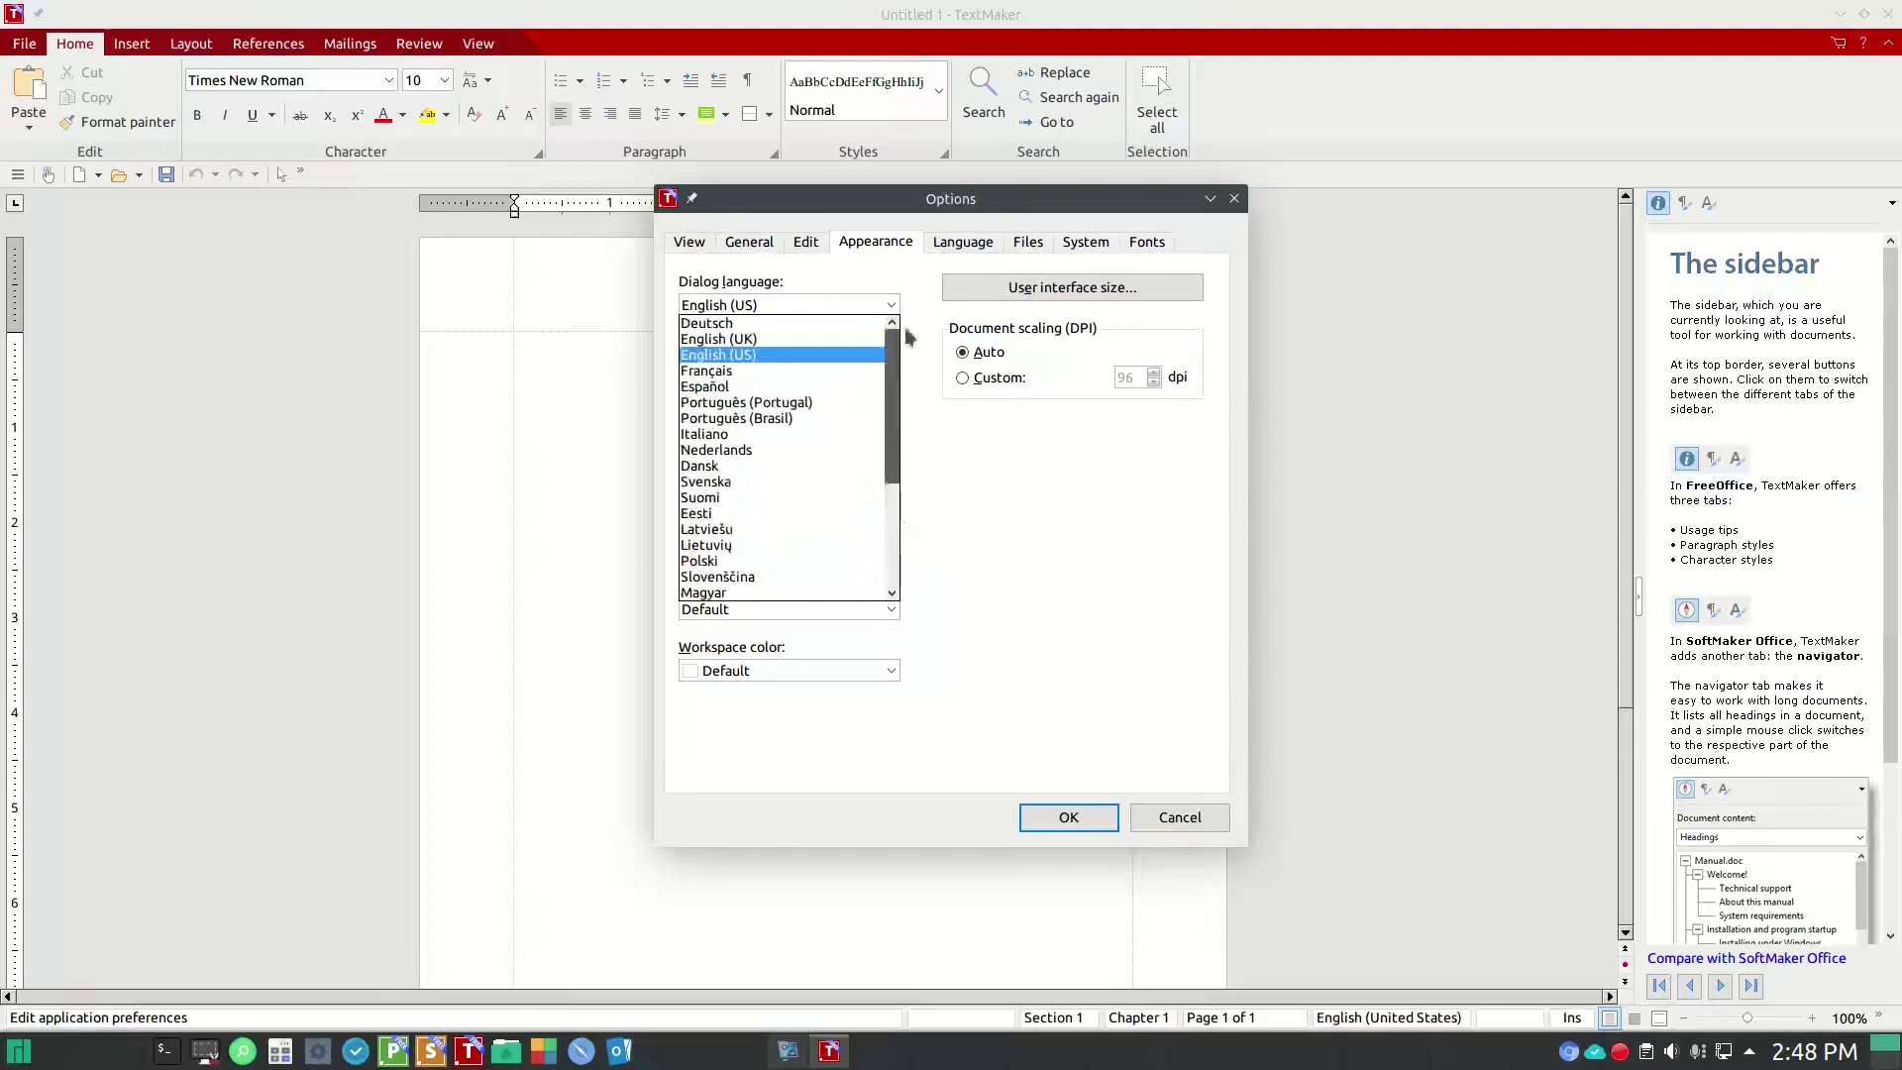
{"action": "left_click", "coordinate": [917, 315]}
{"action": "left_click", "coordinate": [815, 550]}
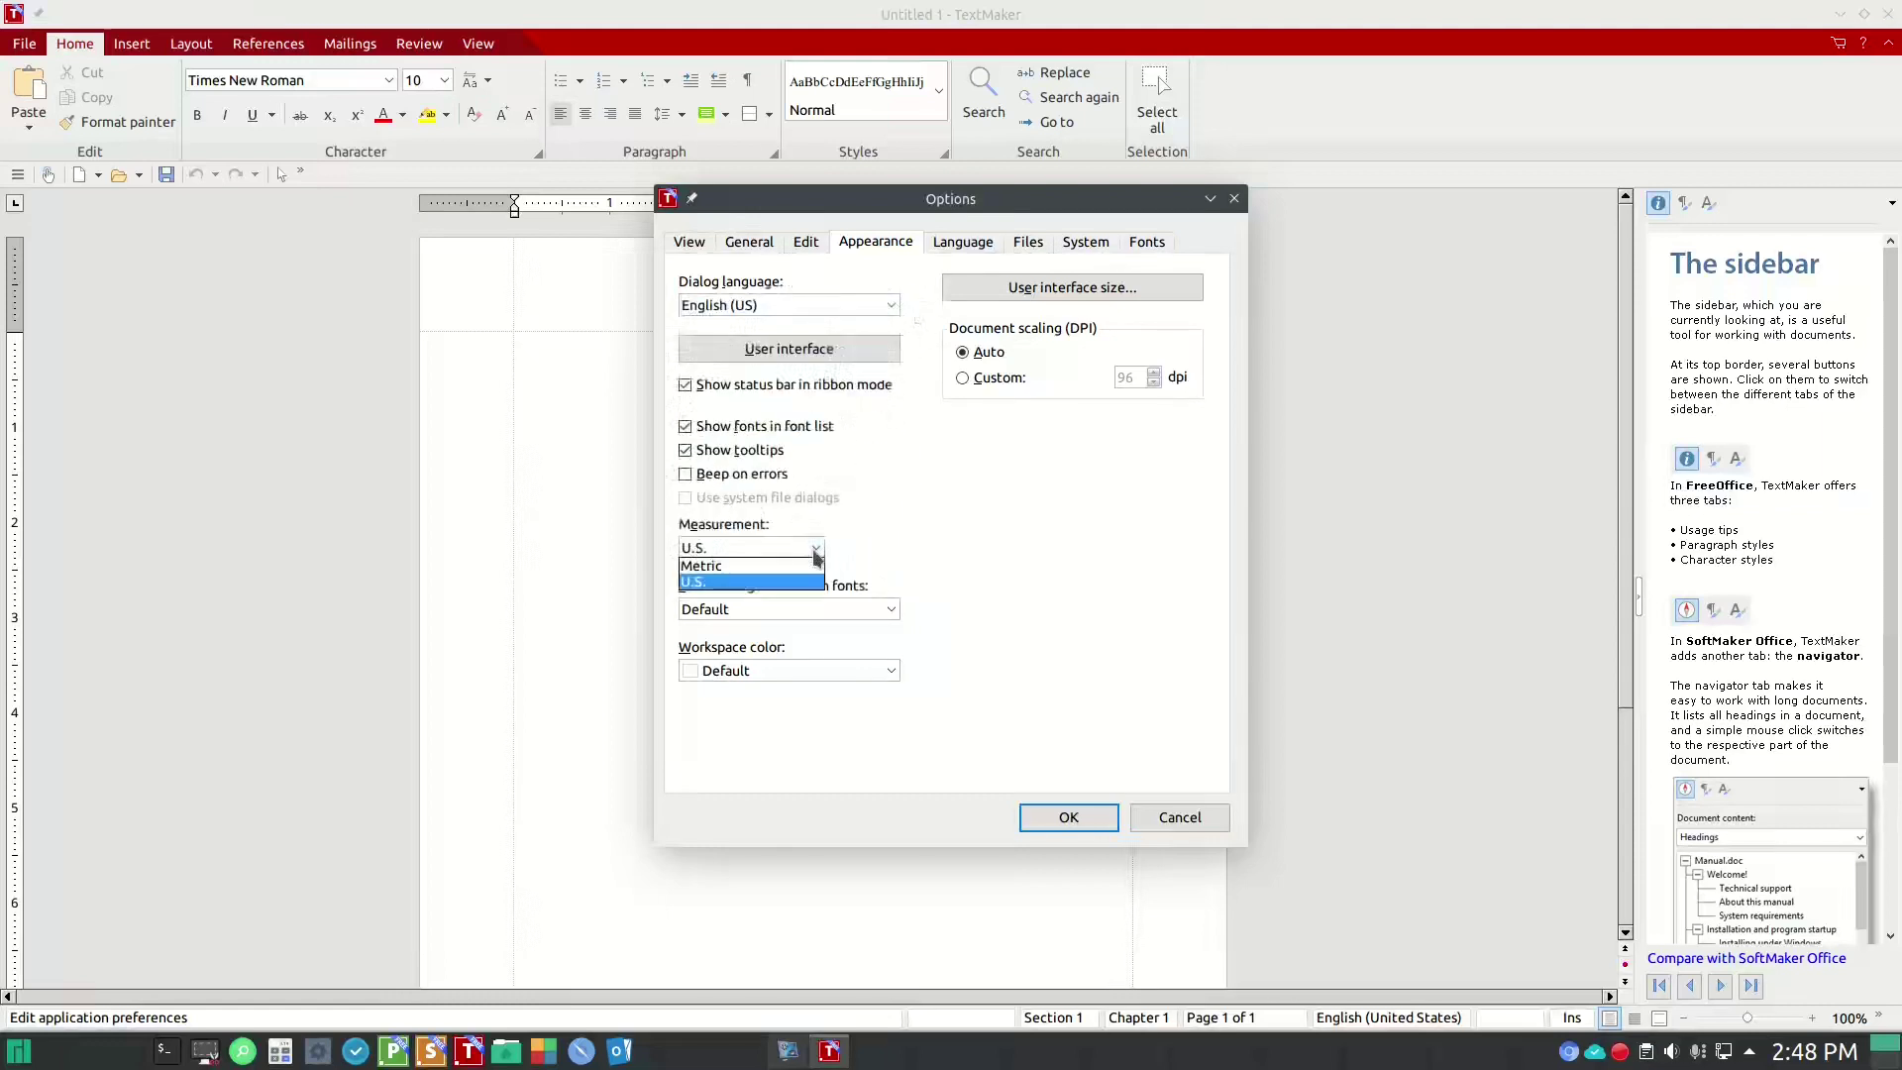
{"action": "left_click", "coordinate": [814, 553]}
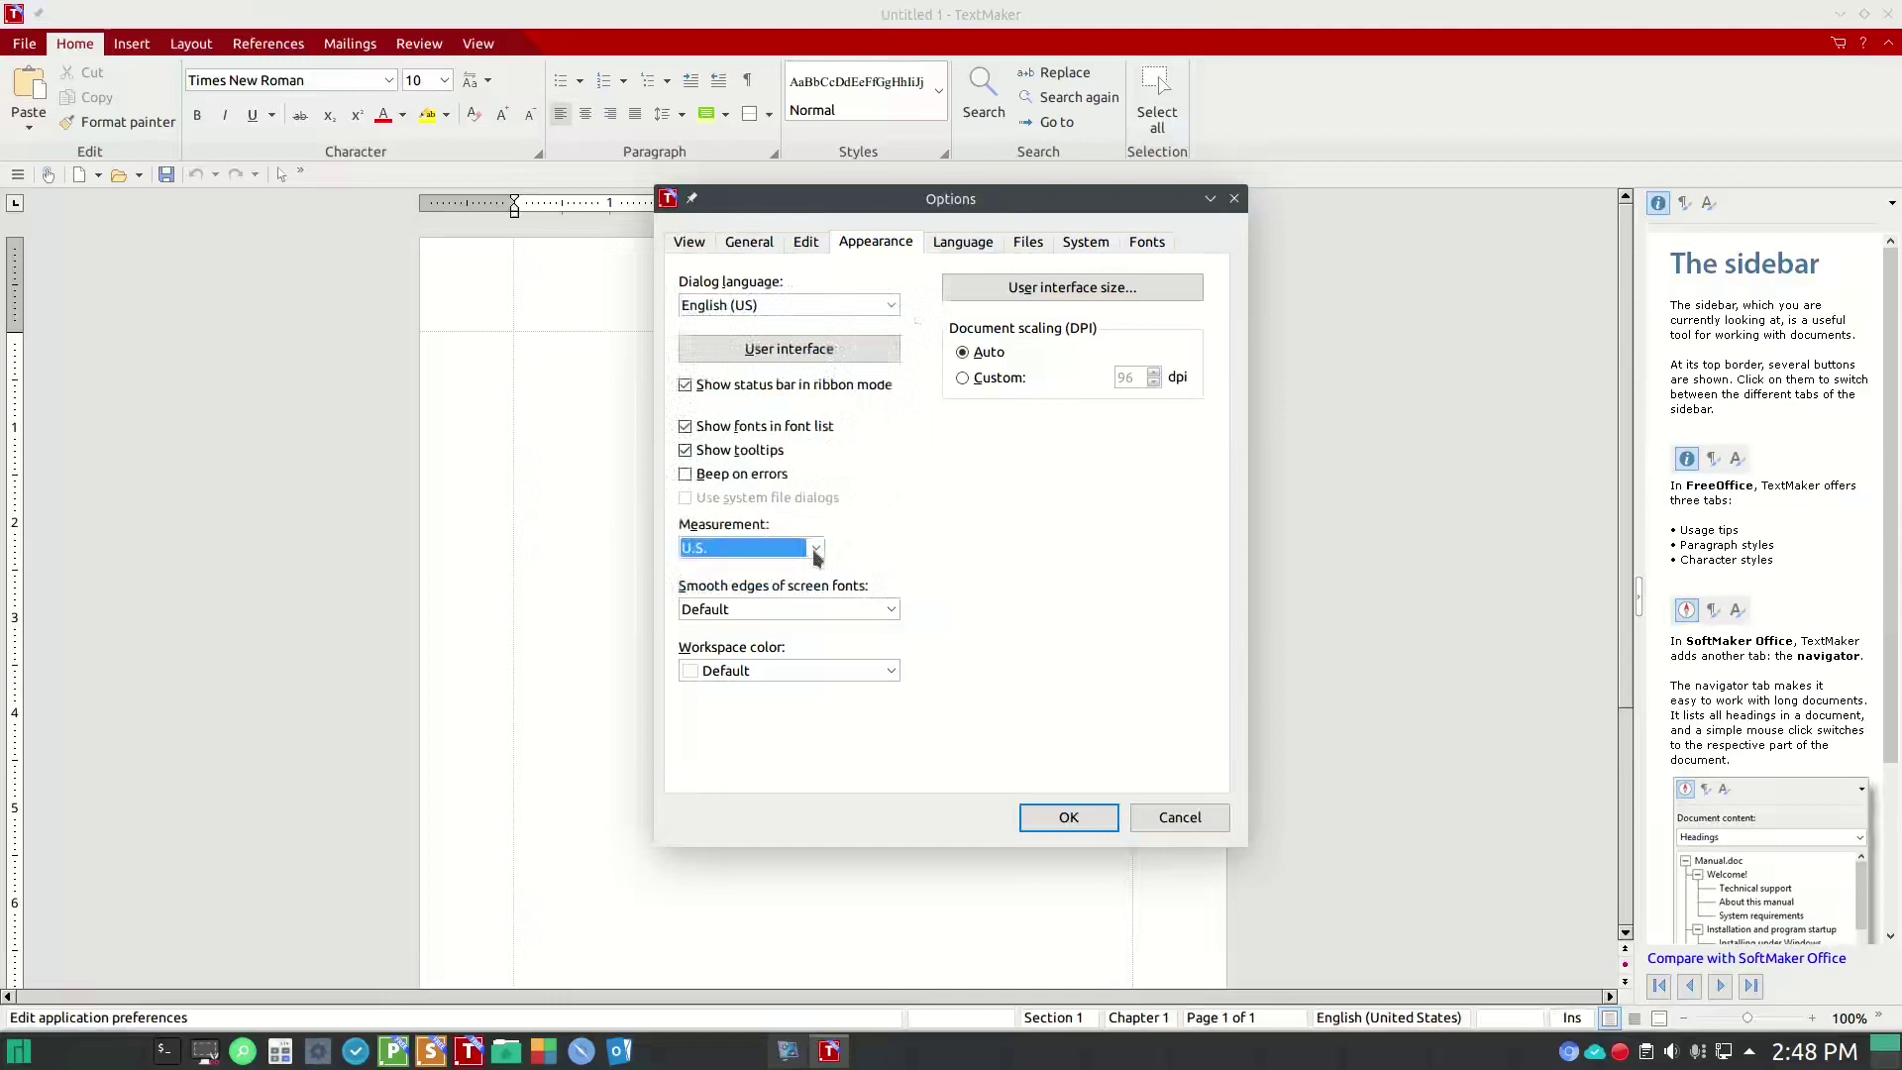
- Set the smoothing of screen font edges to Subpixel in the Appearance options
{"action": "left_click", "coordinate": [891, 611]}
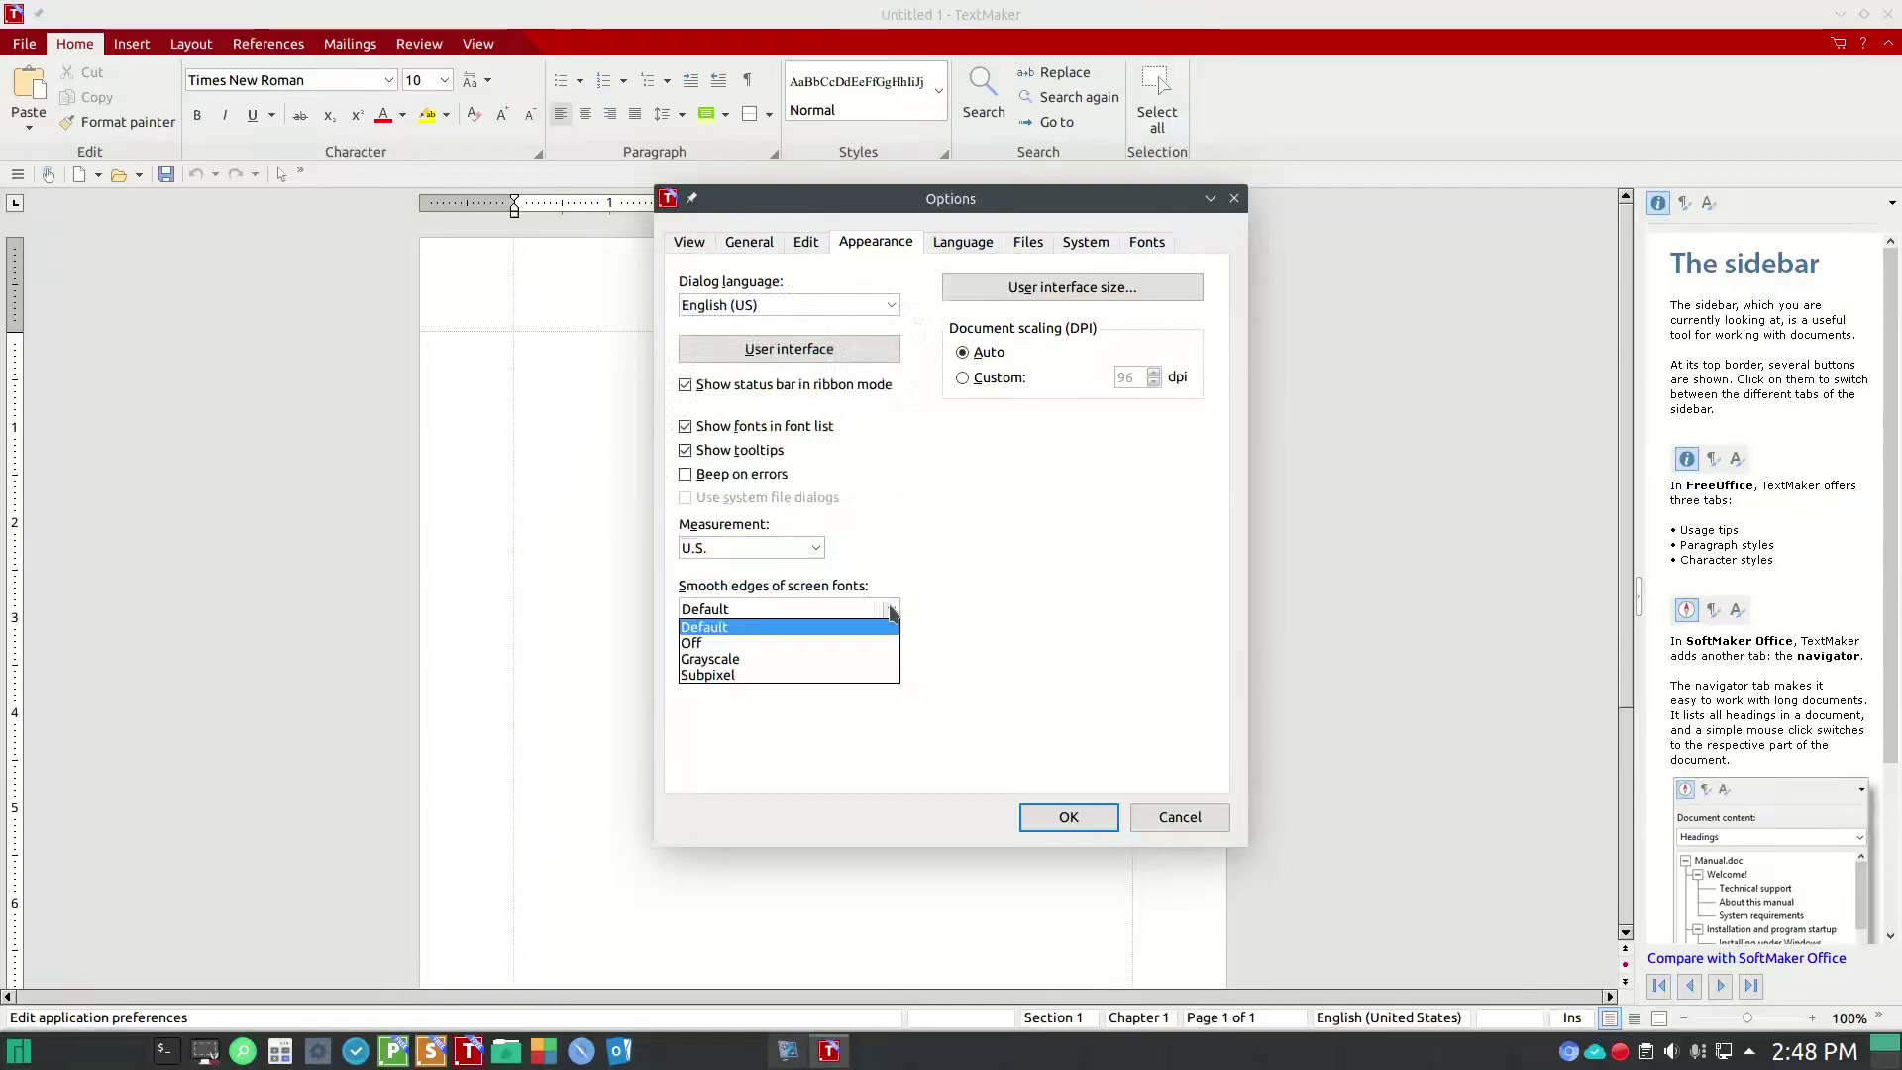
{"action": "left_click", "coordinate": [871, 677]}
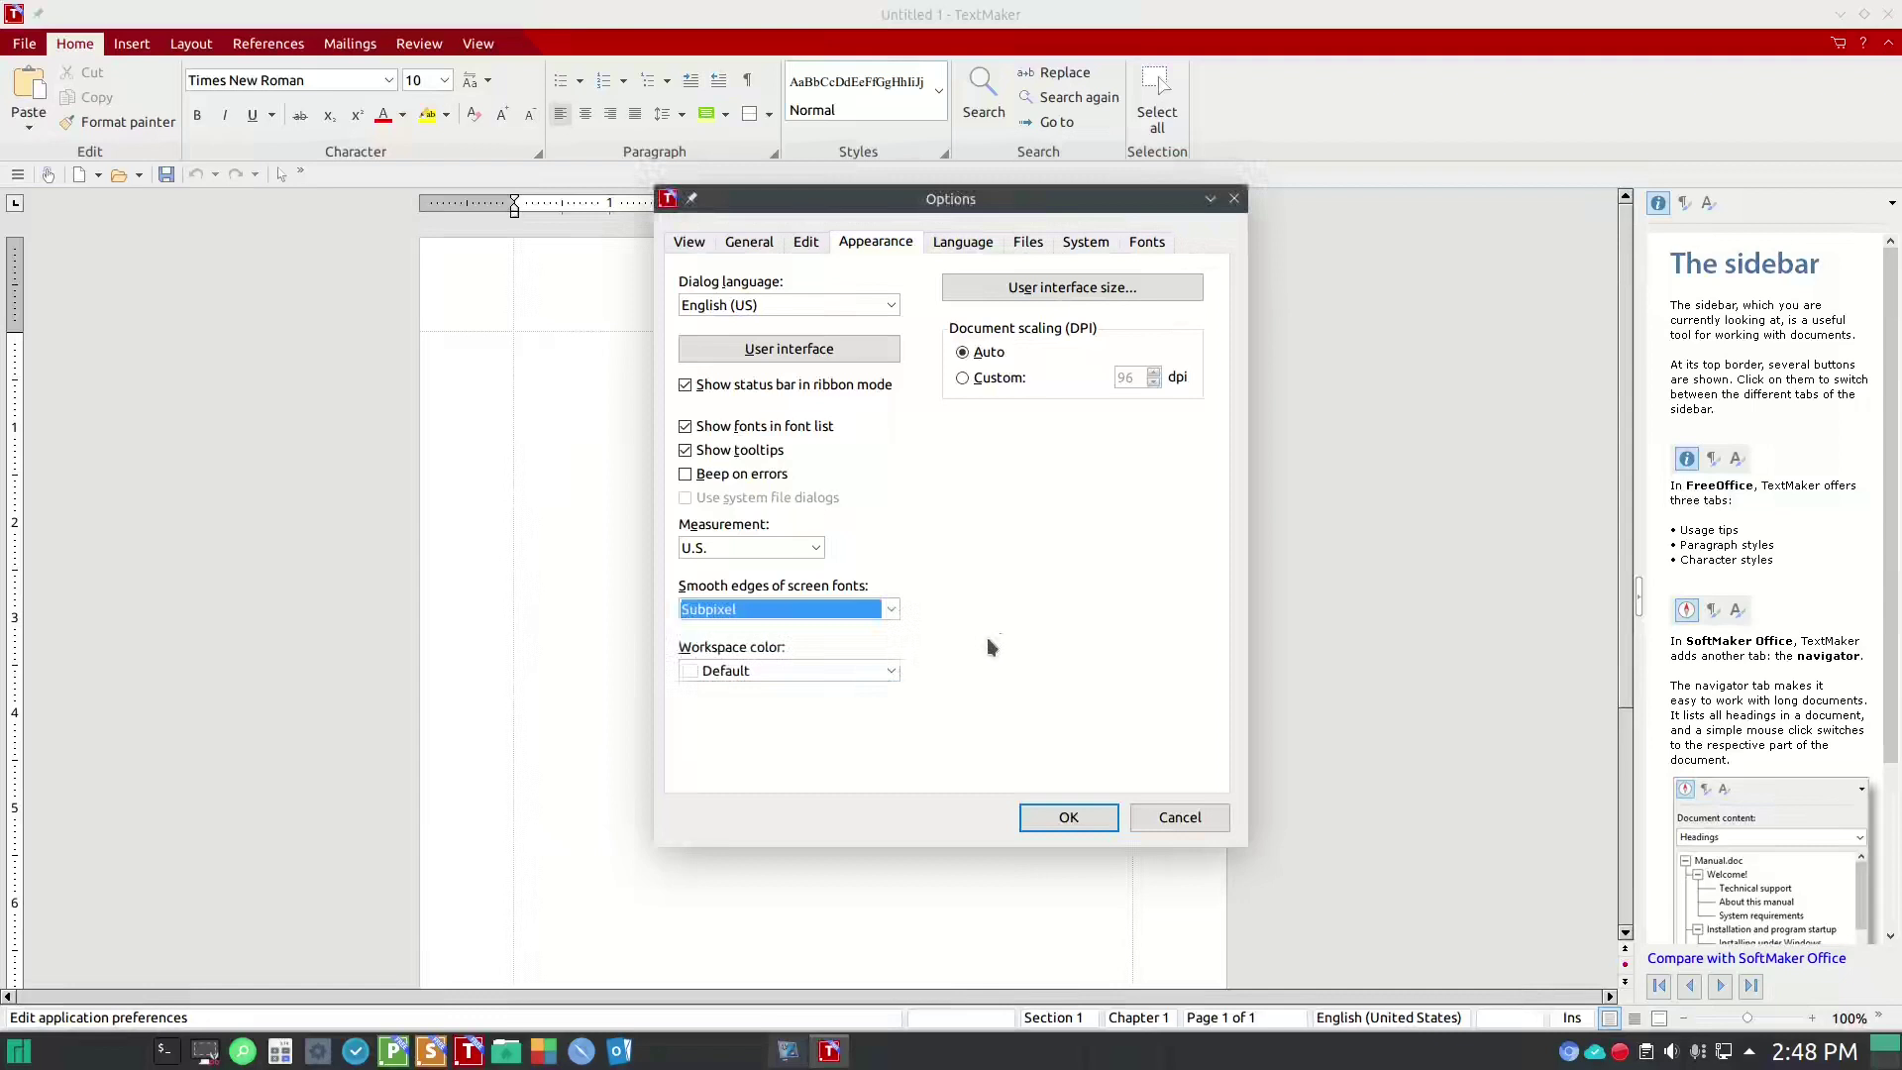
- Look over the workspace color choices and the Language options, including the default languages and installed Hunspell dictionaries
{"action": "left_click", "coordinate": [891, 671]}
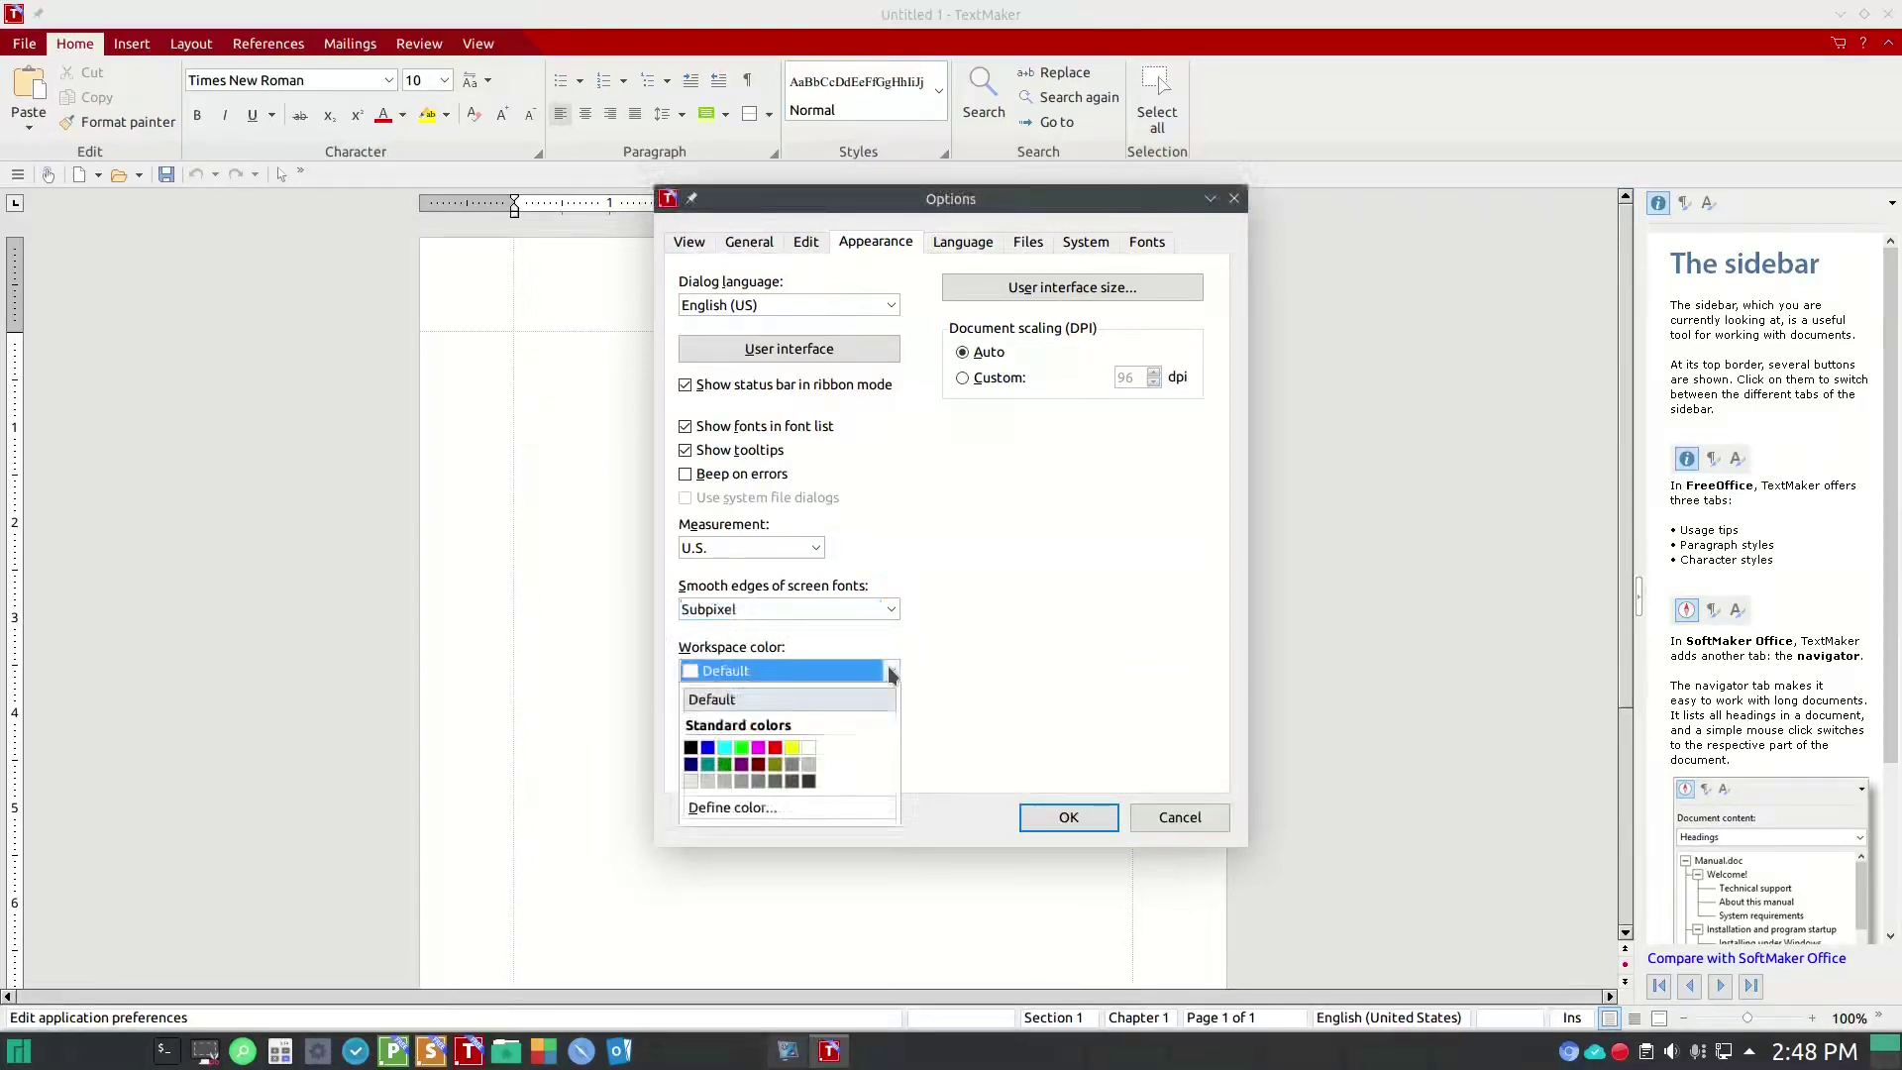
{"action": "left_click", "coordinate": [890, 673]}
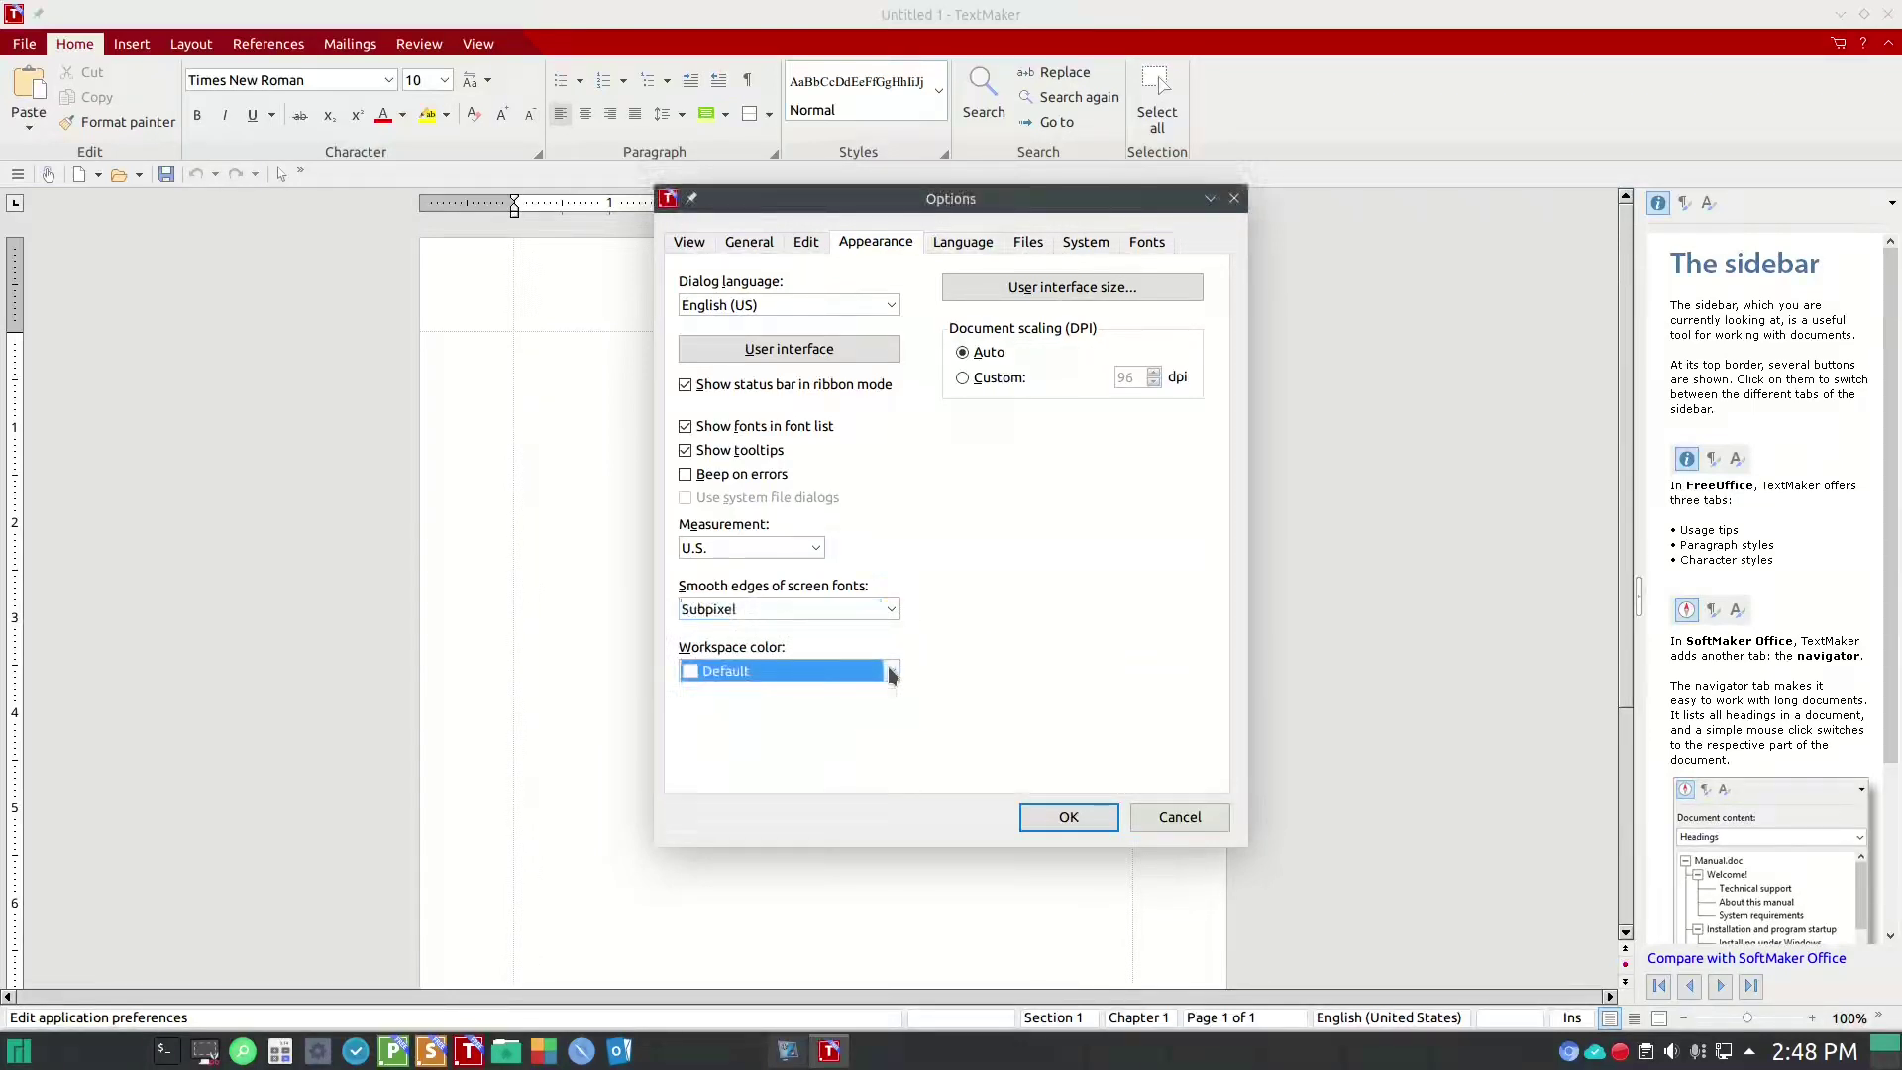
{"action": "left_click", "coordinate": [964, 243]}
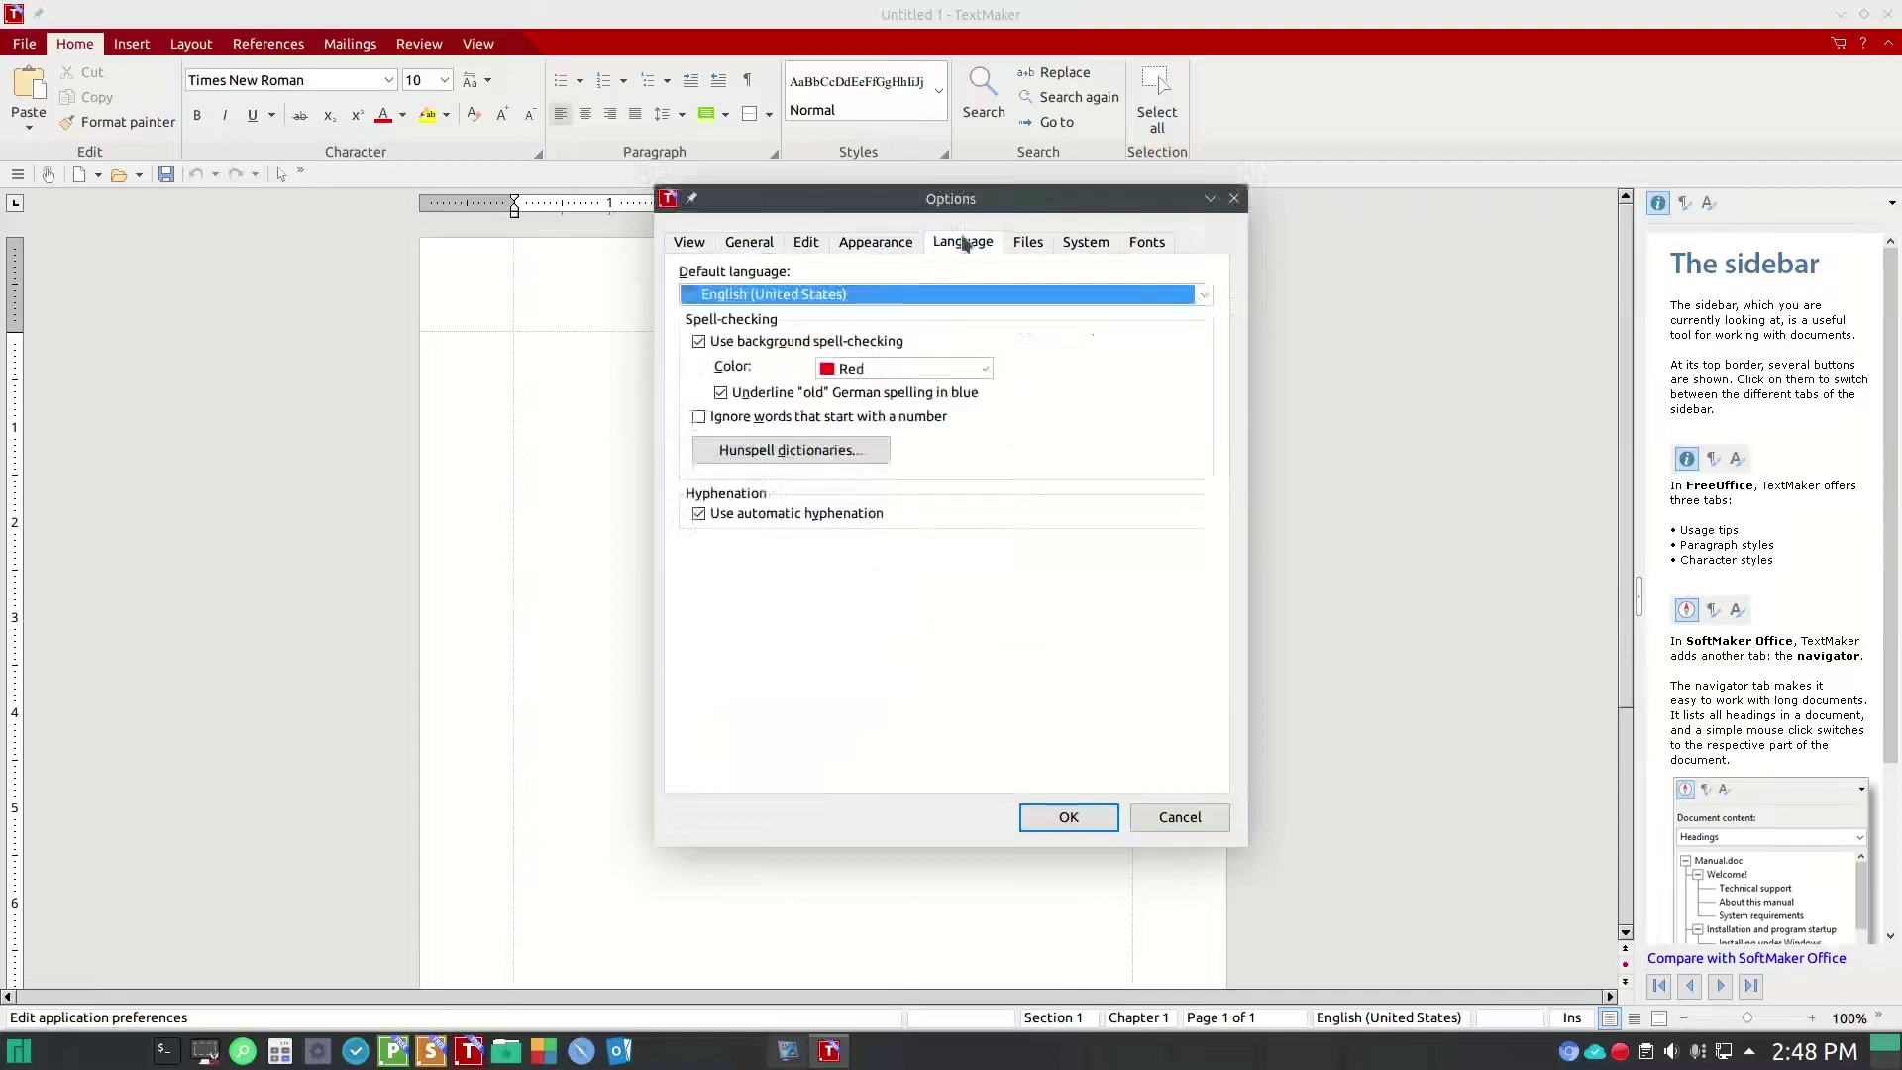
{"action": "left_click", "coordinate": [1205, 296]}
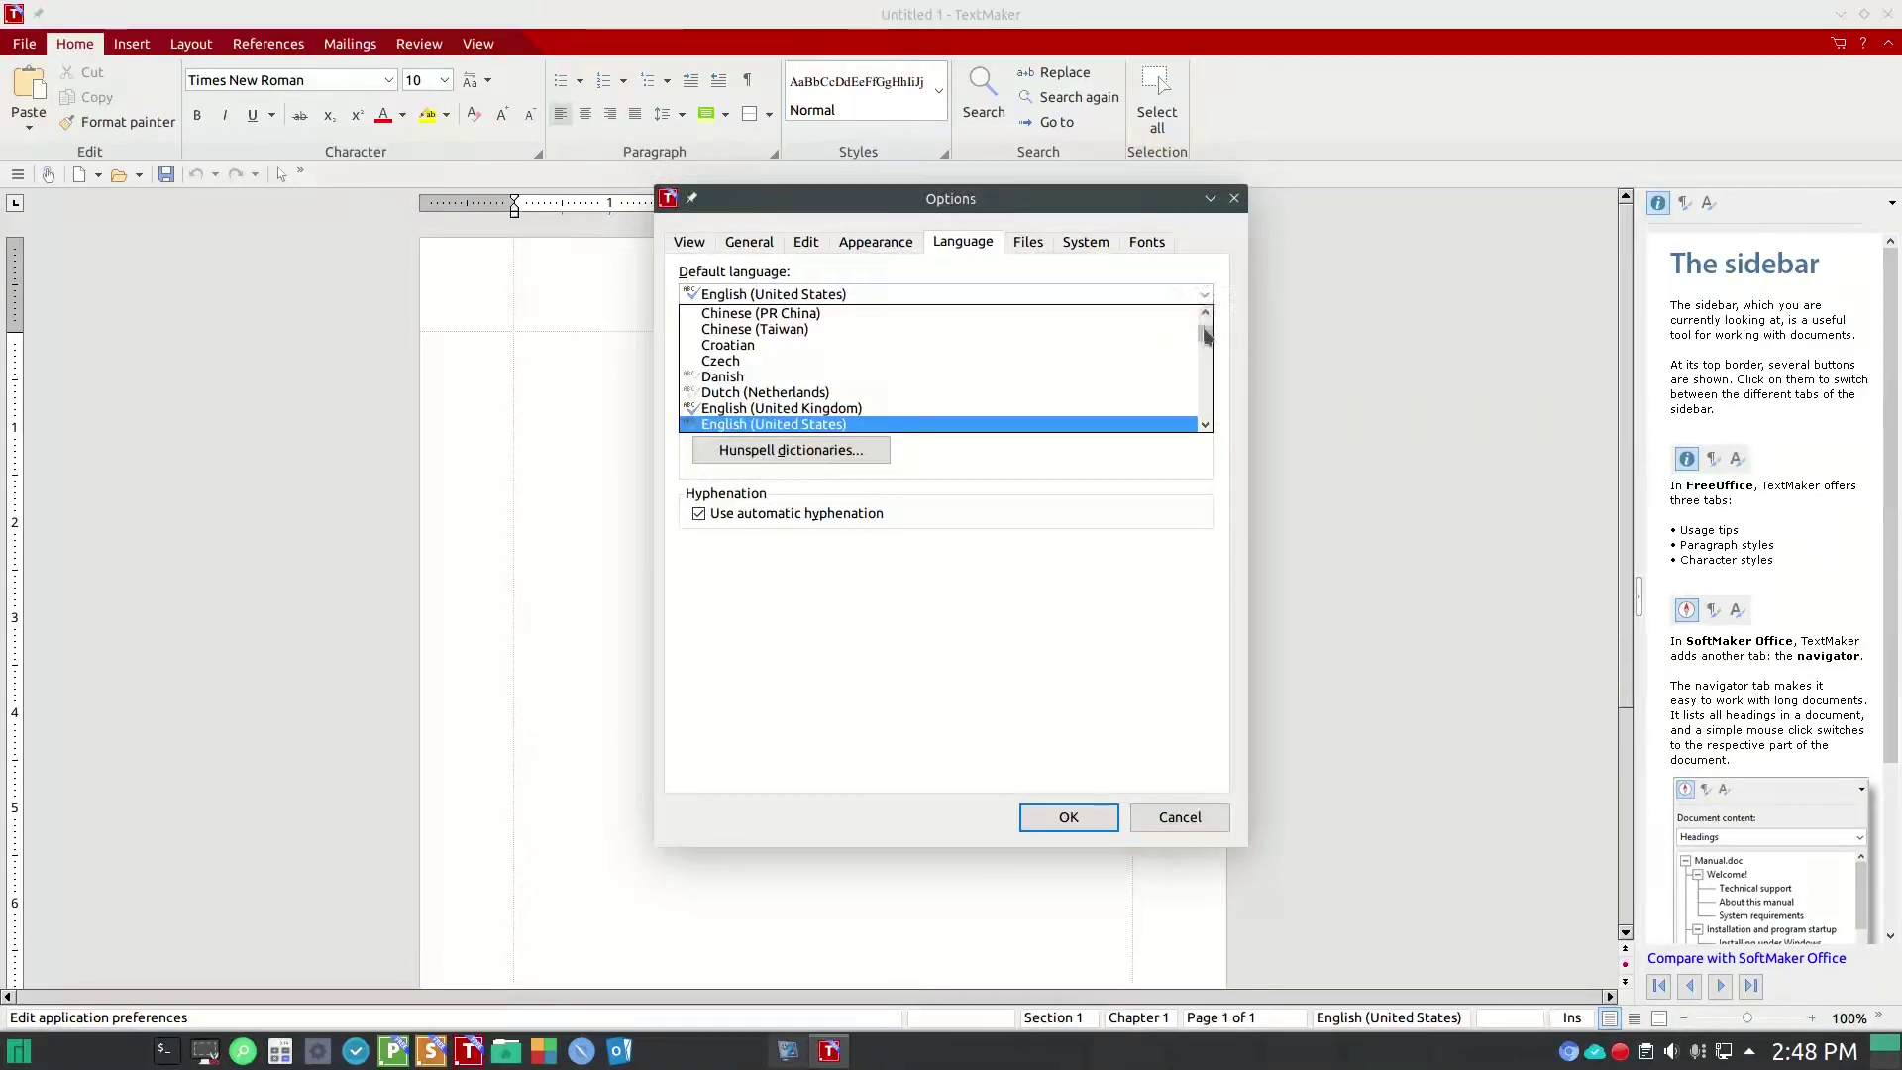
{"action": "left_click_drag", "start_coordinate": [1204, 335], "coordinate": [1207, 428]}
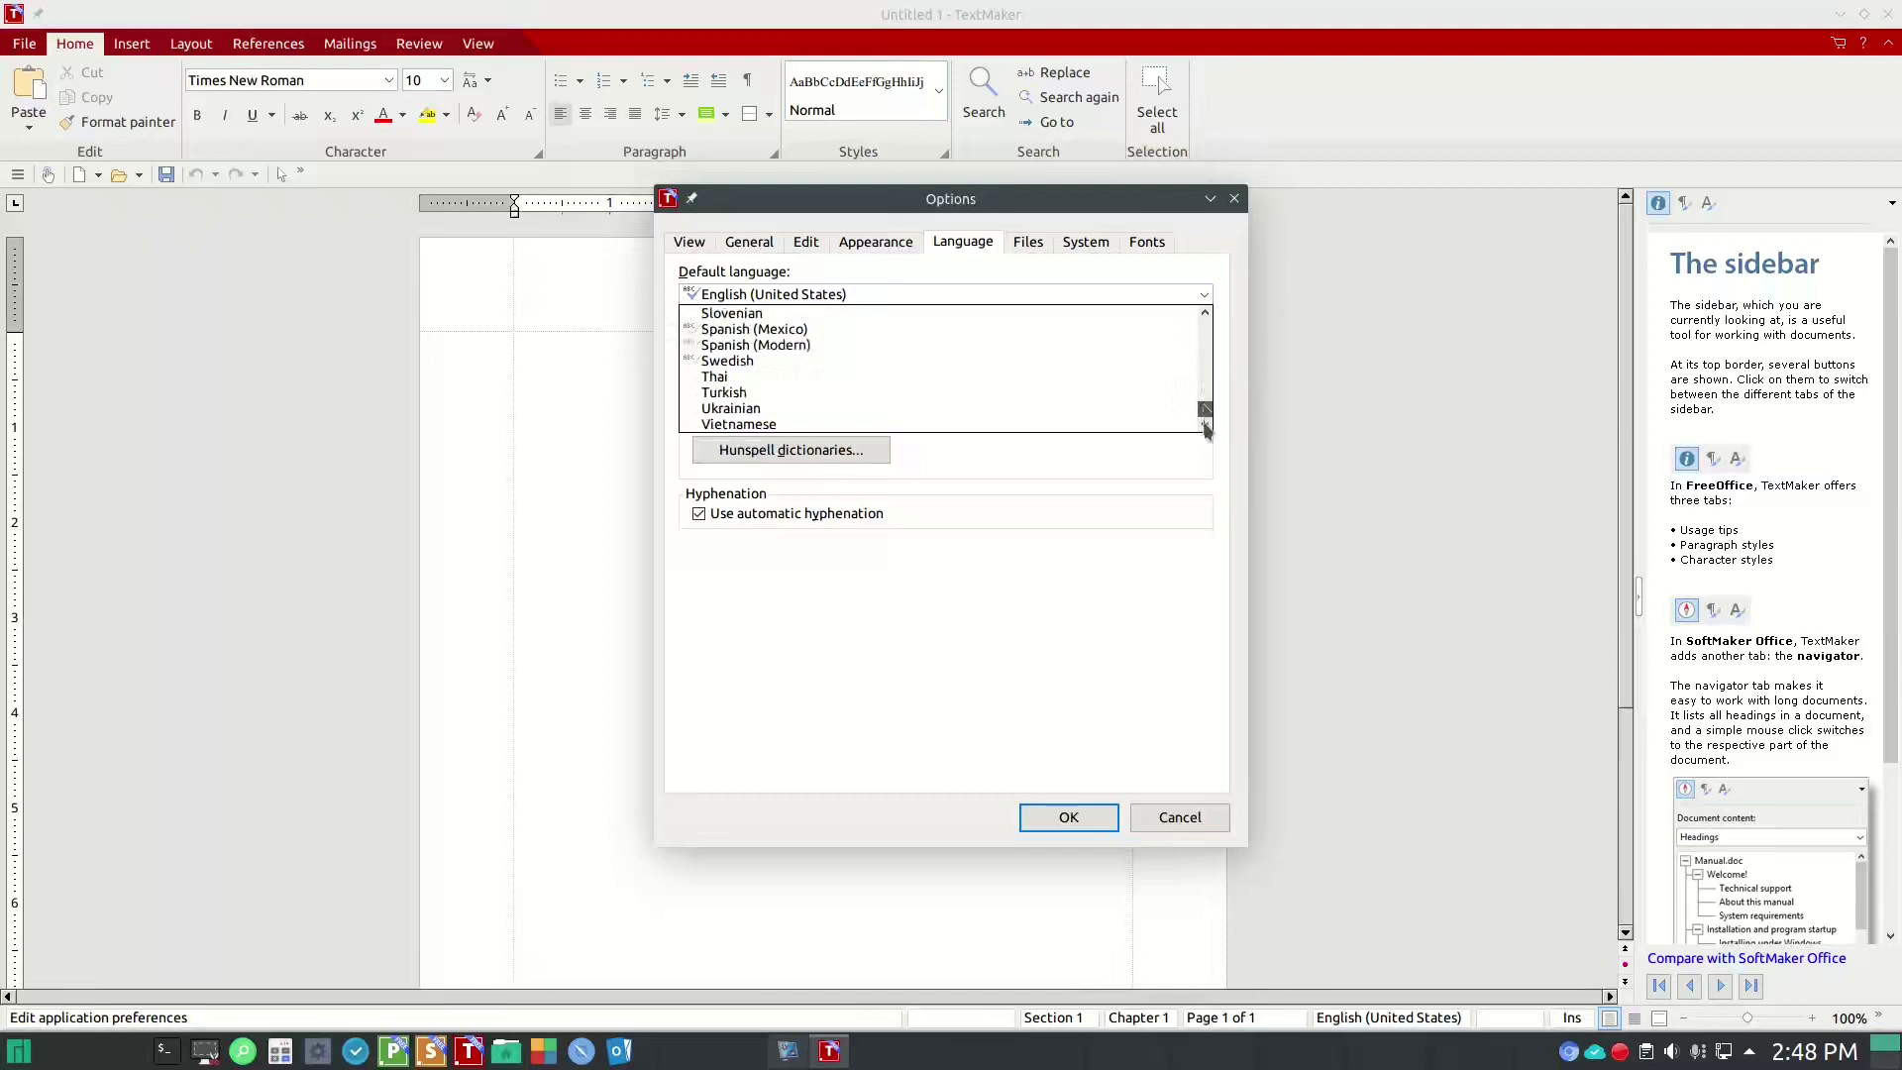
{"action": "left_click_drag", "start_coordinate": [1206, 428], "coordinate": [1202, 315]}
{"action": "left_click", "coordinate": [822, 461]}
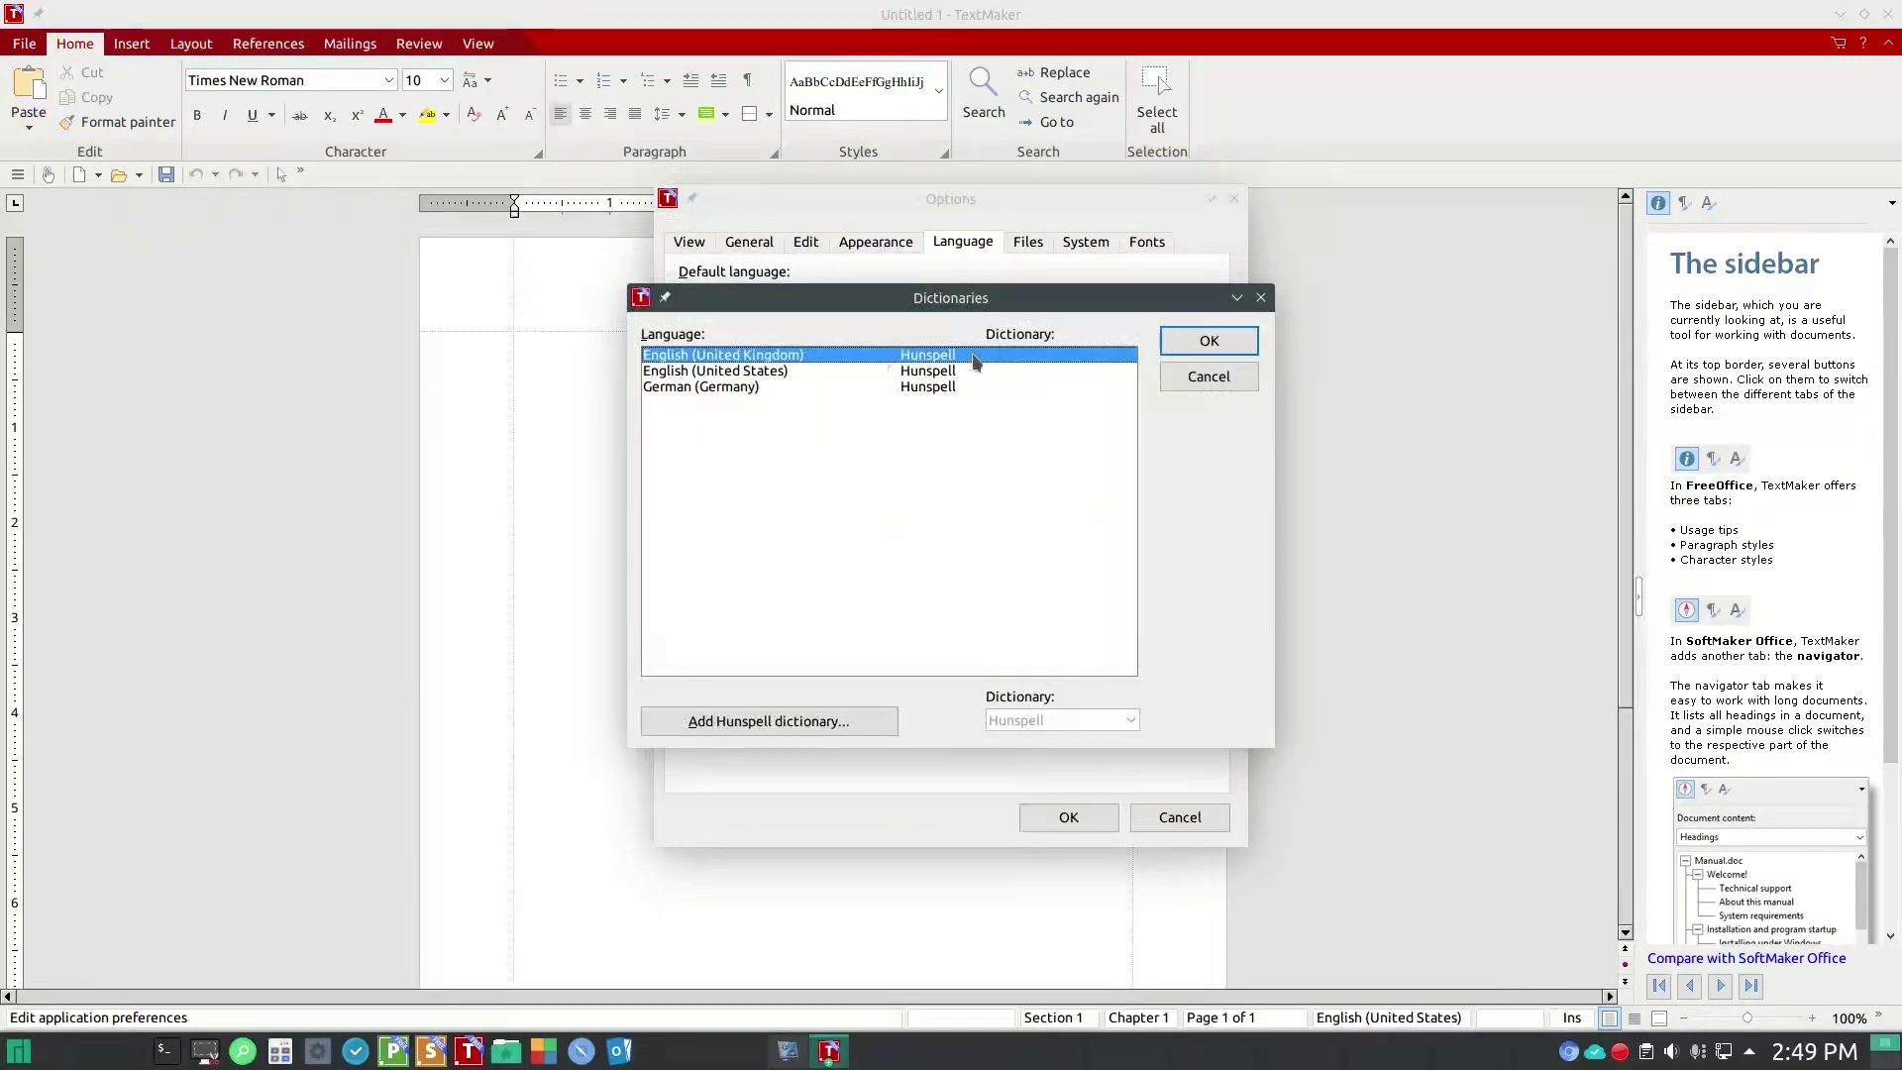
{"action": "left_click", "coordinate": [1223, 380]}
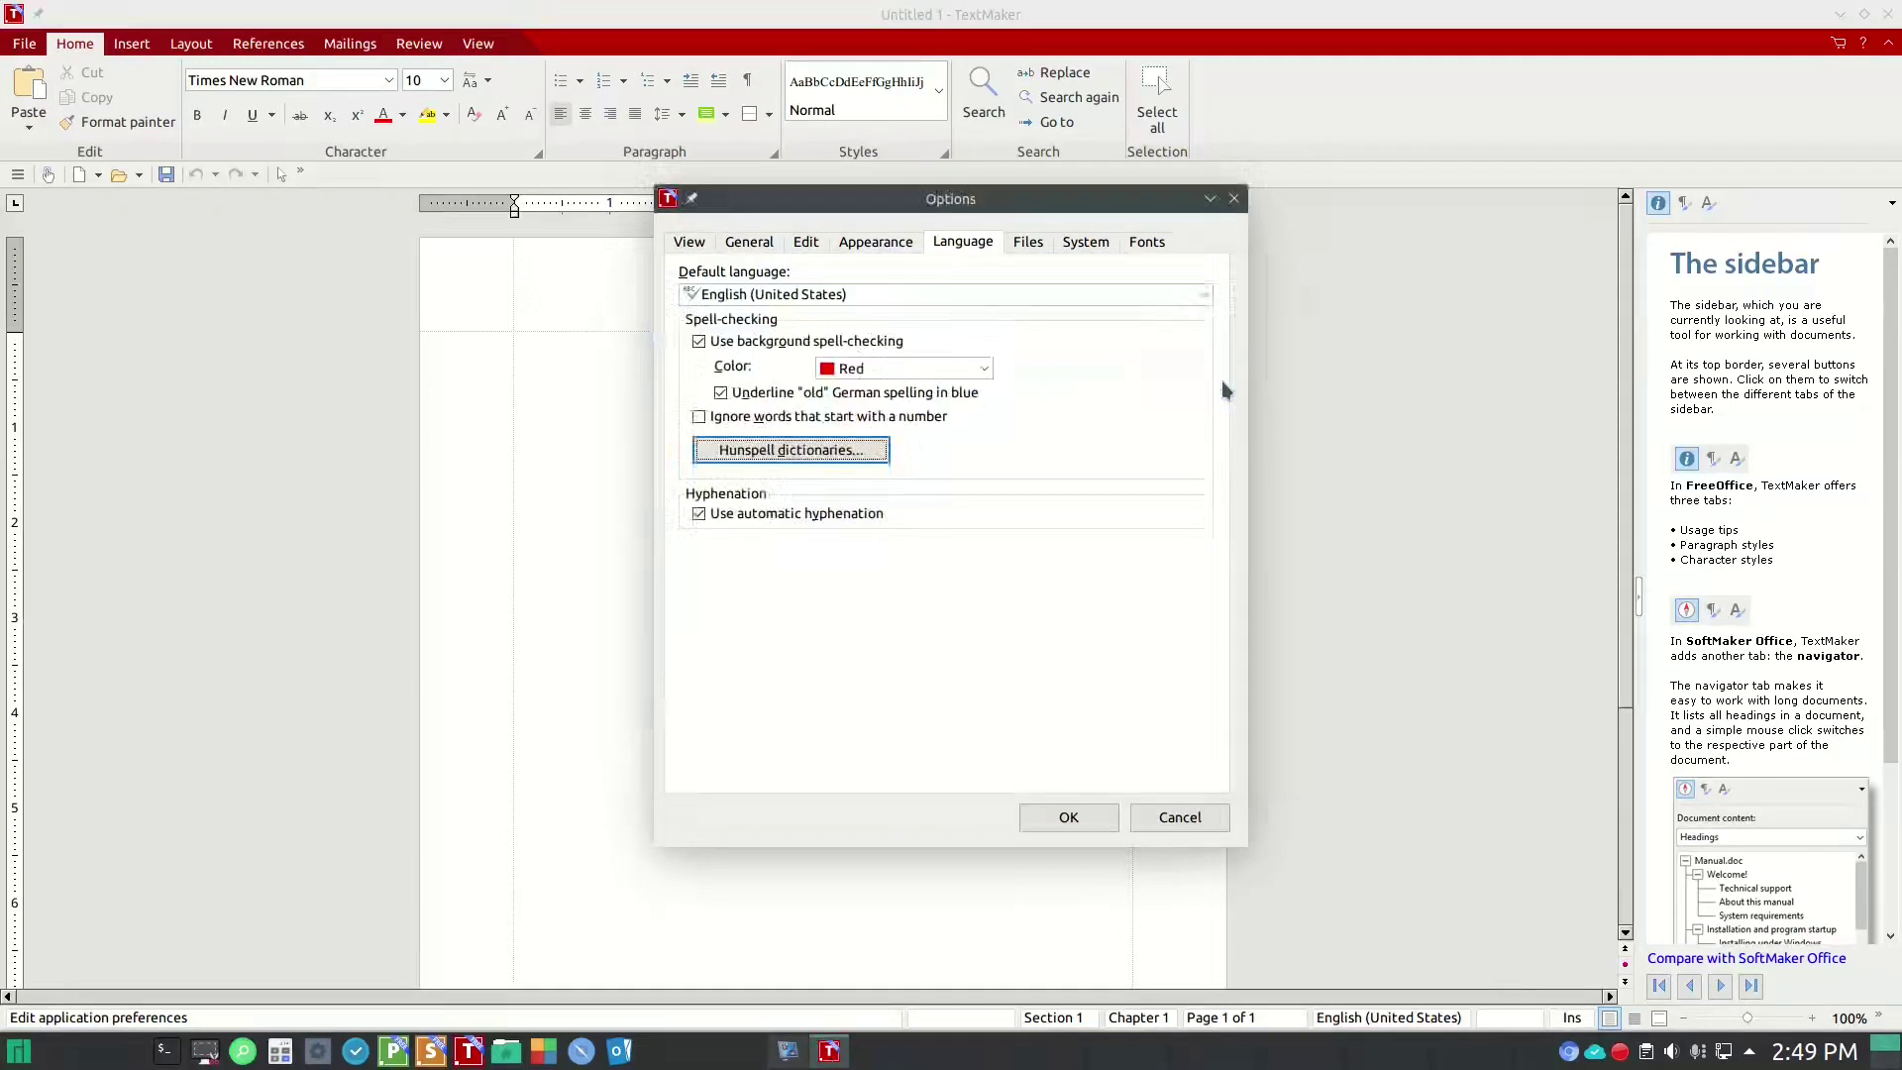
- Review the Files options and keep MS Word 2007-2019 (.docx) as the default file format
{"action": "left_click", "coordinate": [1030, 242]}
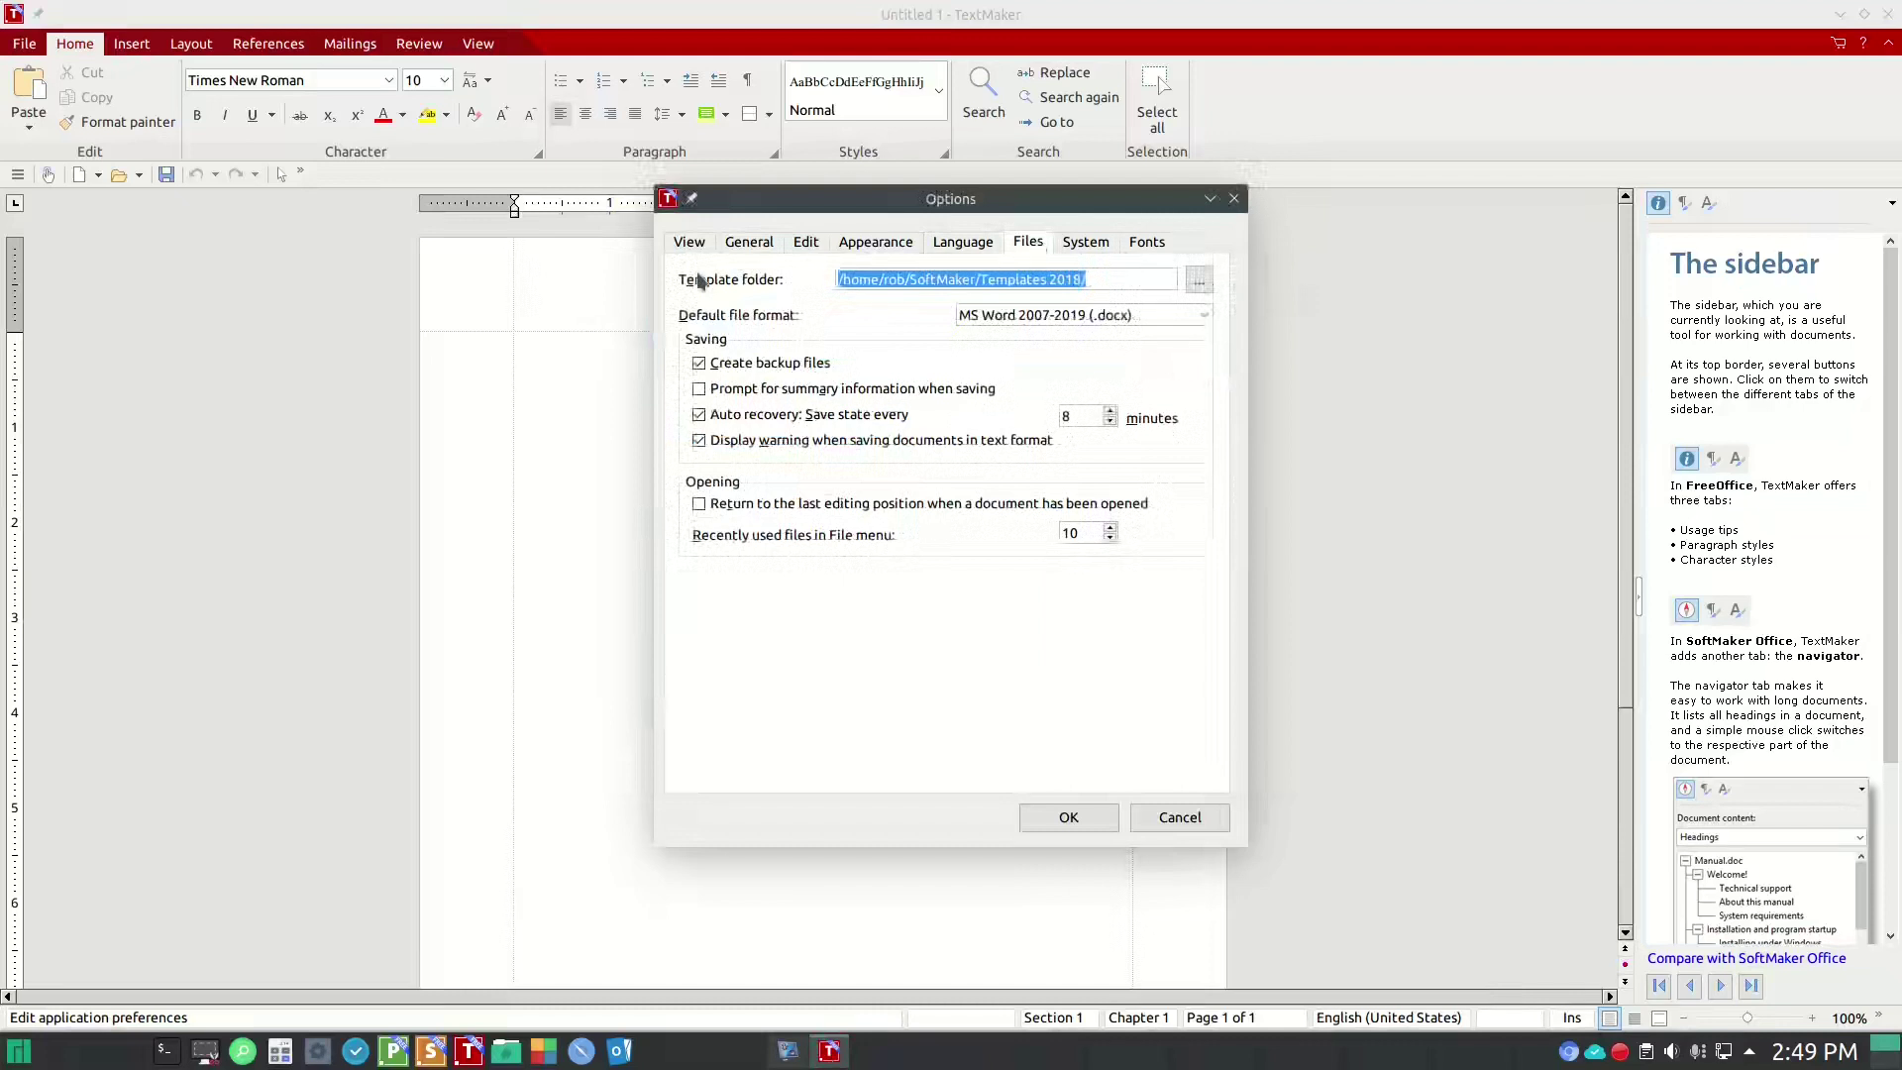
{"action": "left_click", "coordinate": [1207, 315]}
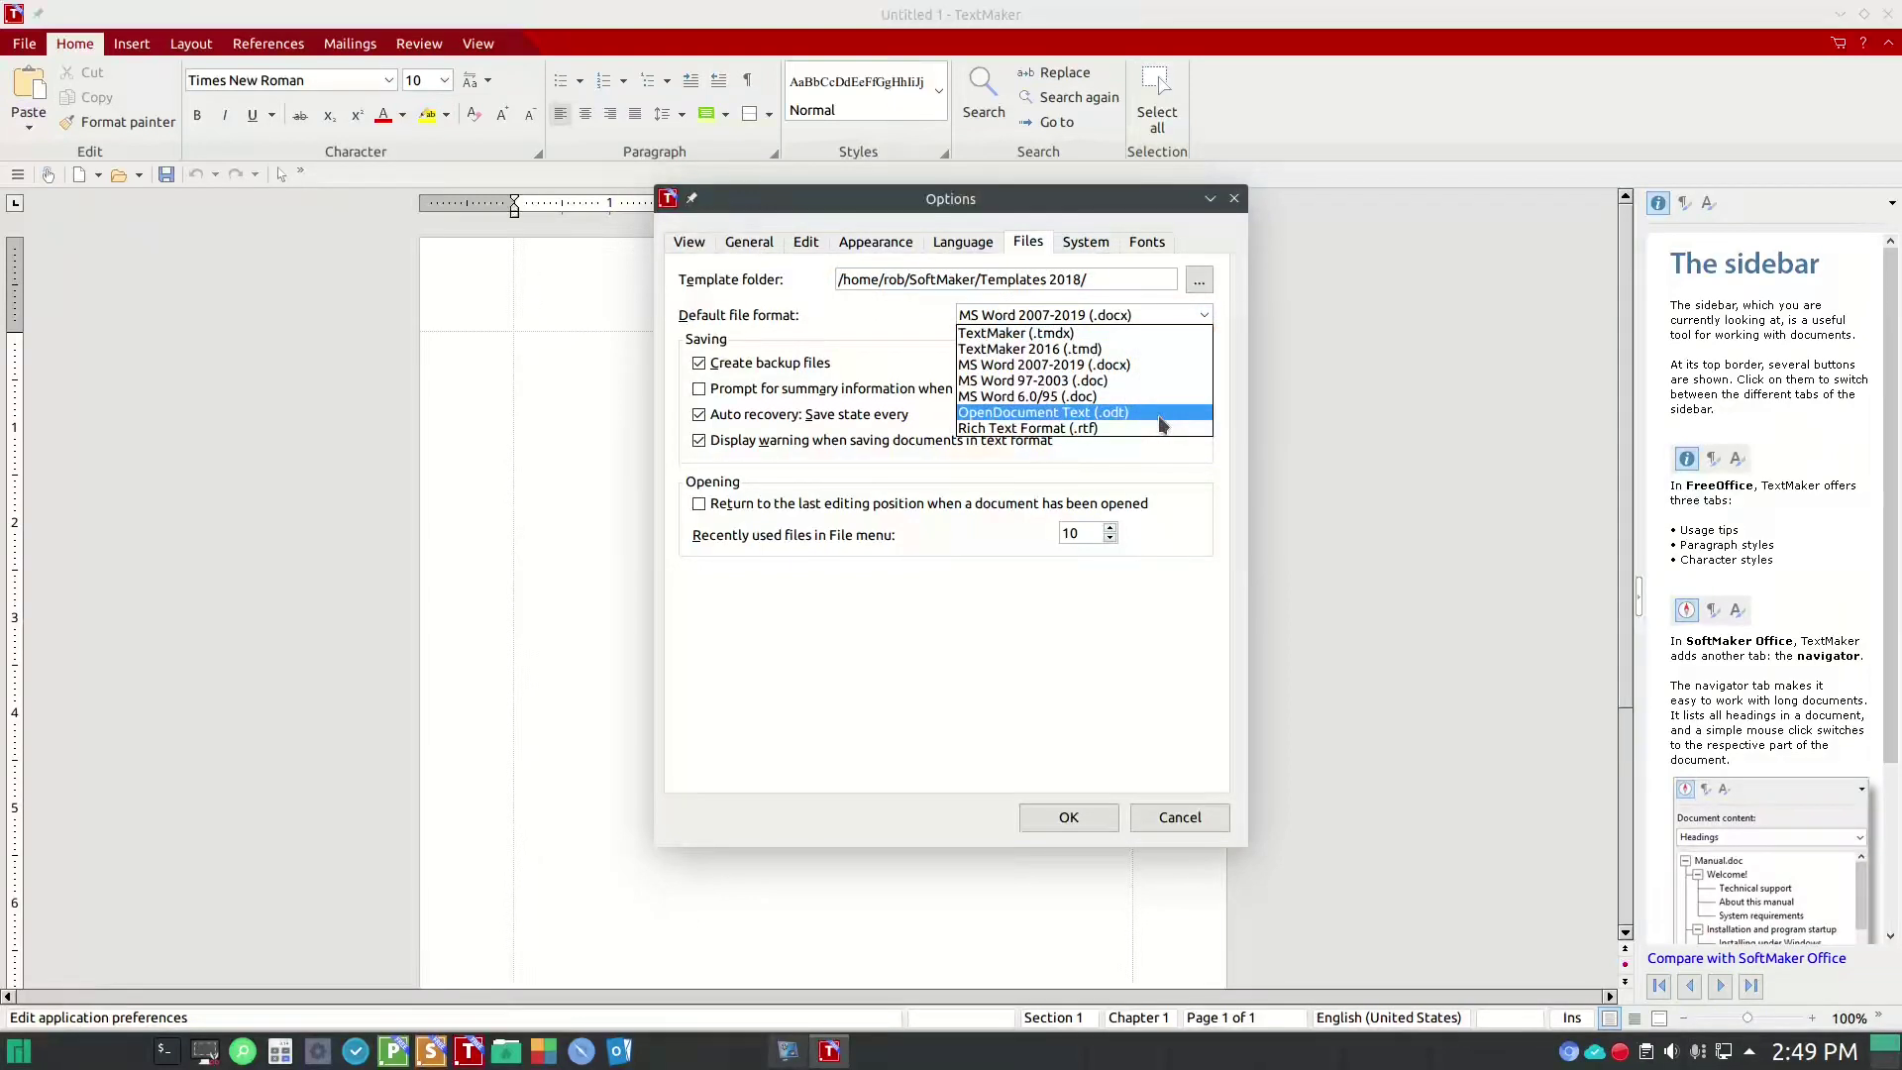
{"action": "left_click", "coordinate": [1154, 366]}
- Review the System options and the list of available fonts, and close the options
{"action": "left_click", "coordinate": [1095, 242]}
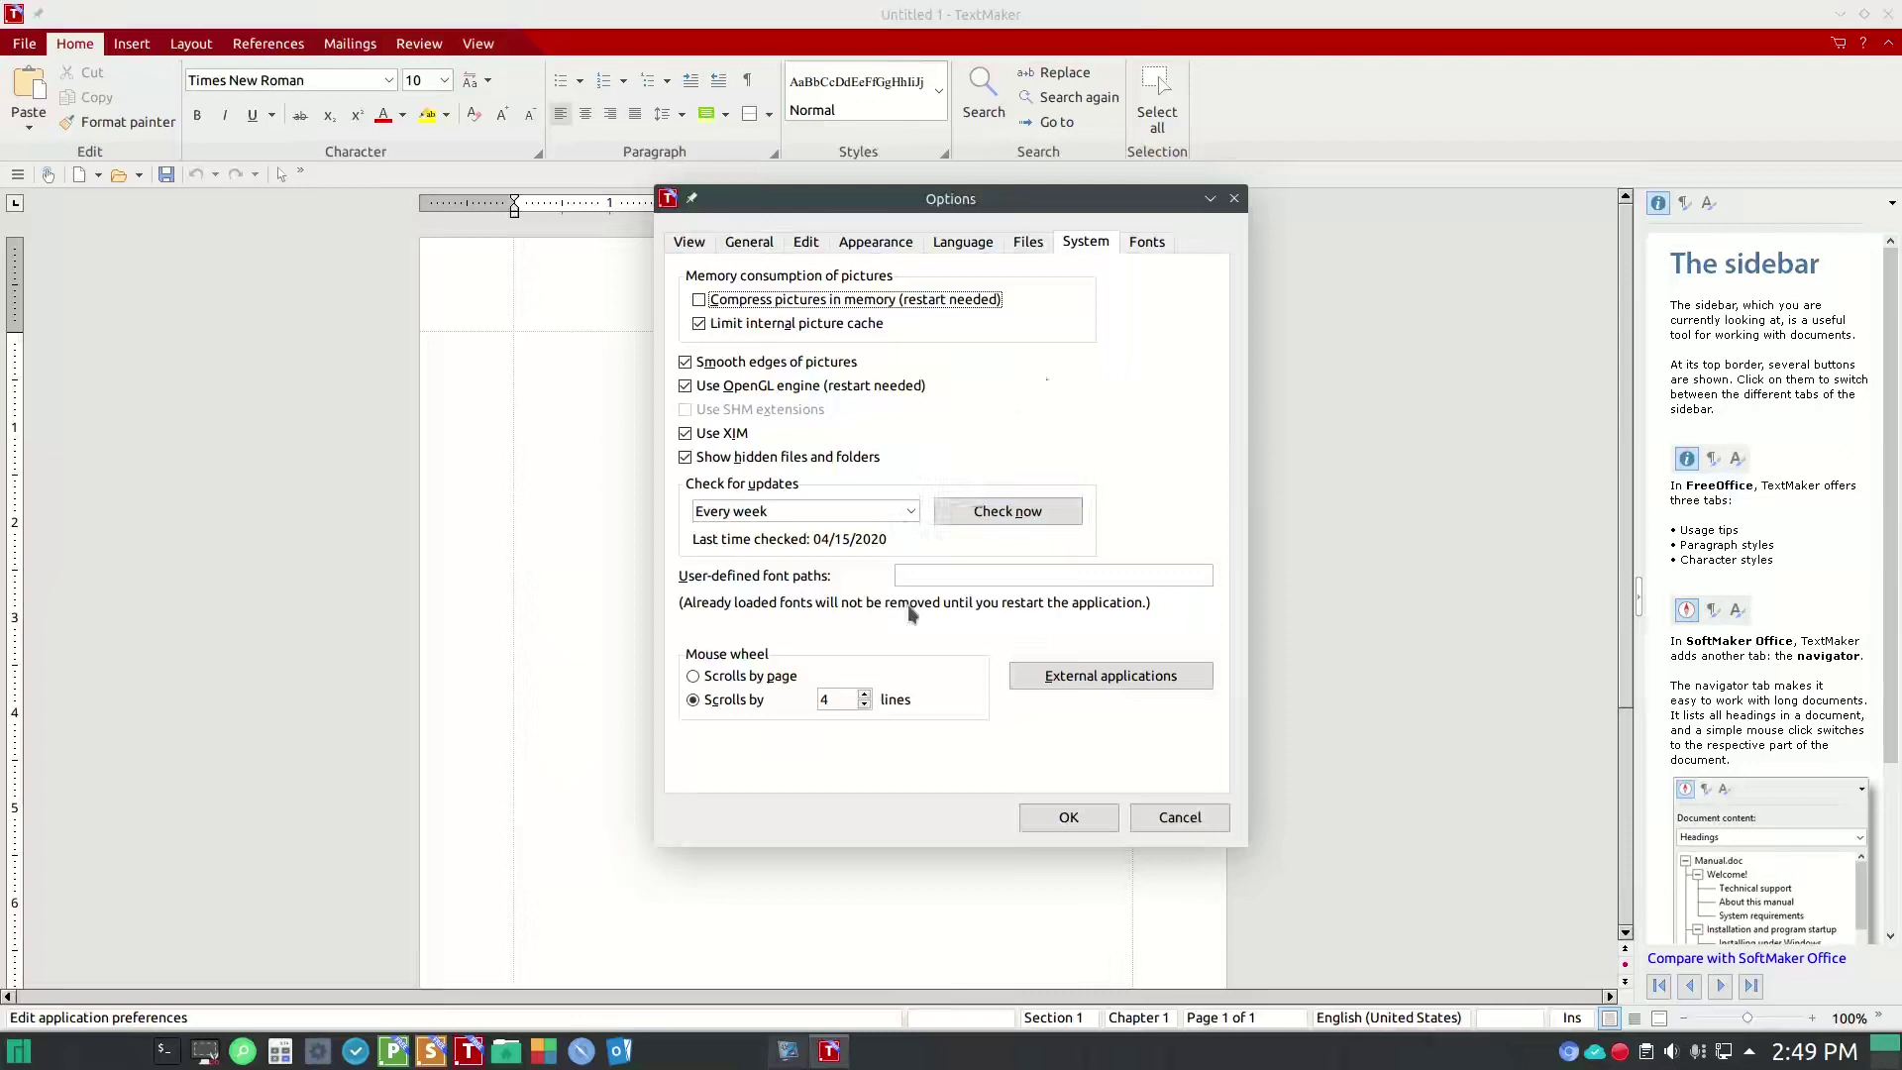
{"action": "left_click", "coordinate": [1147, 244]}
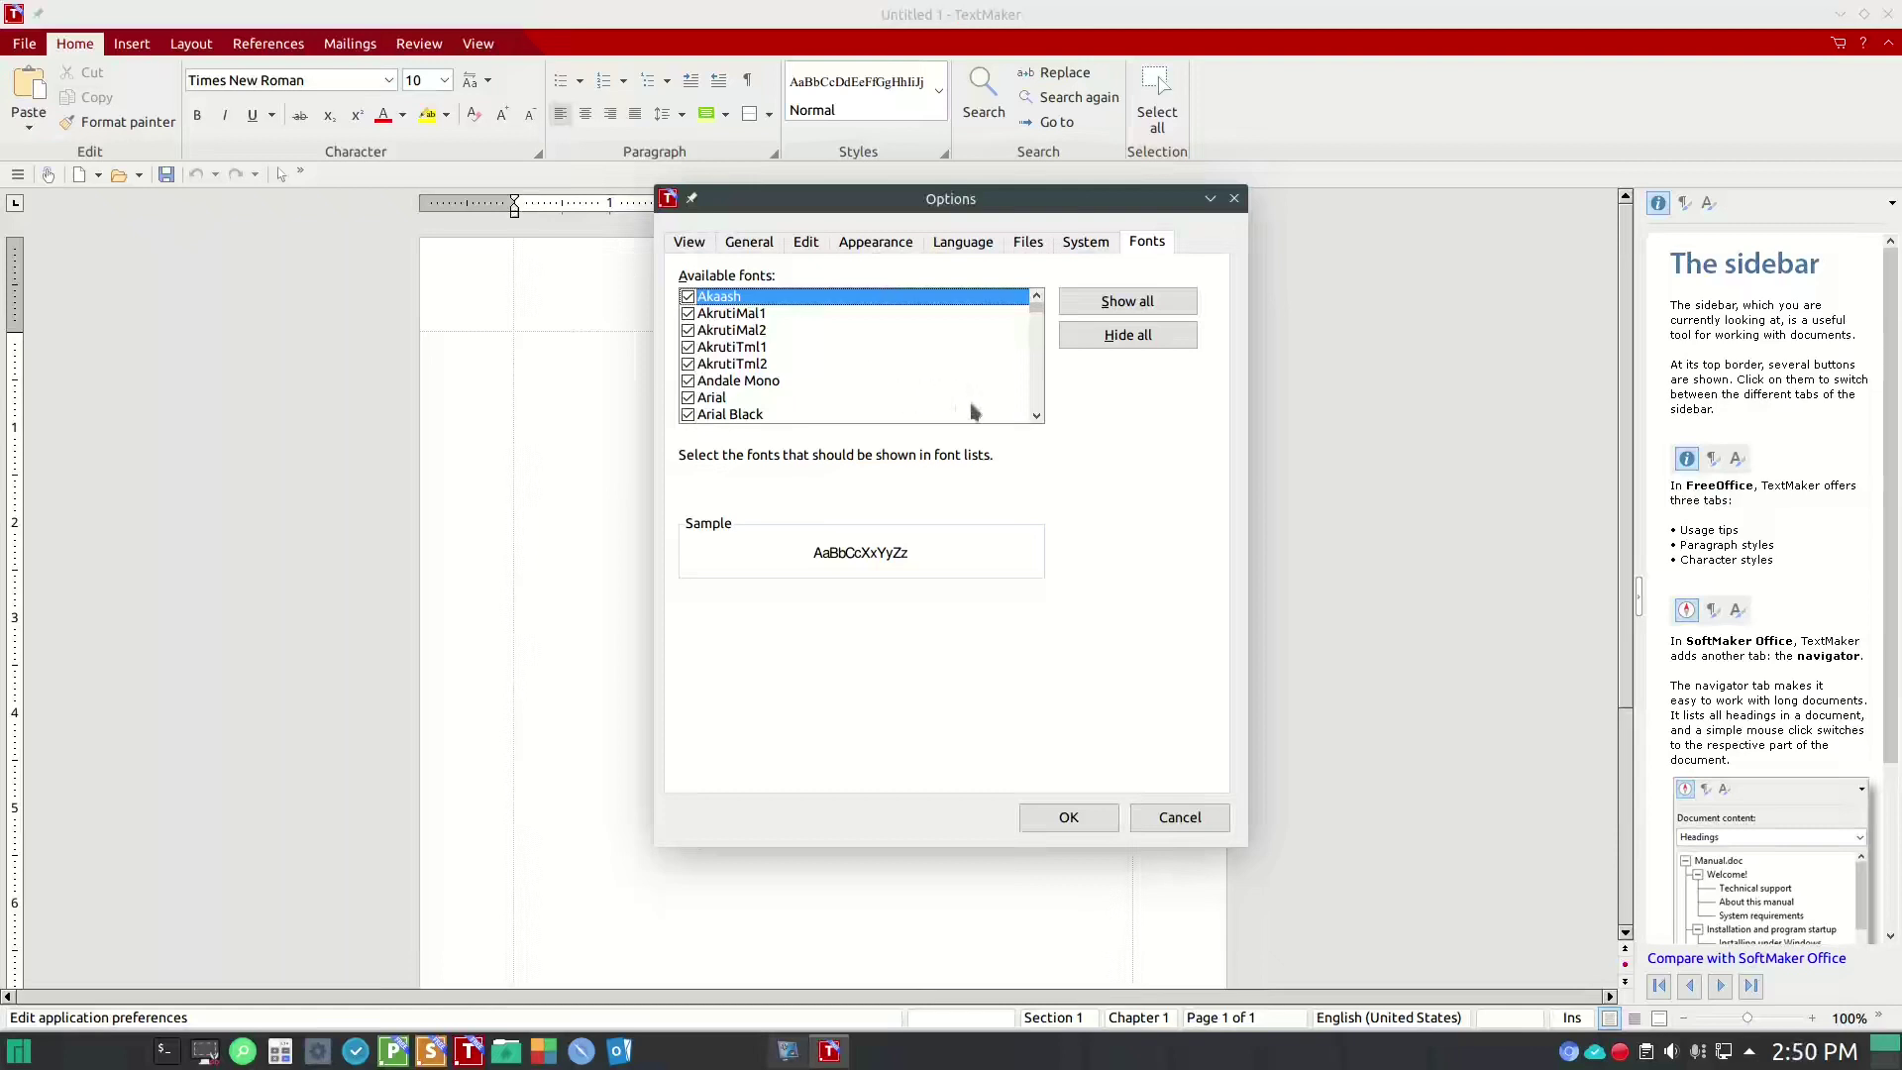
{"action": "scroll", "coordinate": [1036, 417], "scroll_direction": "down", "scroll_amount": 5}
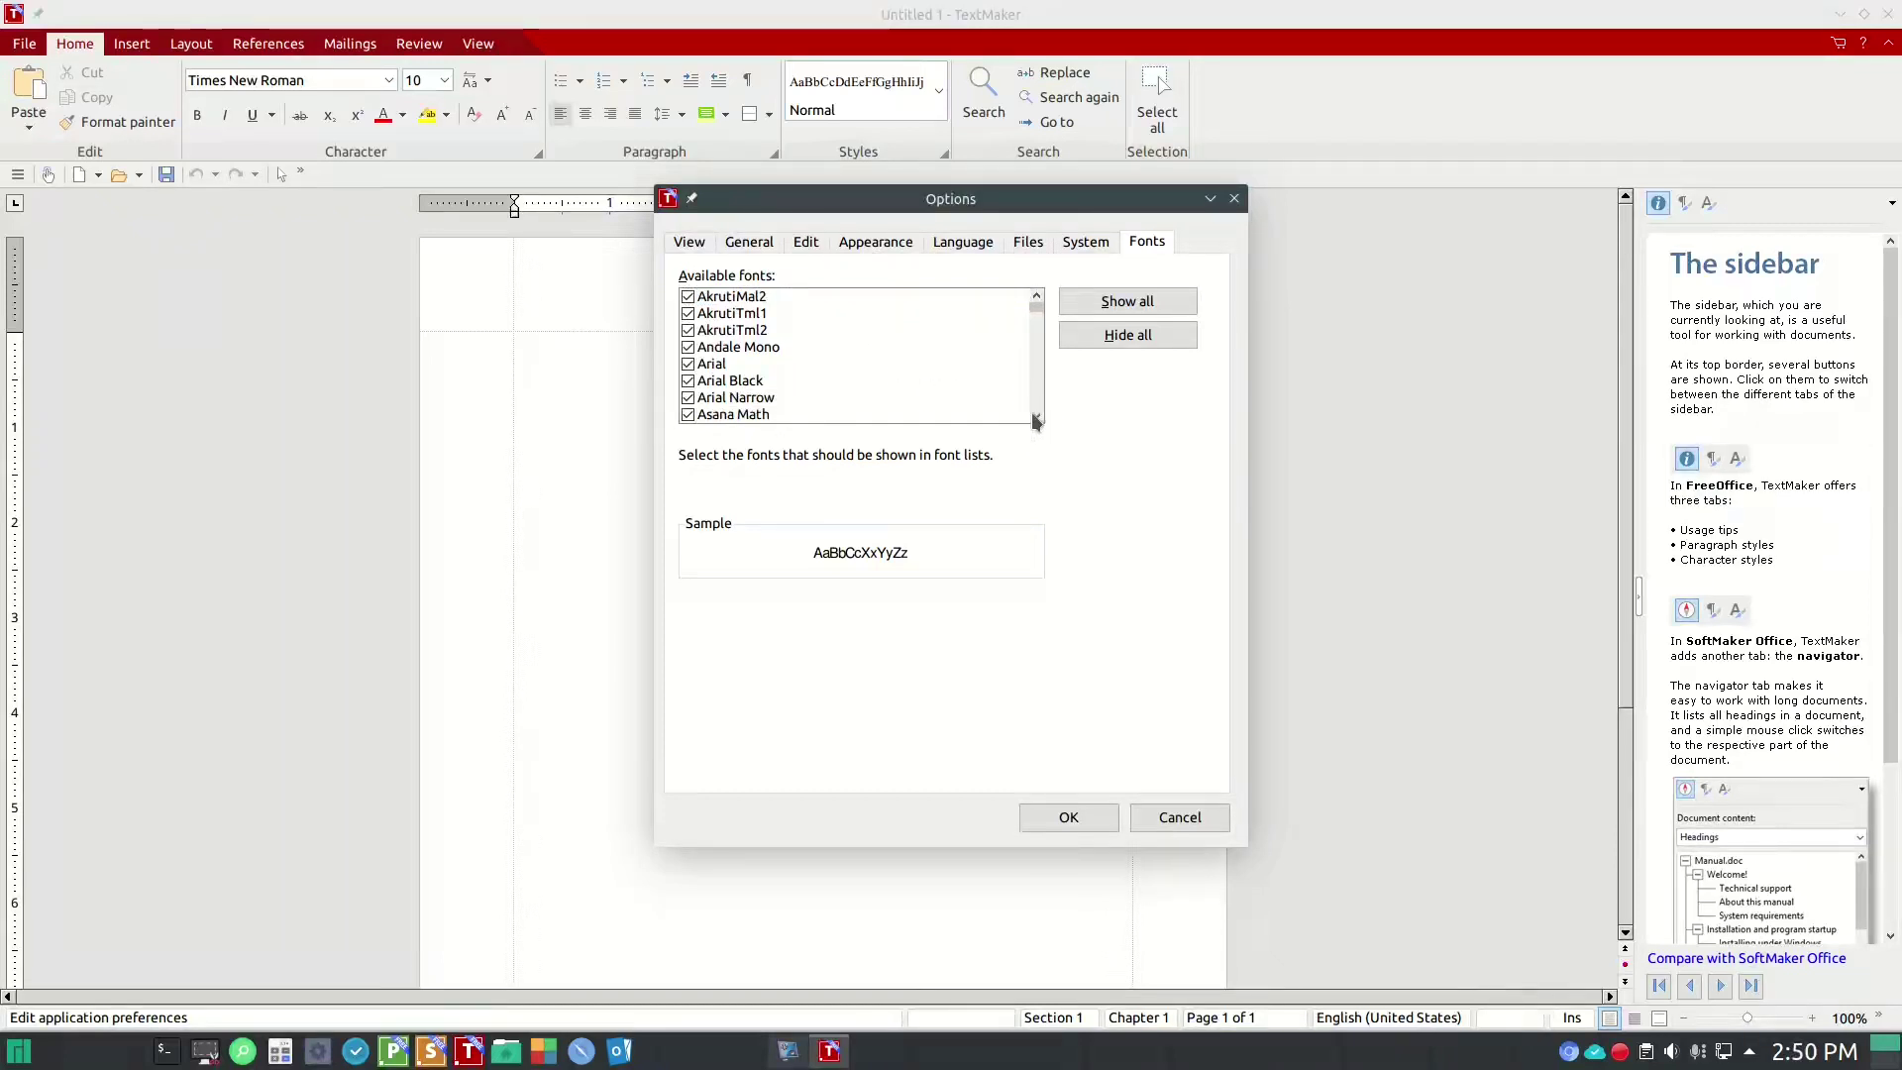
{"action": "mouse_move", "coordinate": [1035, 319]}
{"action": "left_mouse_down"}
{"action": "mouse_move", "coordinate": [1038, 414]}
{"action": "mouse_move", "coordinate": [1036, 296]}
{"action": "left_mouse_up"}
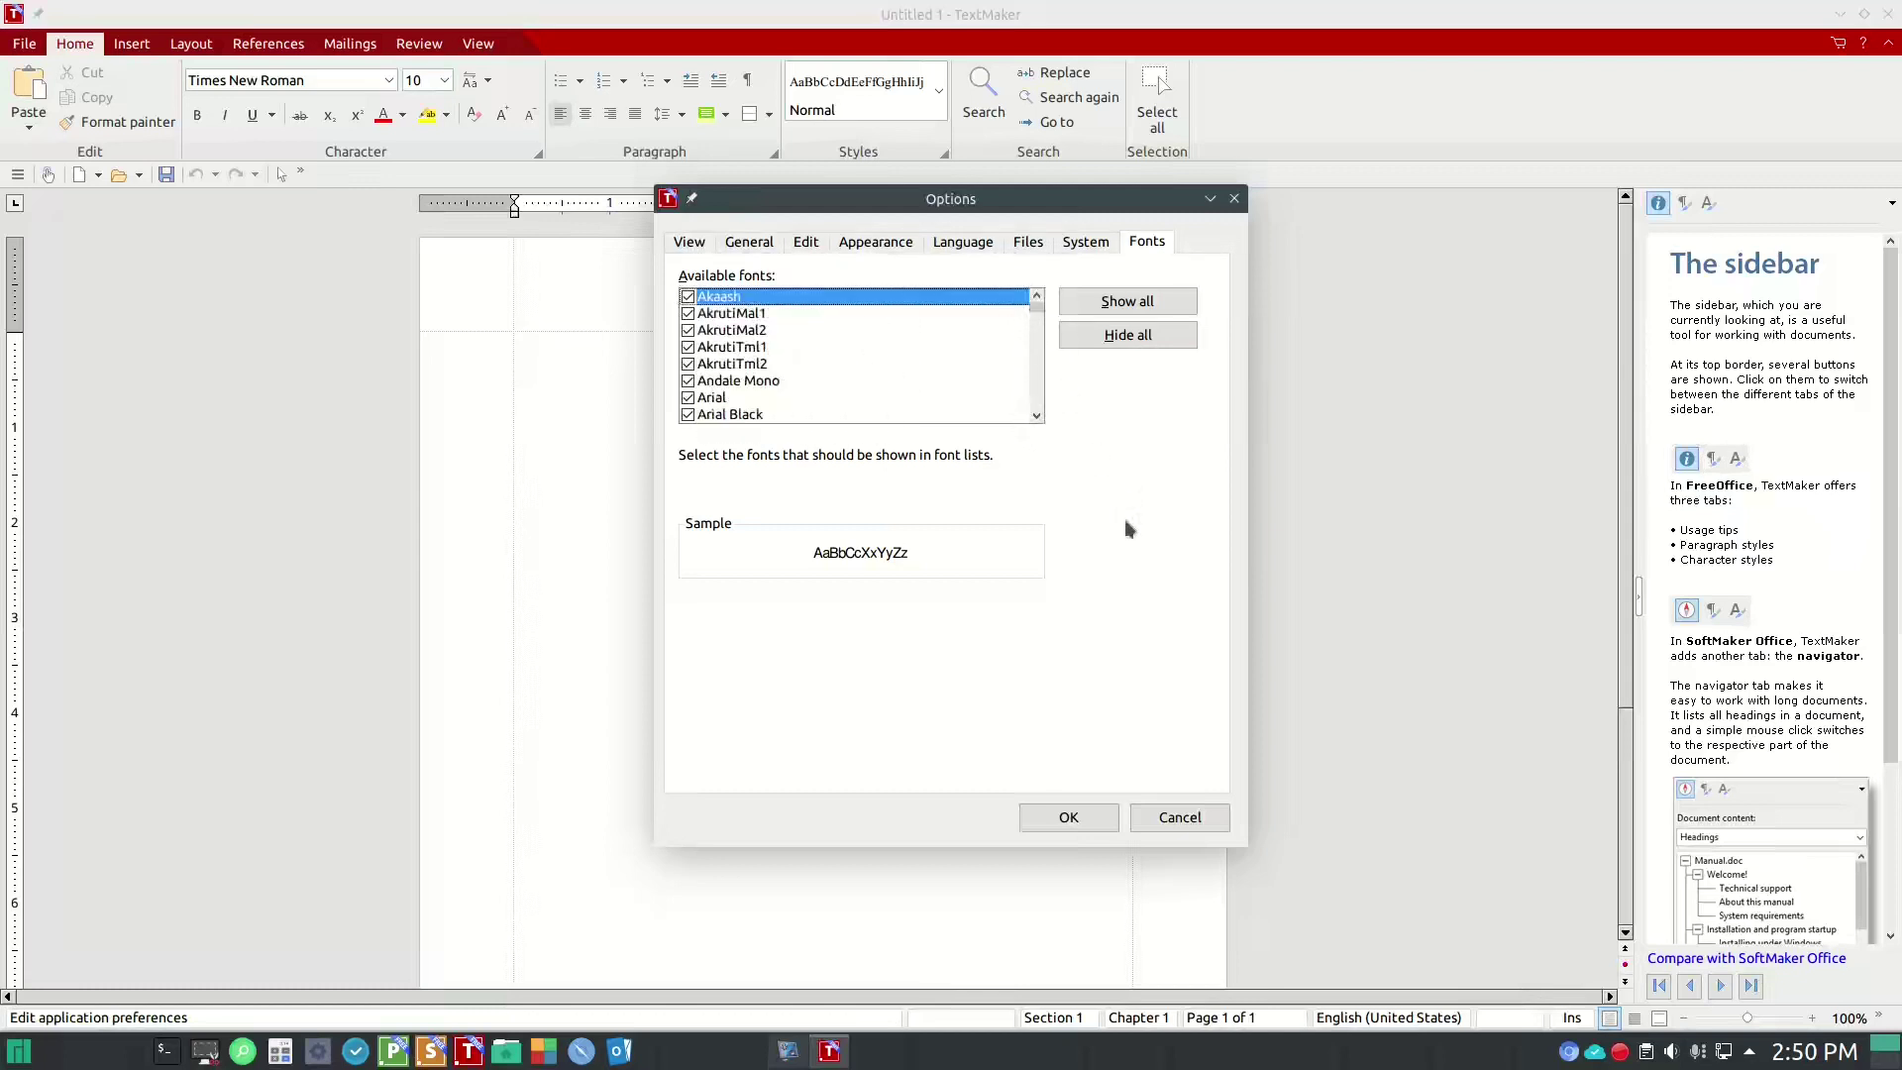
{"action": "key", "text": "Escape"}
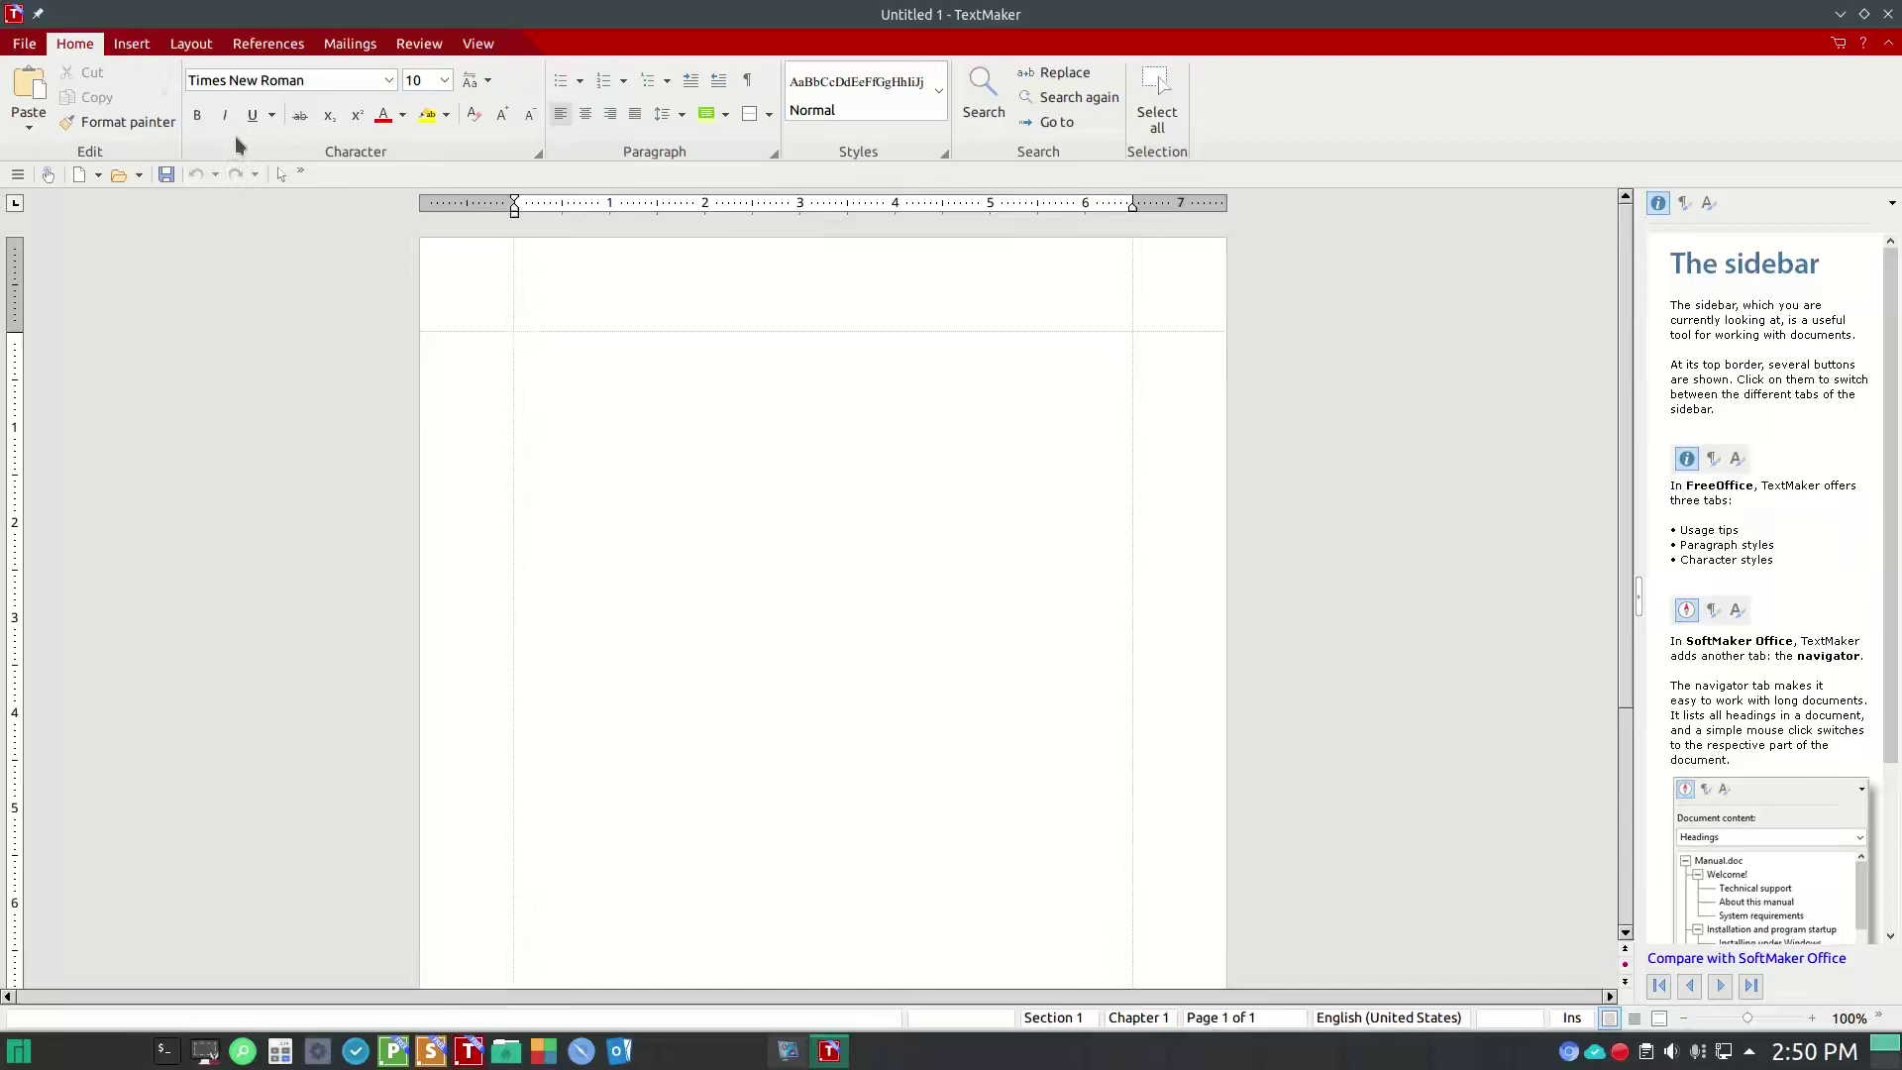
- Browse the document's font list from end to end and leave it without choosing another font
{"action": "left_click", "coordinate": [388, 80]}
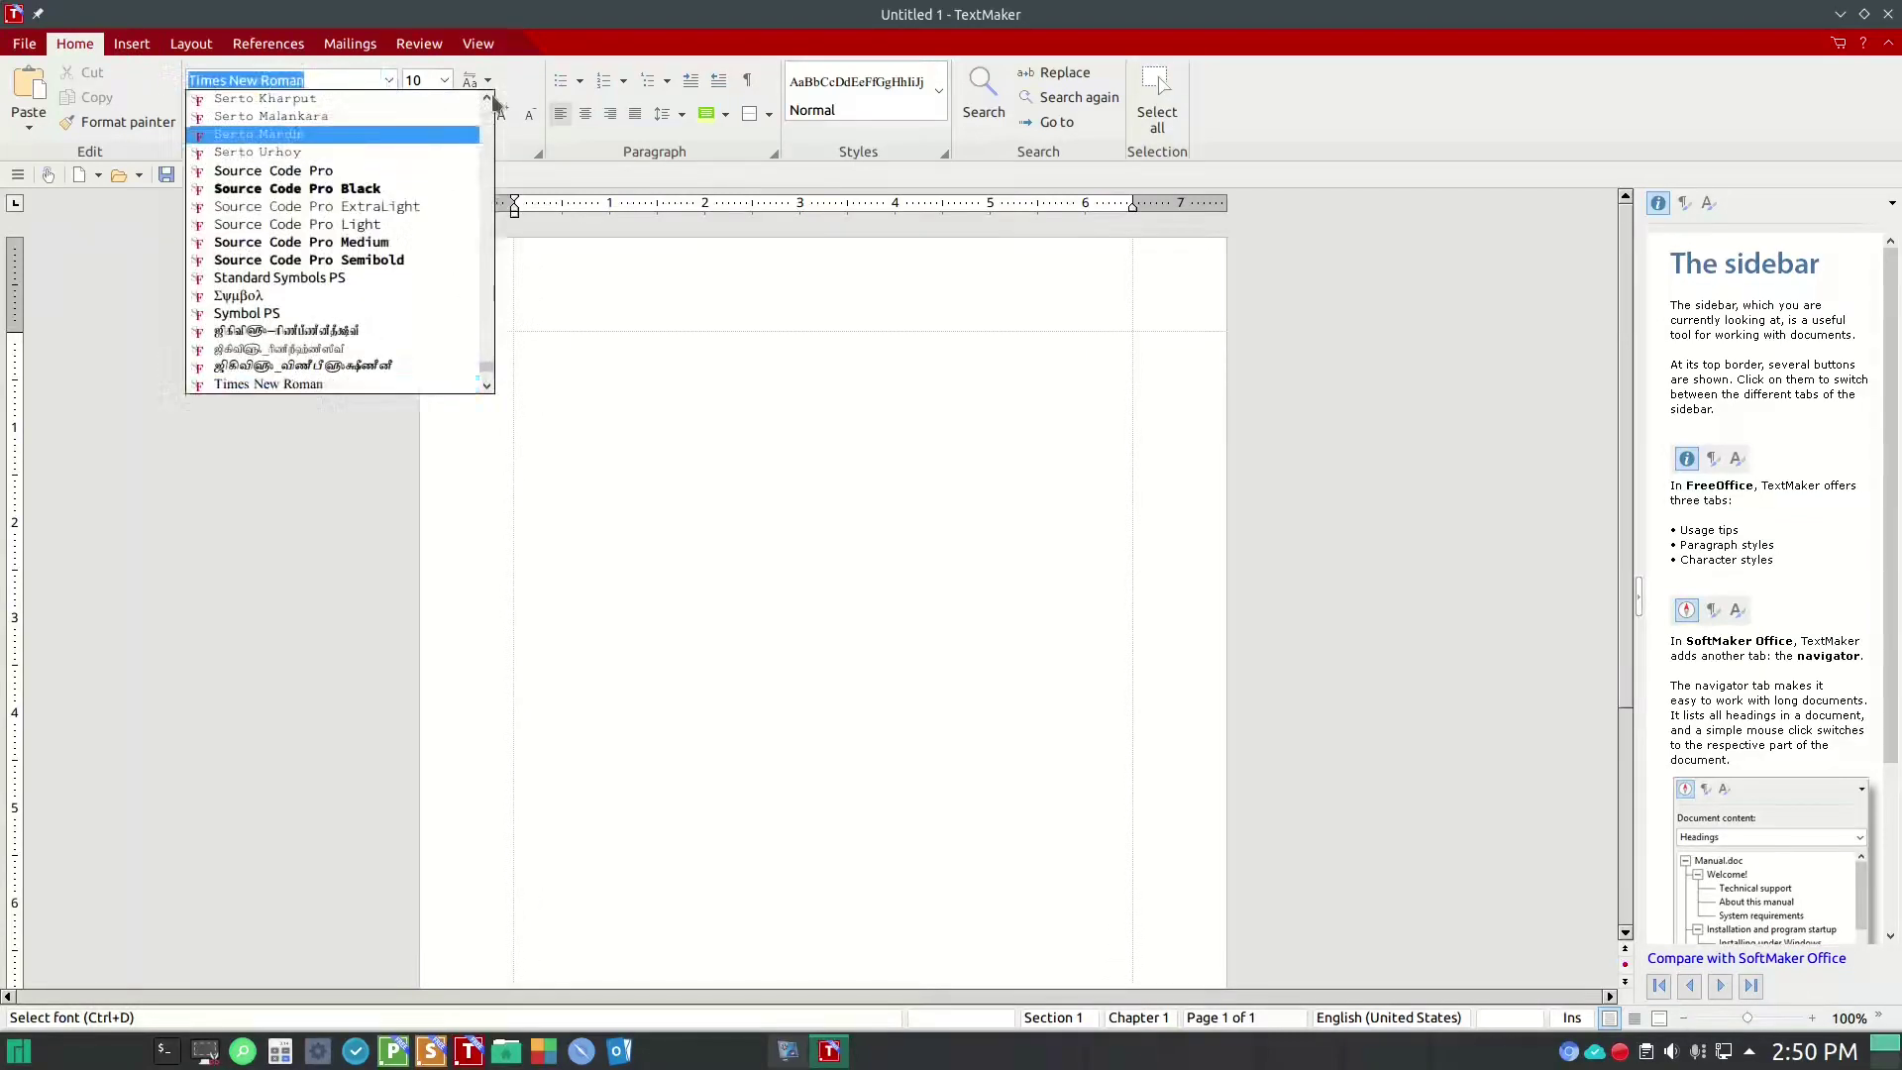
{"action": "left_click_drag", "start_coordinate": [487, 369], "coordinate": [486, 99]}
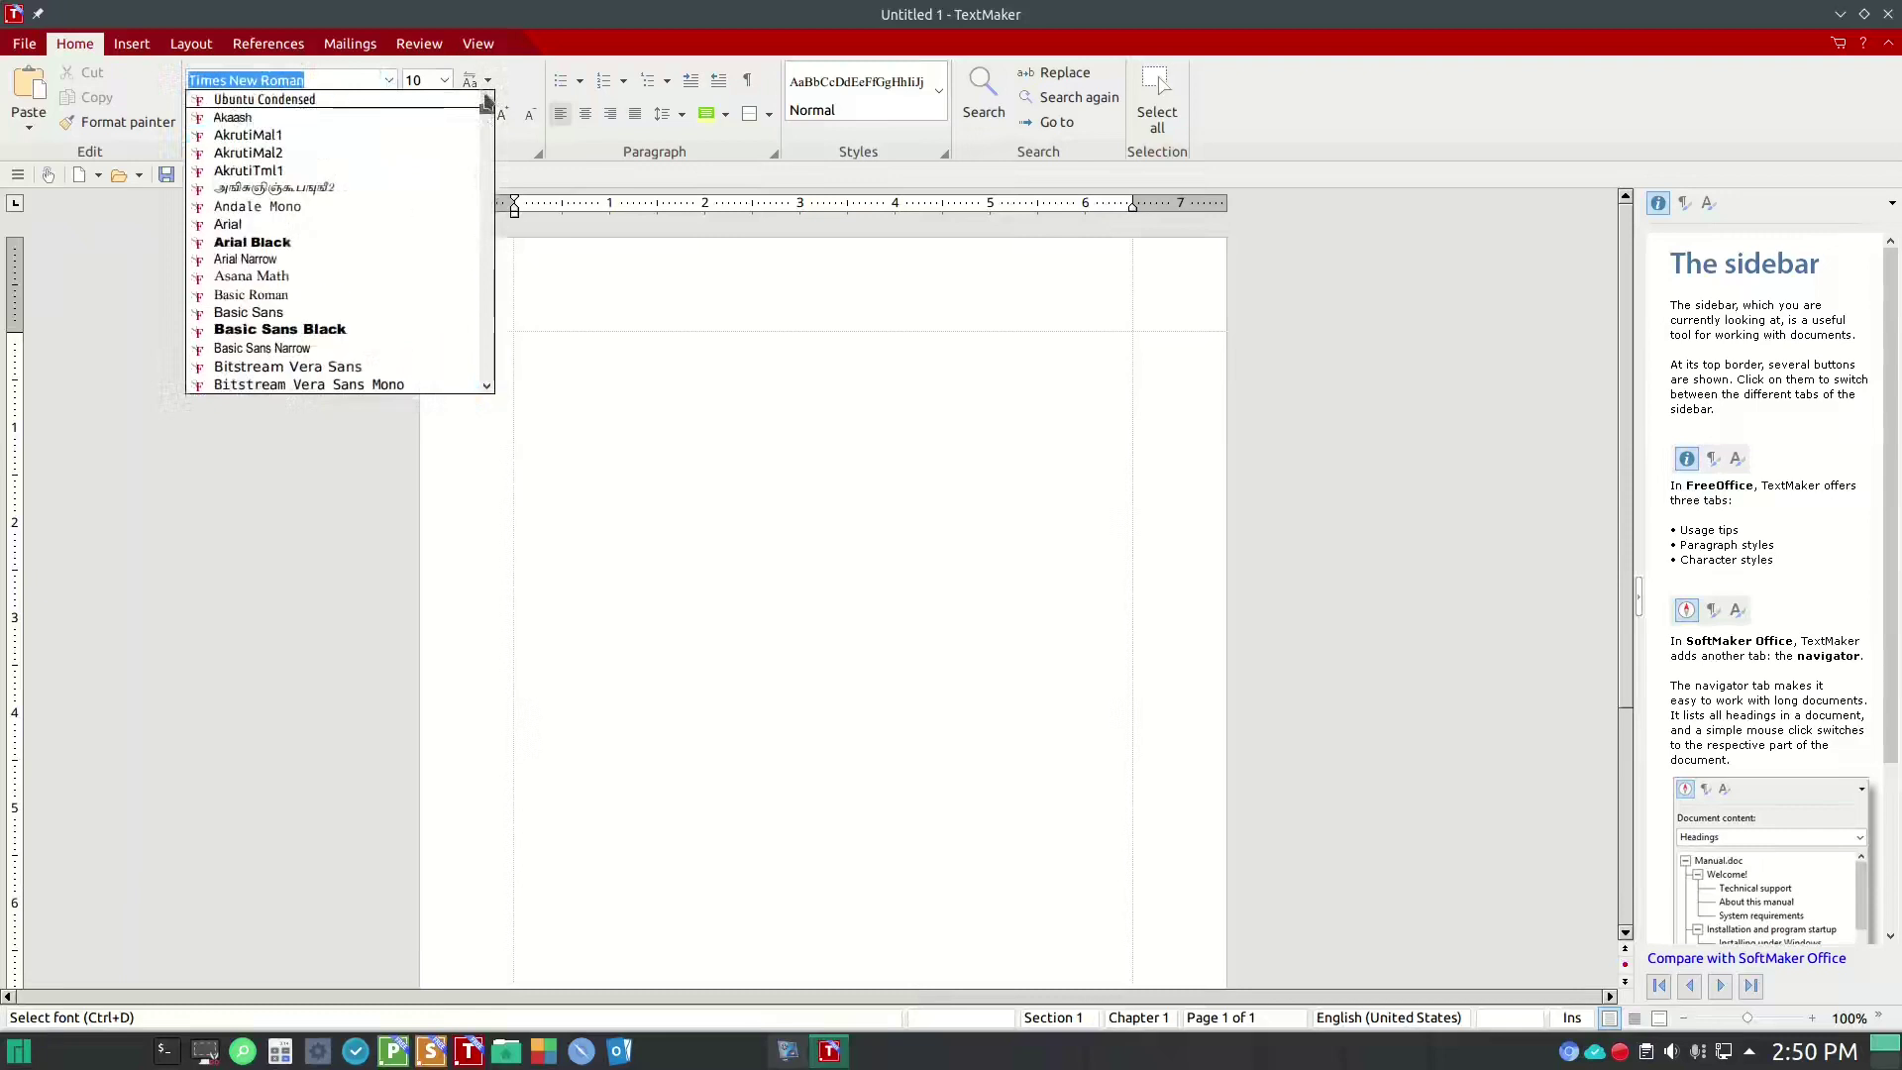
{"action": "left_click_drag", "start_coordinate": [487, 100], "coordinate": [480, 370]}
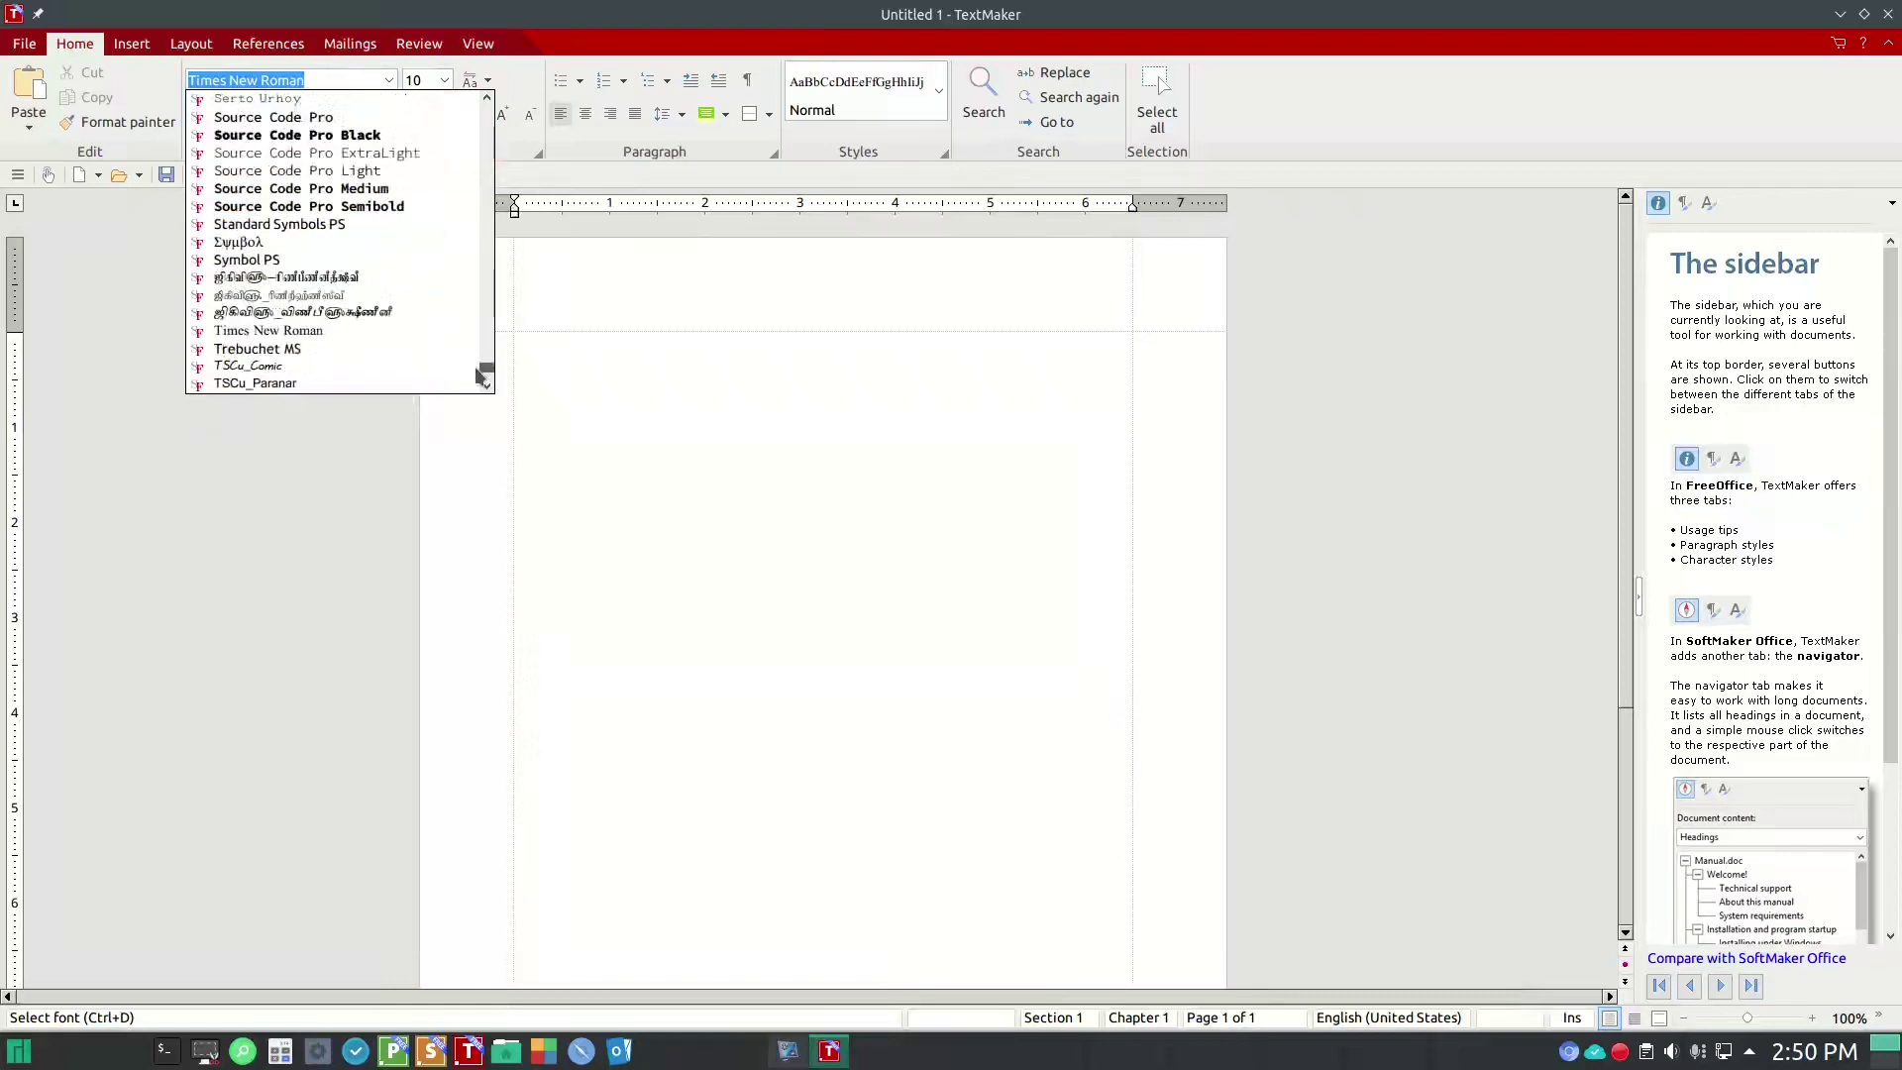
{"action": "scroll", "coordinate": [482, 376], "scroll_direction": "down", "scroll_amount": 3}
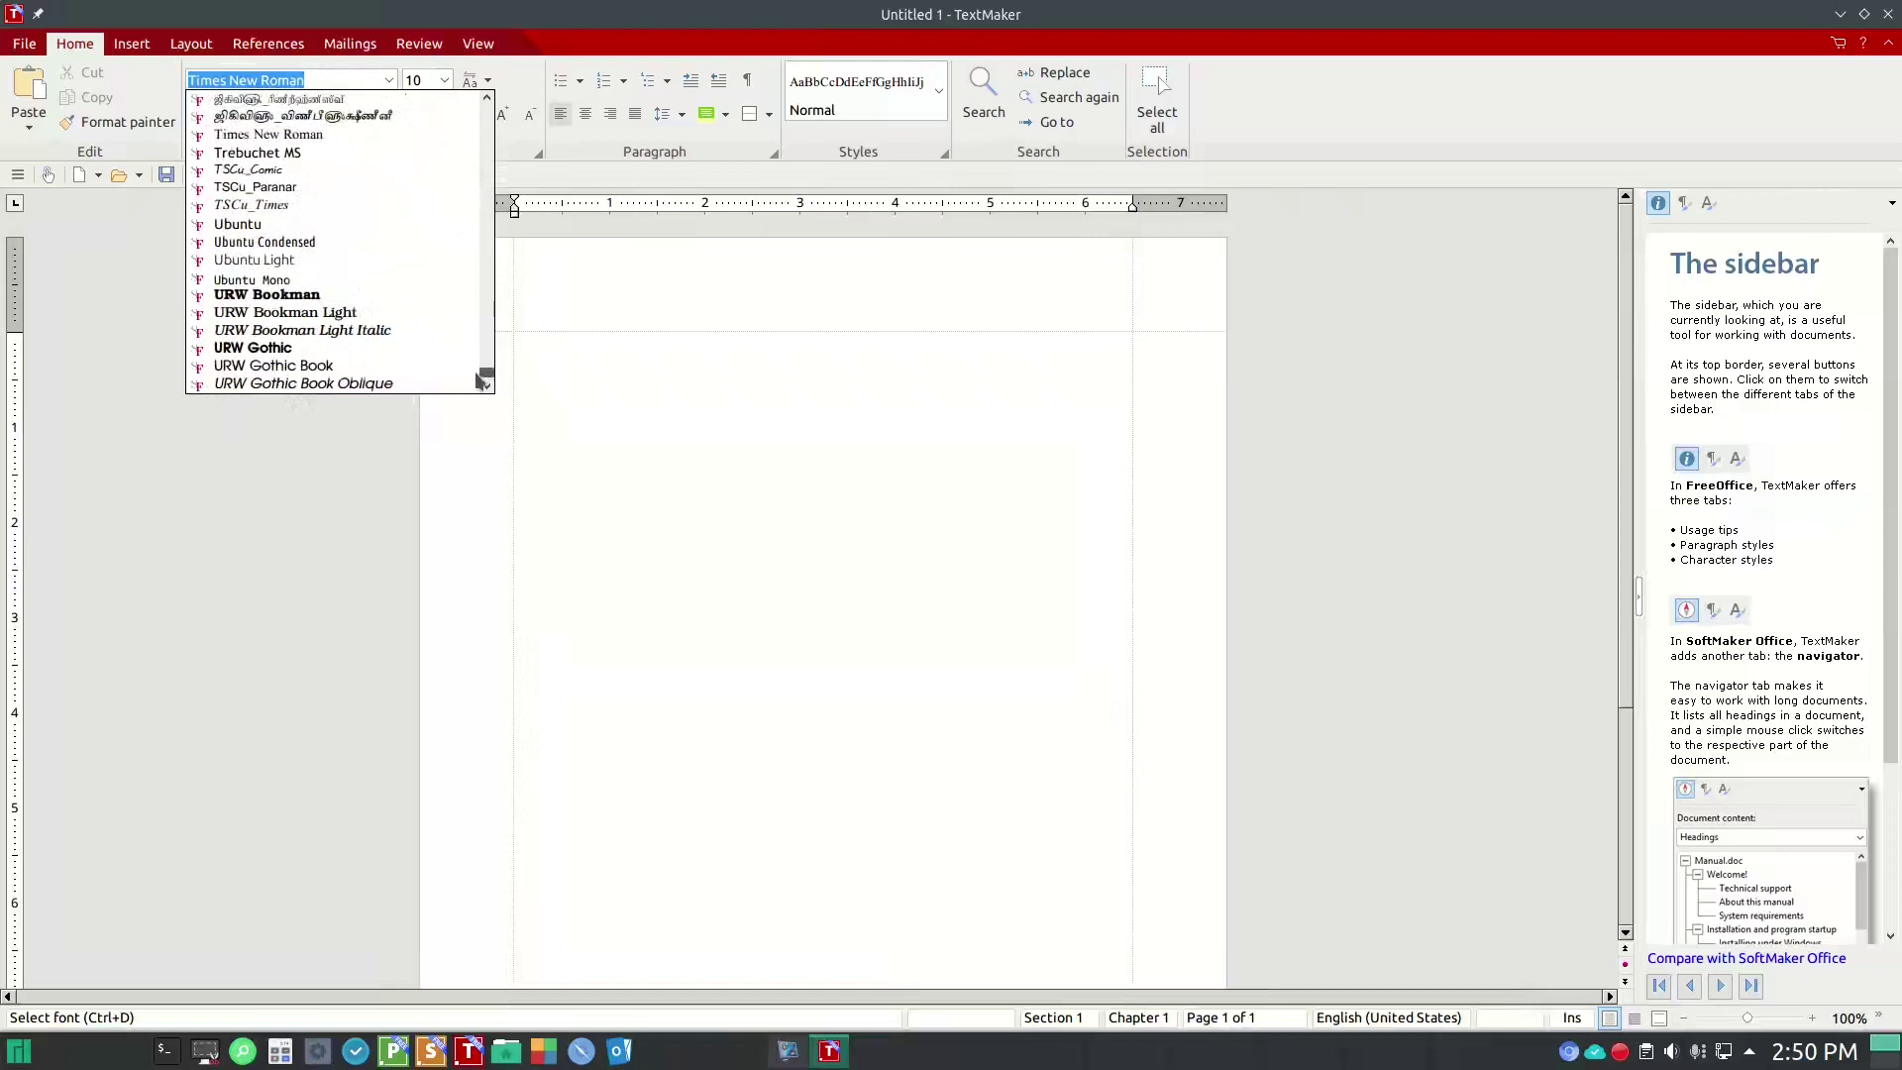
{"action": "scroll", "coordinate": [482, 379], "scroll_direction": "down", "scroll_amount": 2}
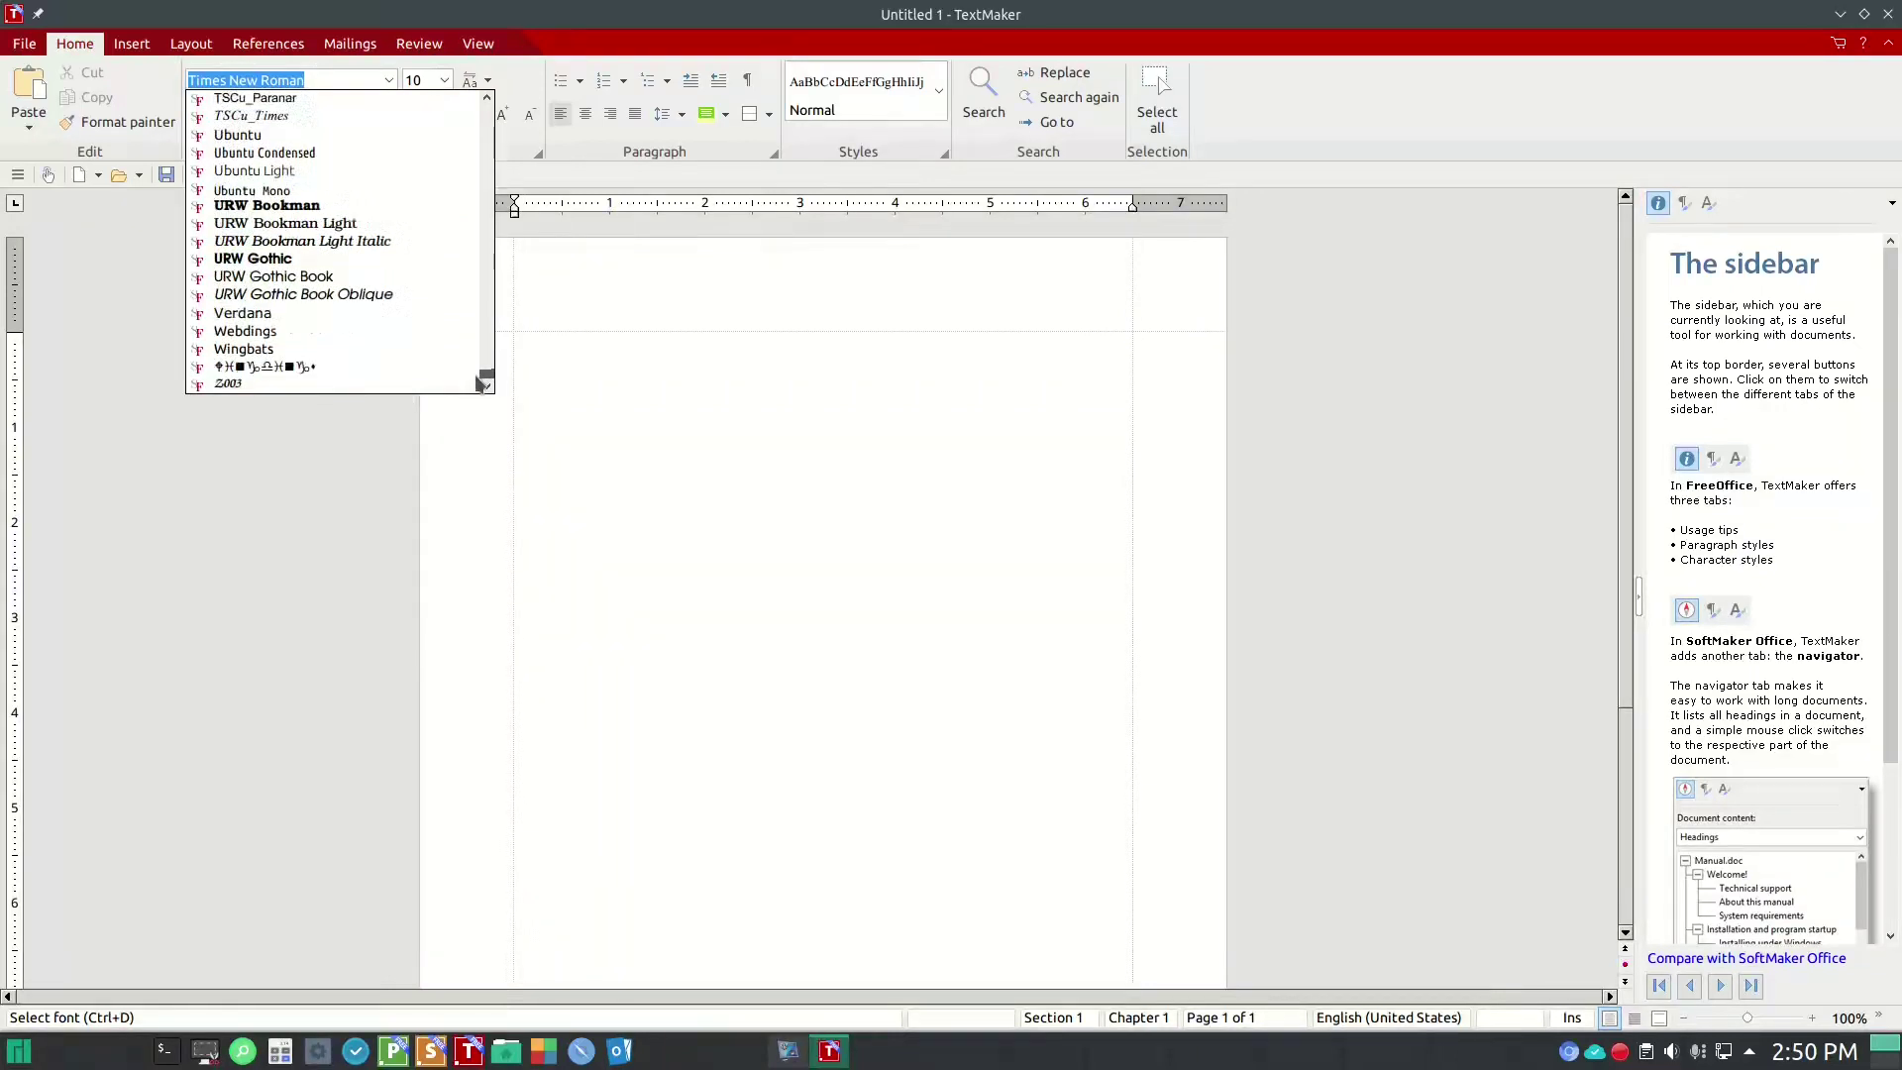
{"action": "left_click_drag", "start_coordinate": [482, 379], "coordinate": [489, 93]}
{"action": "left_click", "coordinate": [518, 67]}
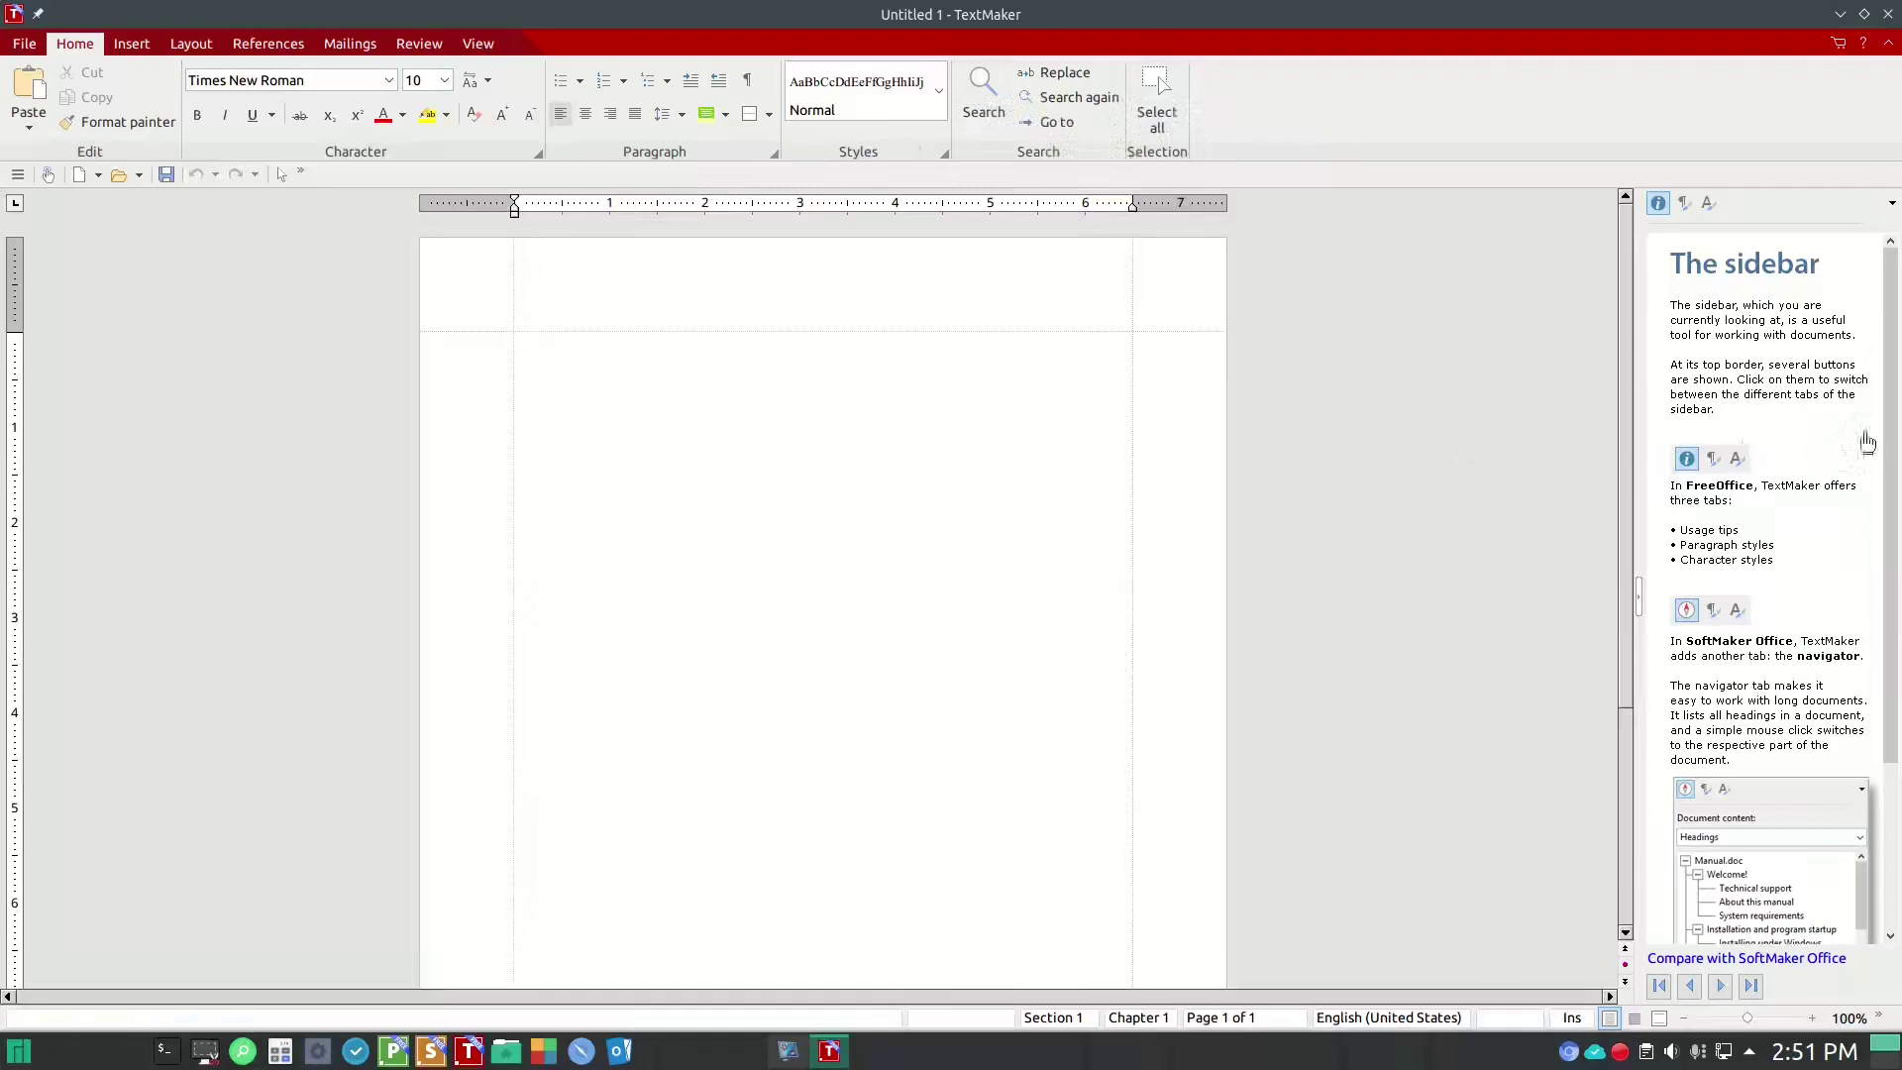
- View the paragraph and character styles in the sidebar, and try a 125% zoom before returning to 100%
{"action": "left_click", "coordinate": [1683, 203]}
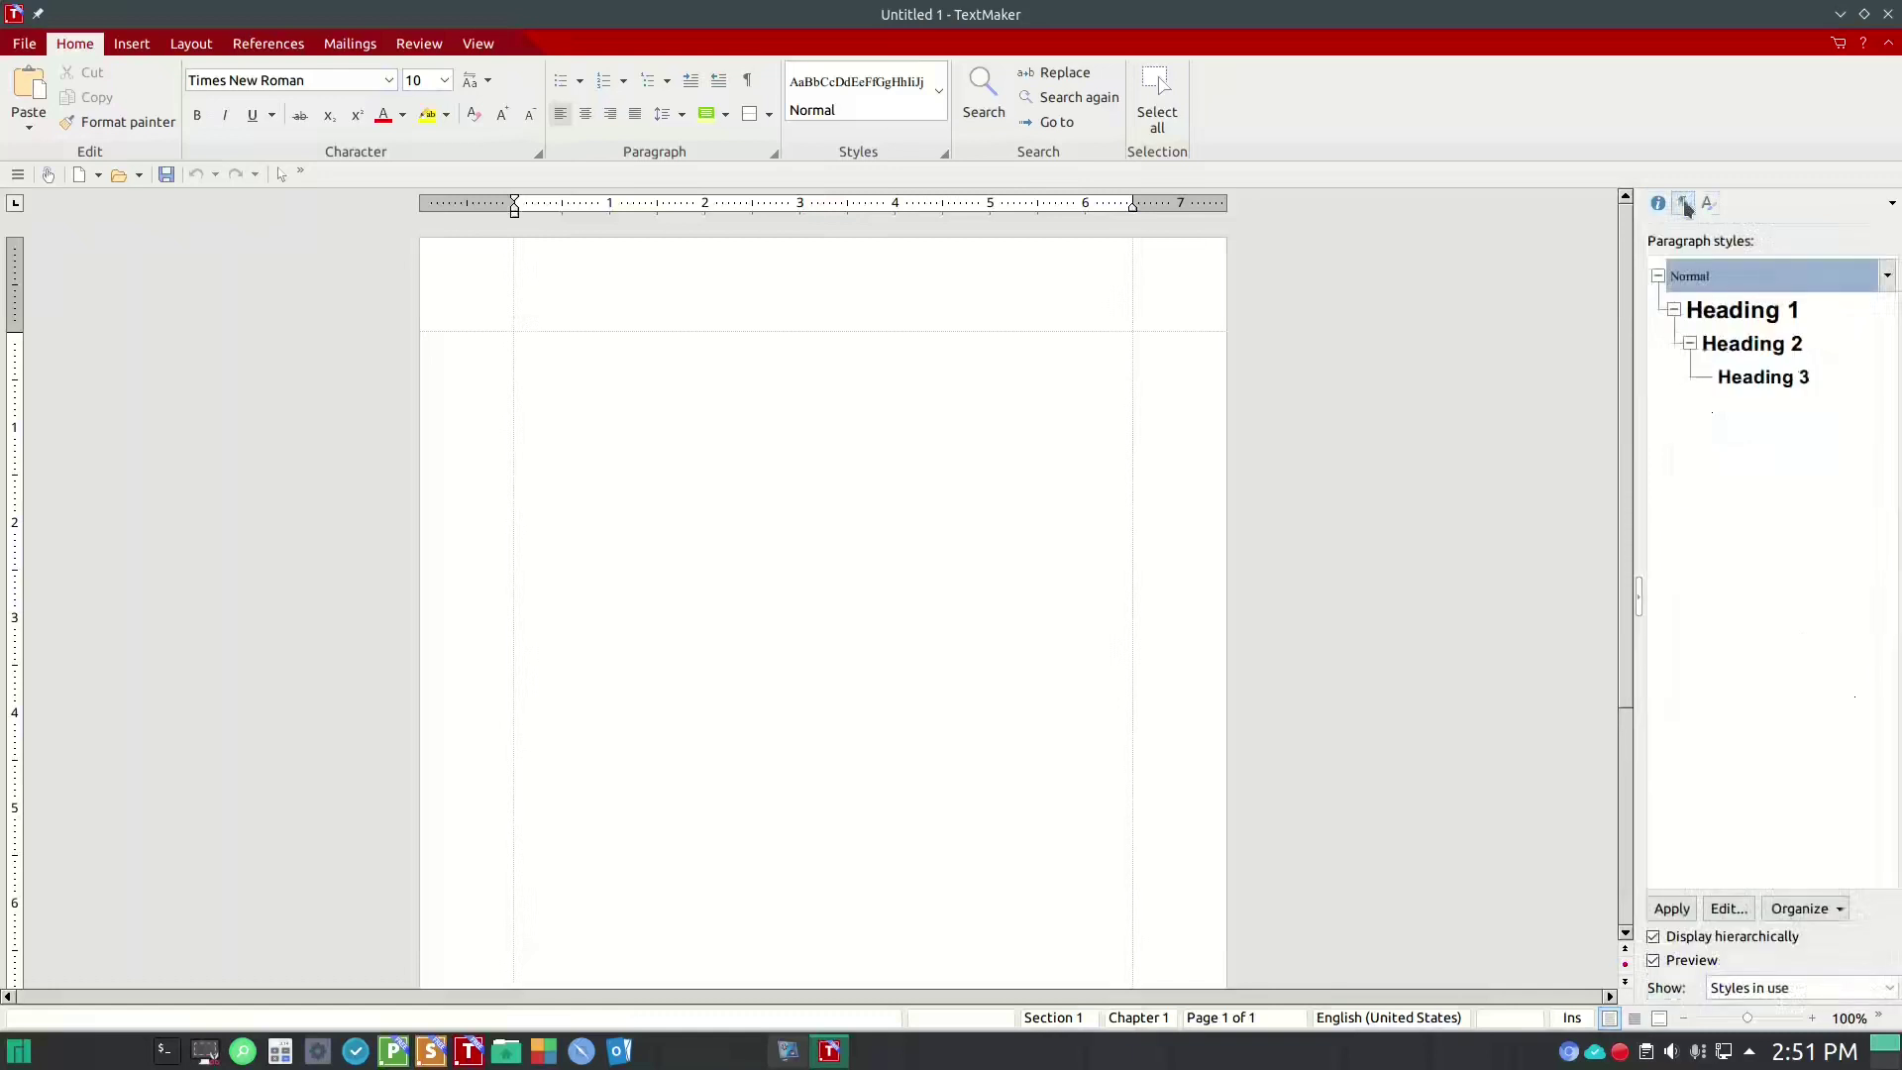
{"action": "left_click", "coordinate": [1708, 203]}
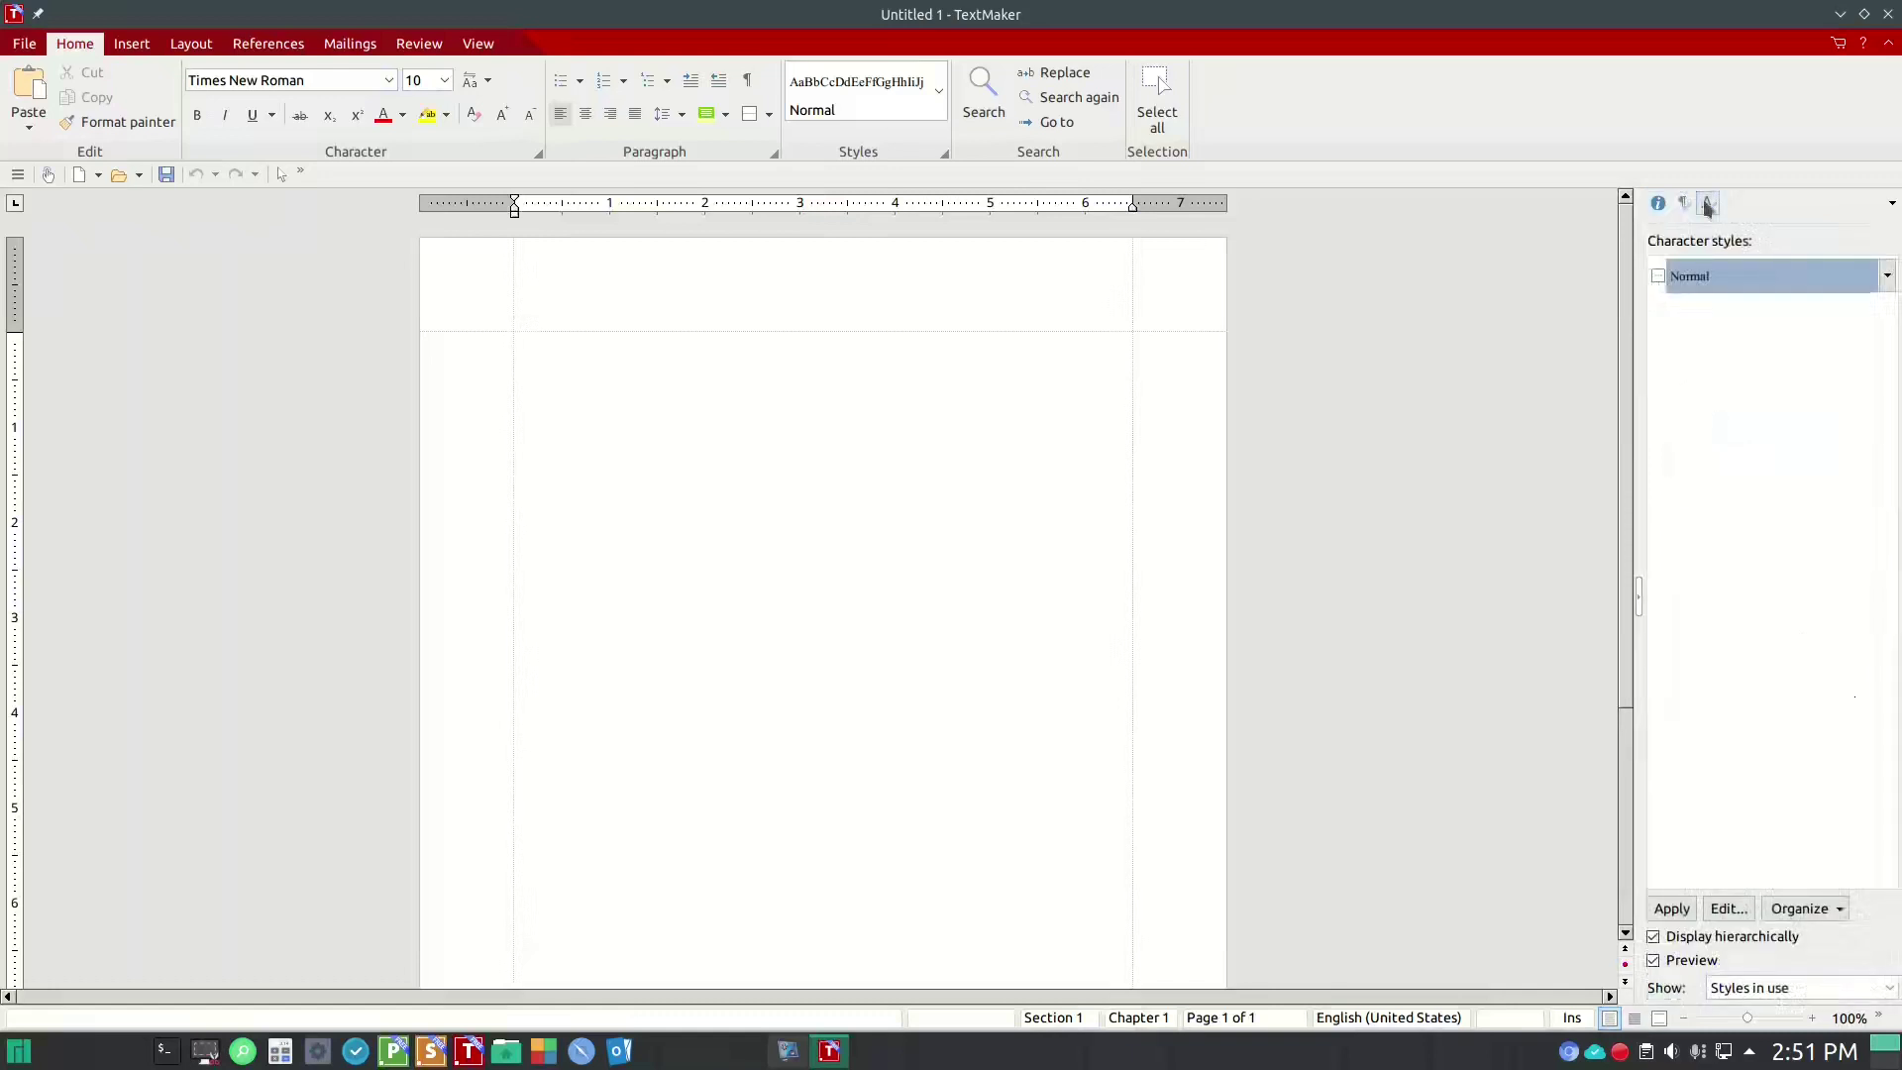
{"action": "left_click", "coordinate": [1812, 1019]}
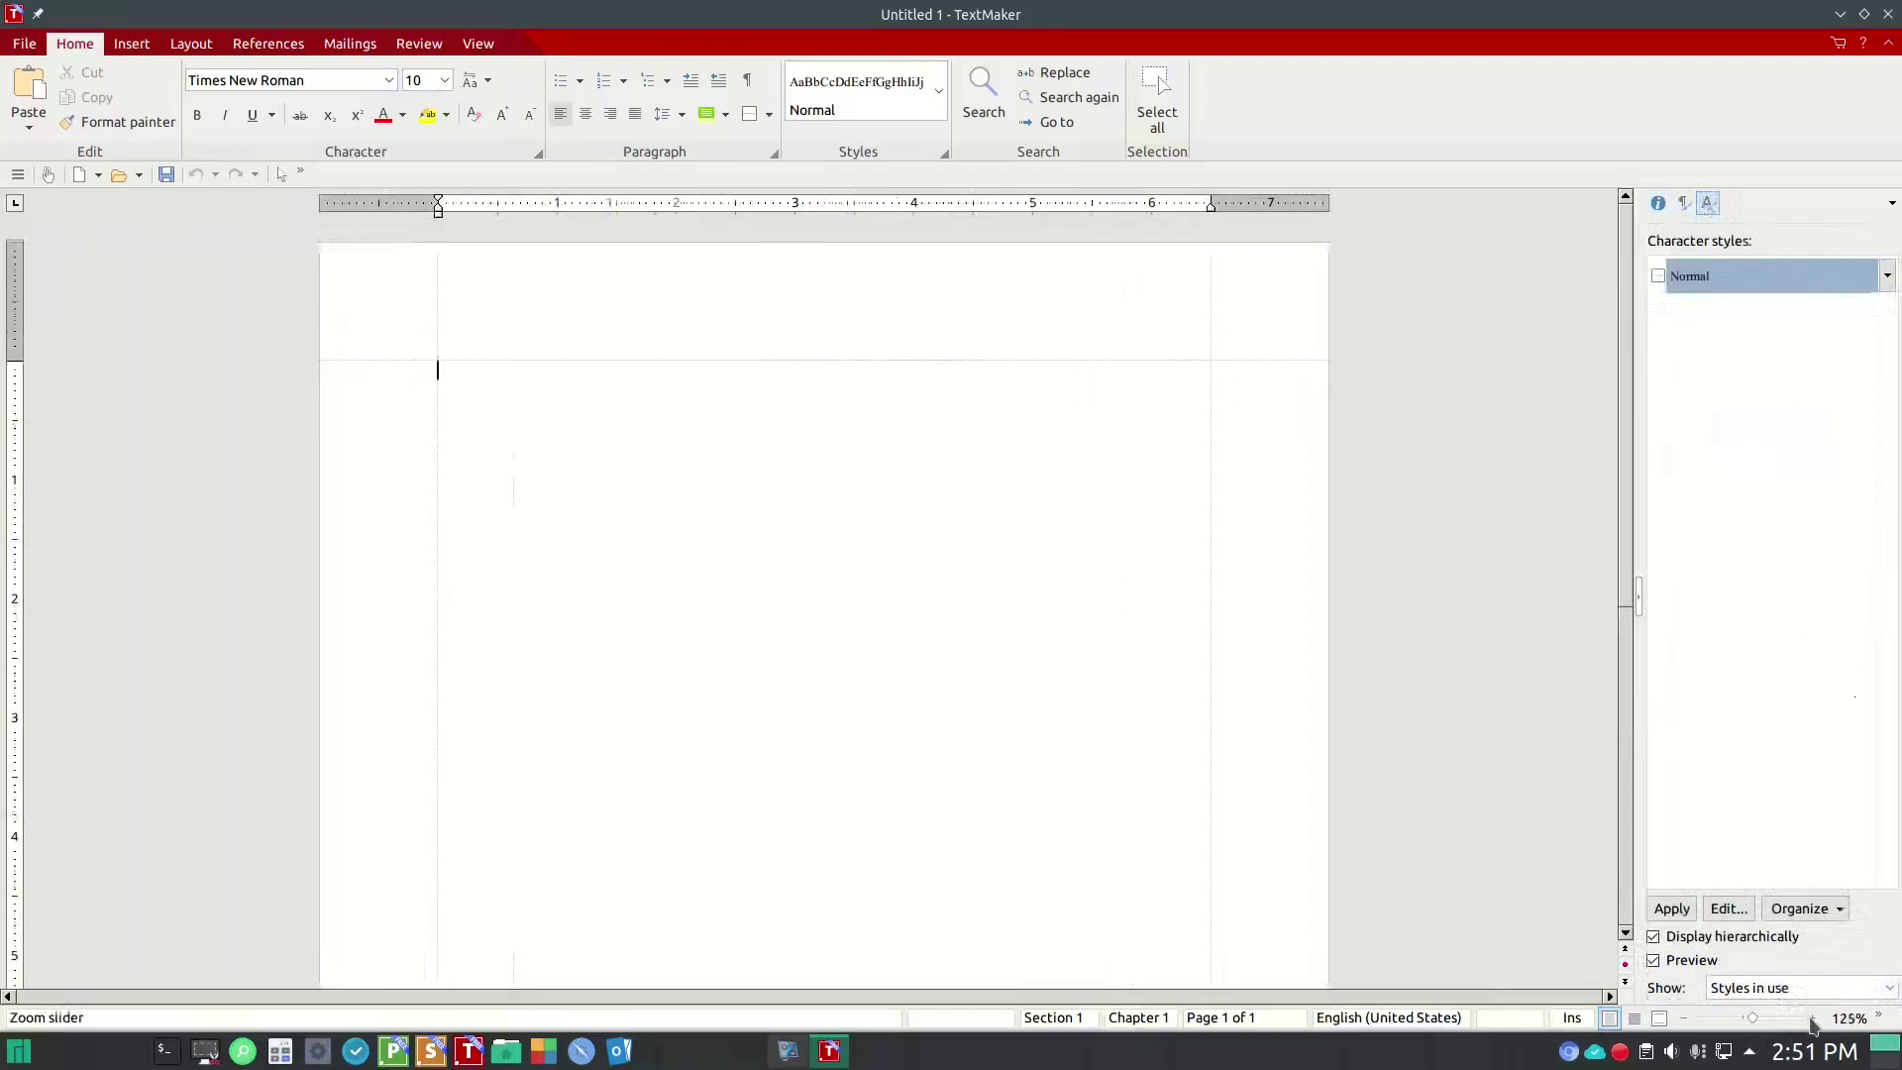
{"action": "left_click", "coordinate": [1683, 1019]}
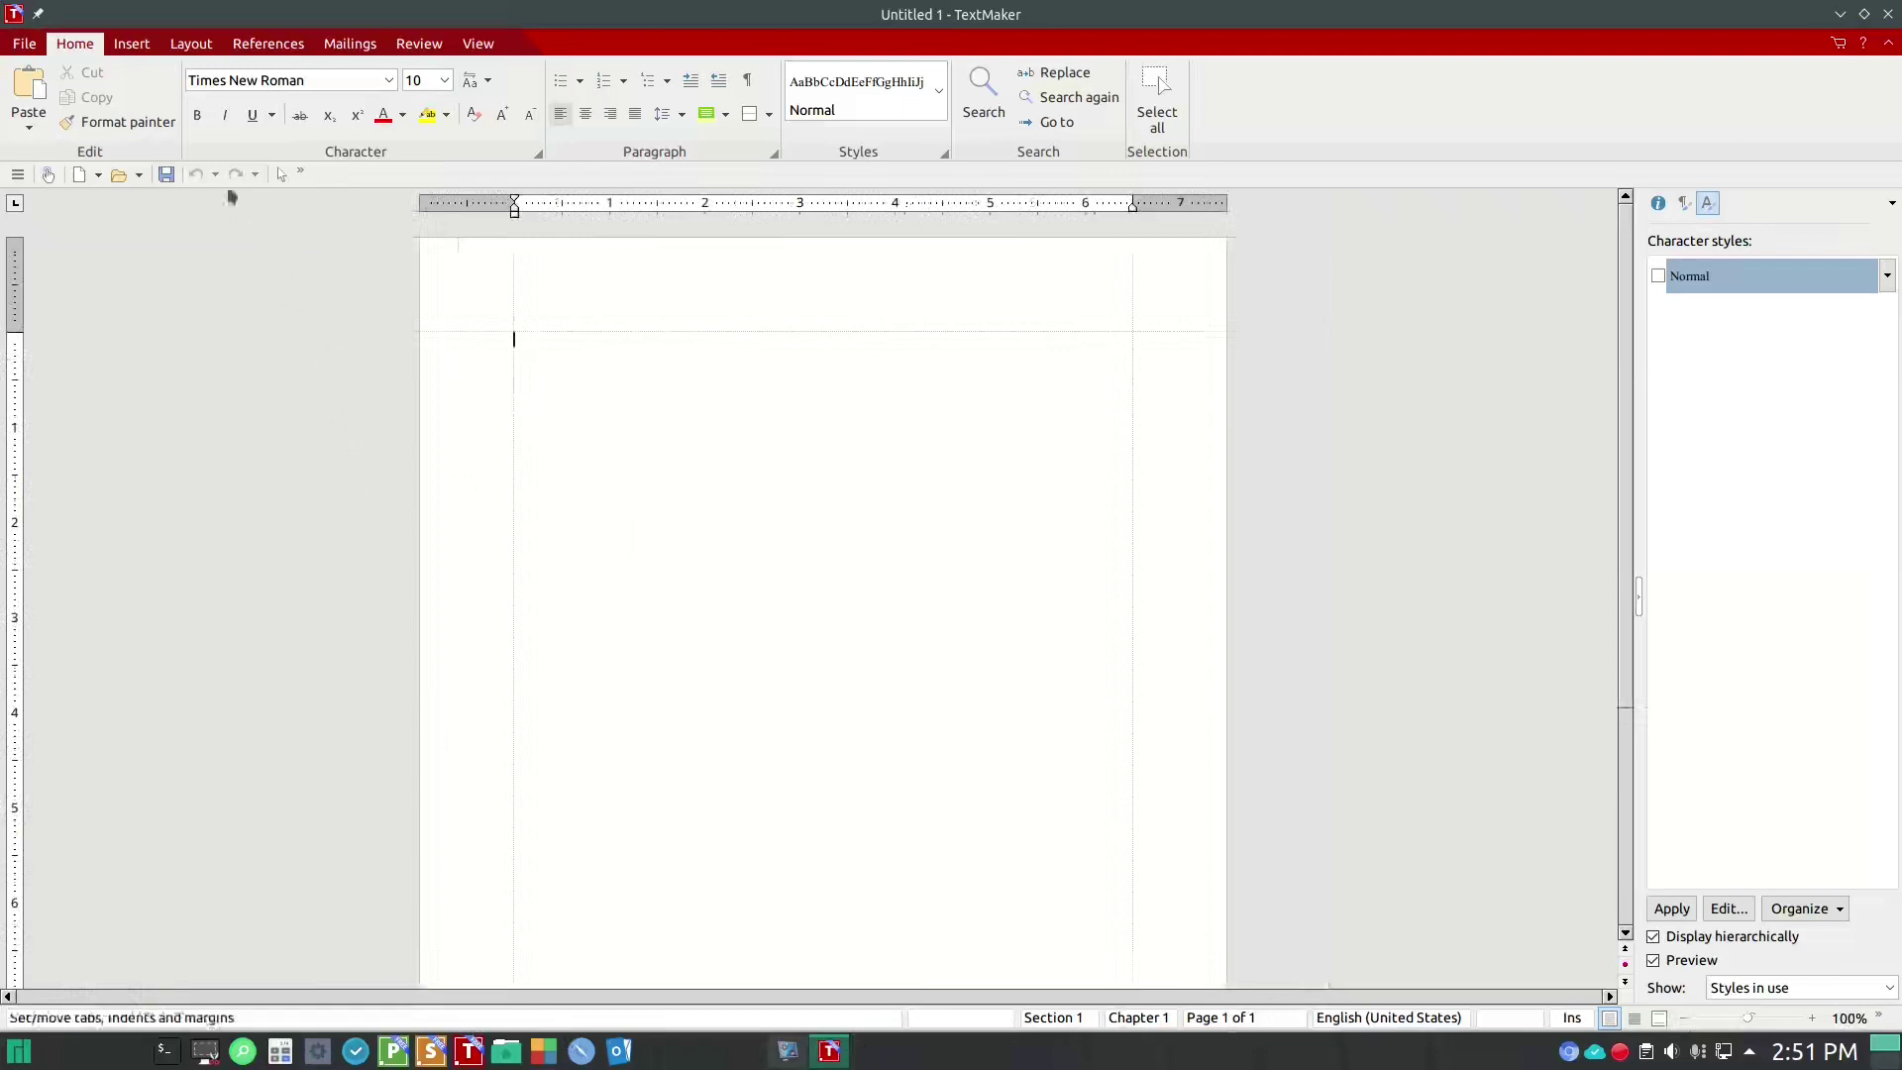
- Insert the picture 2020-chevrolet-corvette_100737263_h.jpg from the Pictures folder into the document
{"action": "left_click", "coordinate": [133, 46]}
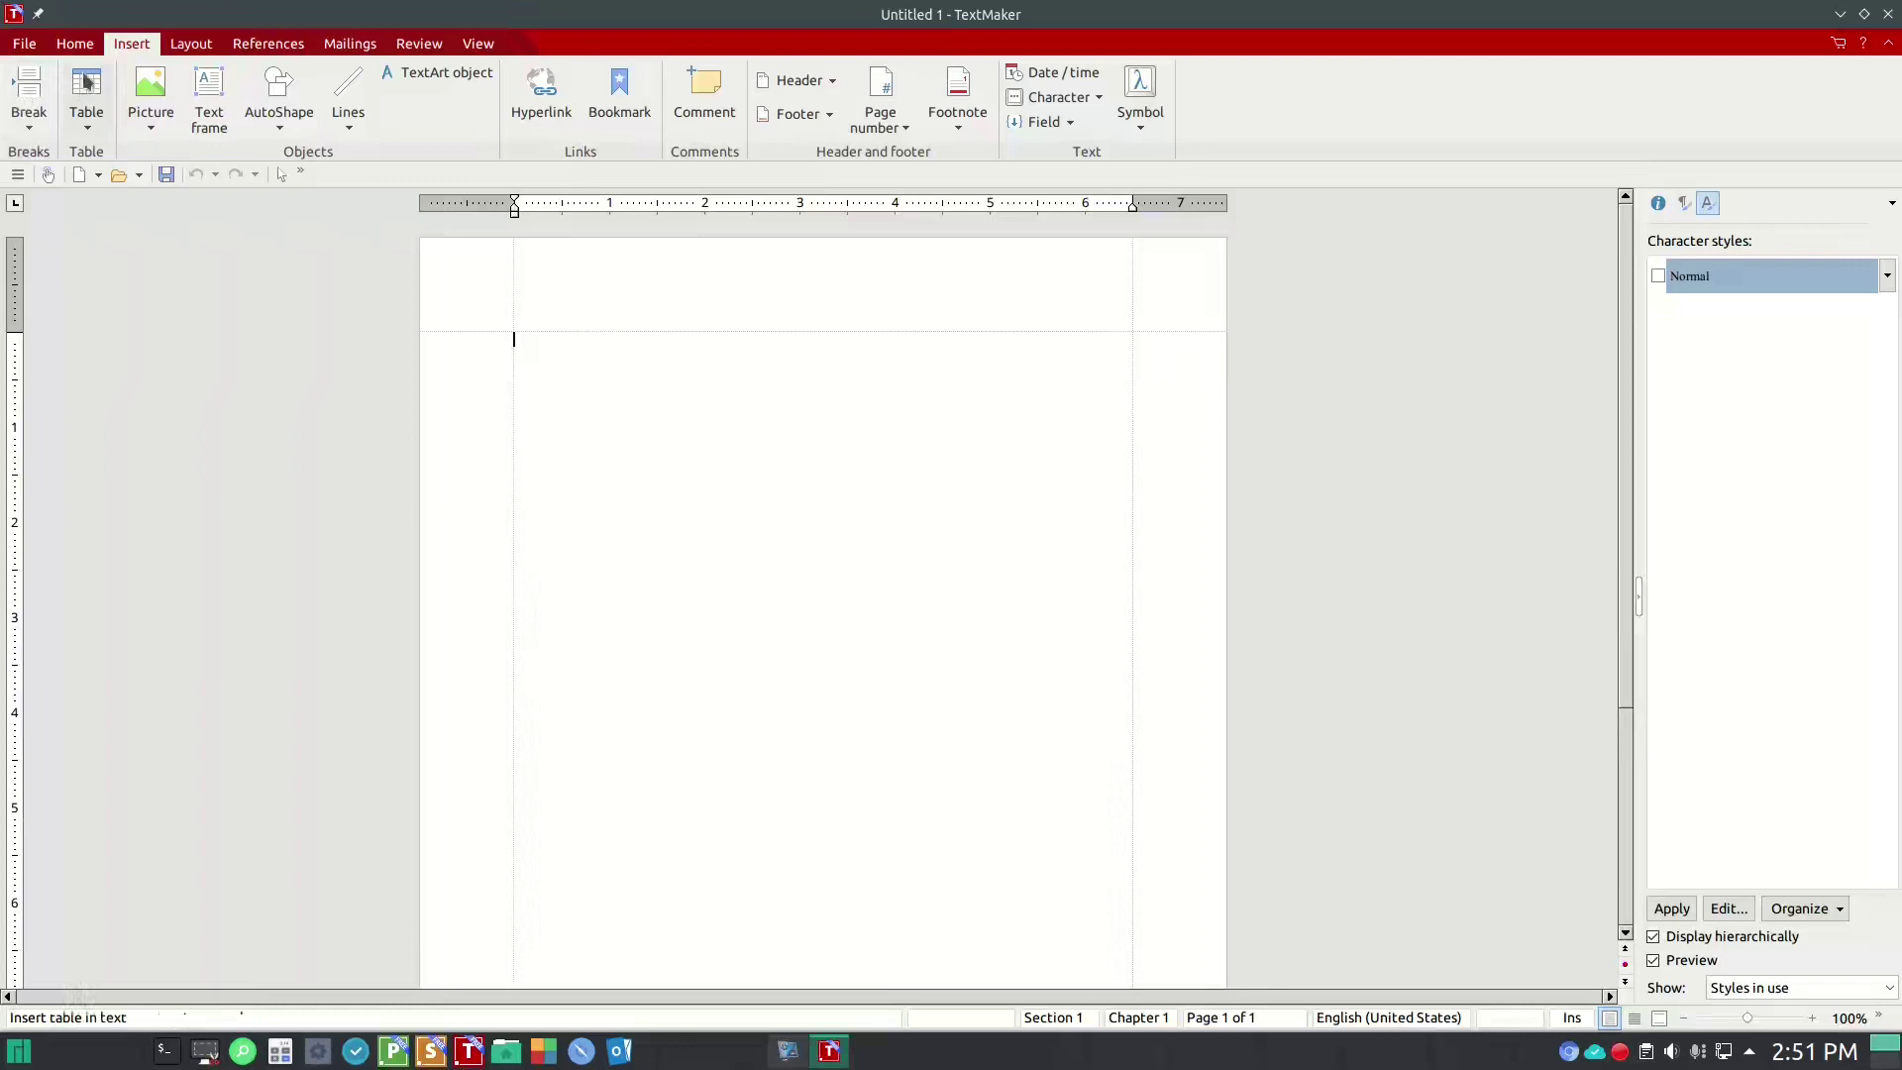
{"action": "left_click", "coordinate": [147, 94]}
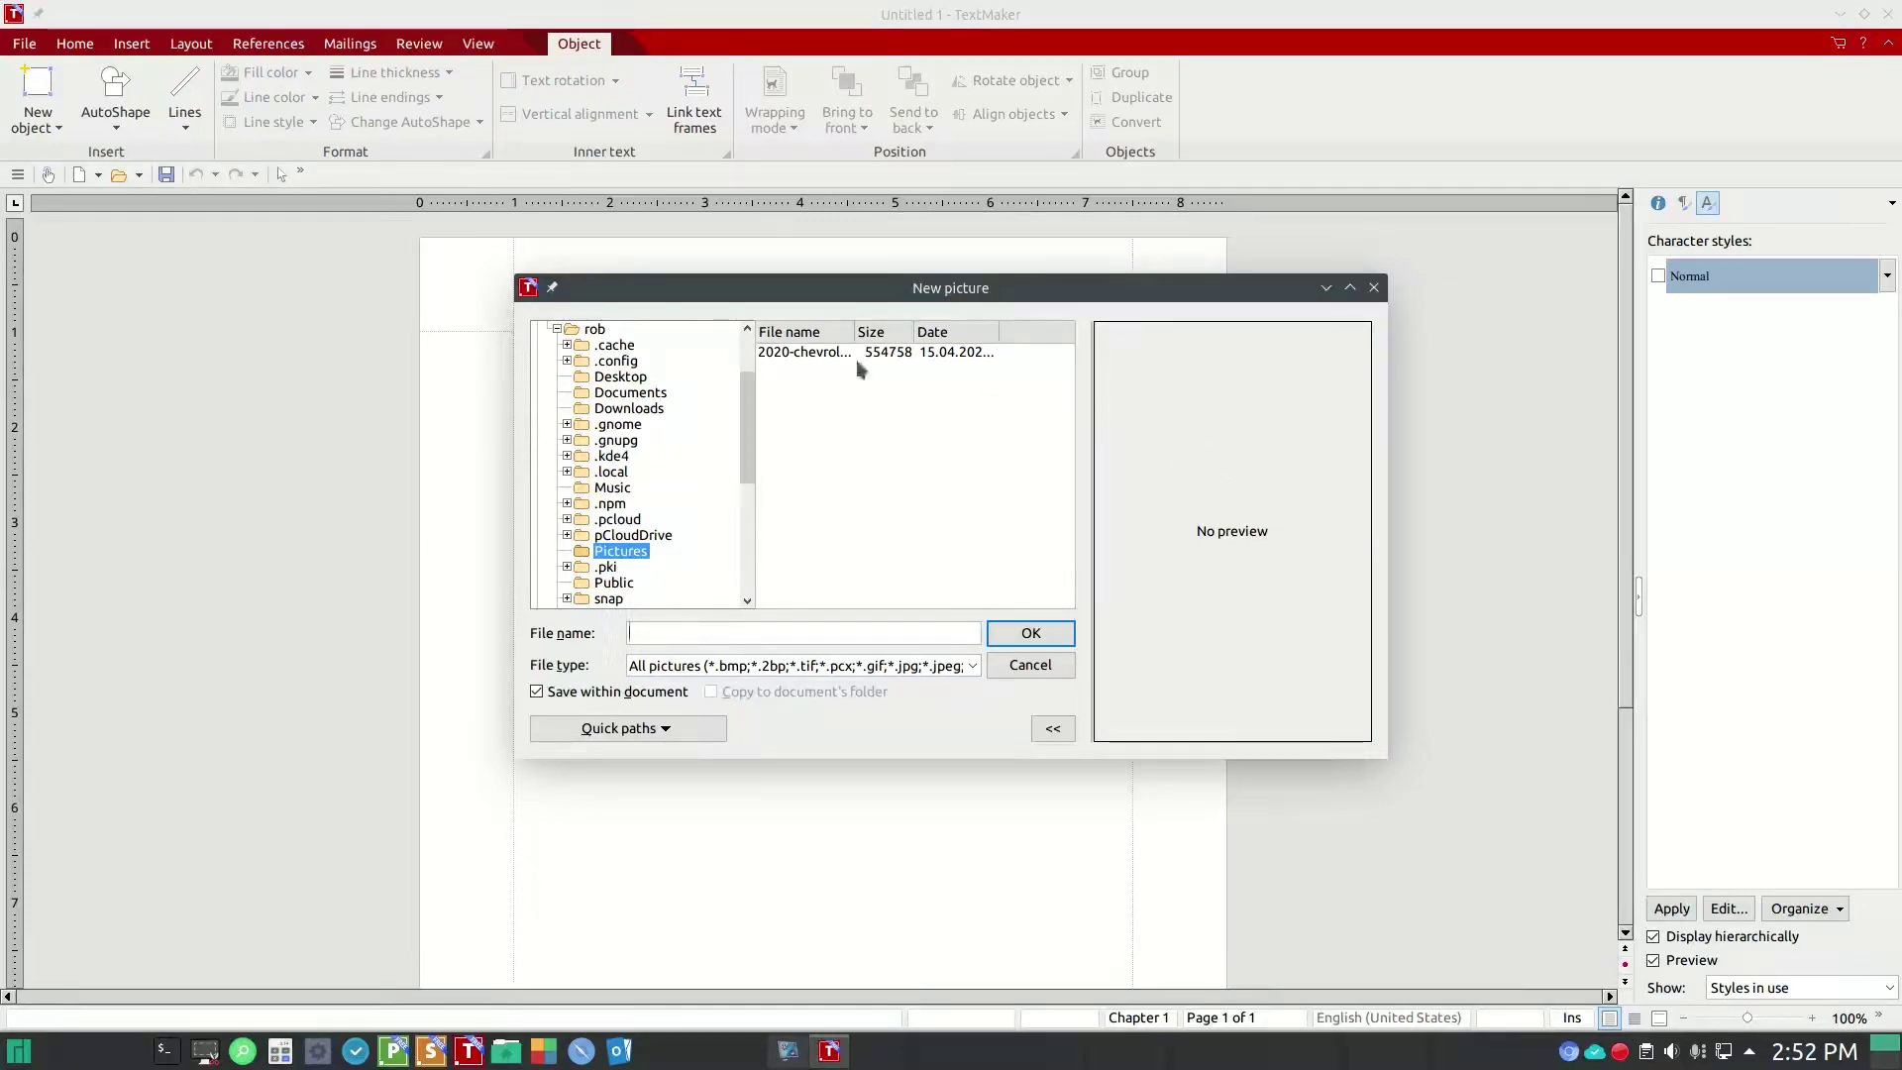
{"action": "left_click", "coordinate": [825, 353]}
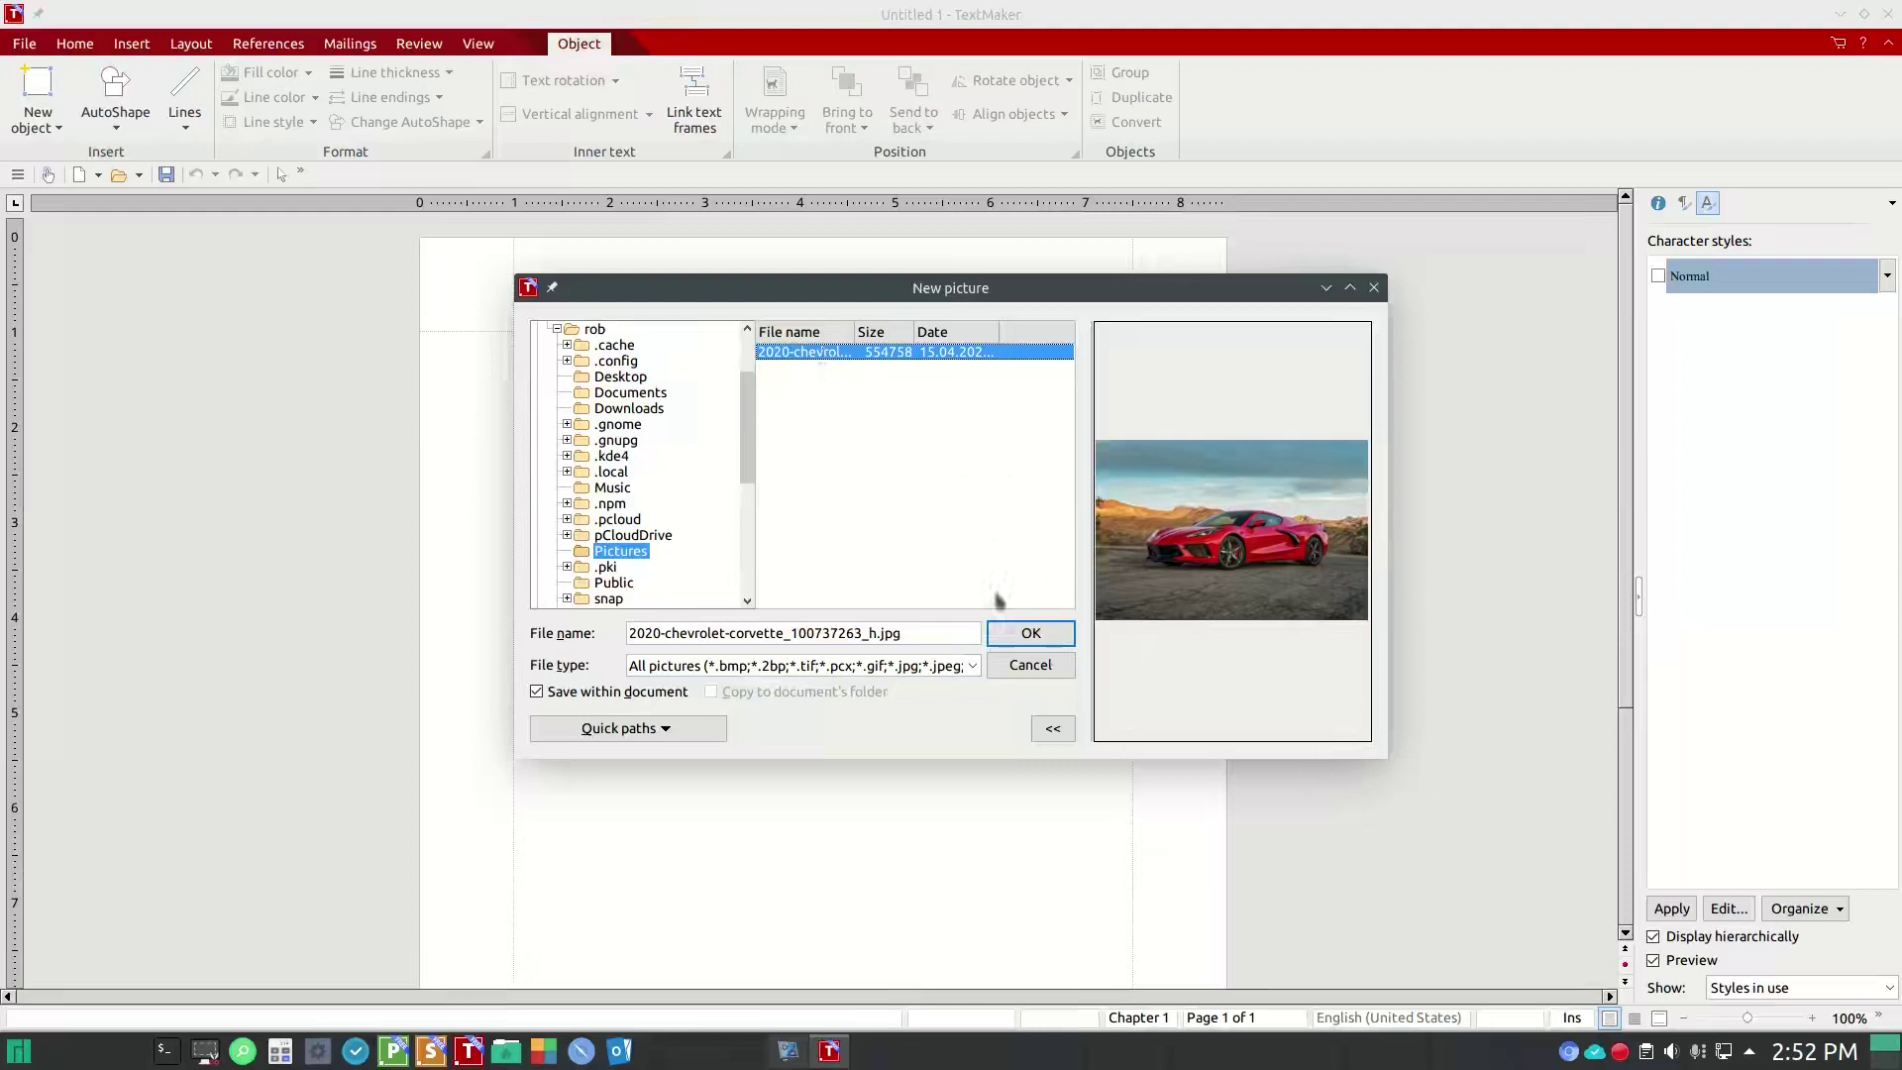
{"action": "left_click", "coordinate": [1031, 634]}
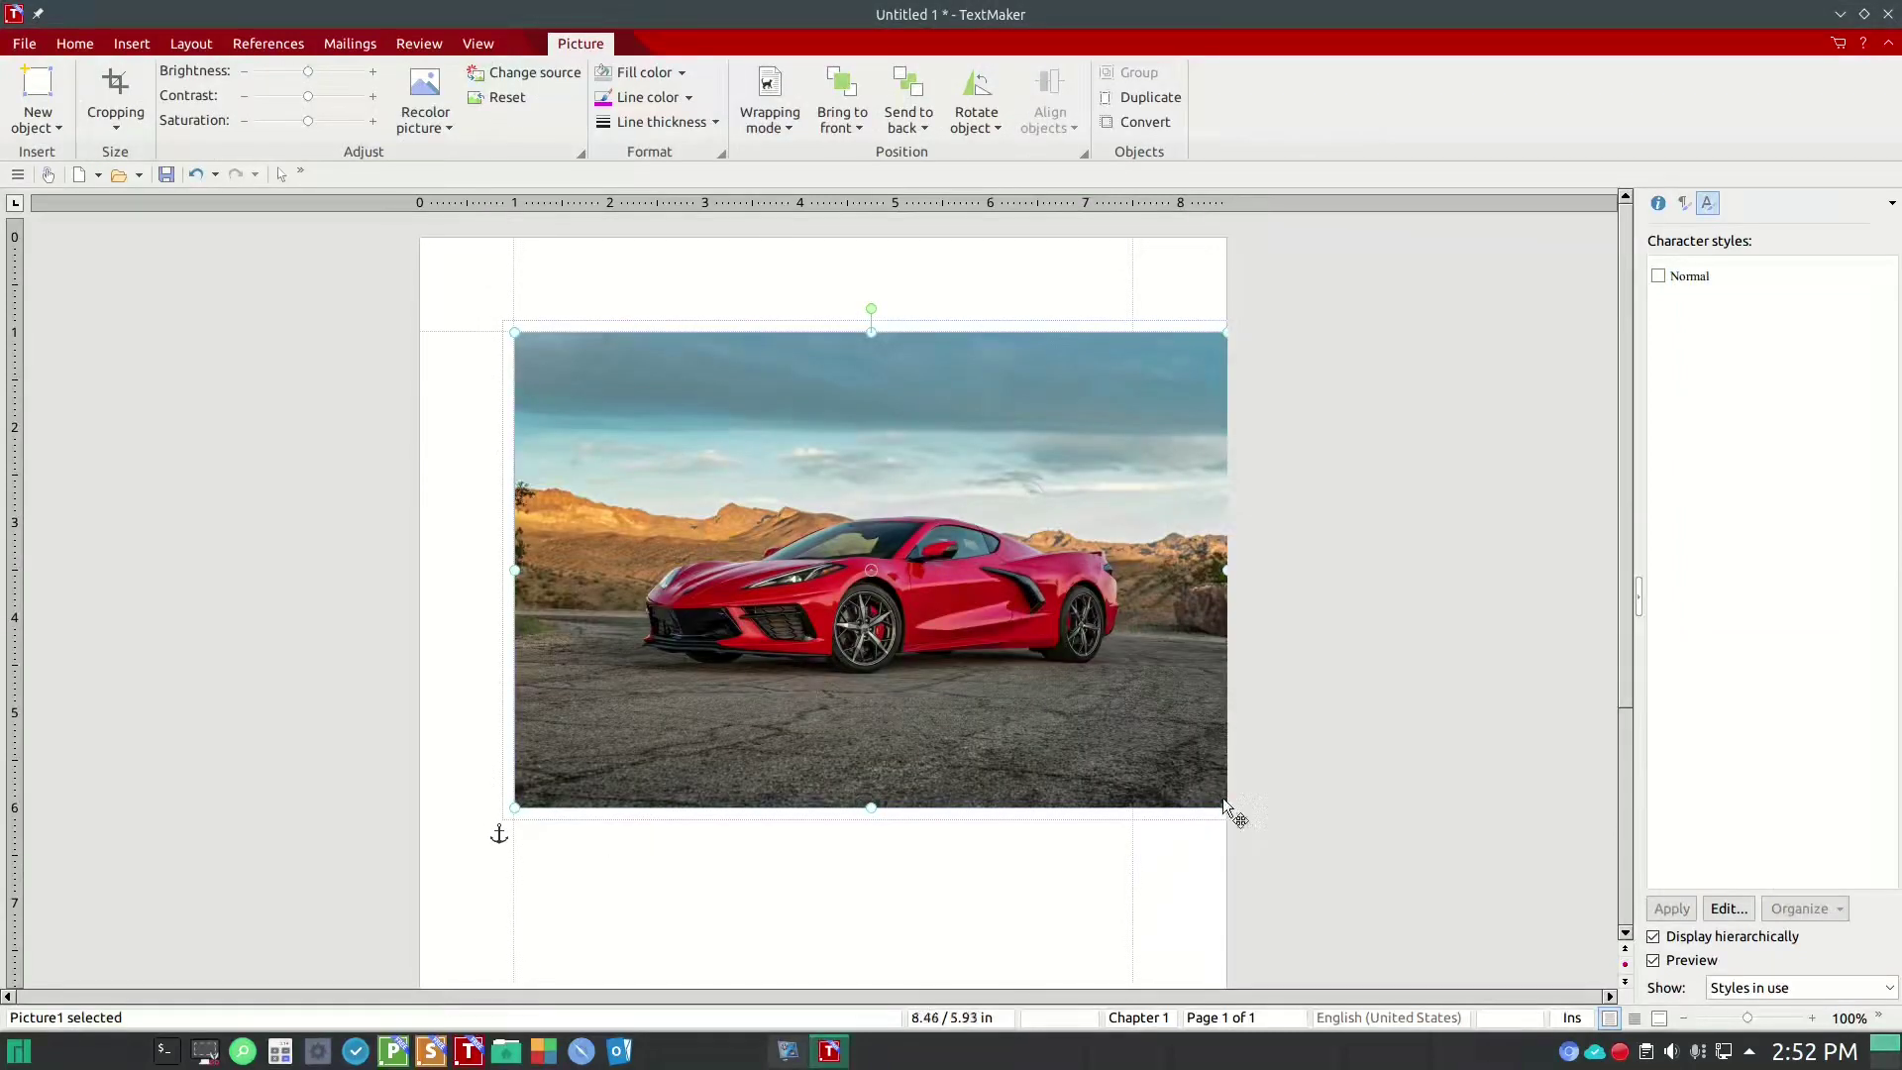
- Shrink the car picture to about 3.82 by 2.55 in and move it to about 2.11 in across and 1.49 in down the page
{"action": "left_click_drag", "start_coordinate": [1229, 808], "coordinate": [1098, 726]}
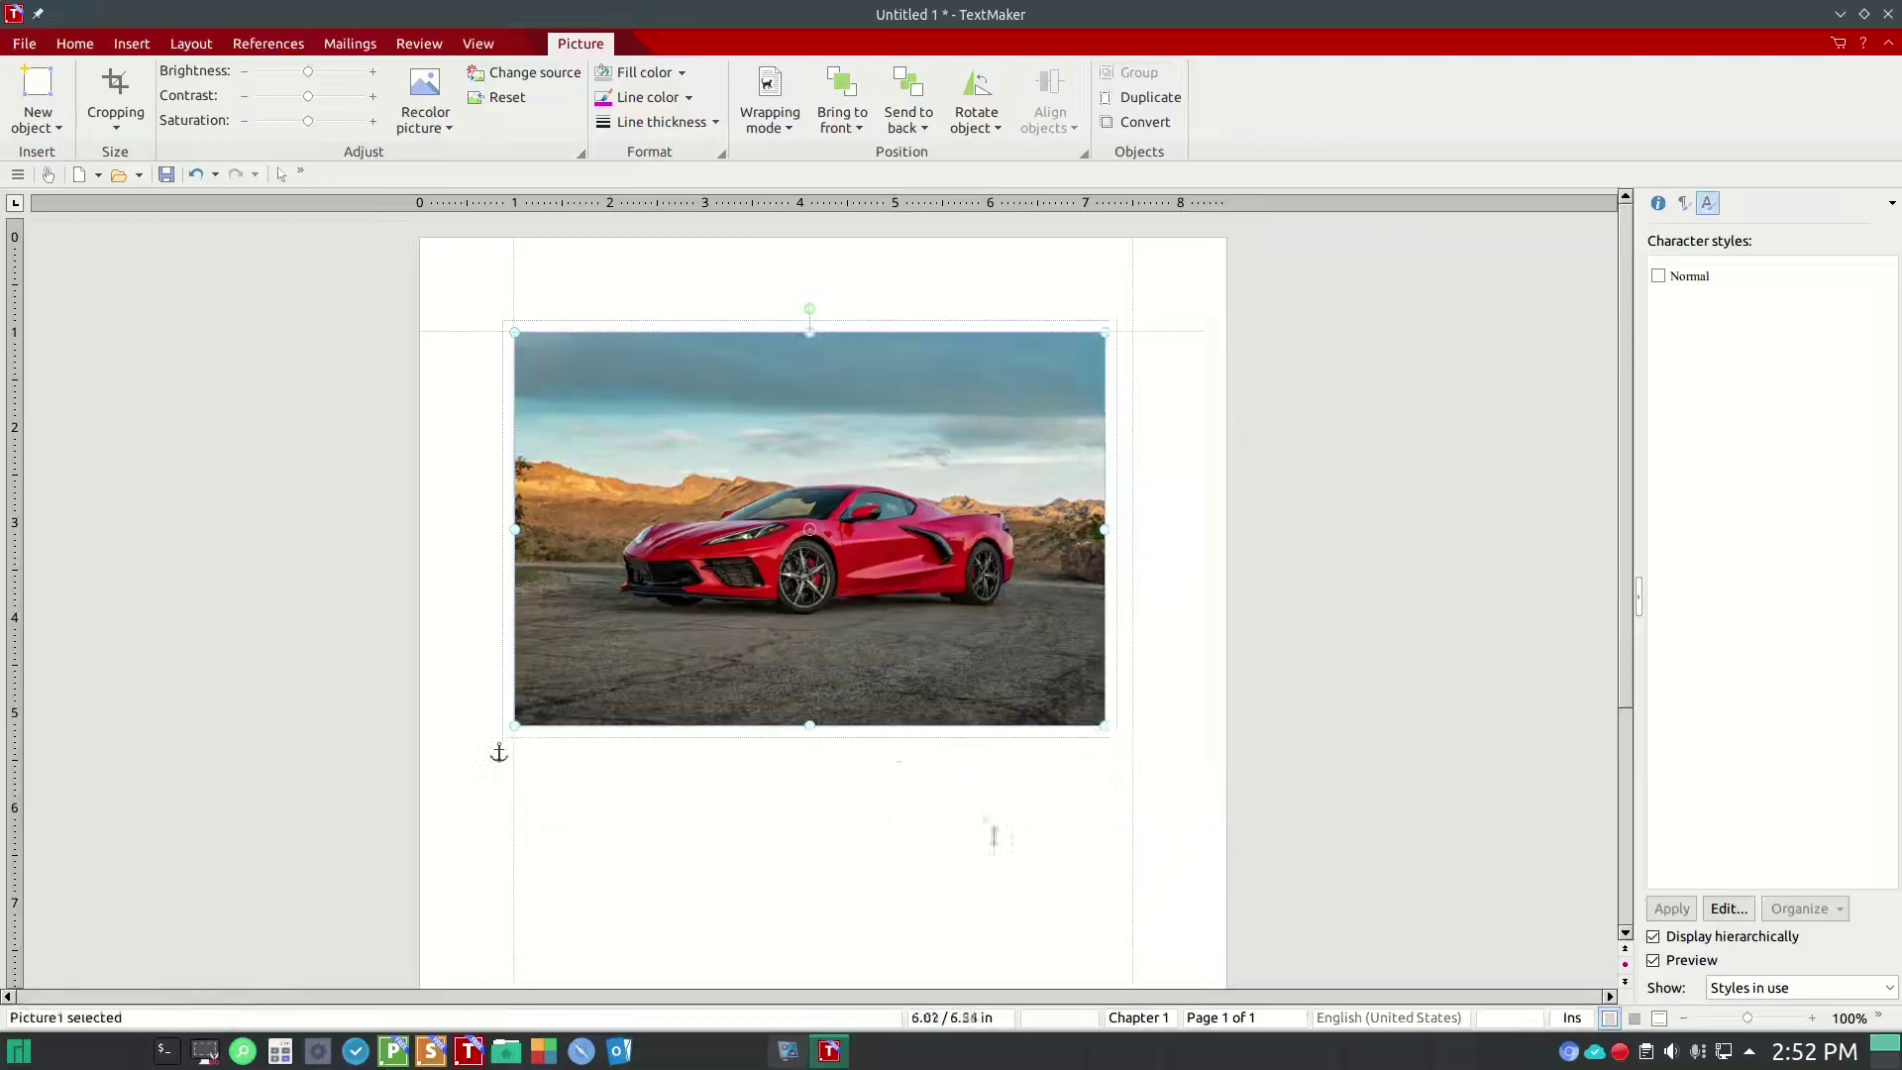
{"action": "left_click_drag", "start_coordinate": [1103, 724], "coordinate": [877, 574]}
{"action": "left_click_drag", "start_coordinate": [716, 513], "coordinate": [823, 533]}
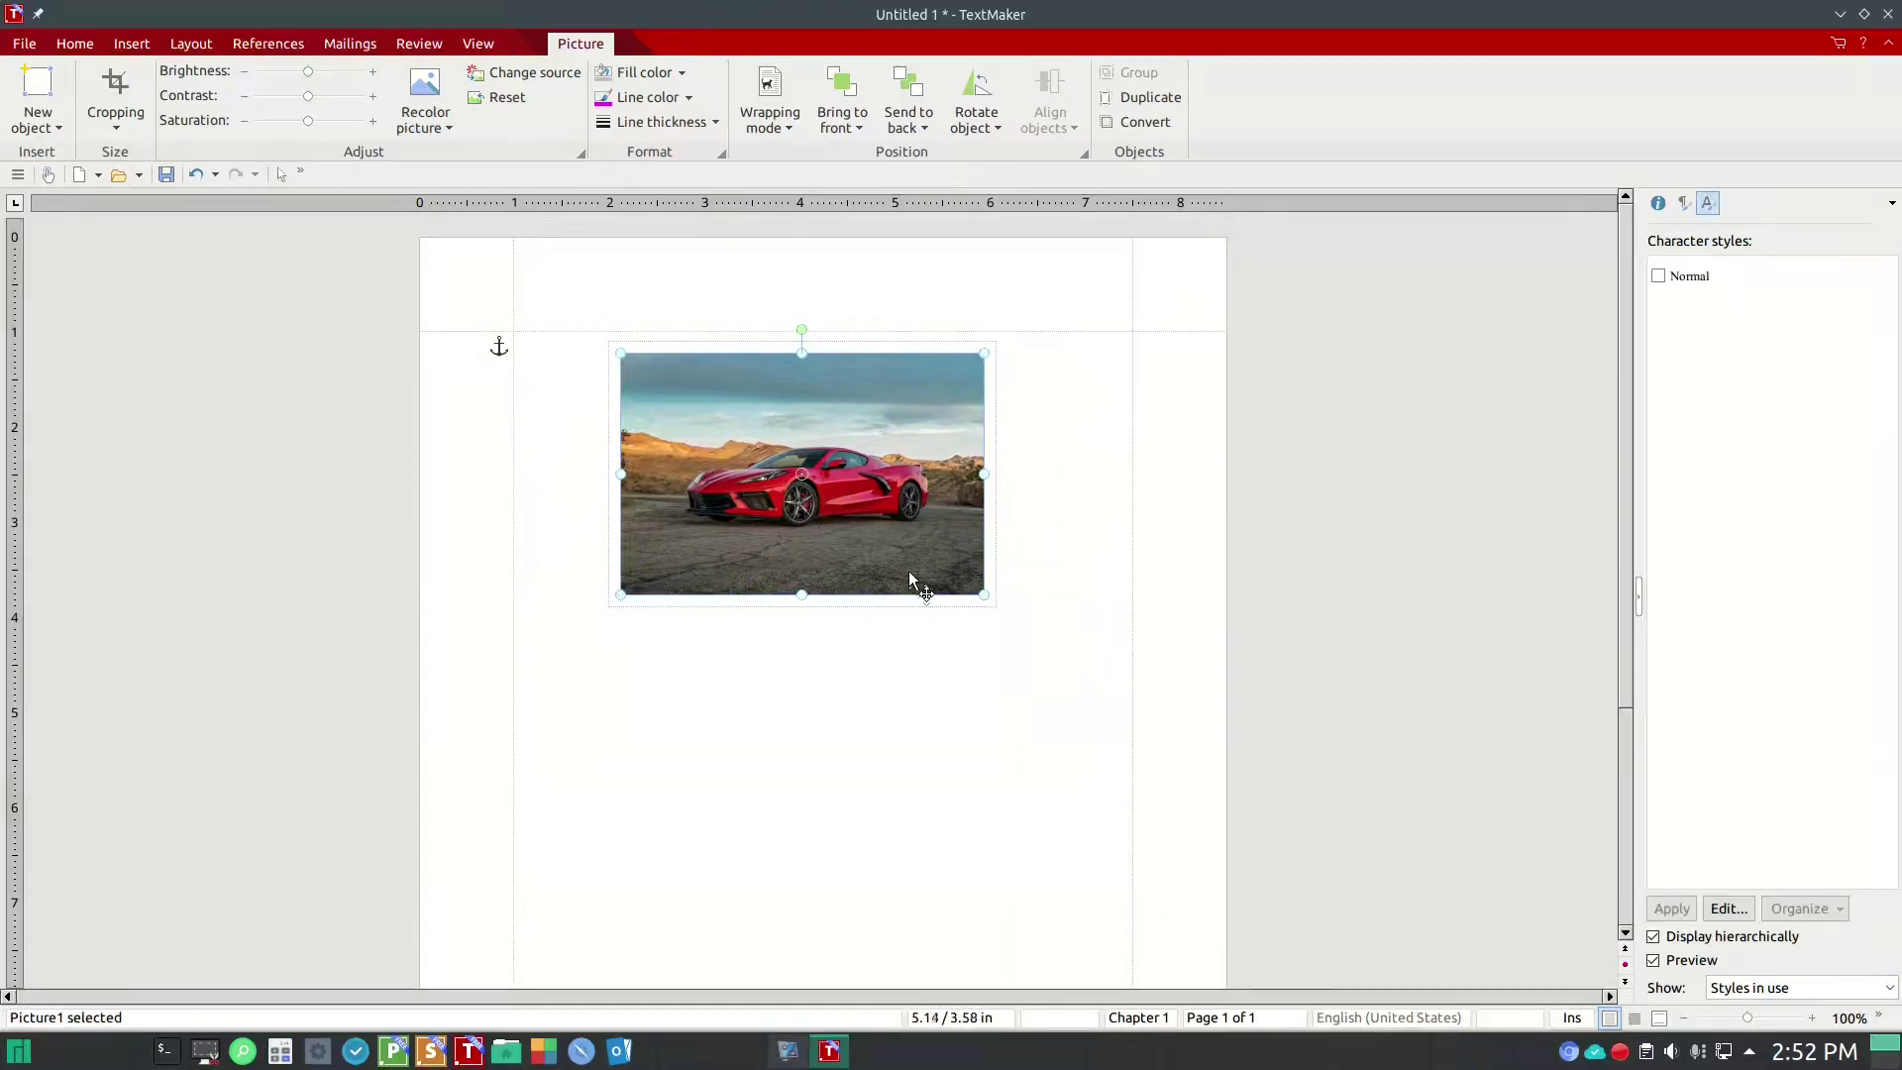
{"action": "left_click_drag", "start_coordinate": [909, 569], "coordinate": [989, 729]}
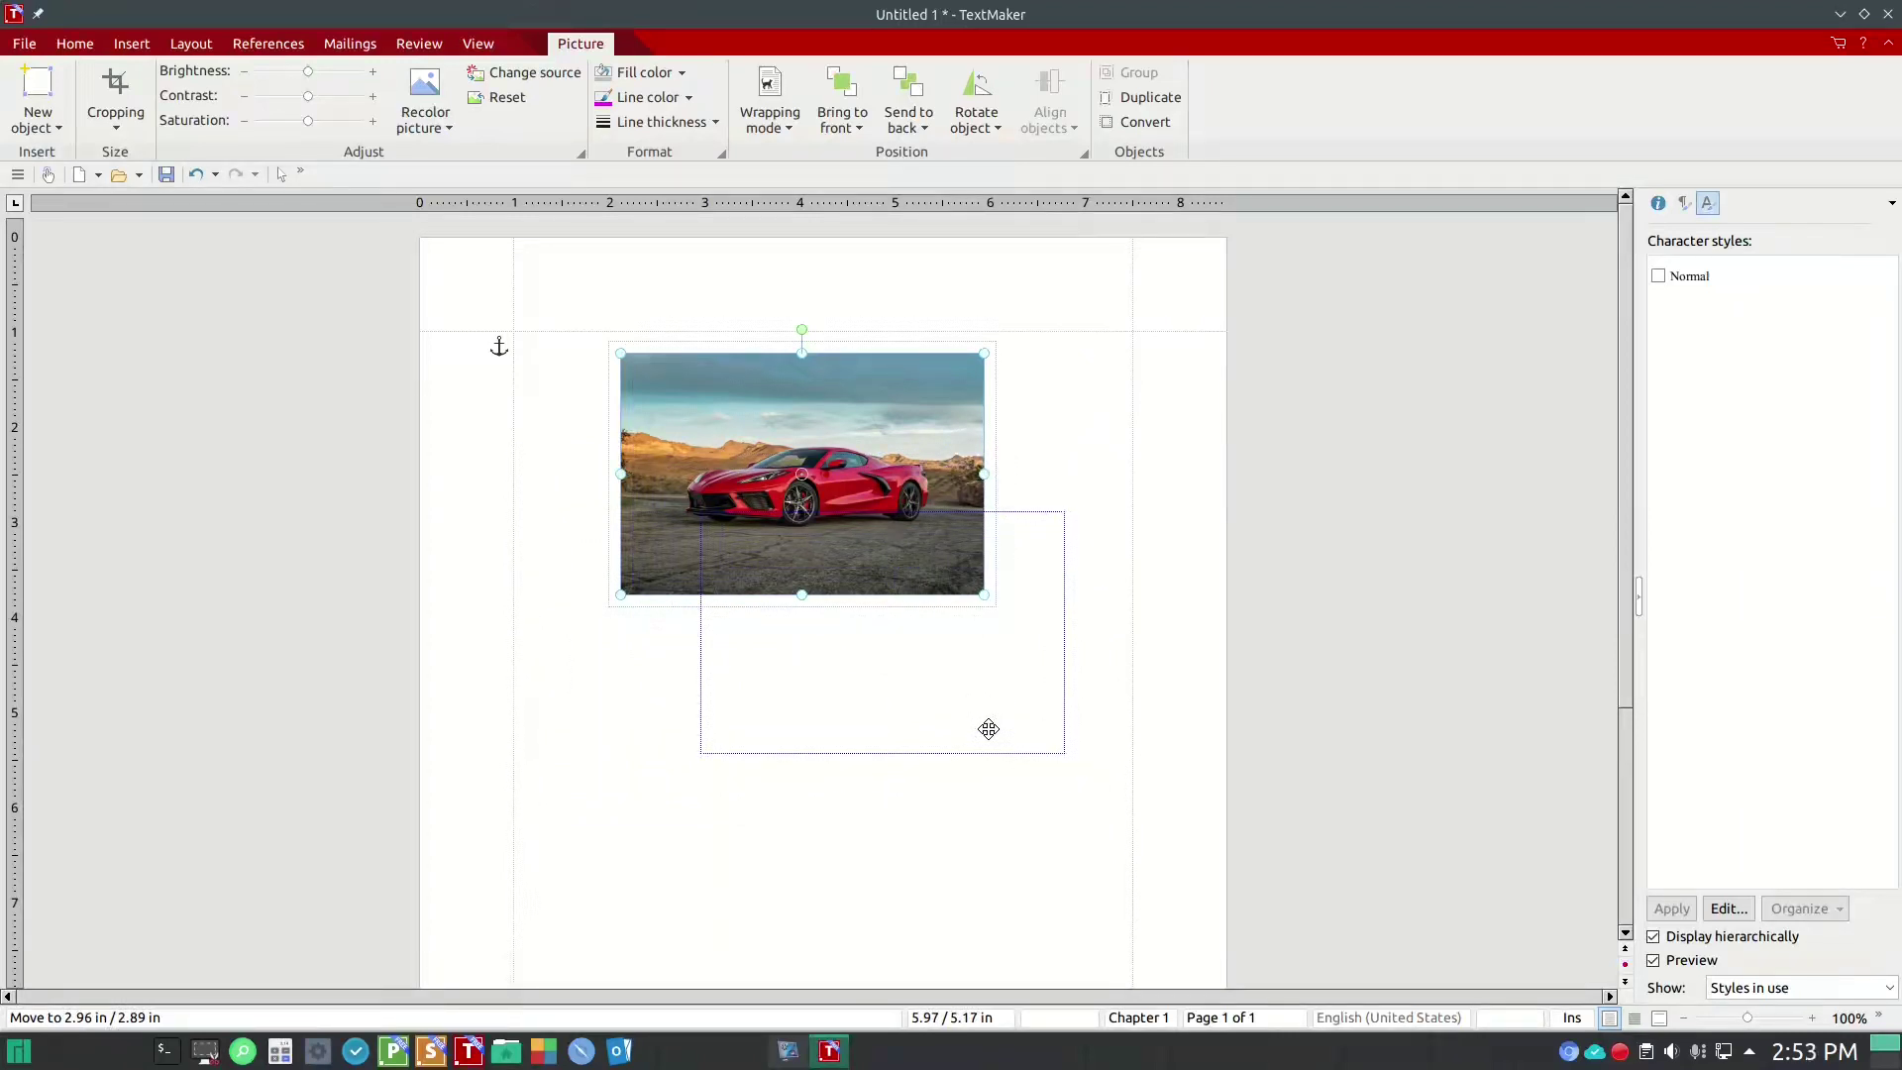
{"action": "left_click_drag", "start_coordinate": [988, 730], "coordinate": [878, 584]}
- Examine the car picture's object properties, from layout, format and filling through shadow, 3D and effects to AutoShapes
{"action": "right_click", "coordinate": [879, 585]}
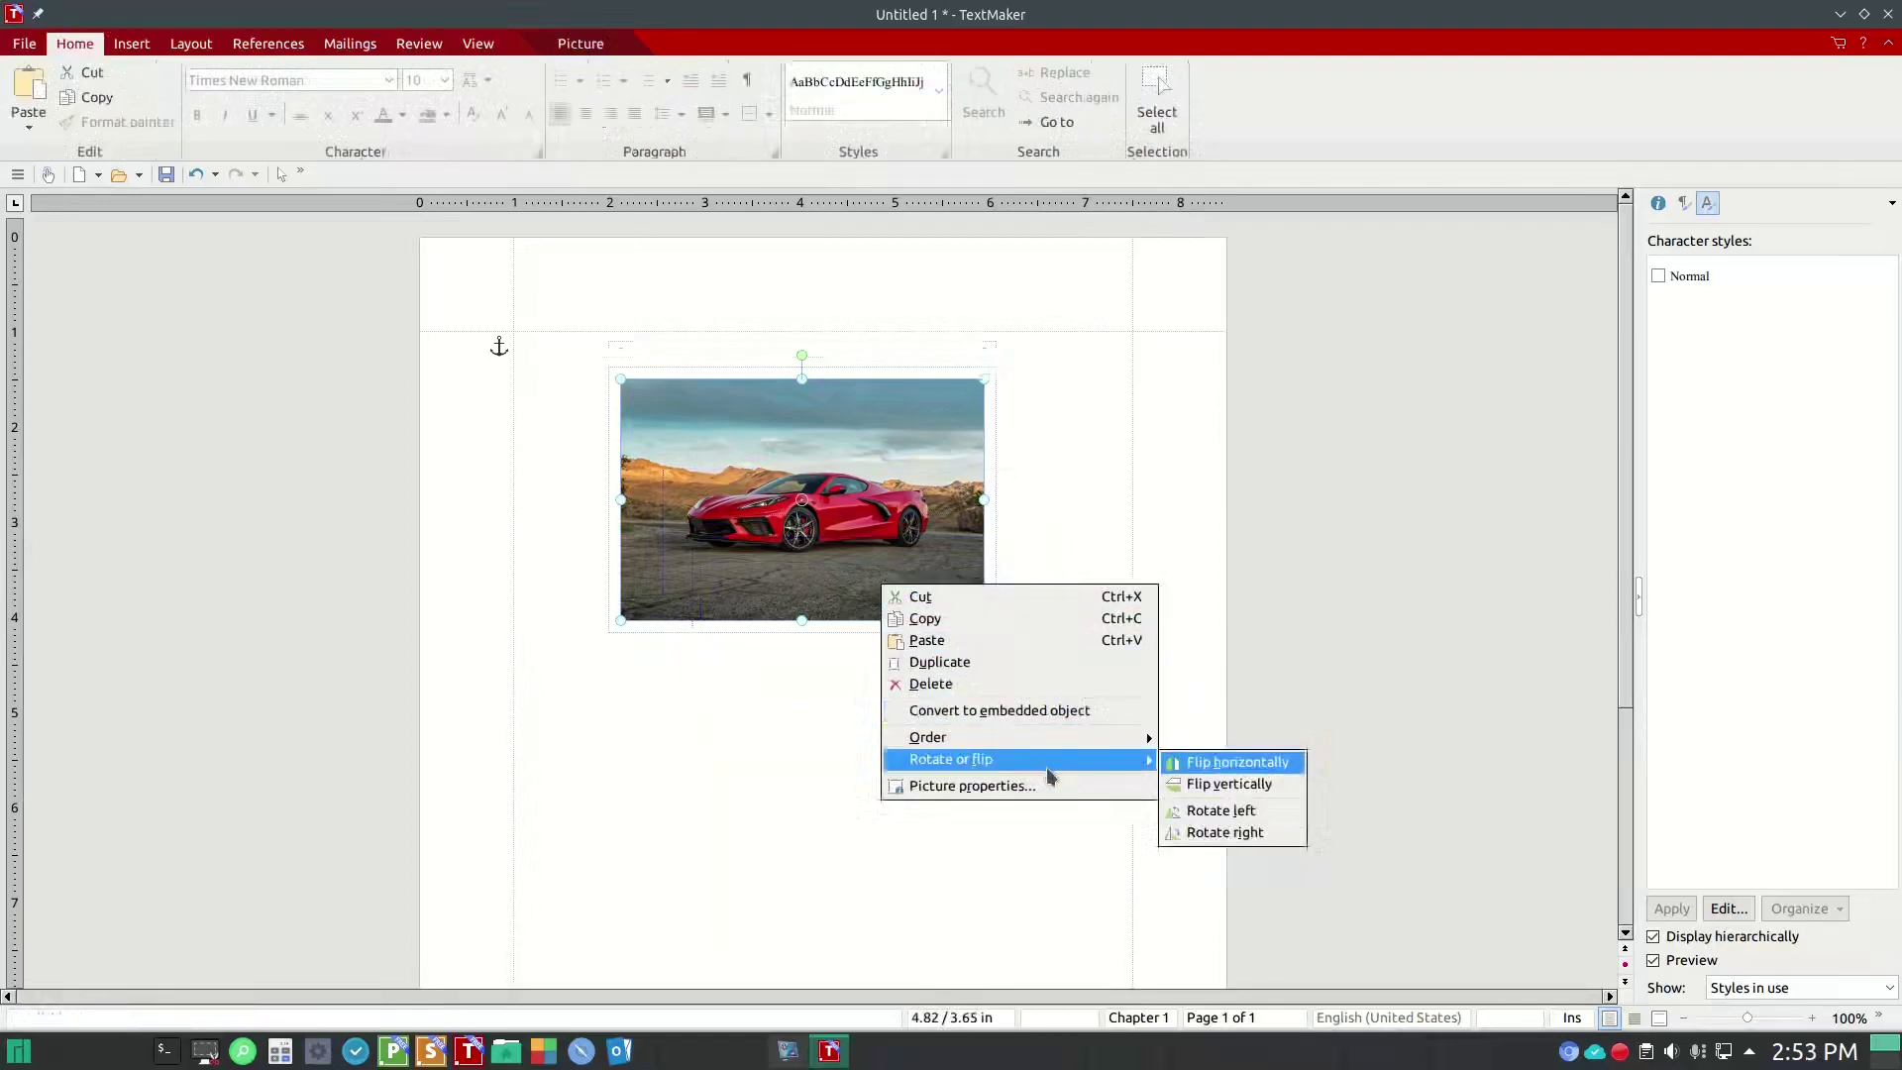
{"action": "mouse_move", "coordinate": [1058, 745]}
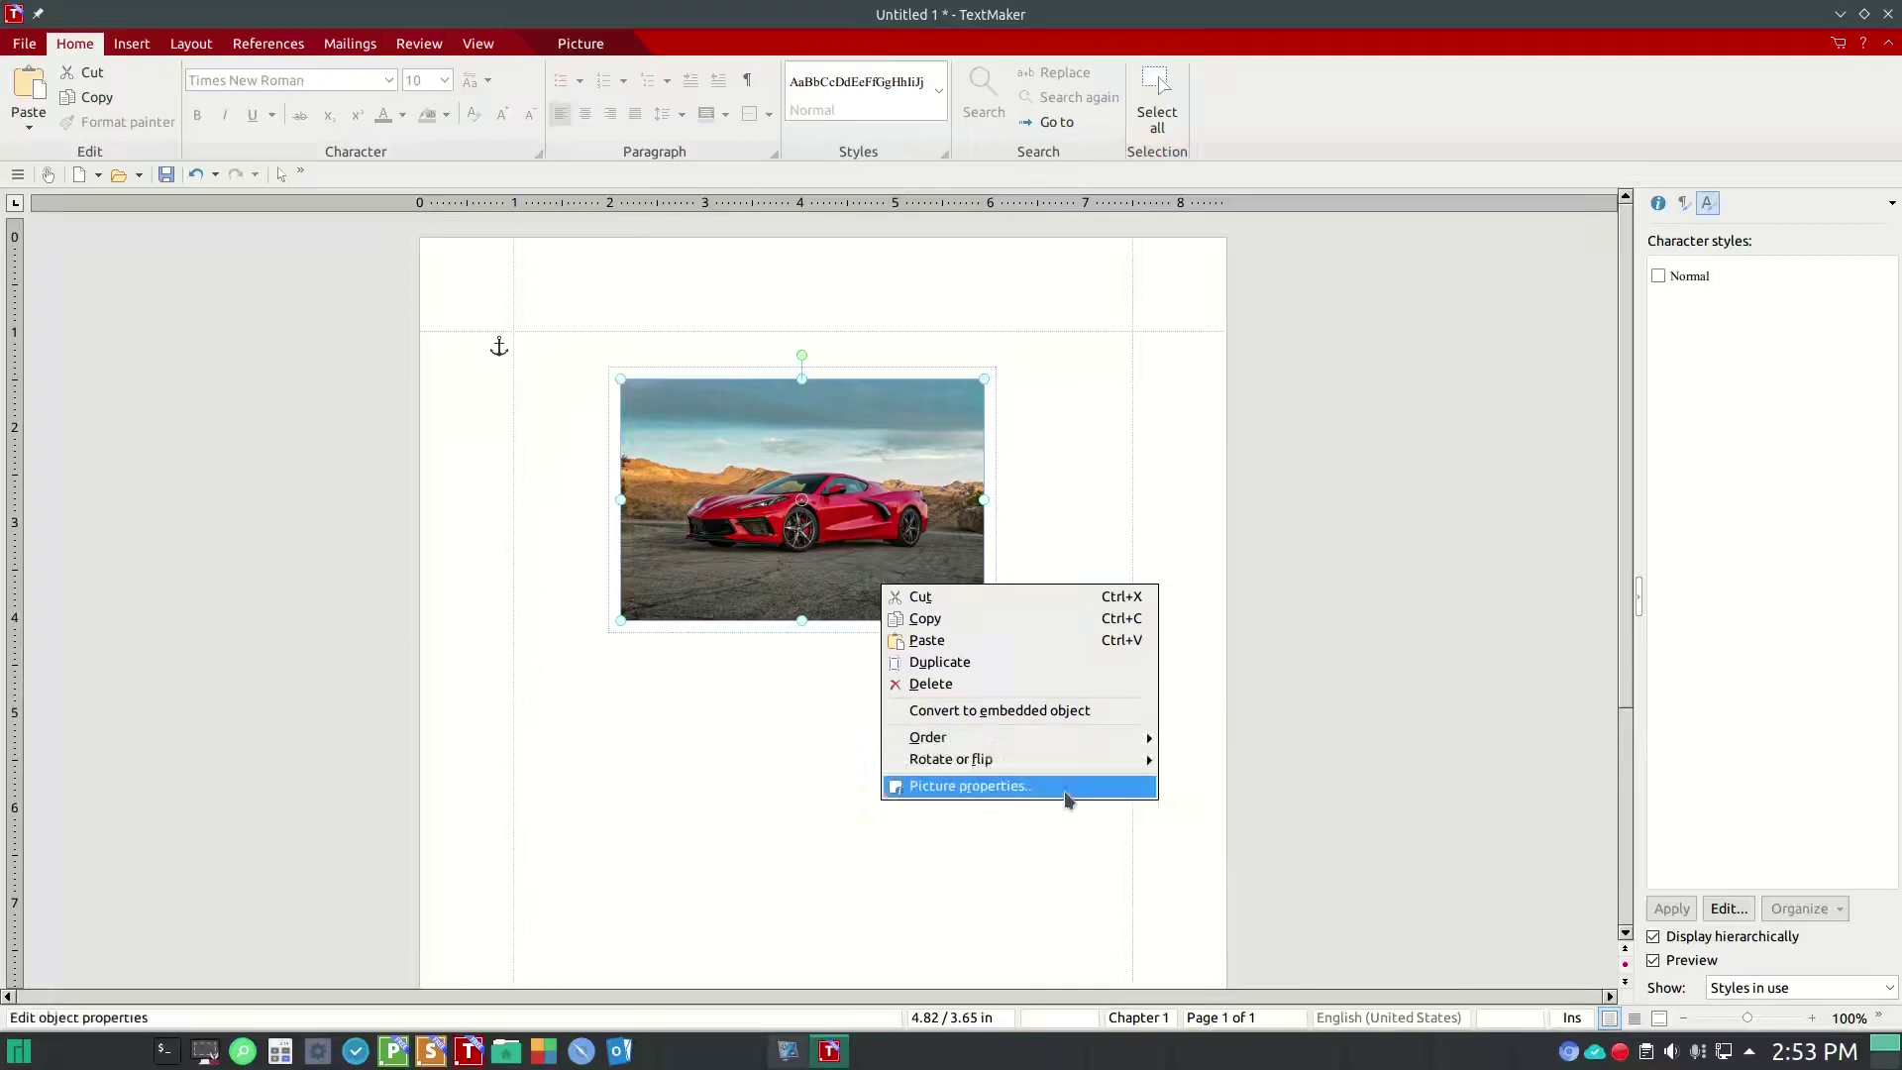
{"action": "left_click", "coordinate": [1066, 788]}
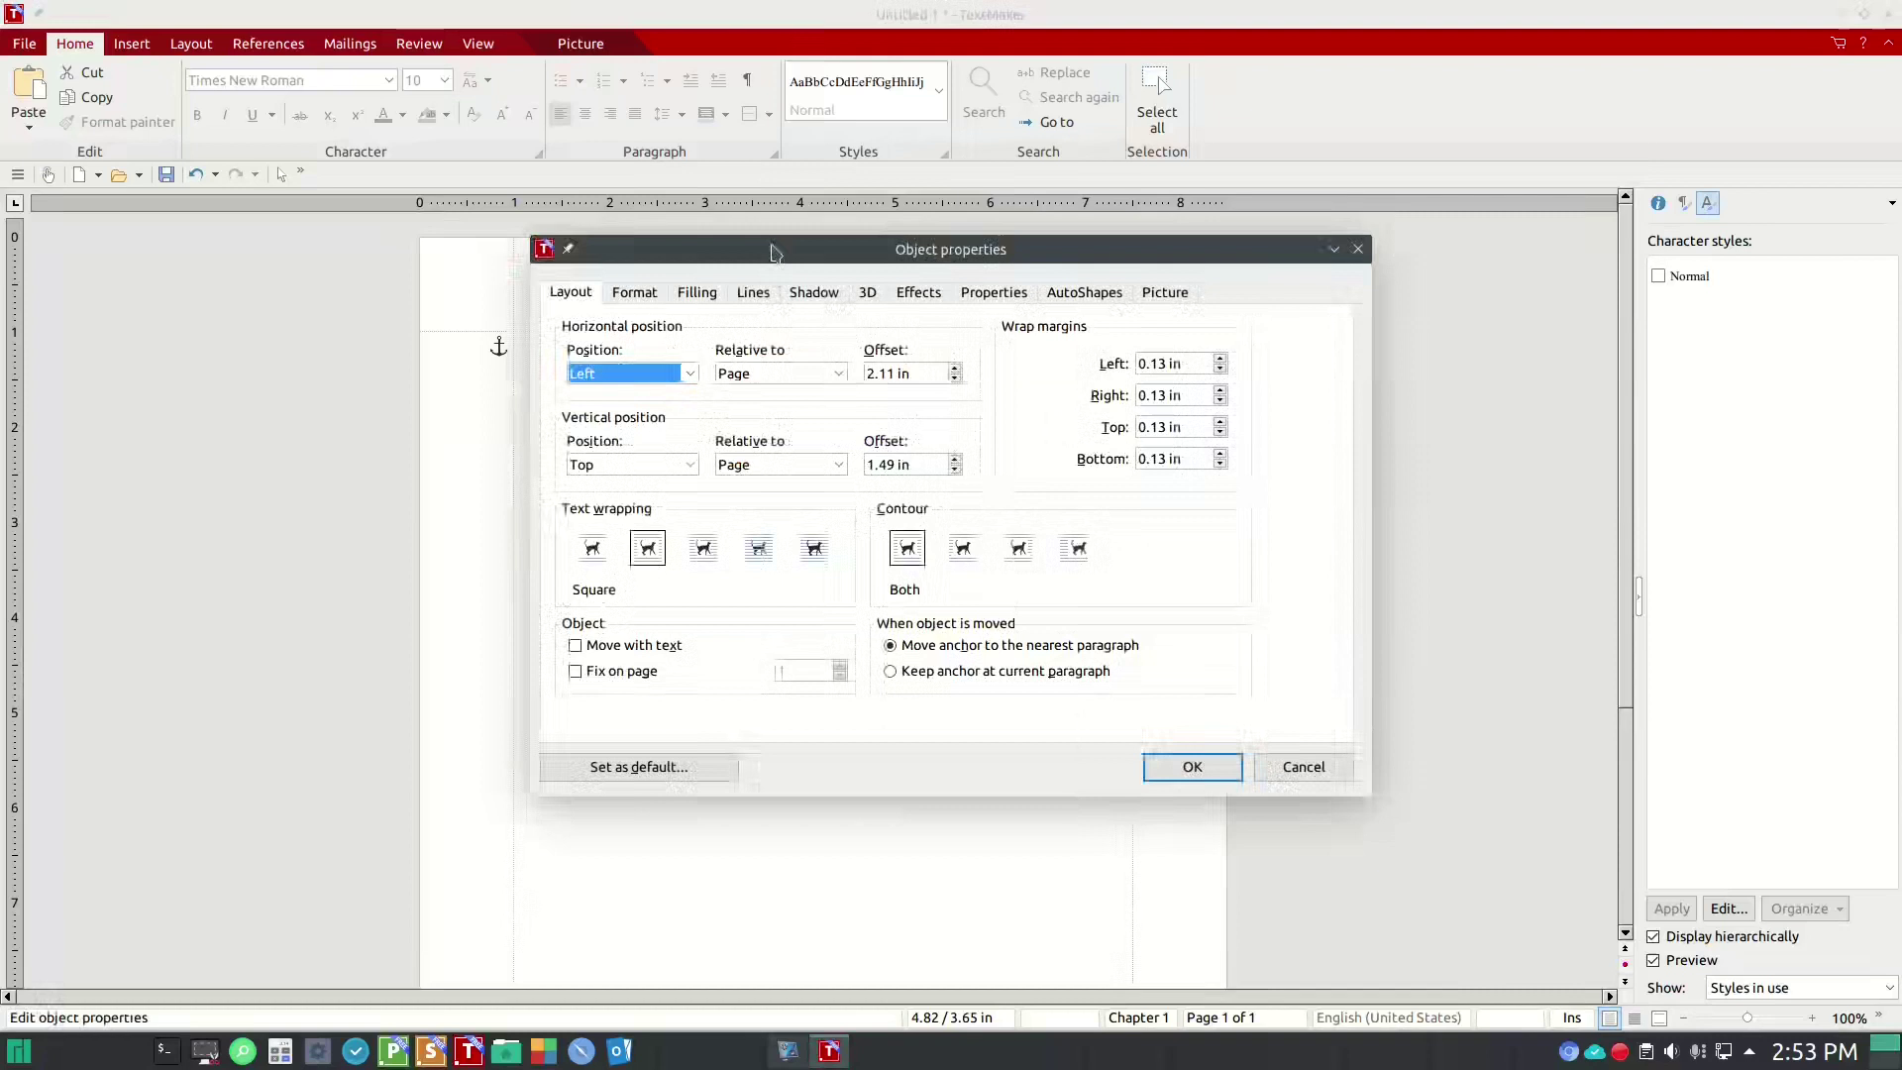
{"action": "left_click_drag", "start_coordinate": [775, 253], "coordinate": [664, 272]}
{"action": "left_click", "coordinate": [522, 312]}
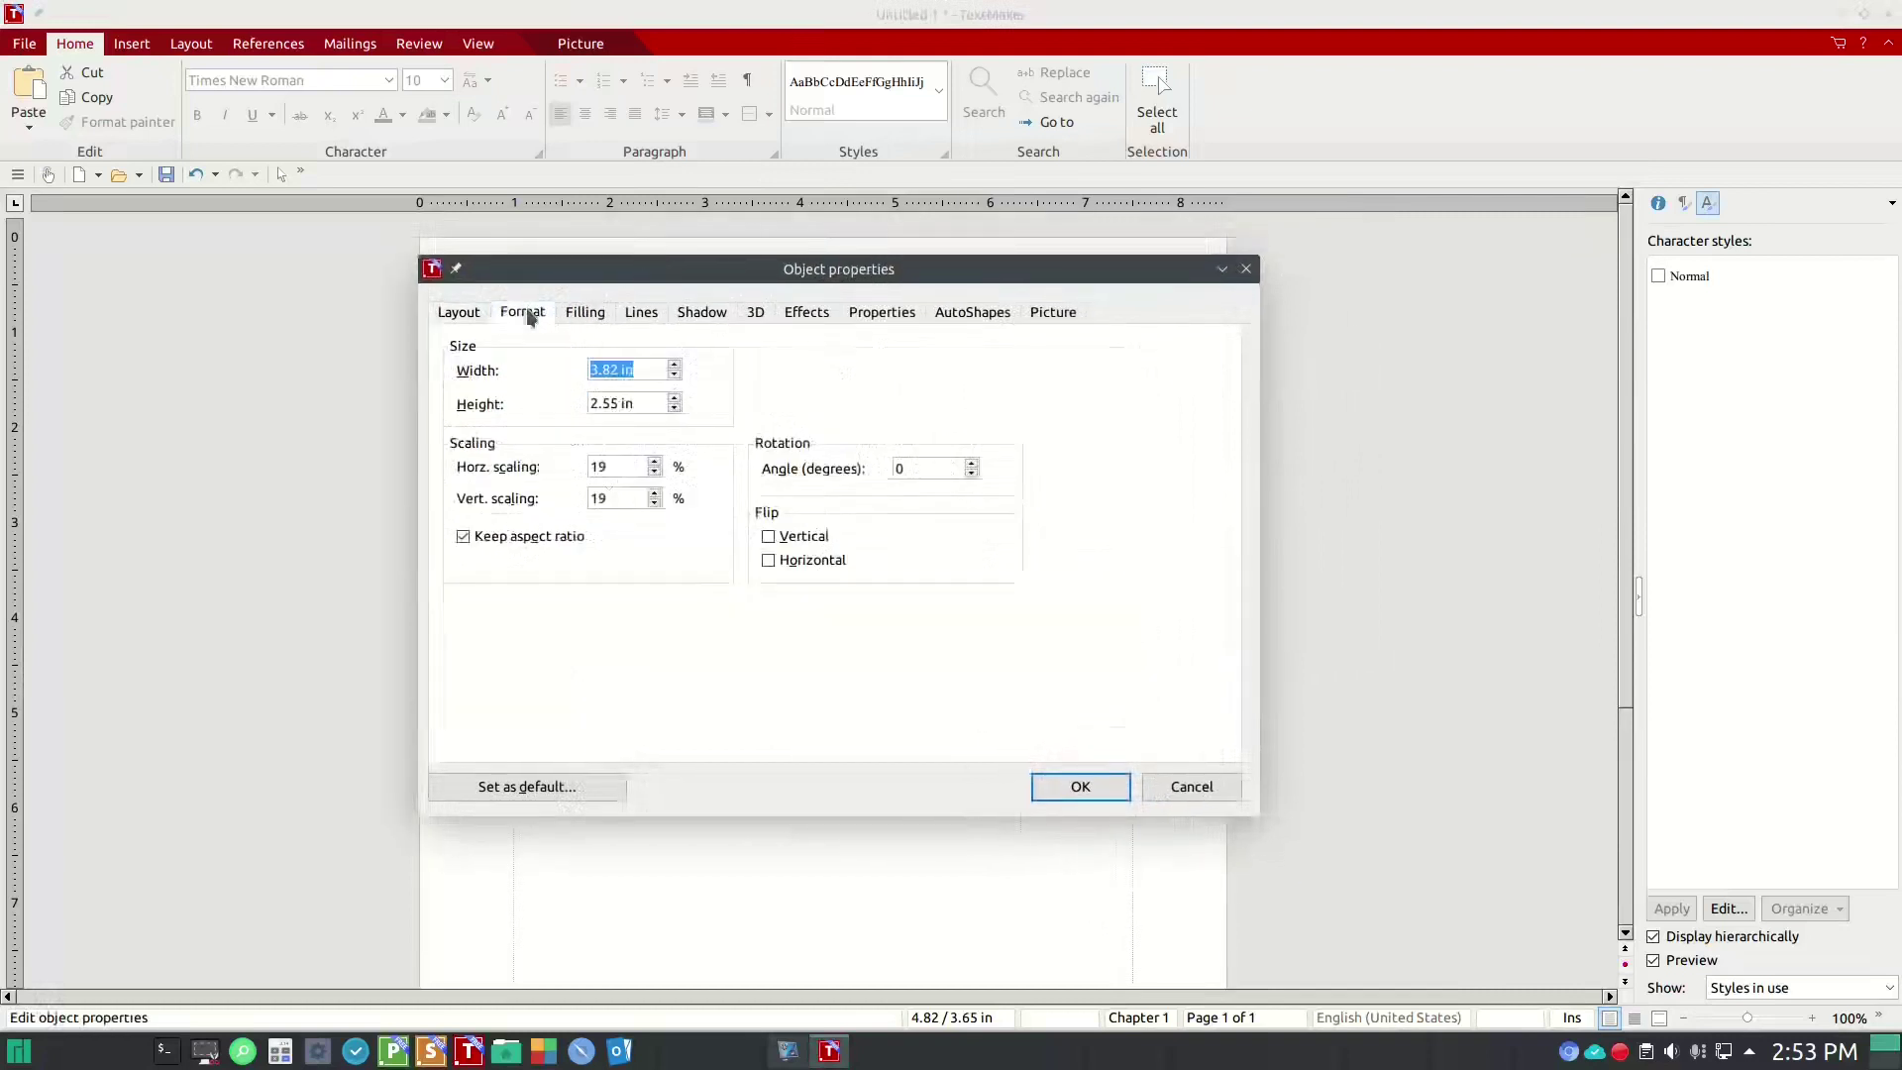
{"action": "left_click", "coordinate": [600, 315]}
{"action": "left_click", "coordinate": [639, 313]}
{"action": "left_click", "coordinate": [698, 314]}
{"action": "left_click", "coordinate": [758, 313]}
{"action": "left_click", "coordinate": [803, 312]}
{"action": "left_click", "coordinate": [883, 313]}
{"action": "left_click", "coordinate": [991, 315]}
- Preview the light red colour variation on the car picture and discard it
{"action": "left_click", "coordinate": [1054, 313]}
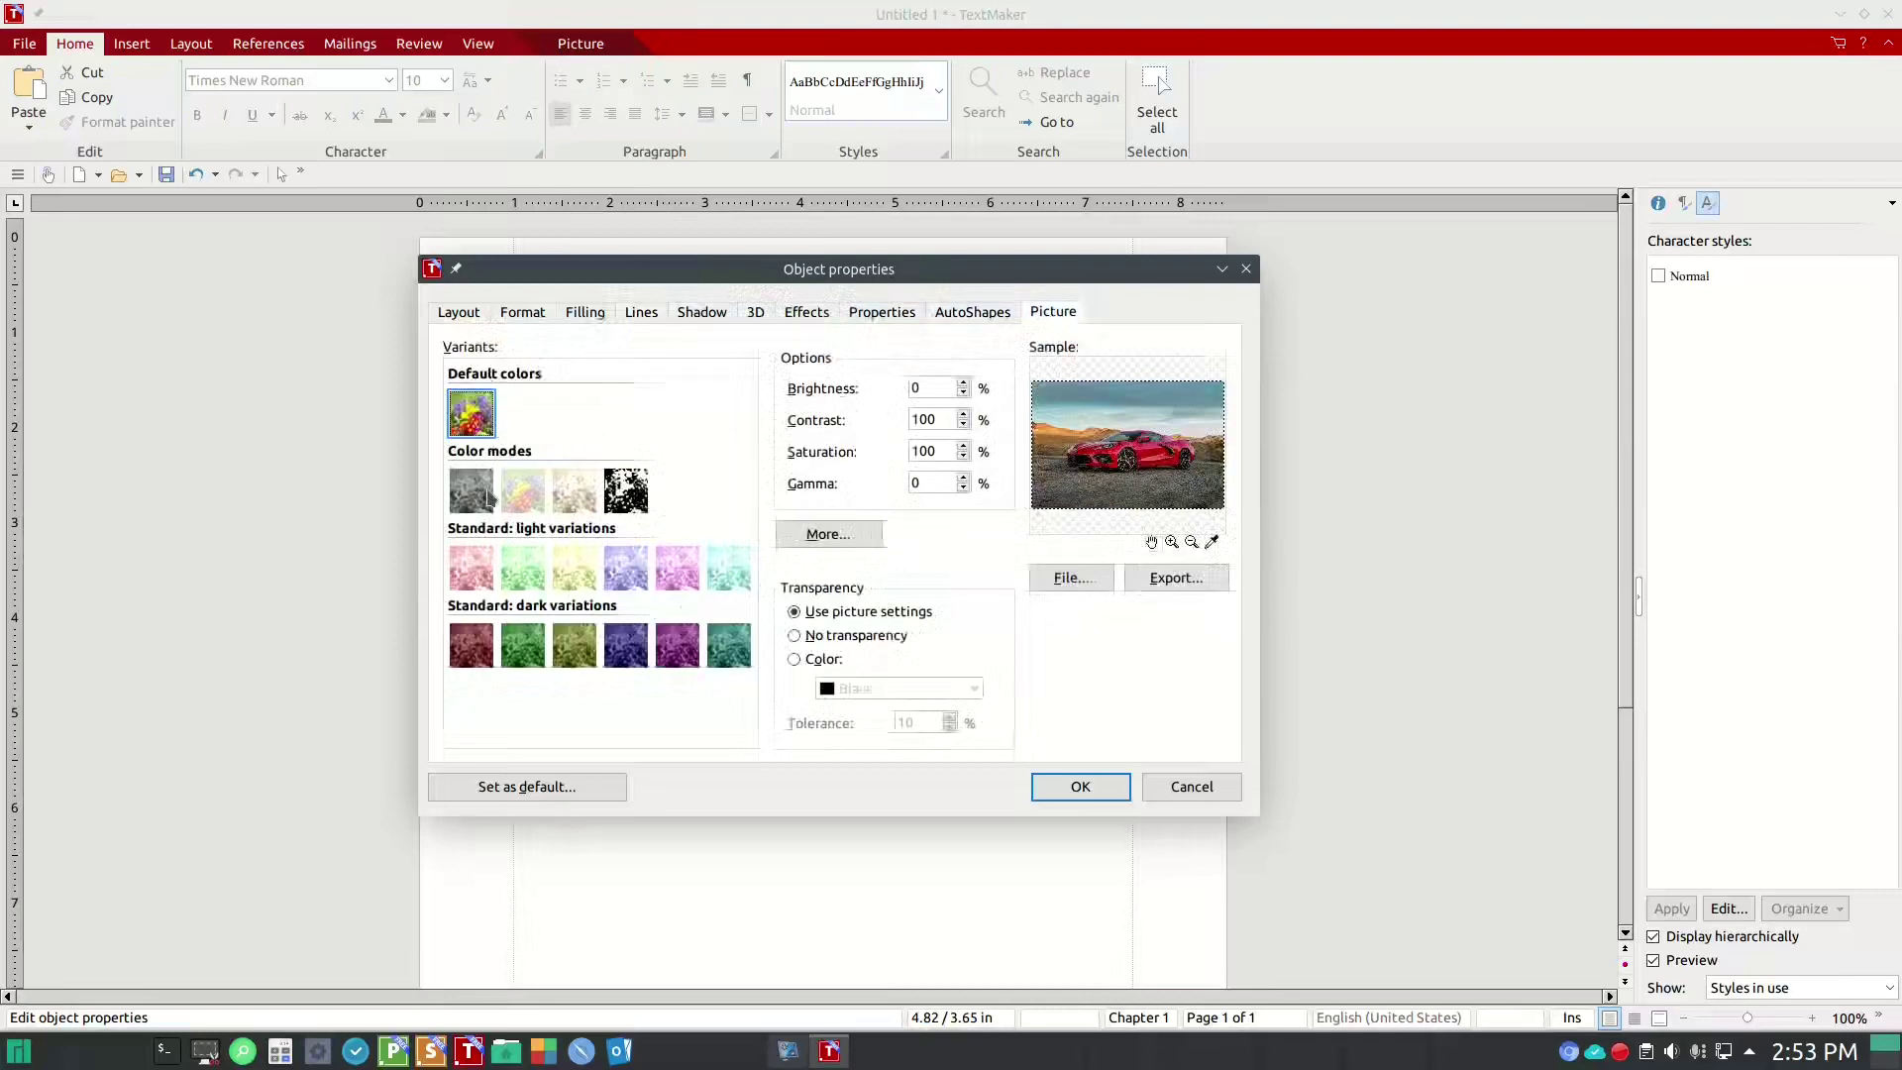
{"action": "left_click", "coordinate": [490, 577]}
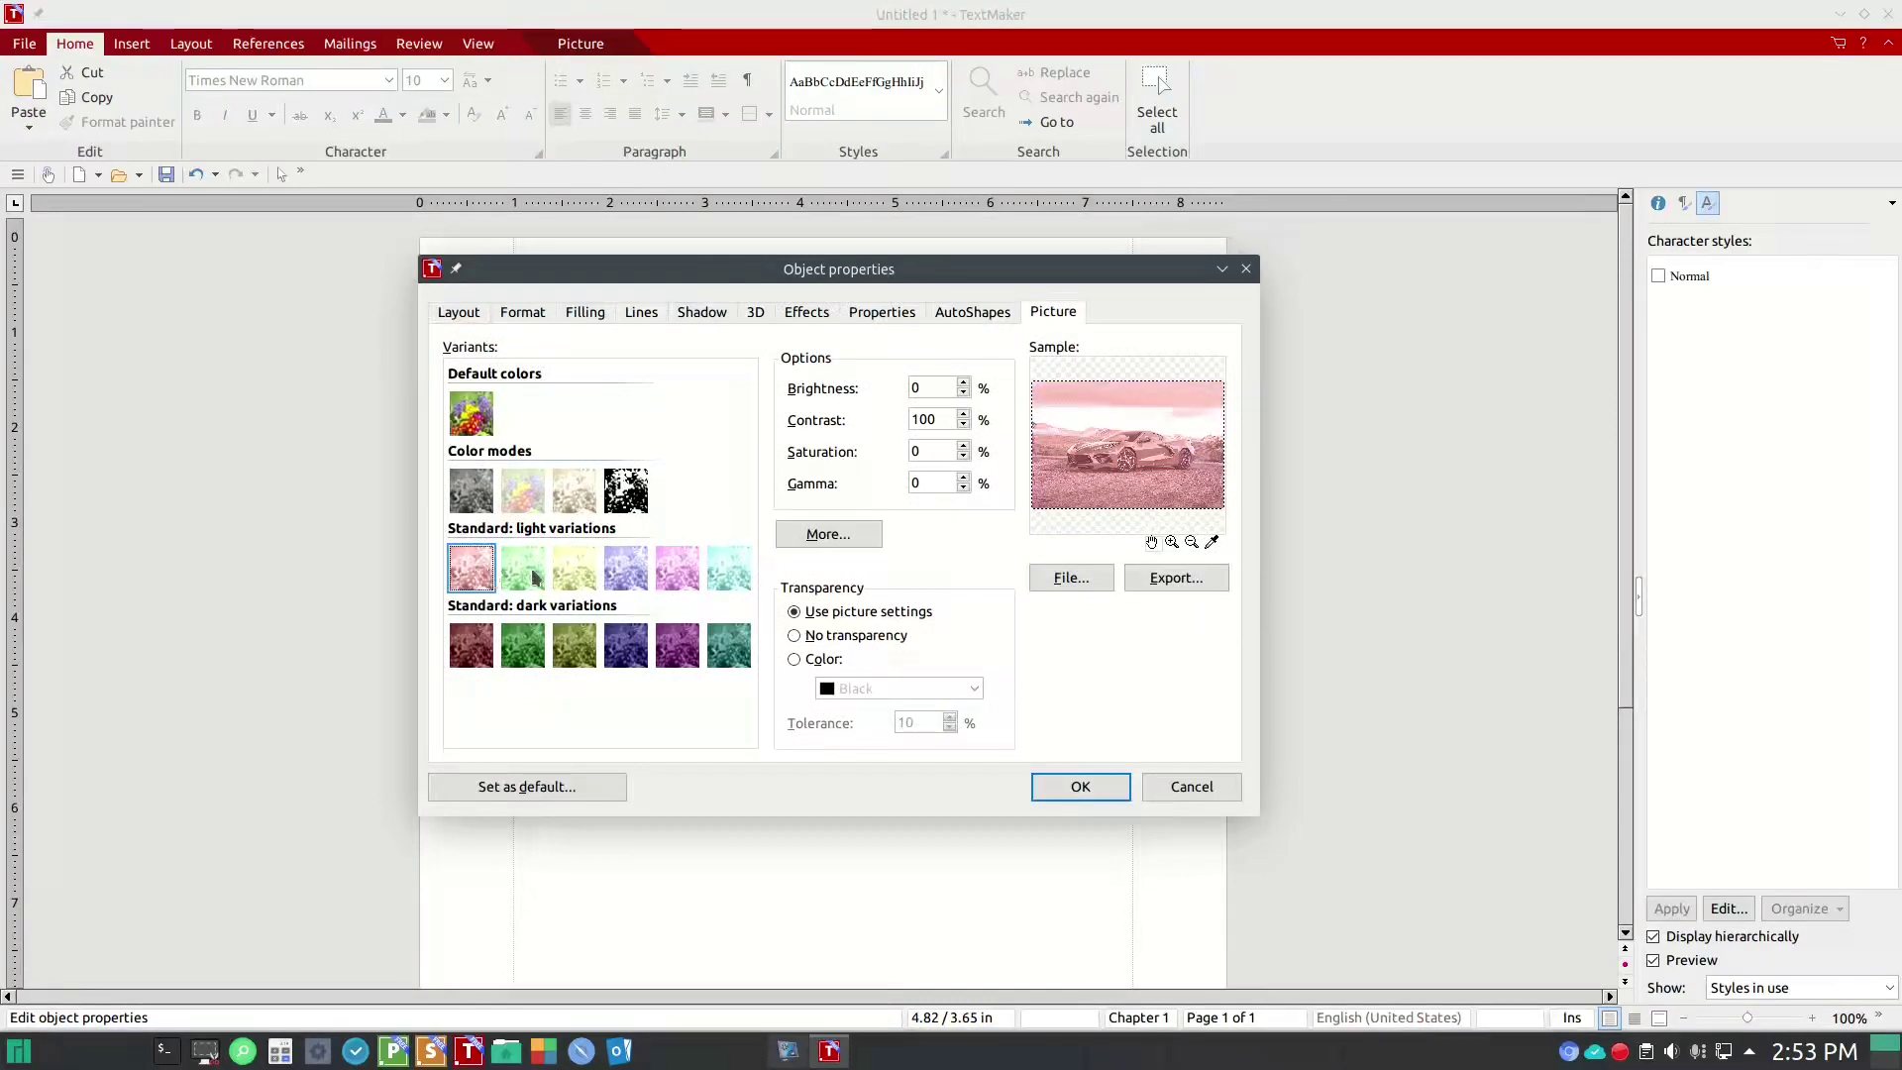
{"action": "left_click", "coordinate": [1184, 790]}
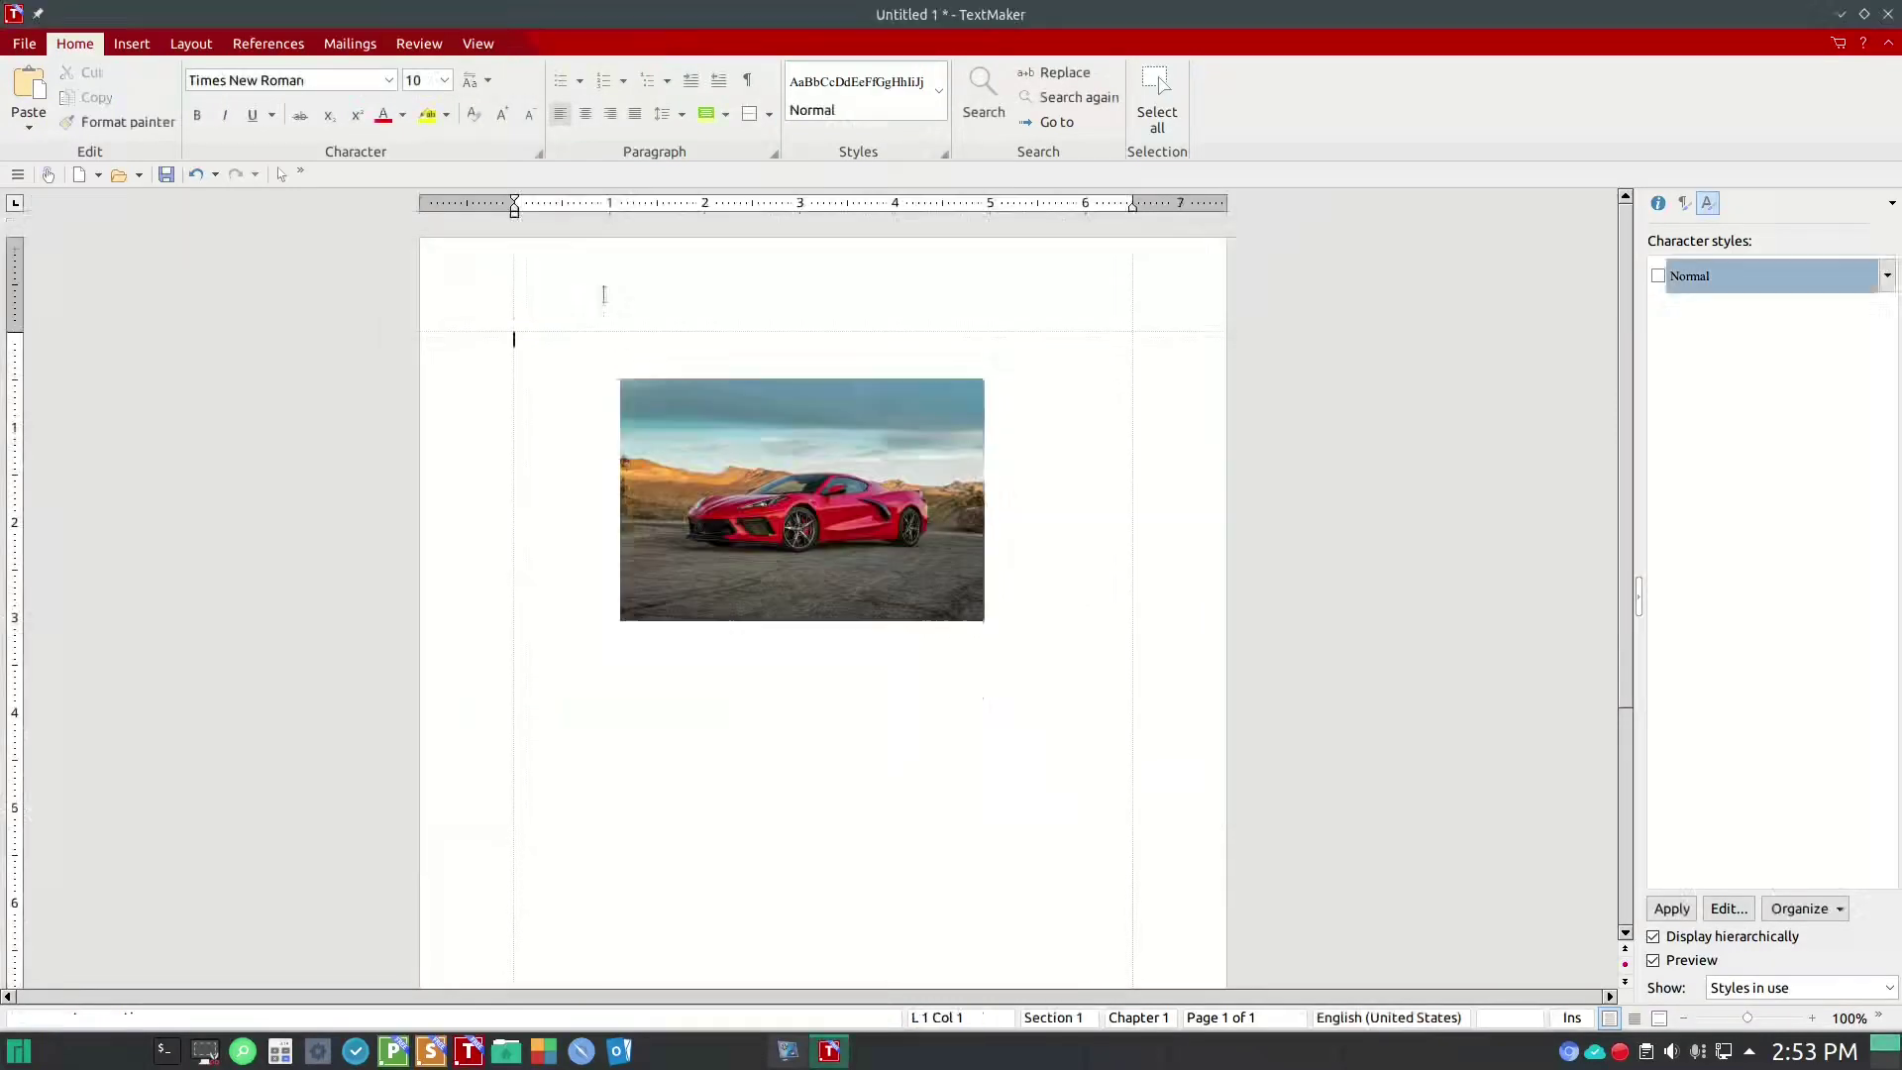
- View the AutoShapes and the line and connector types that can be inserted
{"action": "left_click", "coordinate": [132, 45]}
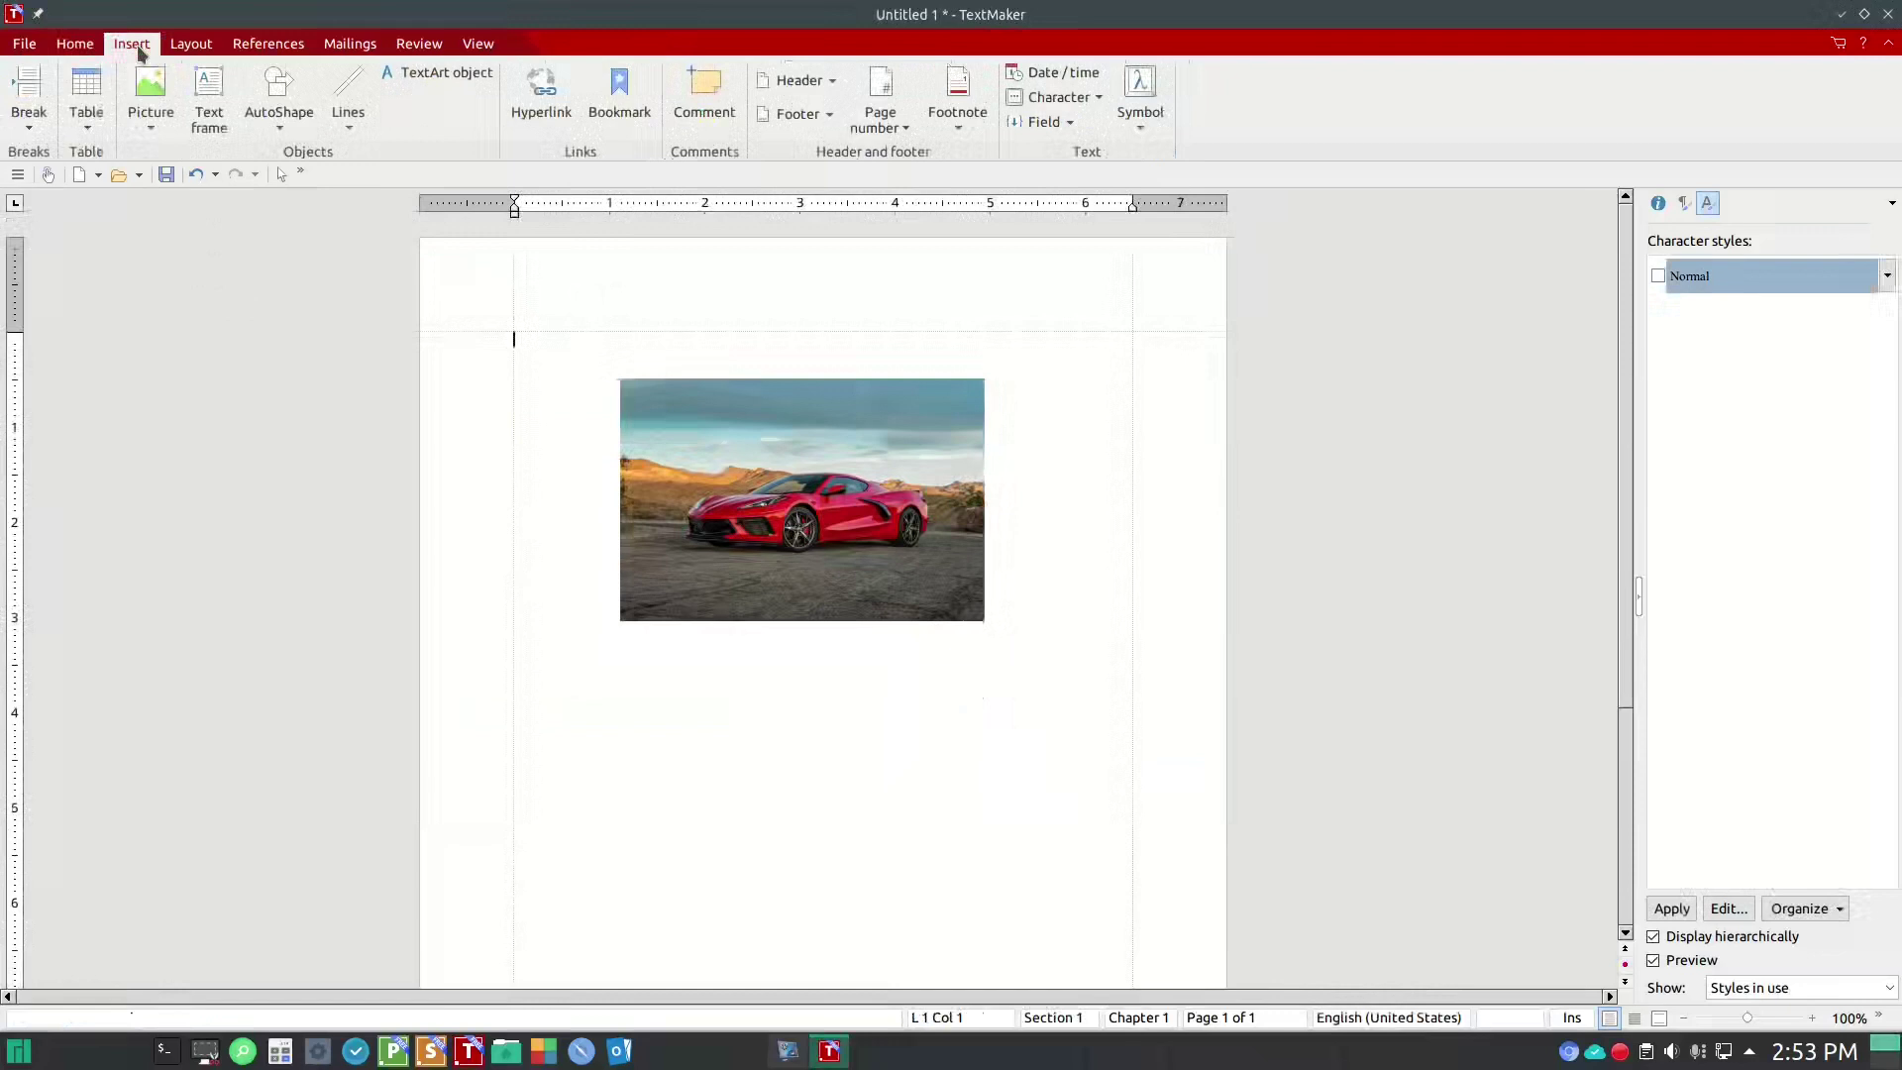
{"action": "left_click", "coordinate": [276, 74]}
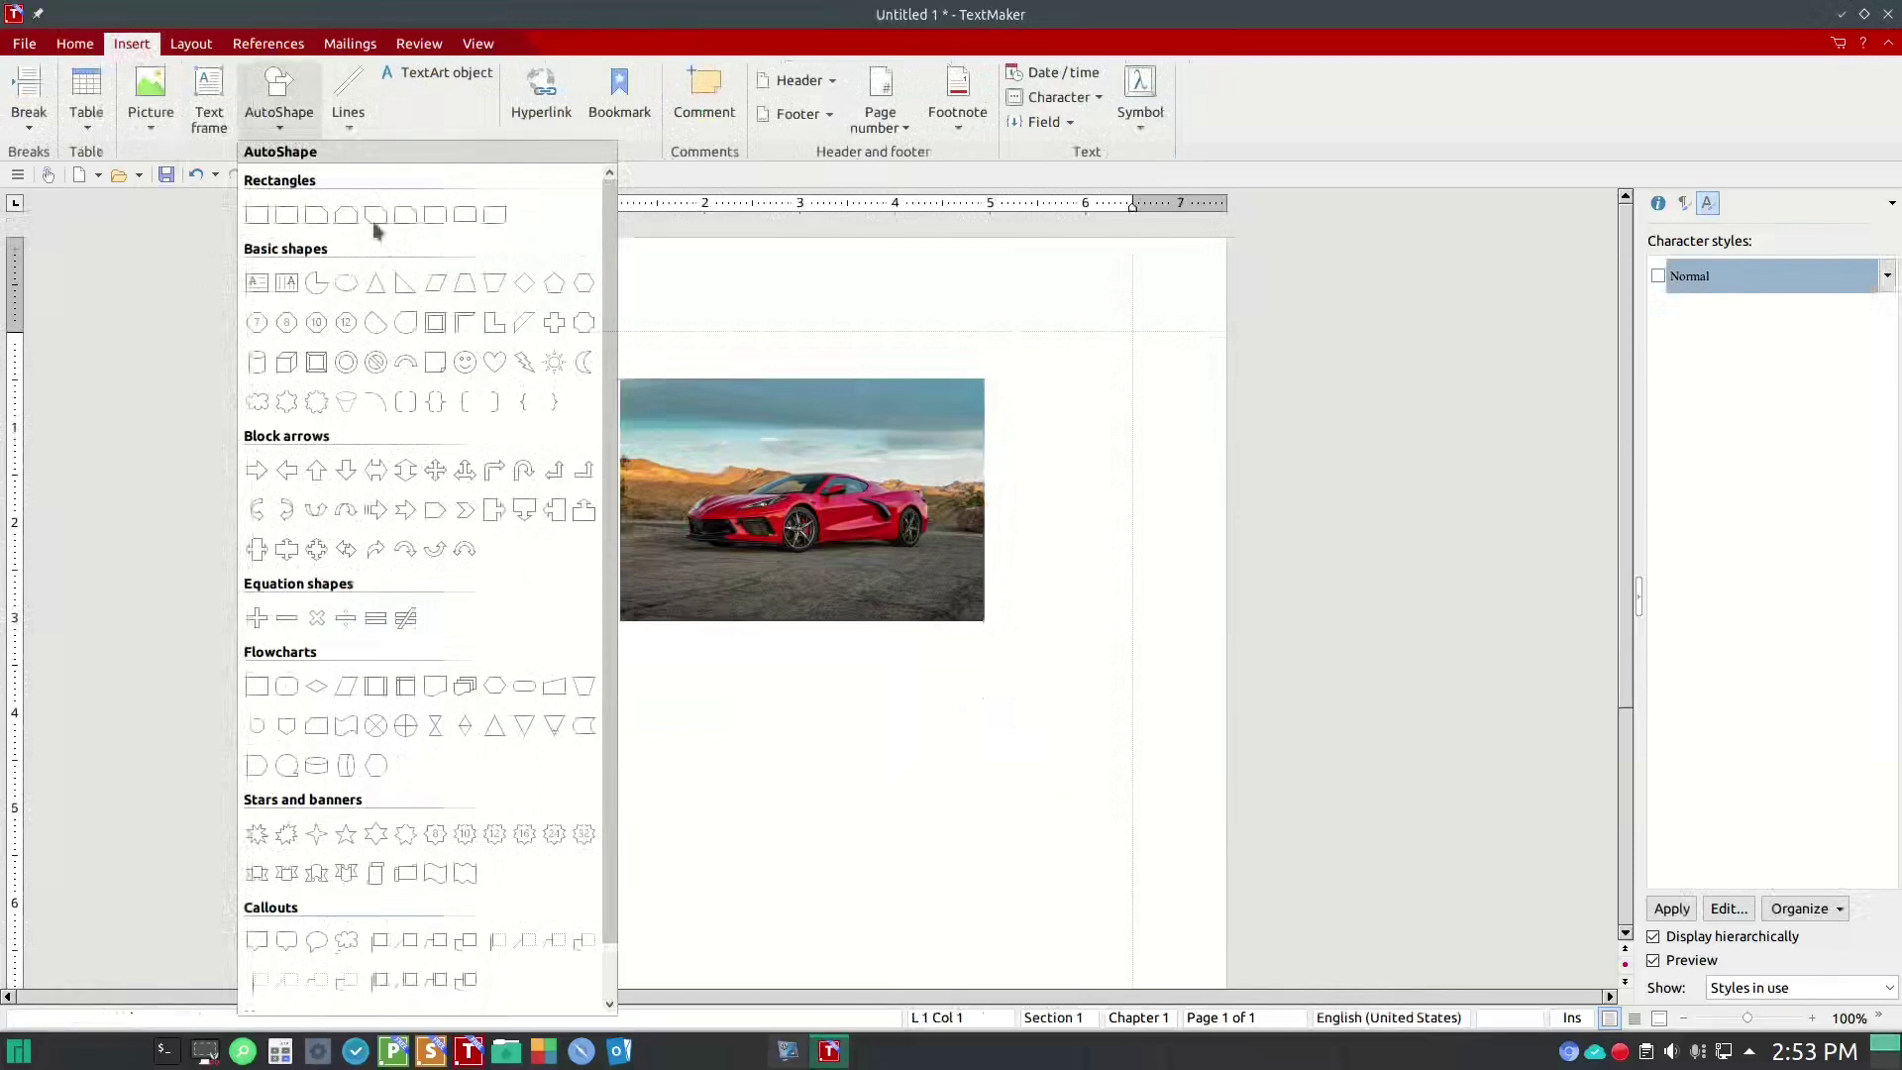
{"action": "scroll", "coordinate": [475, 383], "scroll_direction": "down", "scroll_amount": 1}
{"action": "scroll", "coordinate": [474, 383], "scroll_direction": "up", "scroll_amount": 1}
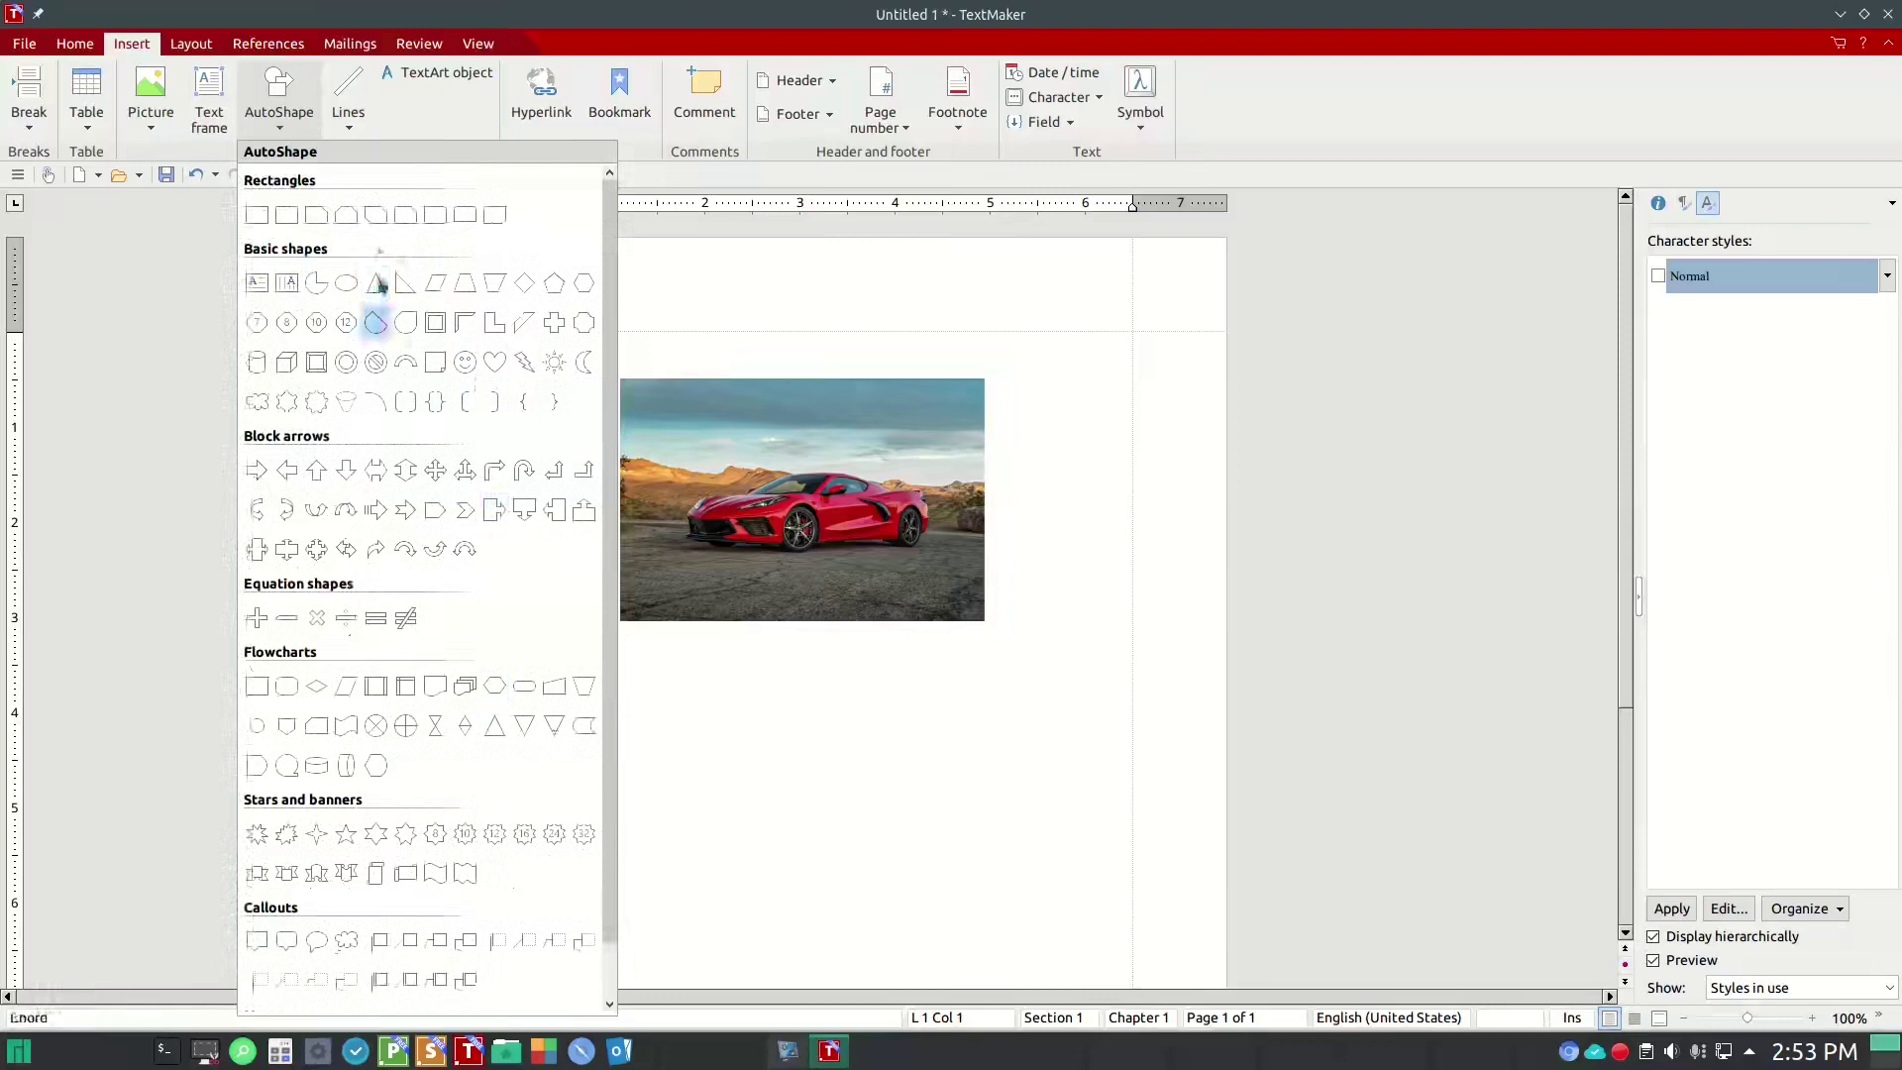
{"action": "left_click", "coordinate": [359, 123]}
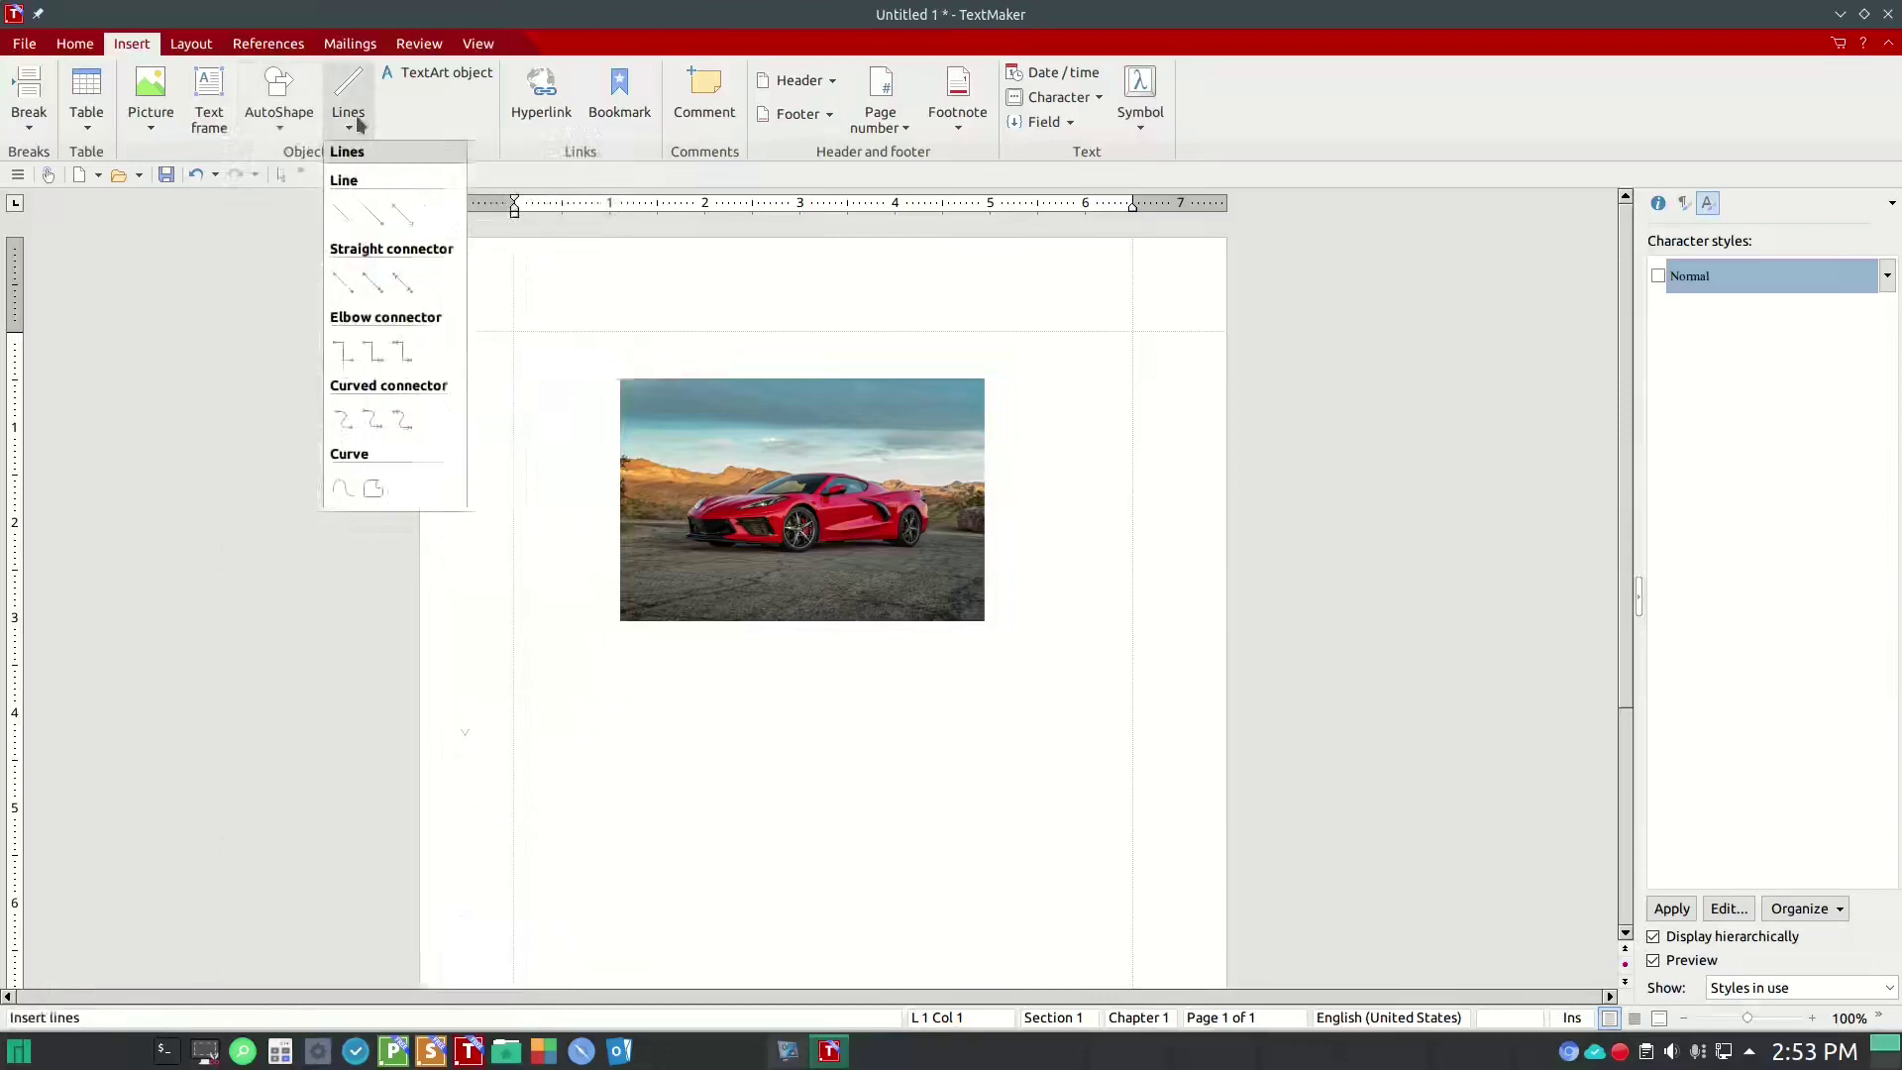
- Browse the TextArt variants and insert a TextArt object reading SoftMaker in the default outline style
{"action": "left_click", "coordinate": [441, 75]}
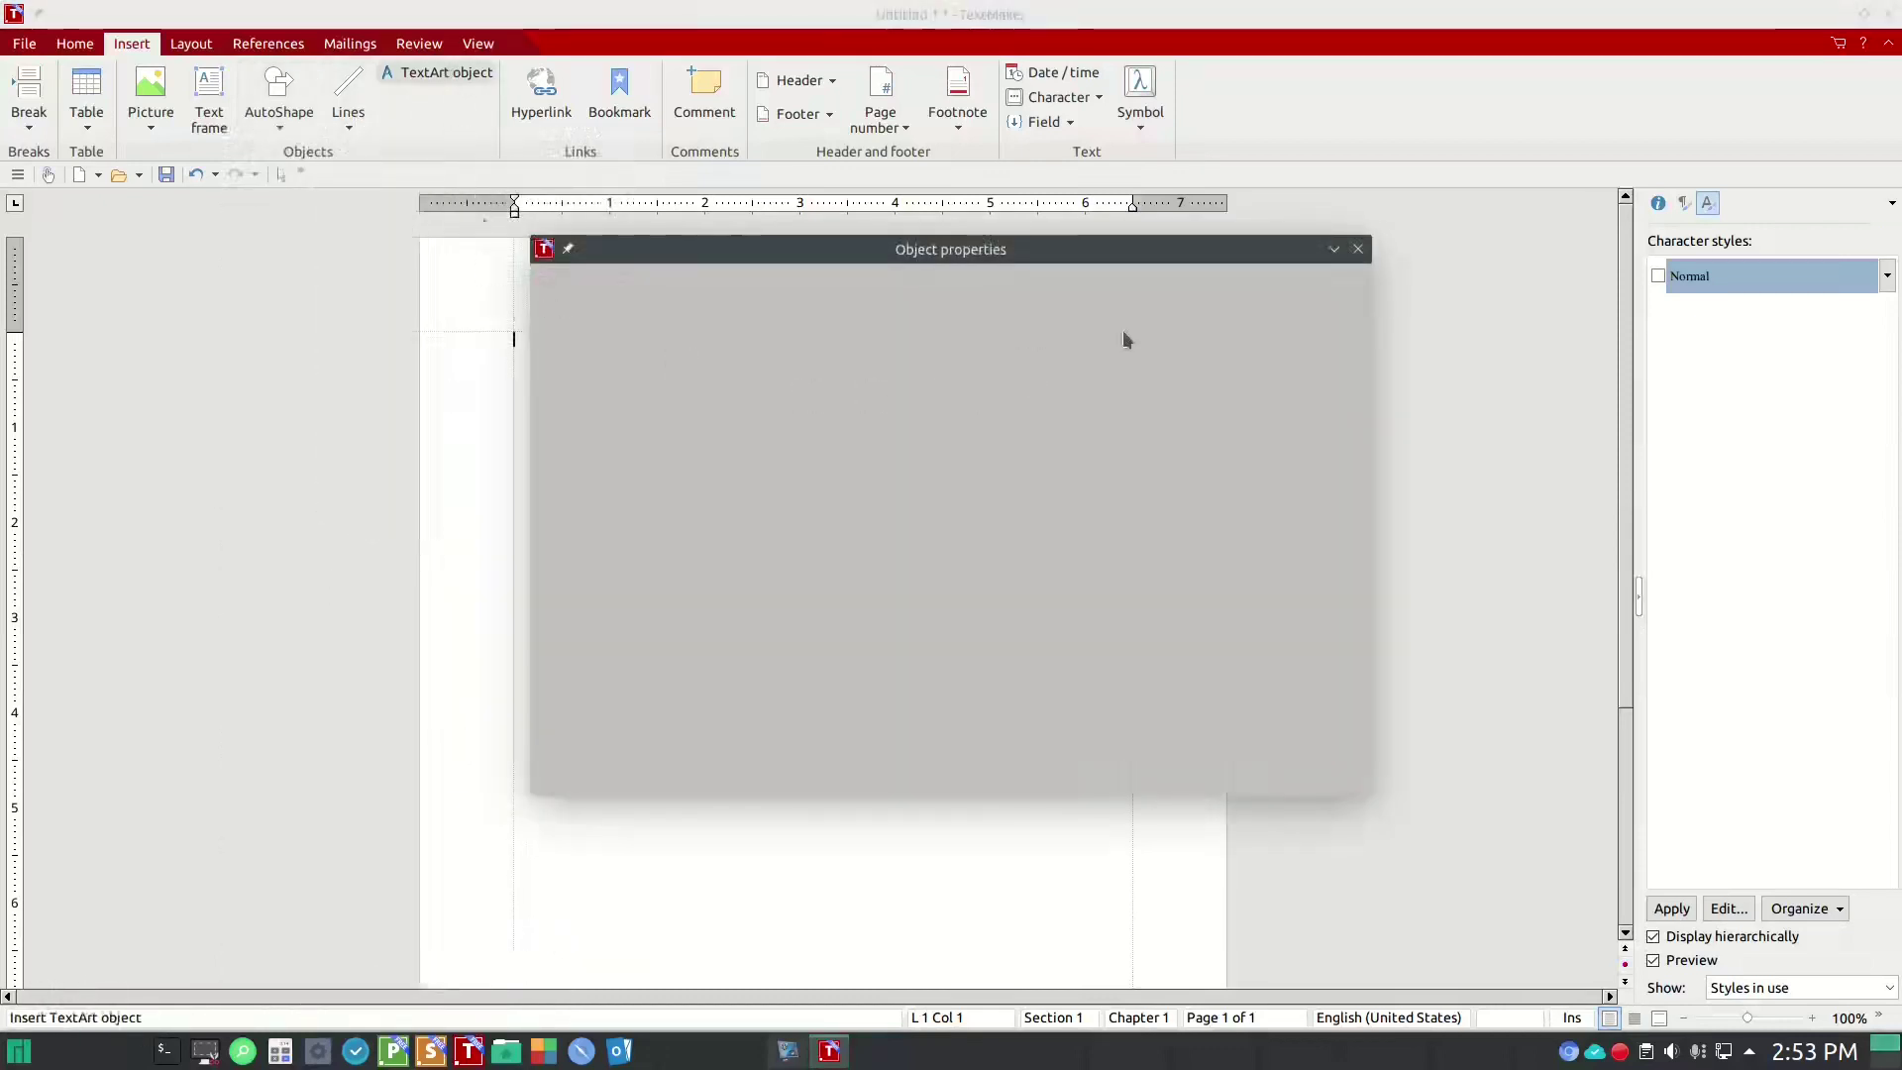
{"action": "left_click_drag", "start_coordinate": [1096, 251], "coordinate": [773, 260]}
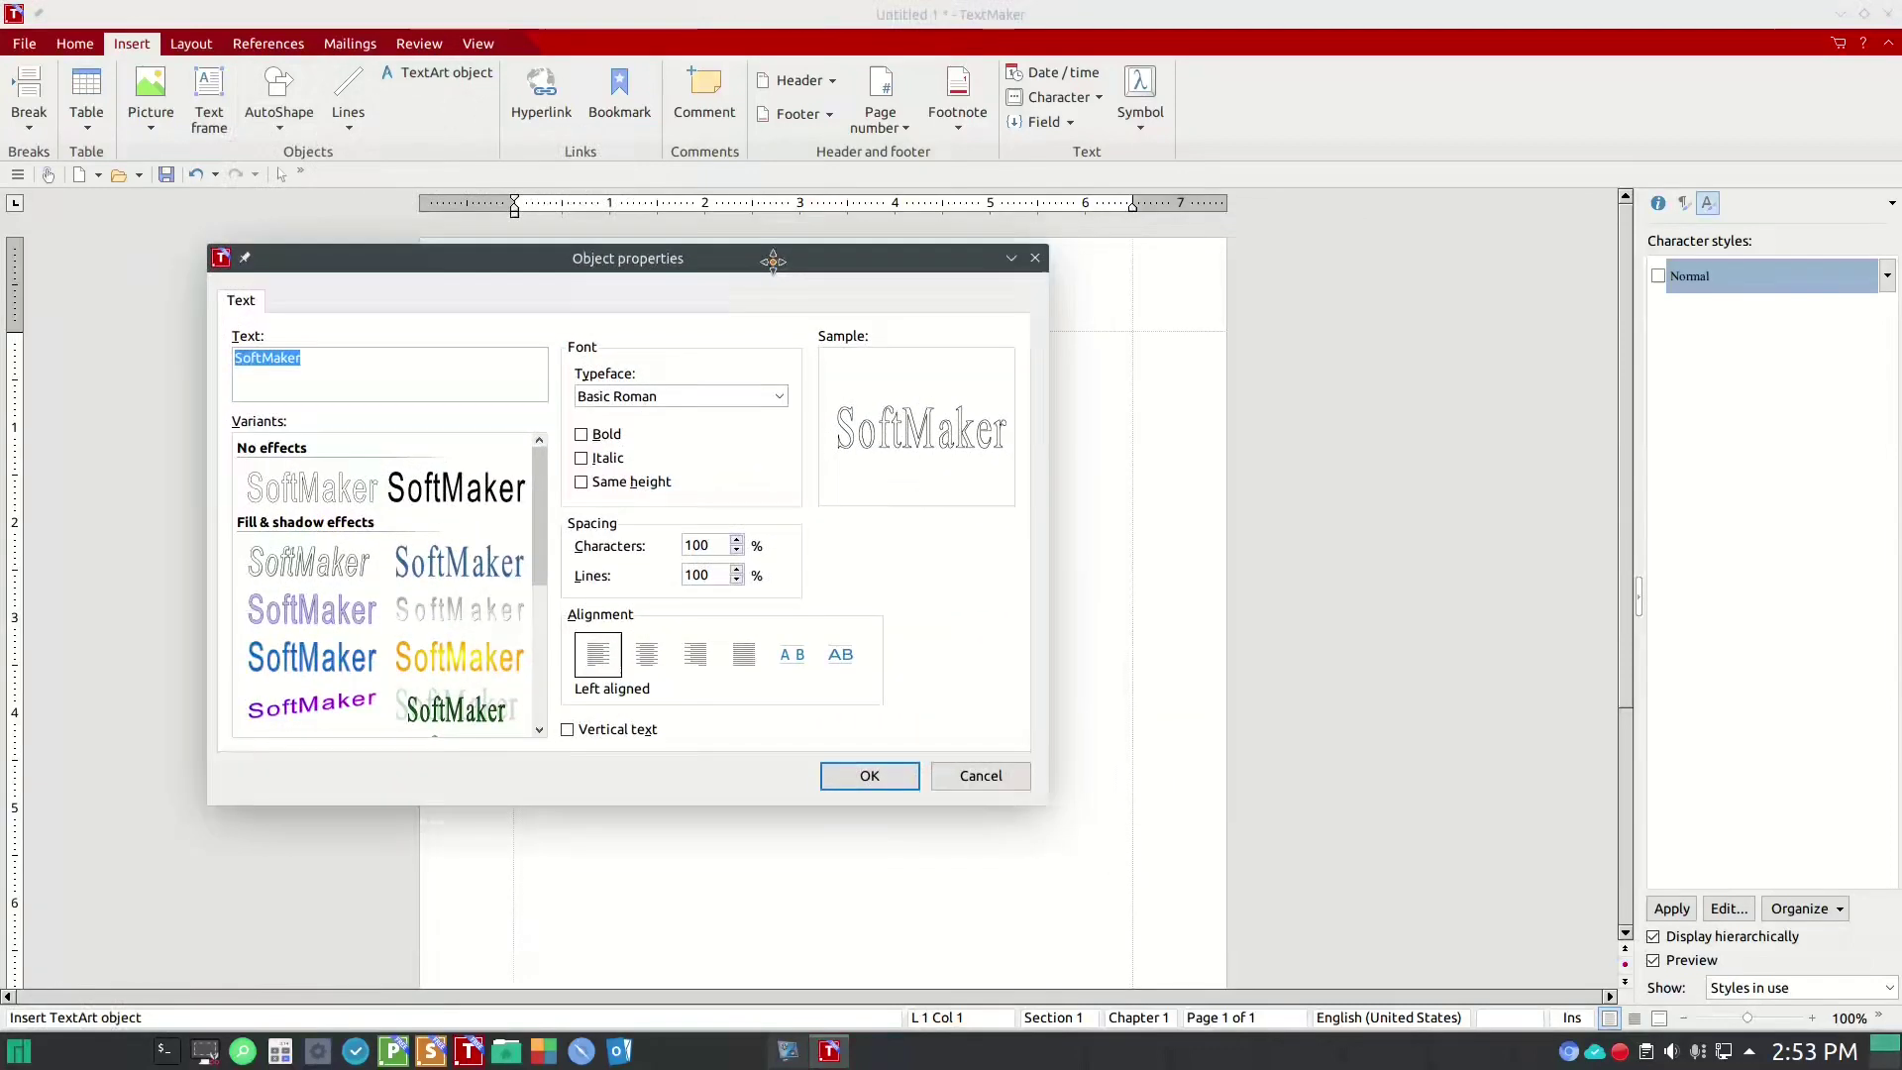
{"action": "scroll", "coordinate": [543, 605], "scroll_direction": "down", "scroll_amount": 1}
{"action": "scroll", "coordinate": [540, 610], "scroll_direction": "up", "scroll_amount": 1}
{"action": "scroll", "coordinate": [539, 561], "scroll_direction": "down", "scroll_amount": 5}
{"action": "scroll", "coordinate": [535, 575], "scroll_direction": "up", "scroll_amount": 4}
{"action": "scroll", "coordinate": [543, 715], "scroll_direction": "down", "scroll_amount": 5}
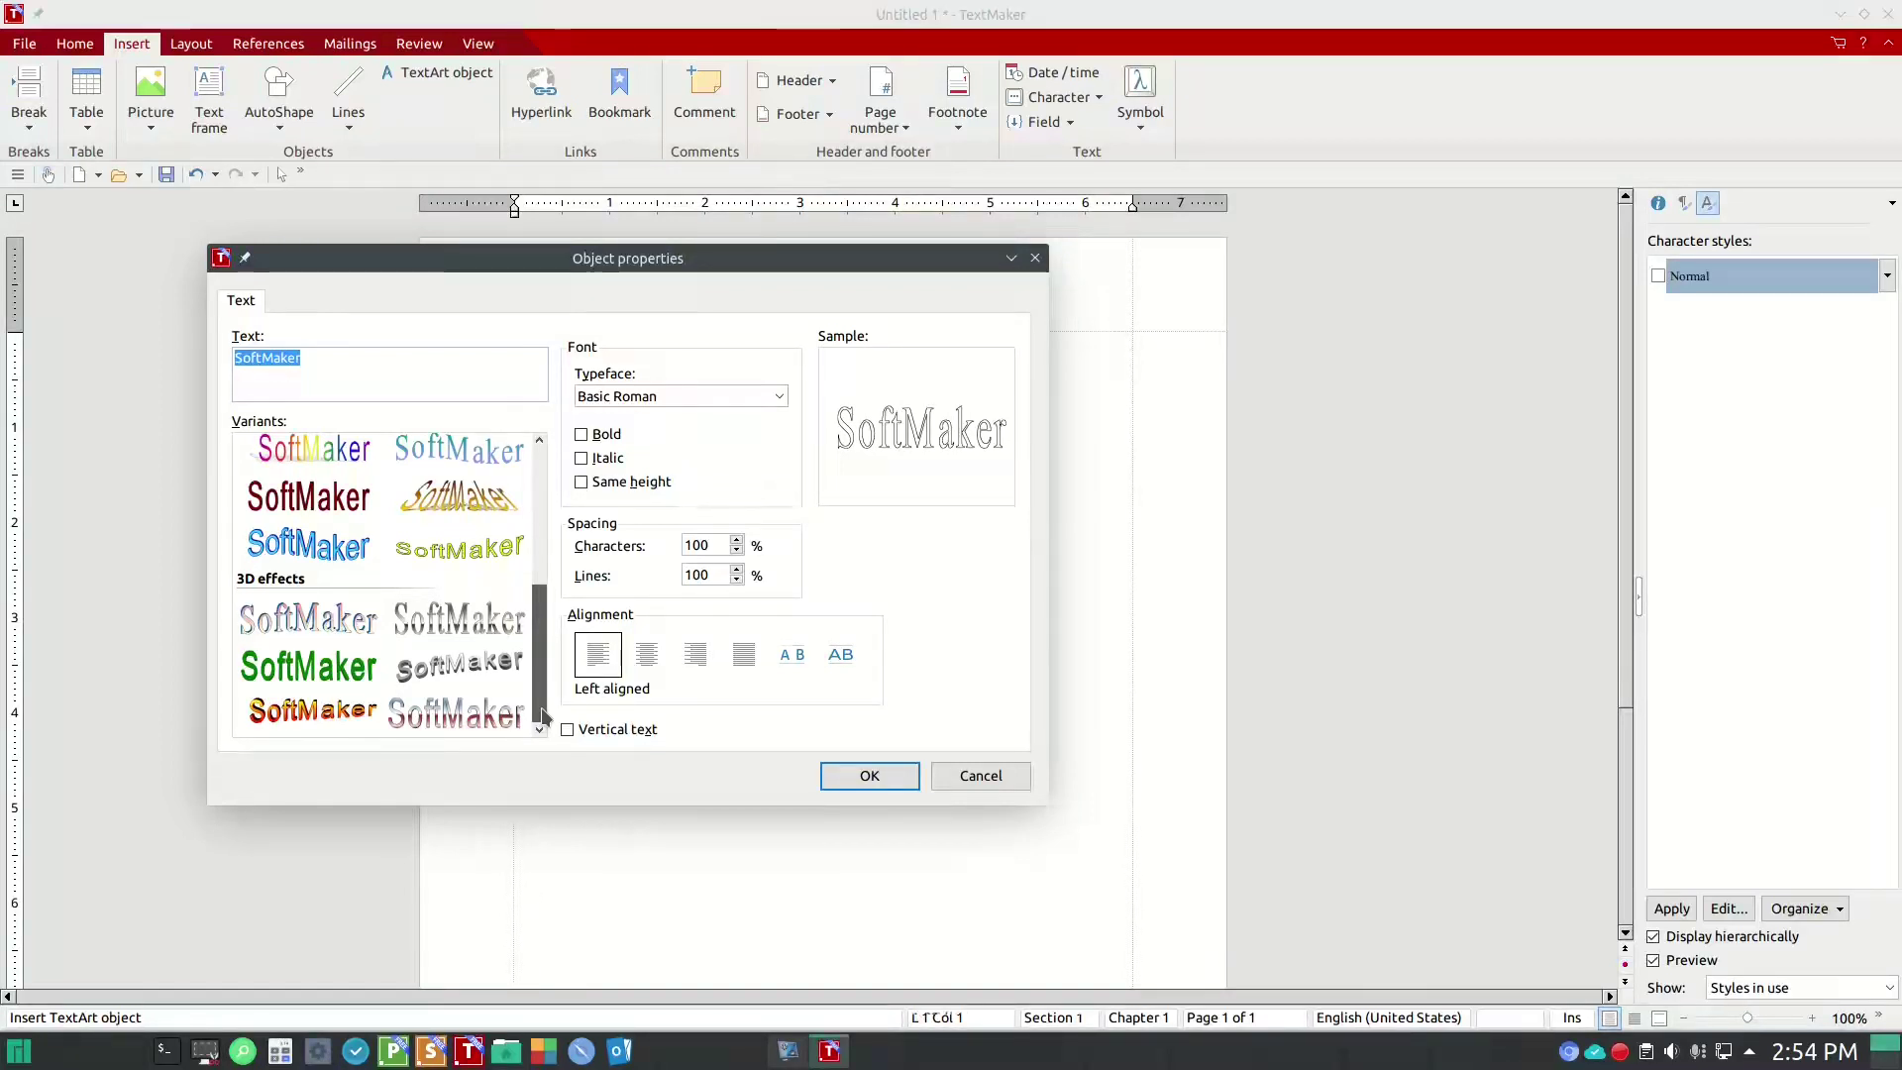
{"action": "key", "text": "Return"}
- Review the available page sizes and set the page size to Ledger [17 x 11 in]
{"action": "left_click", "coordinate": [181, 46]}
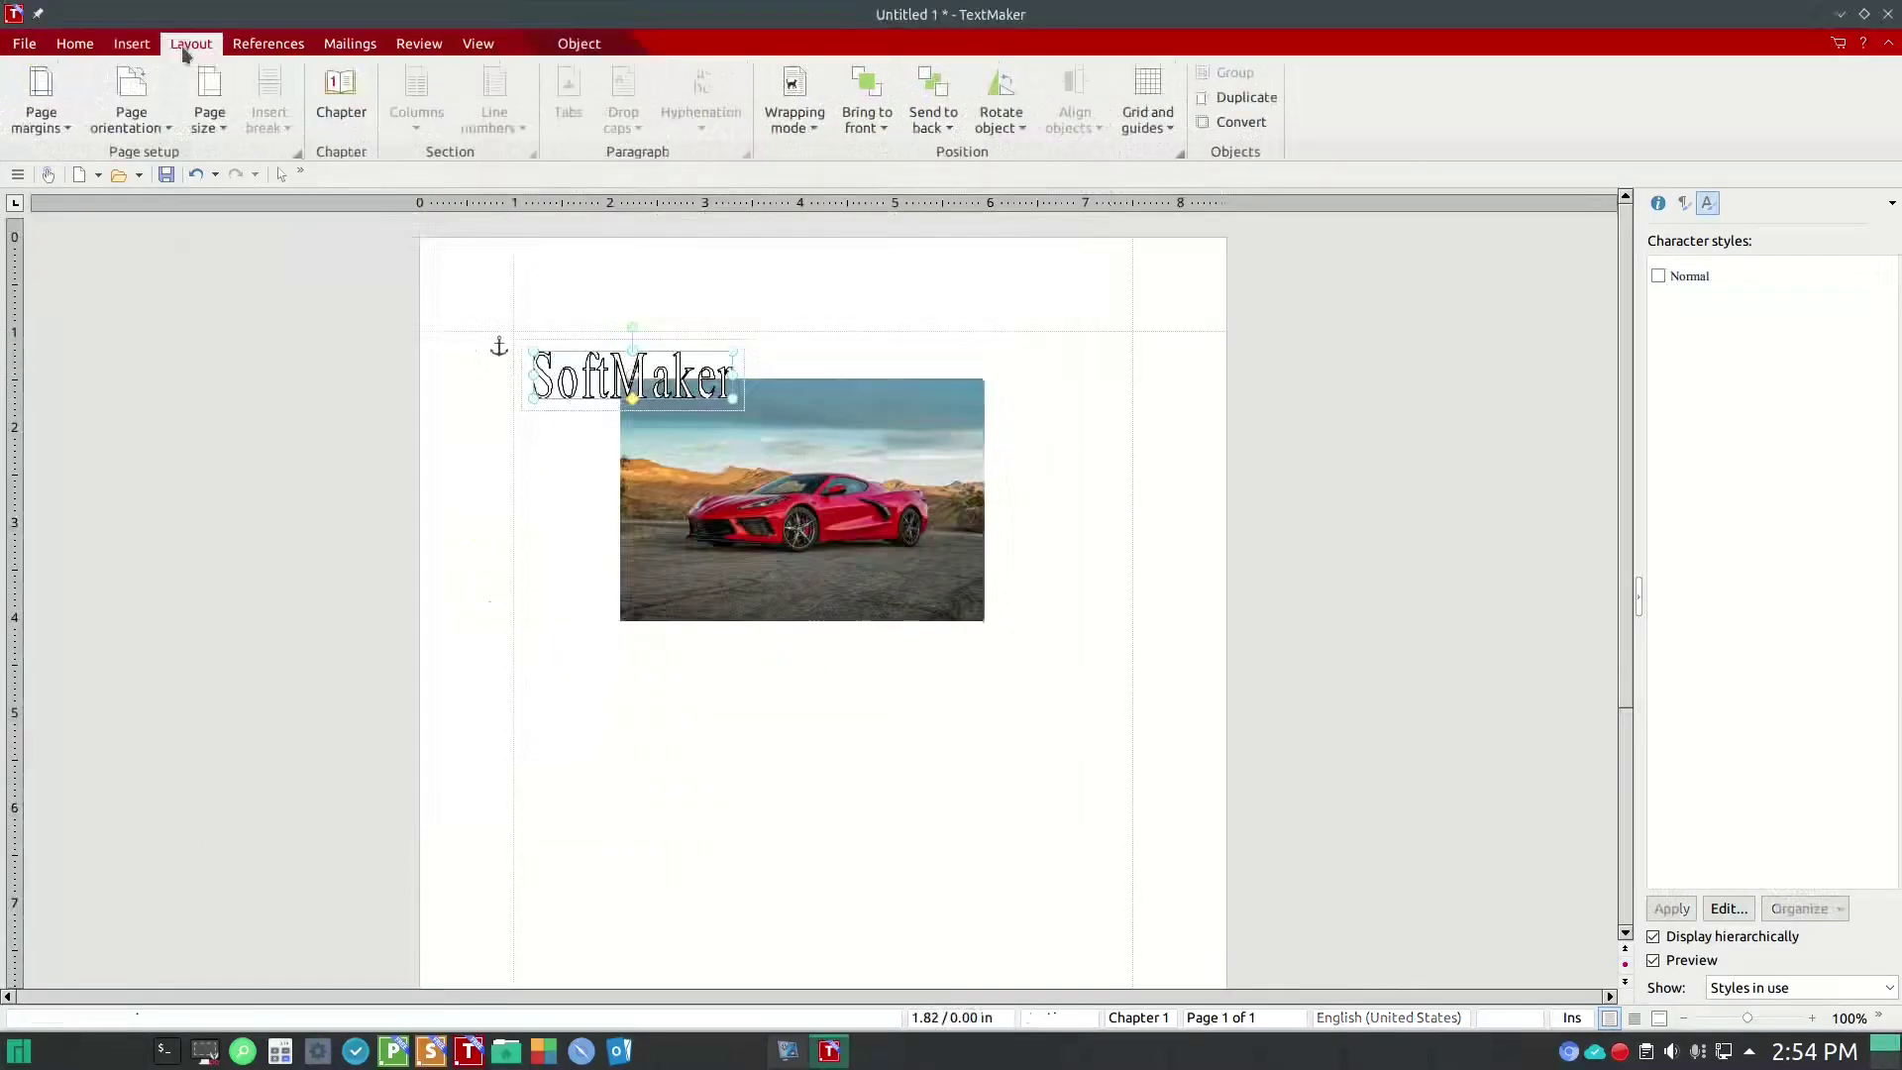
{"action": "left_click", "coordinate": [40, 122]}
{"action": "left_click", "coordinate": [40, 123]}
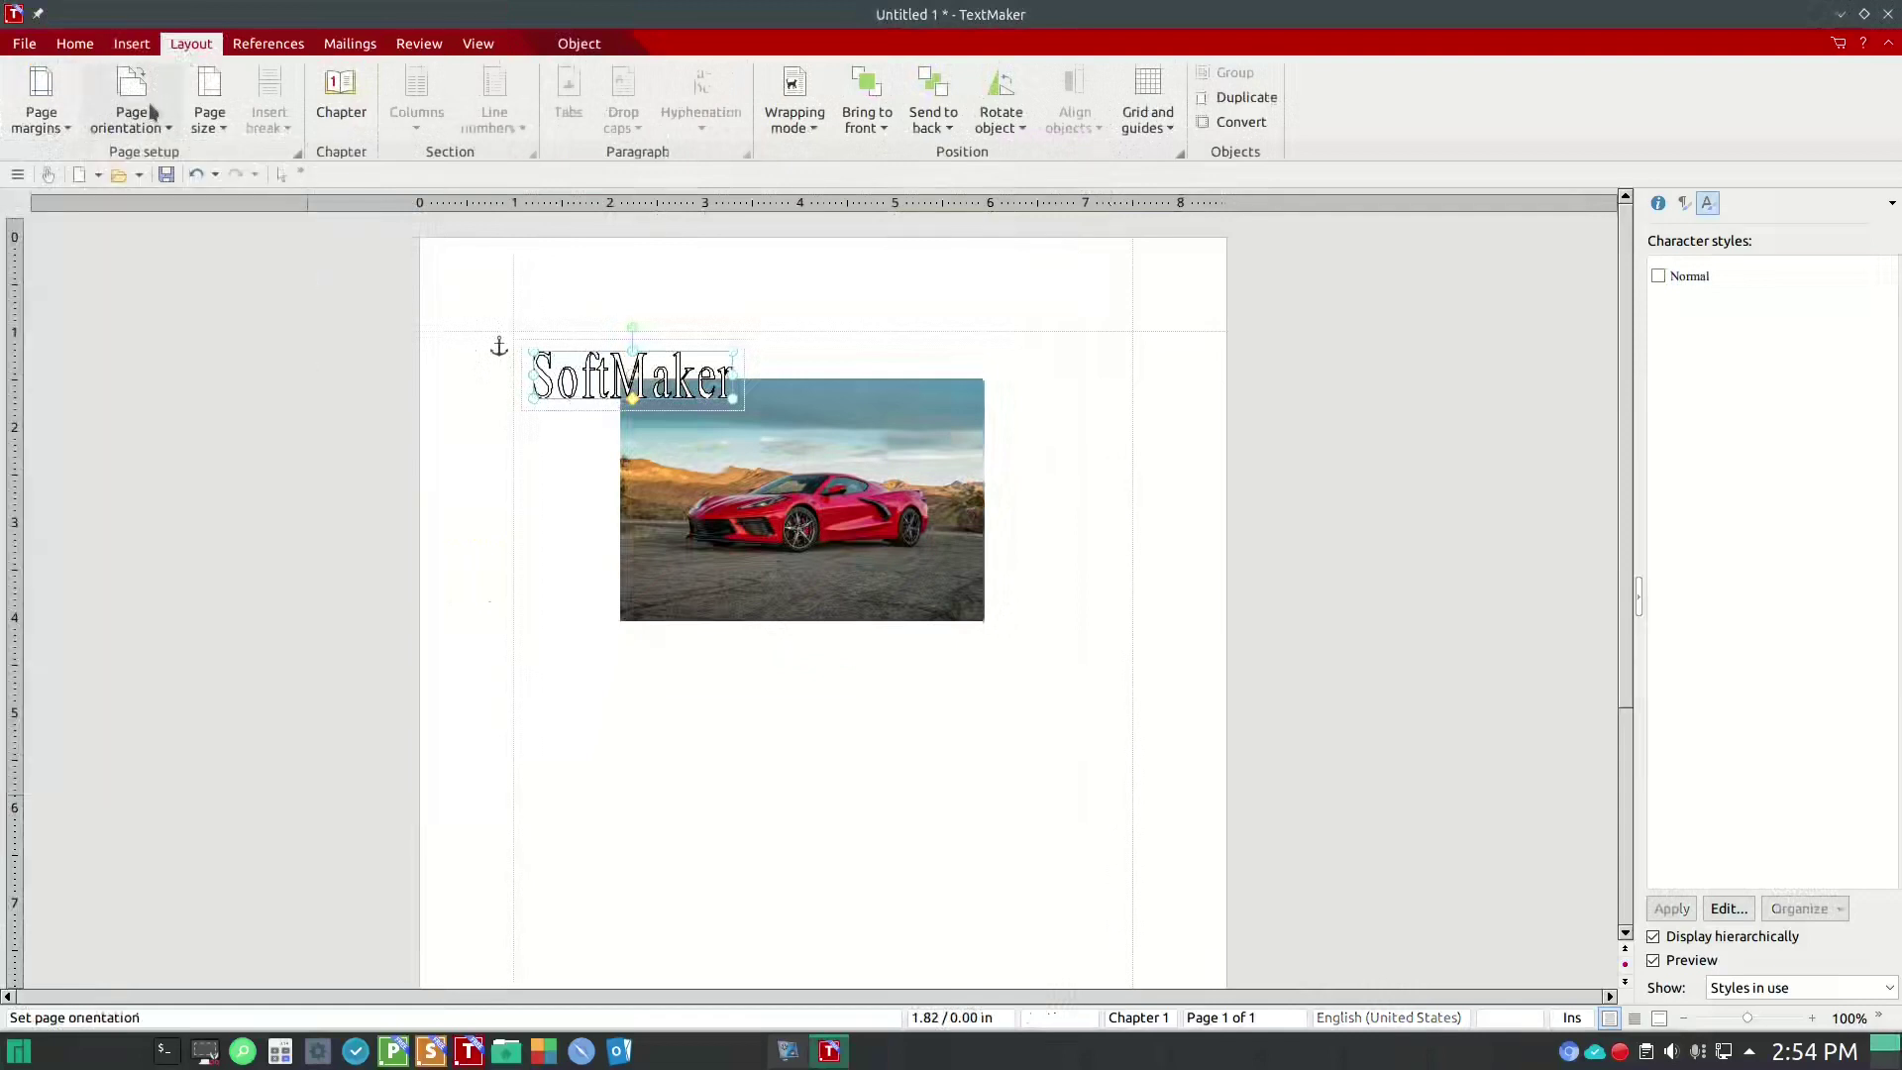
{"action": "left_click", "coordinate": [210, 117]}
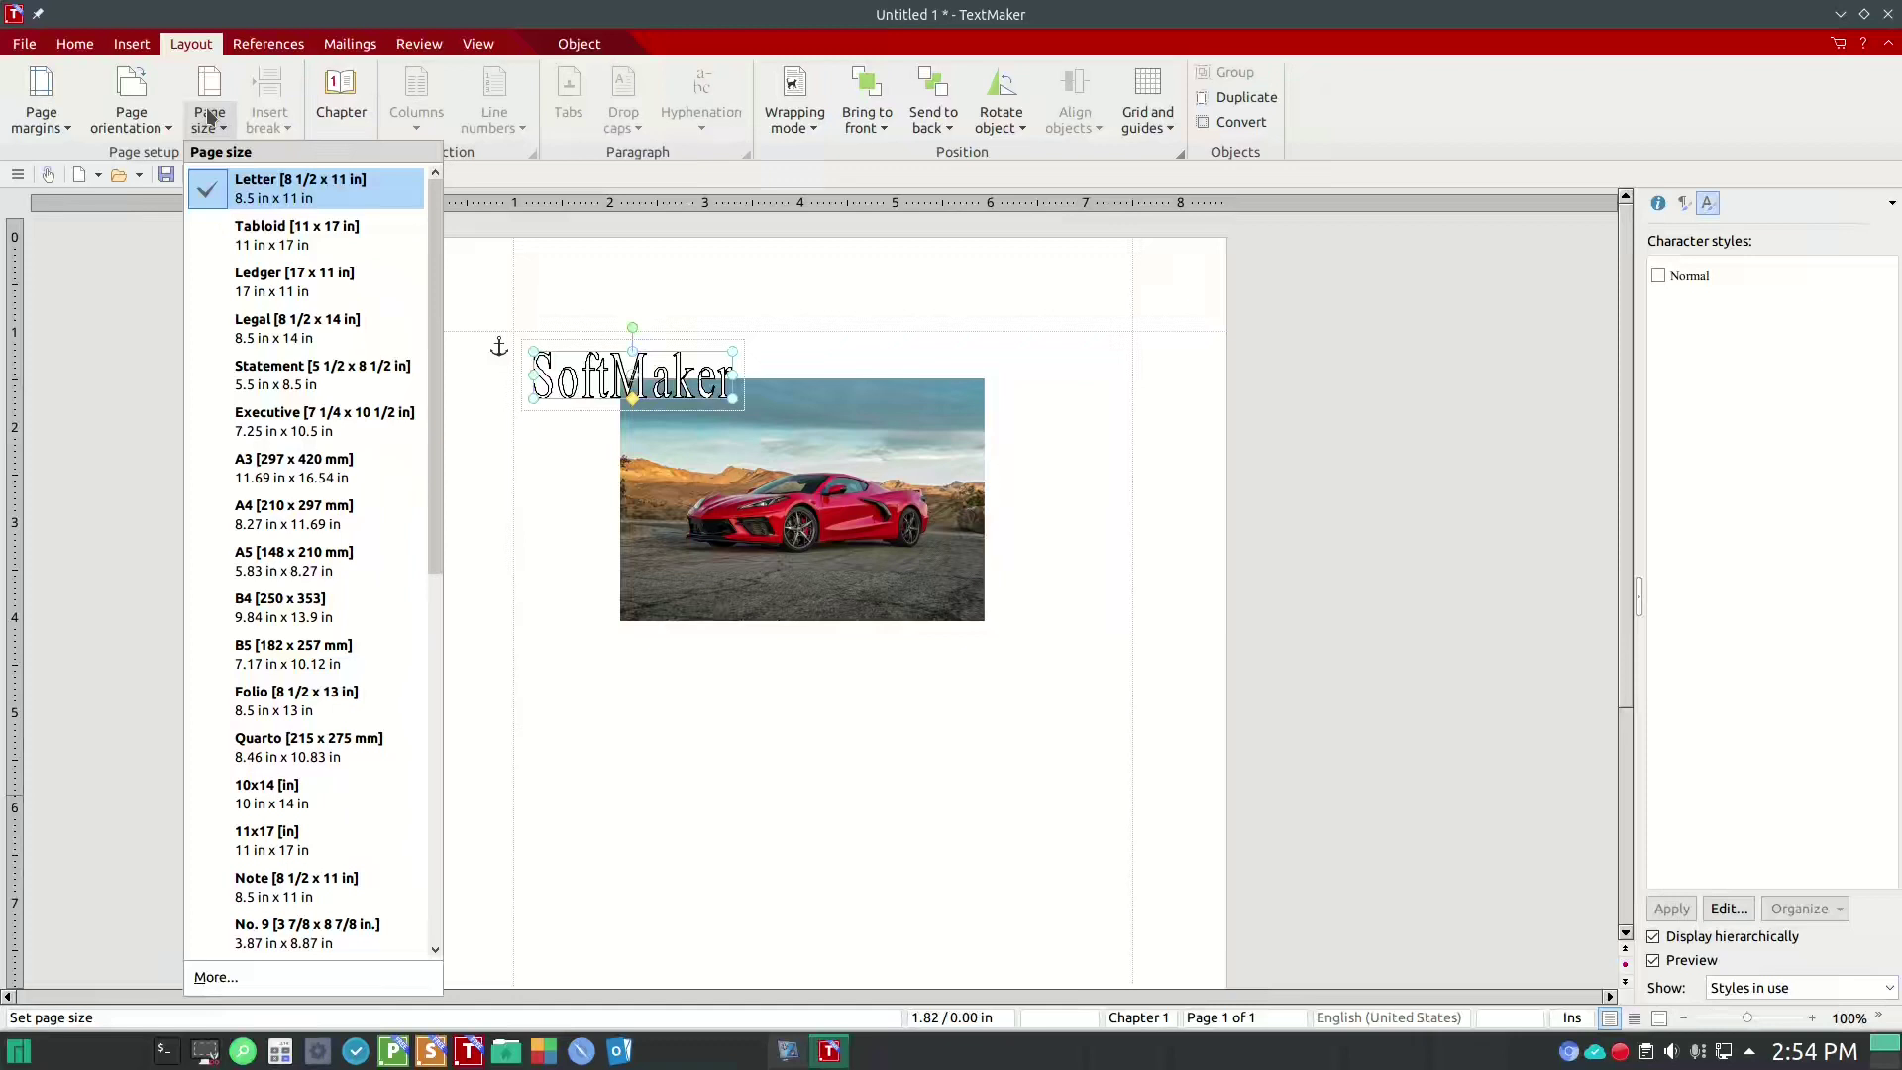
{"action": "scroll", "coordinate": [324, 414], "scroll_direction": "down", "scroll_amount": 5}
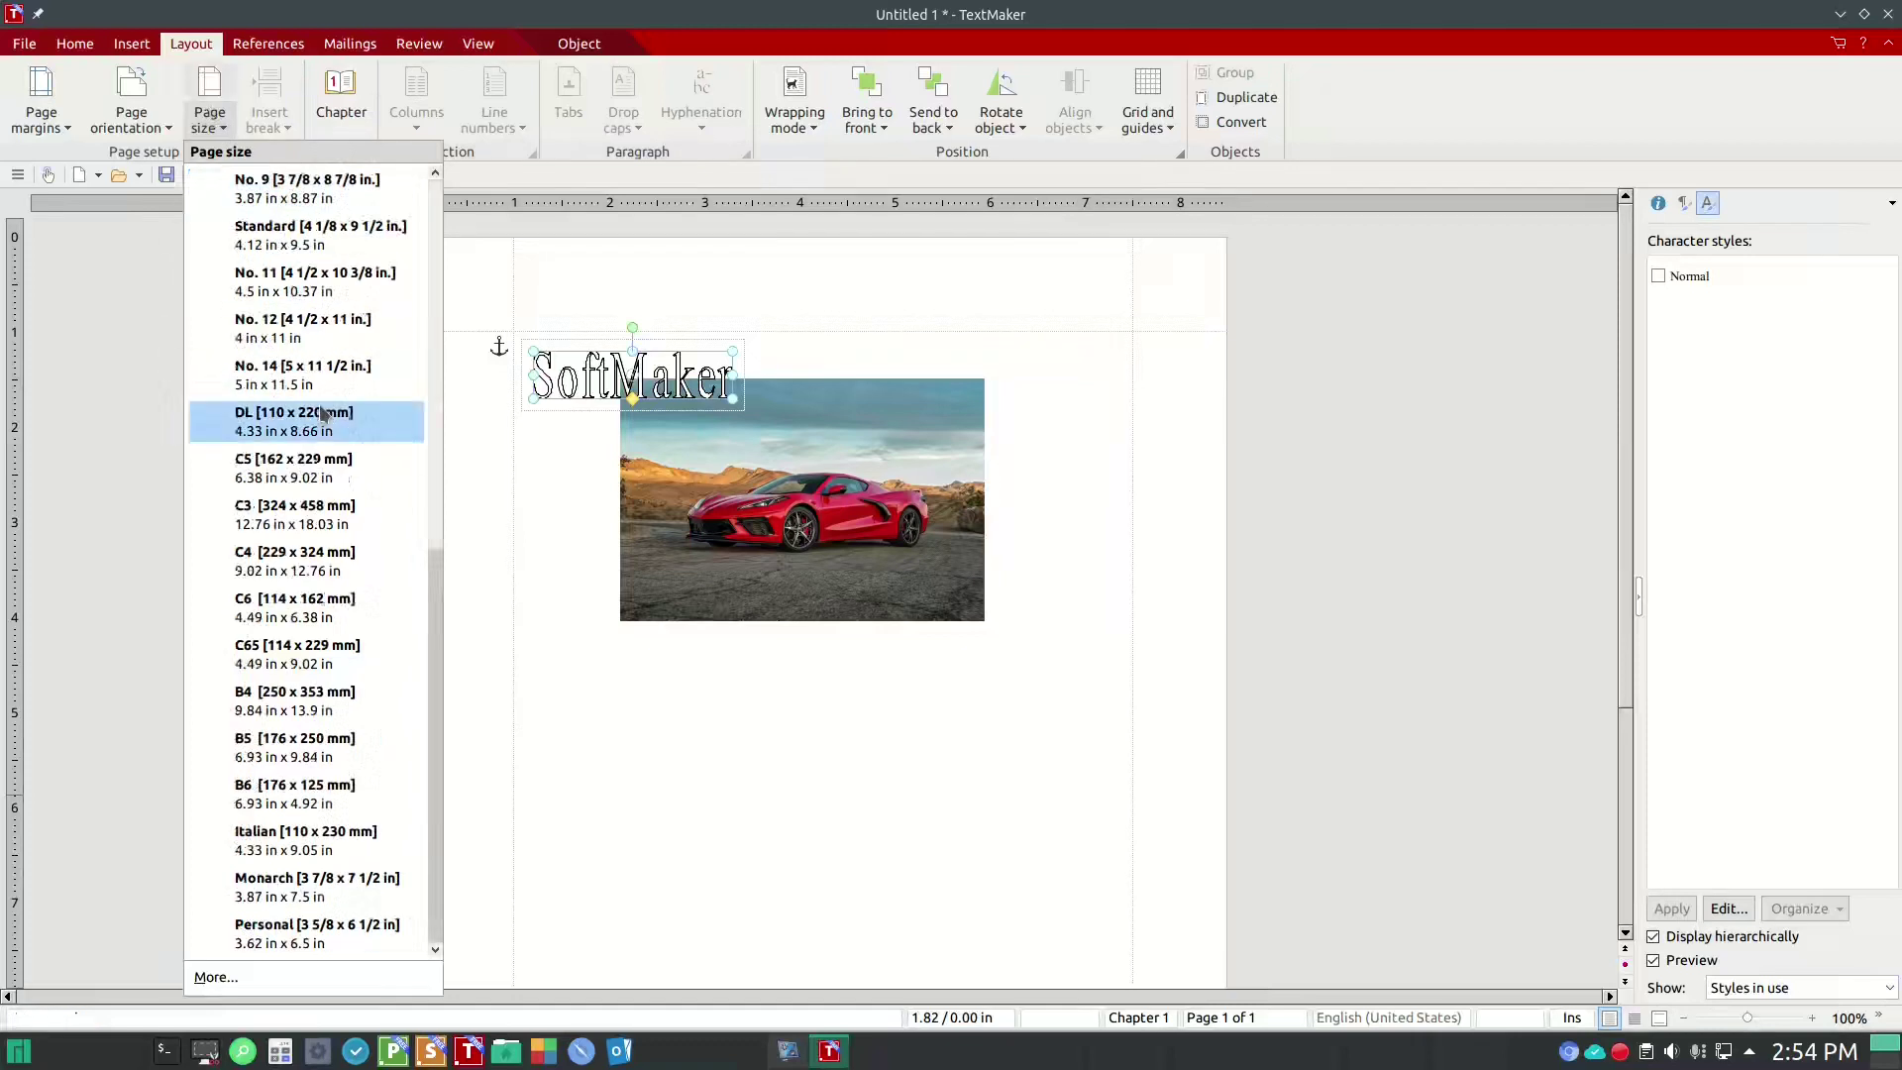
{"action": "scroll", "coordinate": [324, 414], "scroll_direction": "up", "scroll_amount": 5}
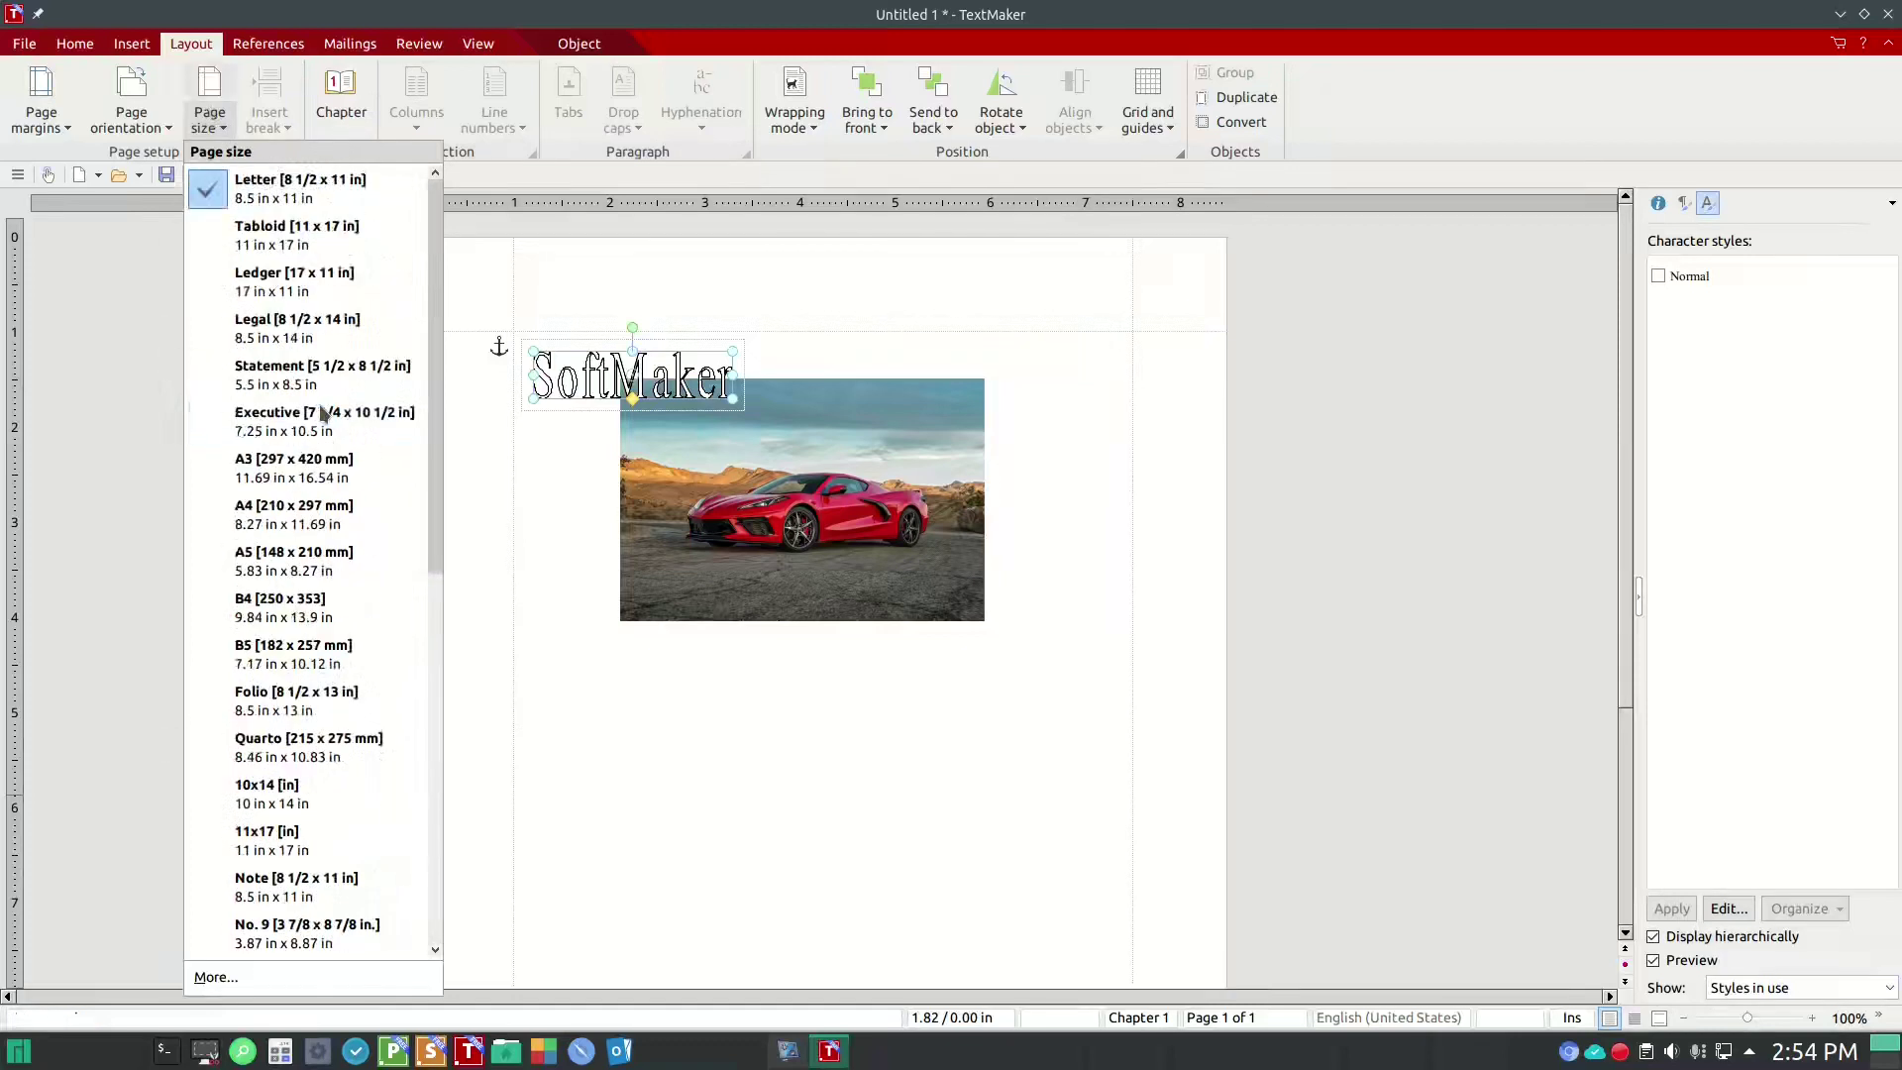
{"action": "left_click", "coordinate": [289, 290]}
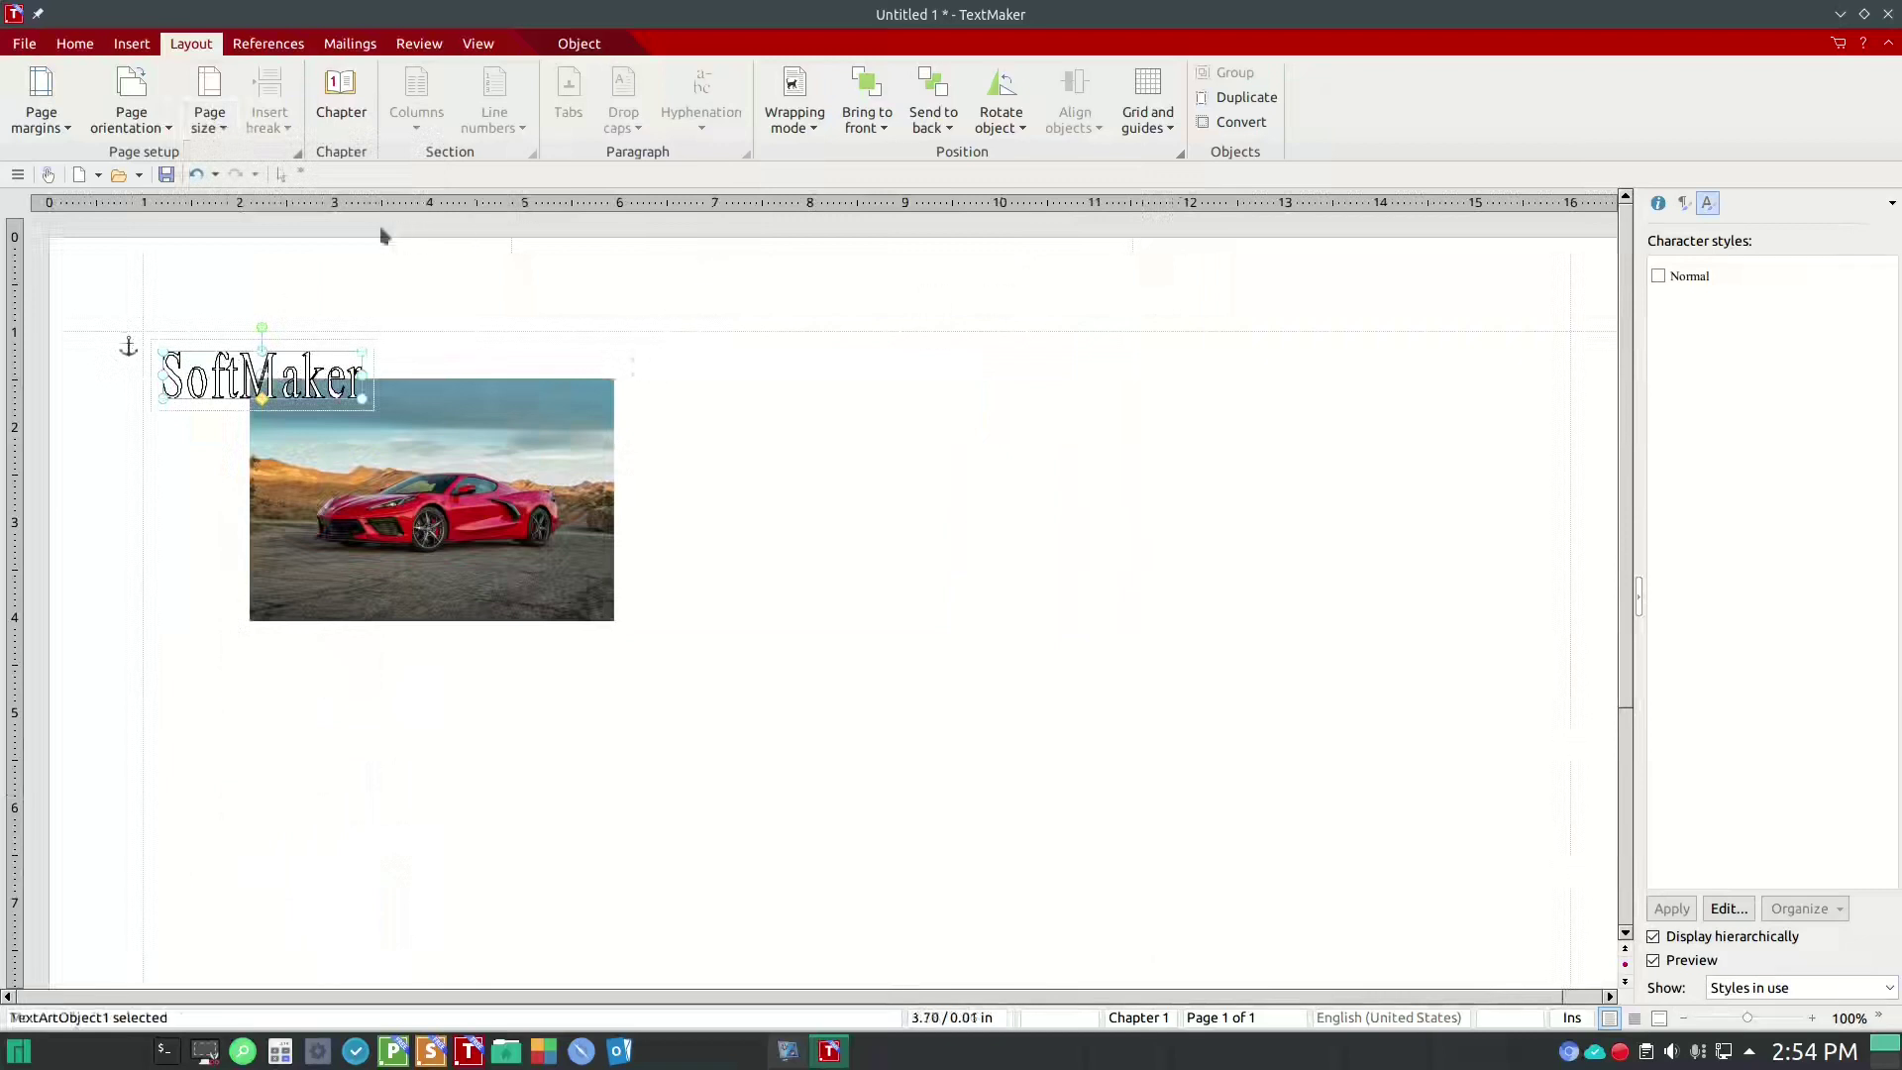
- Check the page orientation and page setup options, and set the page size back to Letter [8 1/2 x 11 in]
{"action": "left_click", "coordinate": [149, 126]}
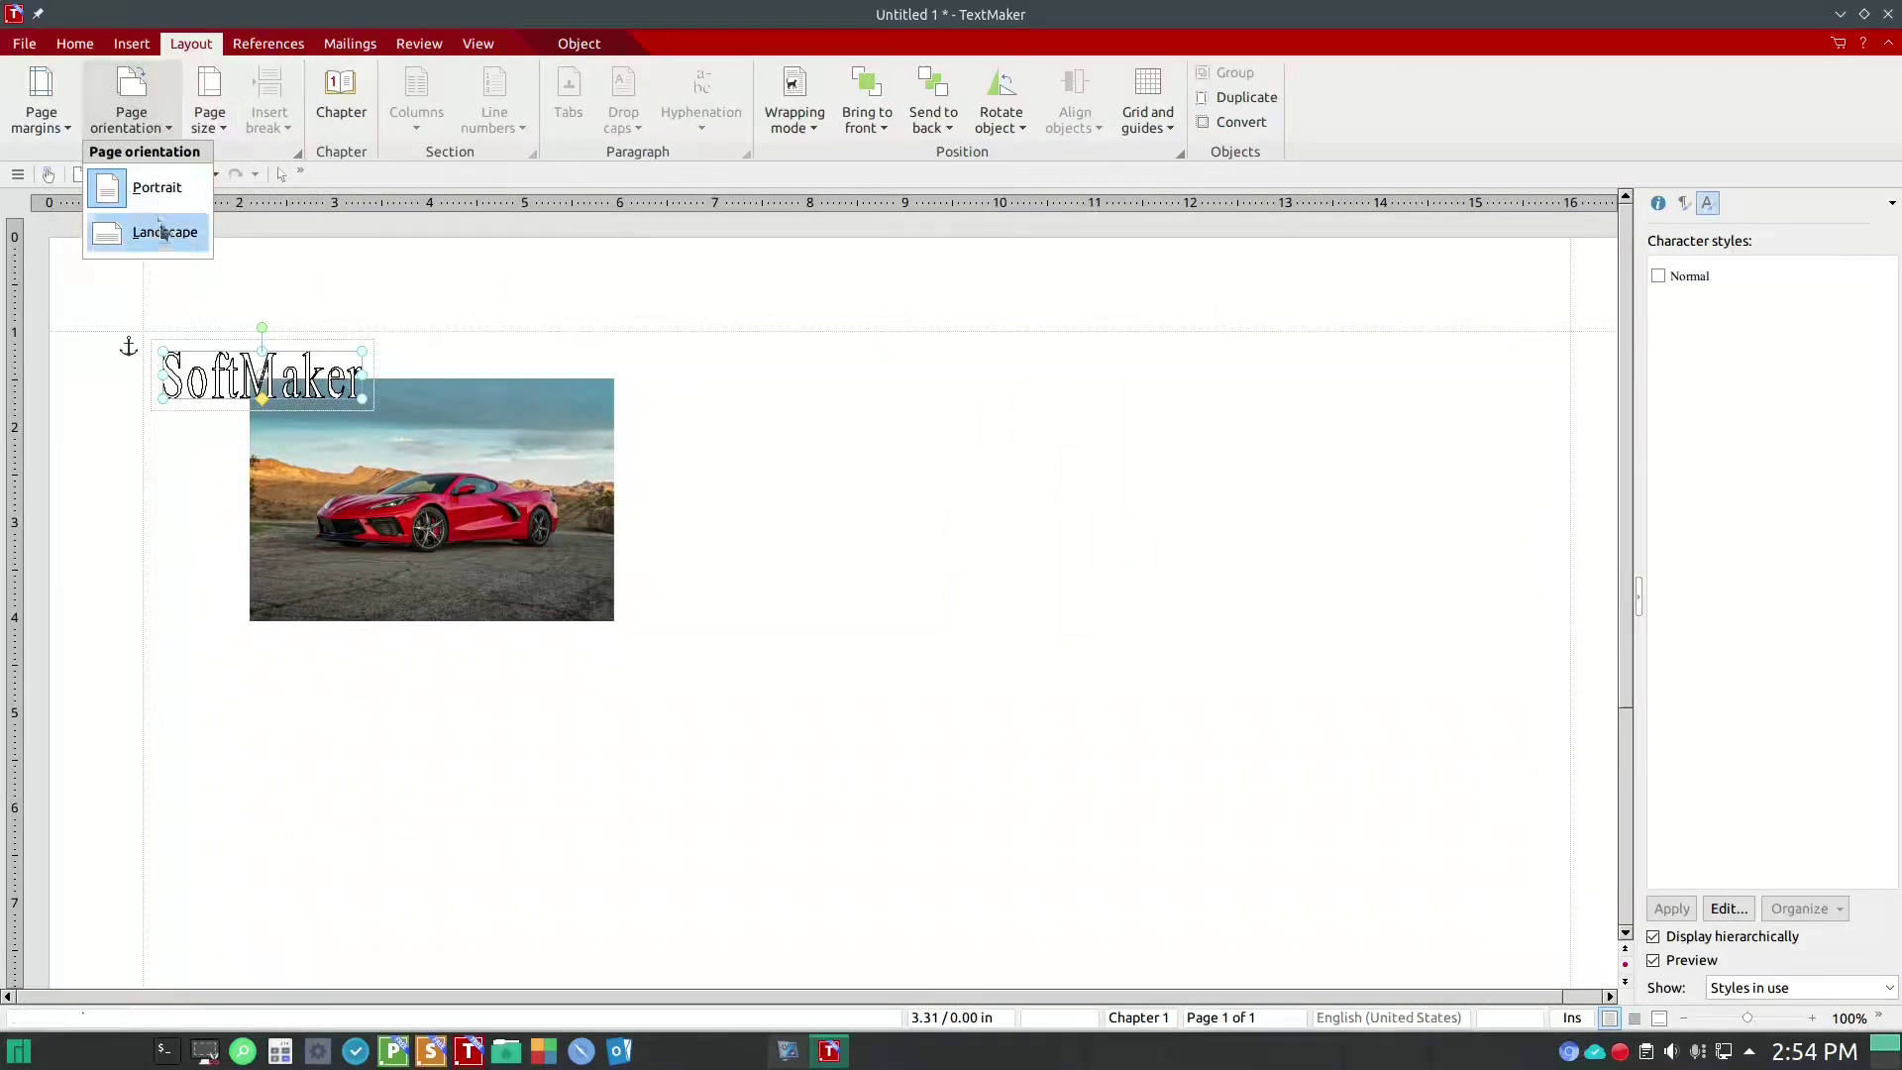
{"action": "left_click", "coordinate": [202, 97]}
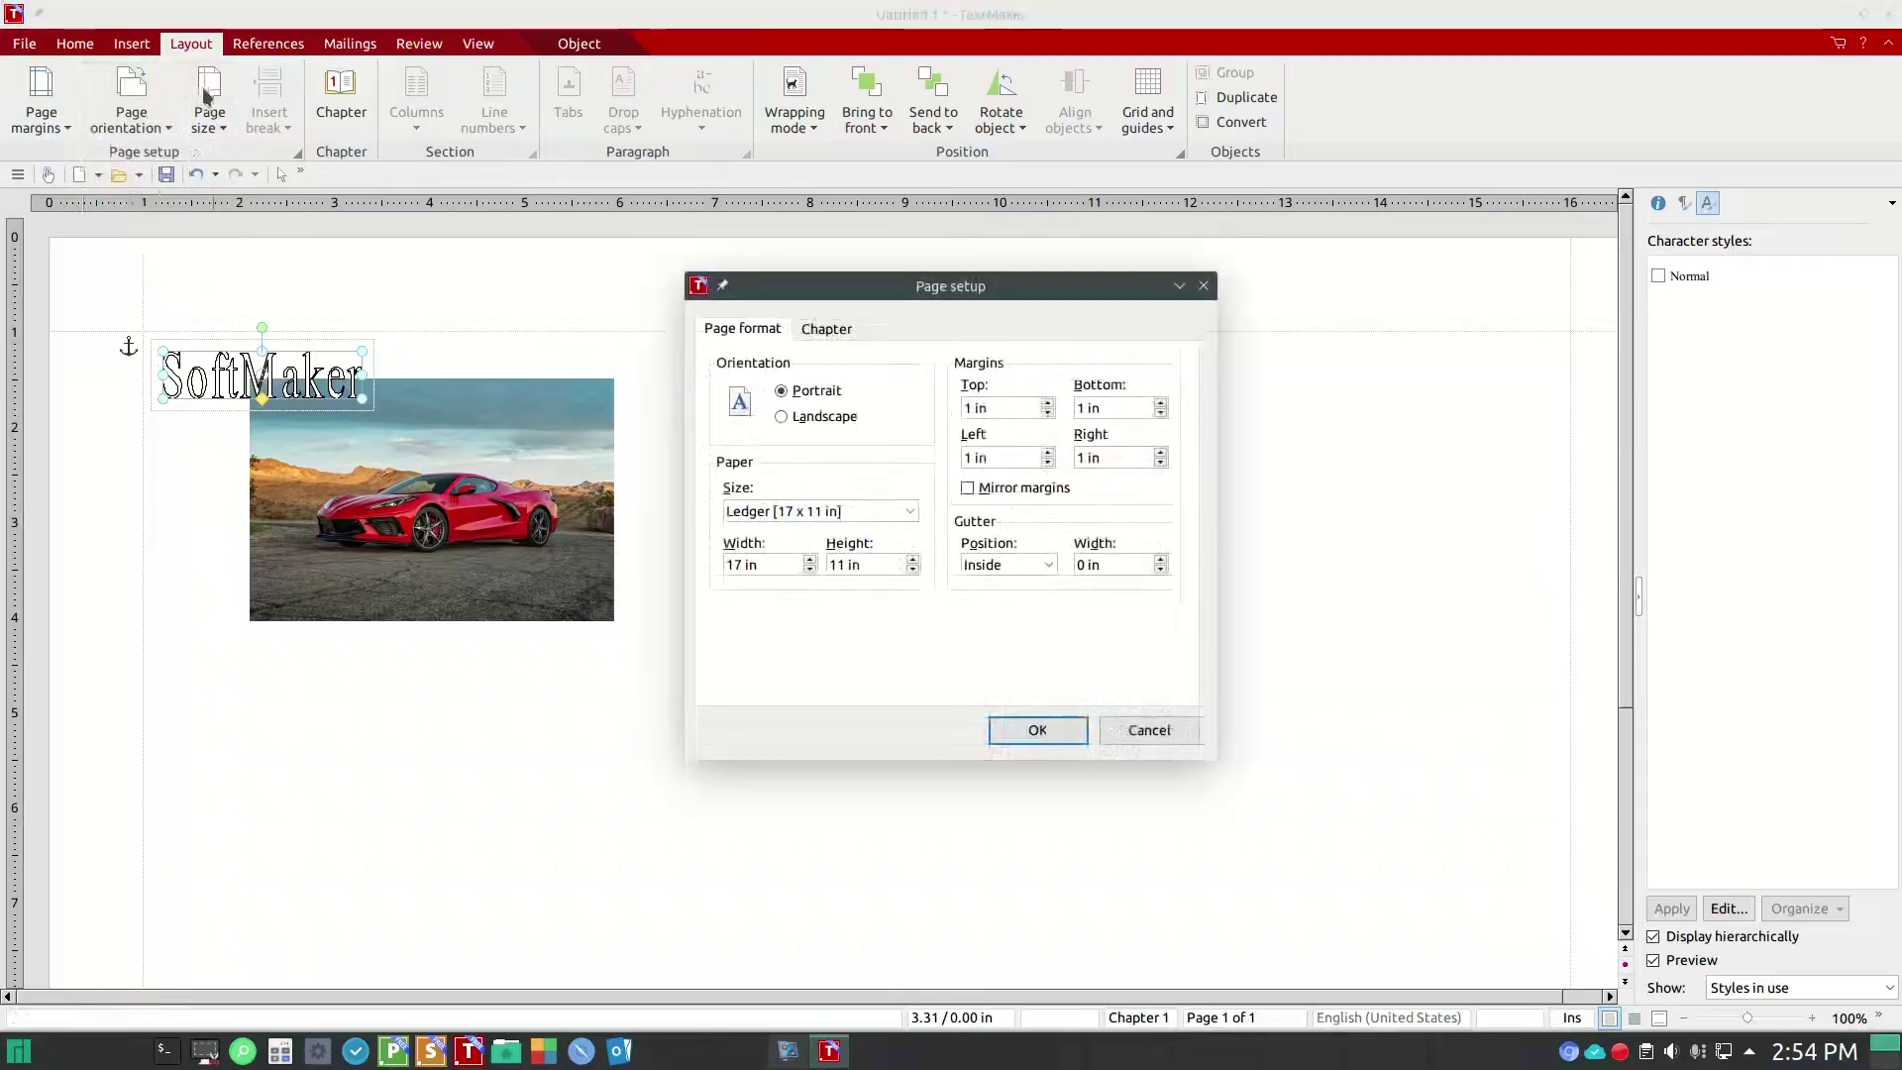
{"action": "left_click", "coordinate": [1149, 730]}
{"action": "left_click", "coordinate": [220, 127]}
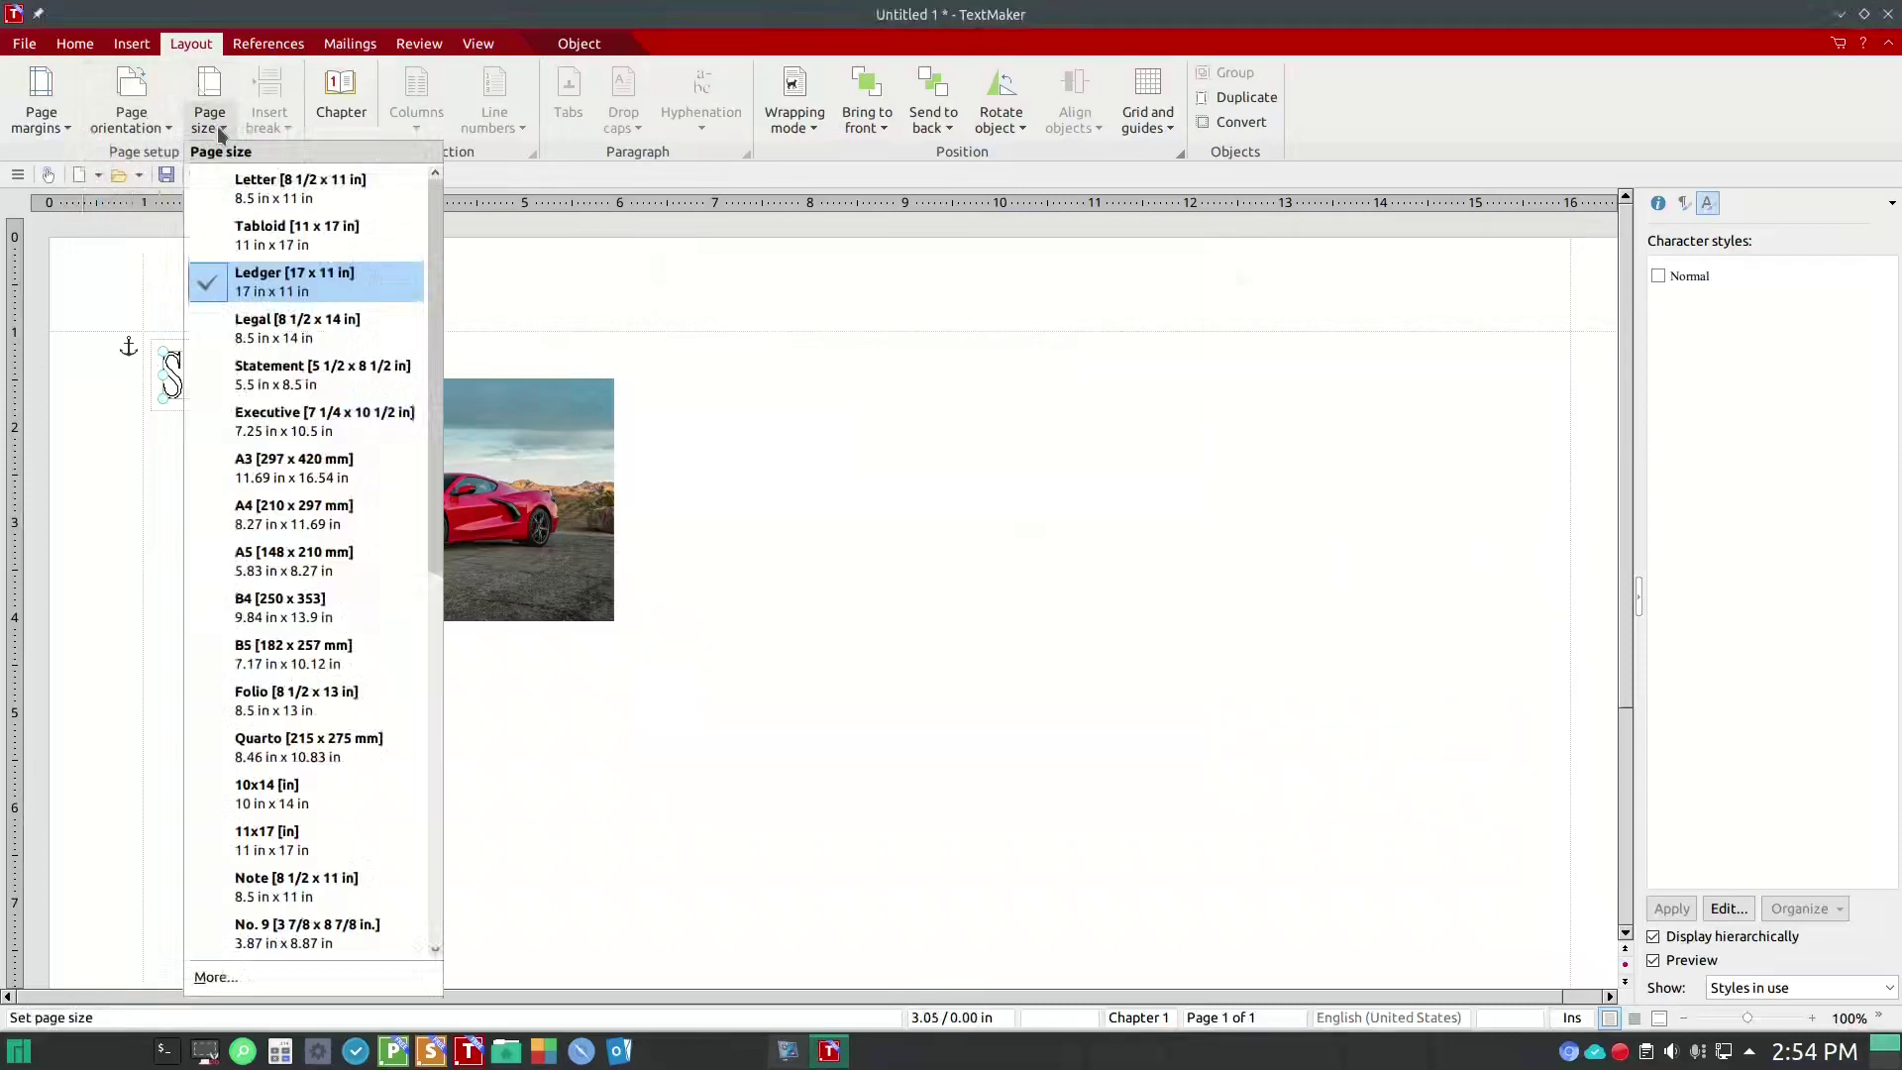
{"action": "left_click", "coordinate": [228, 186]}
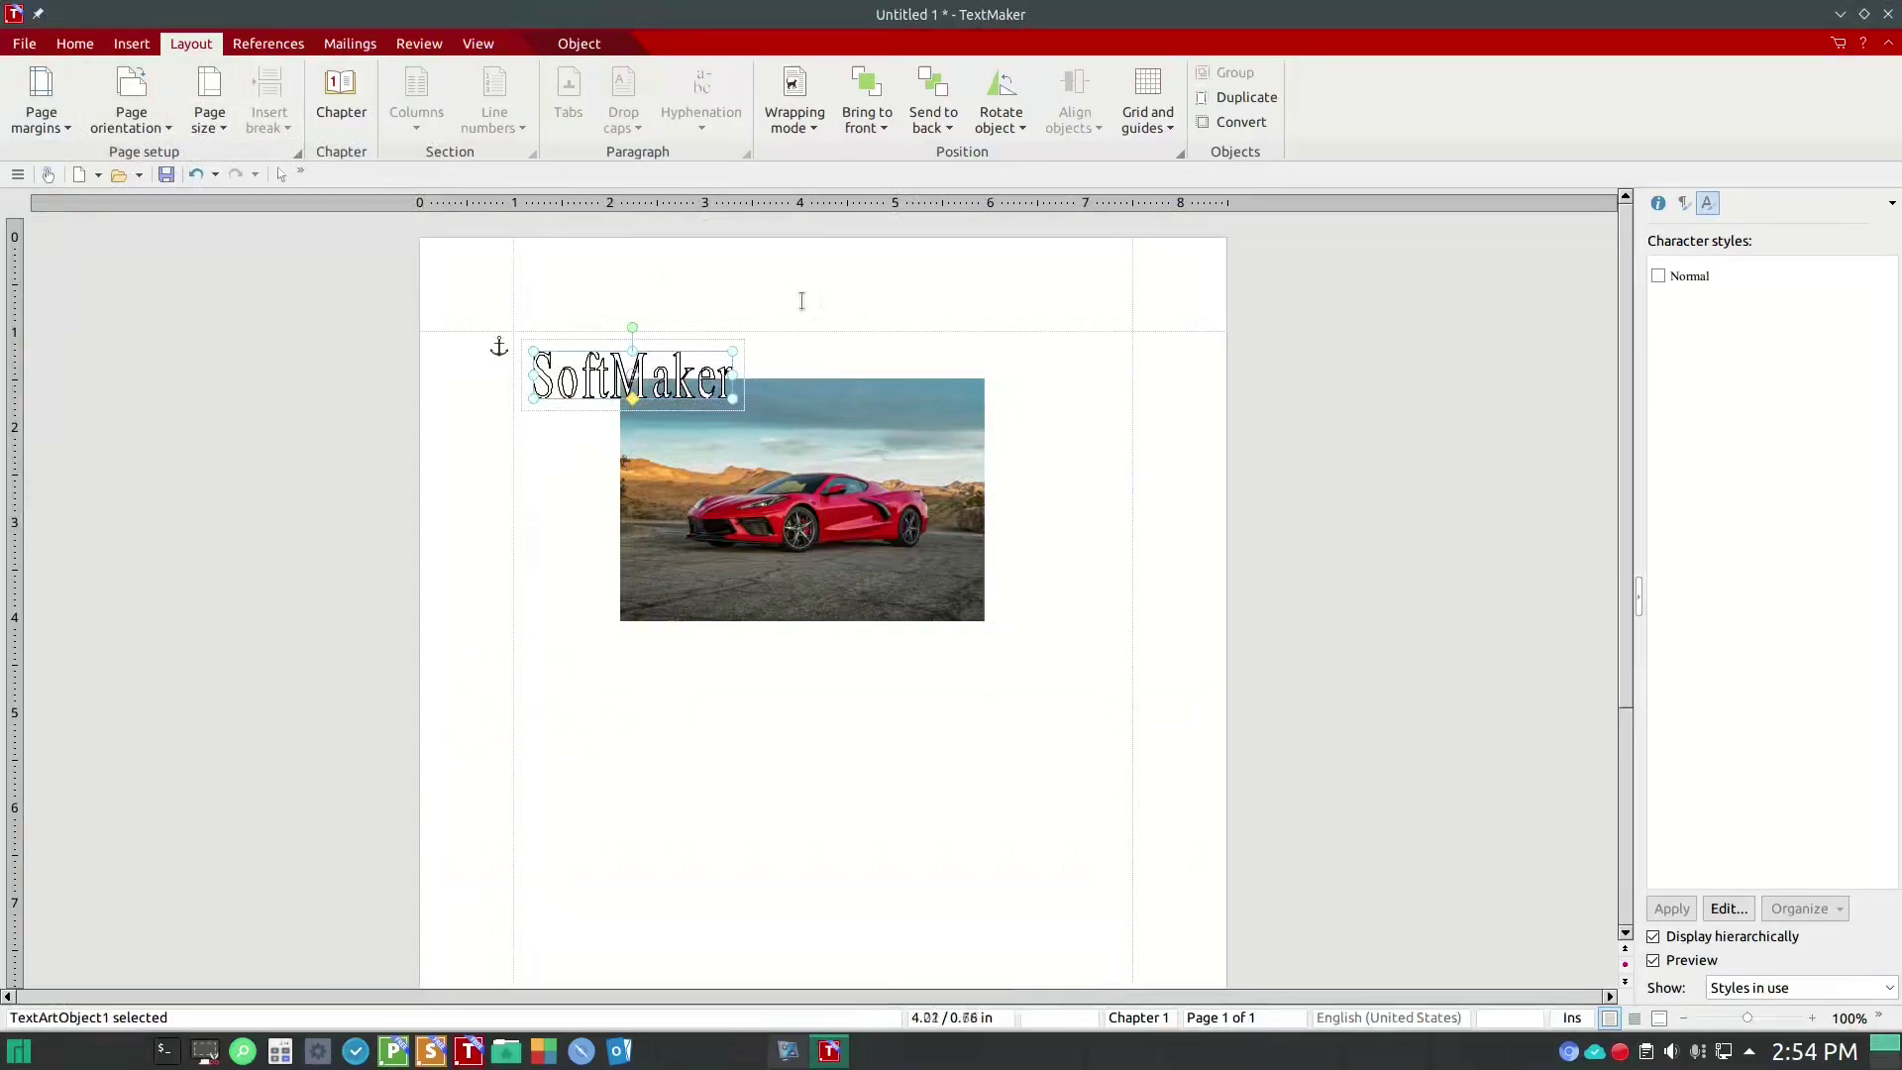
- Move the SoftMaker TextArt onto the upper middle of the car picture and deselect it
{"action": "left_click_drag", "start_coordinate": [713, 357], "coordinate": [891, 436]}
{"action": "key", "text": "Escape"}
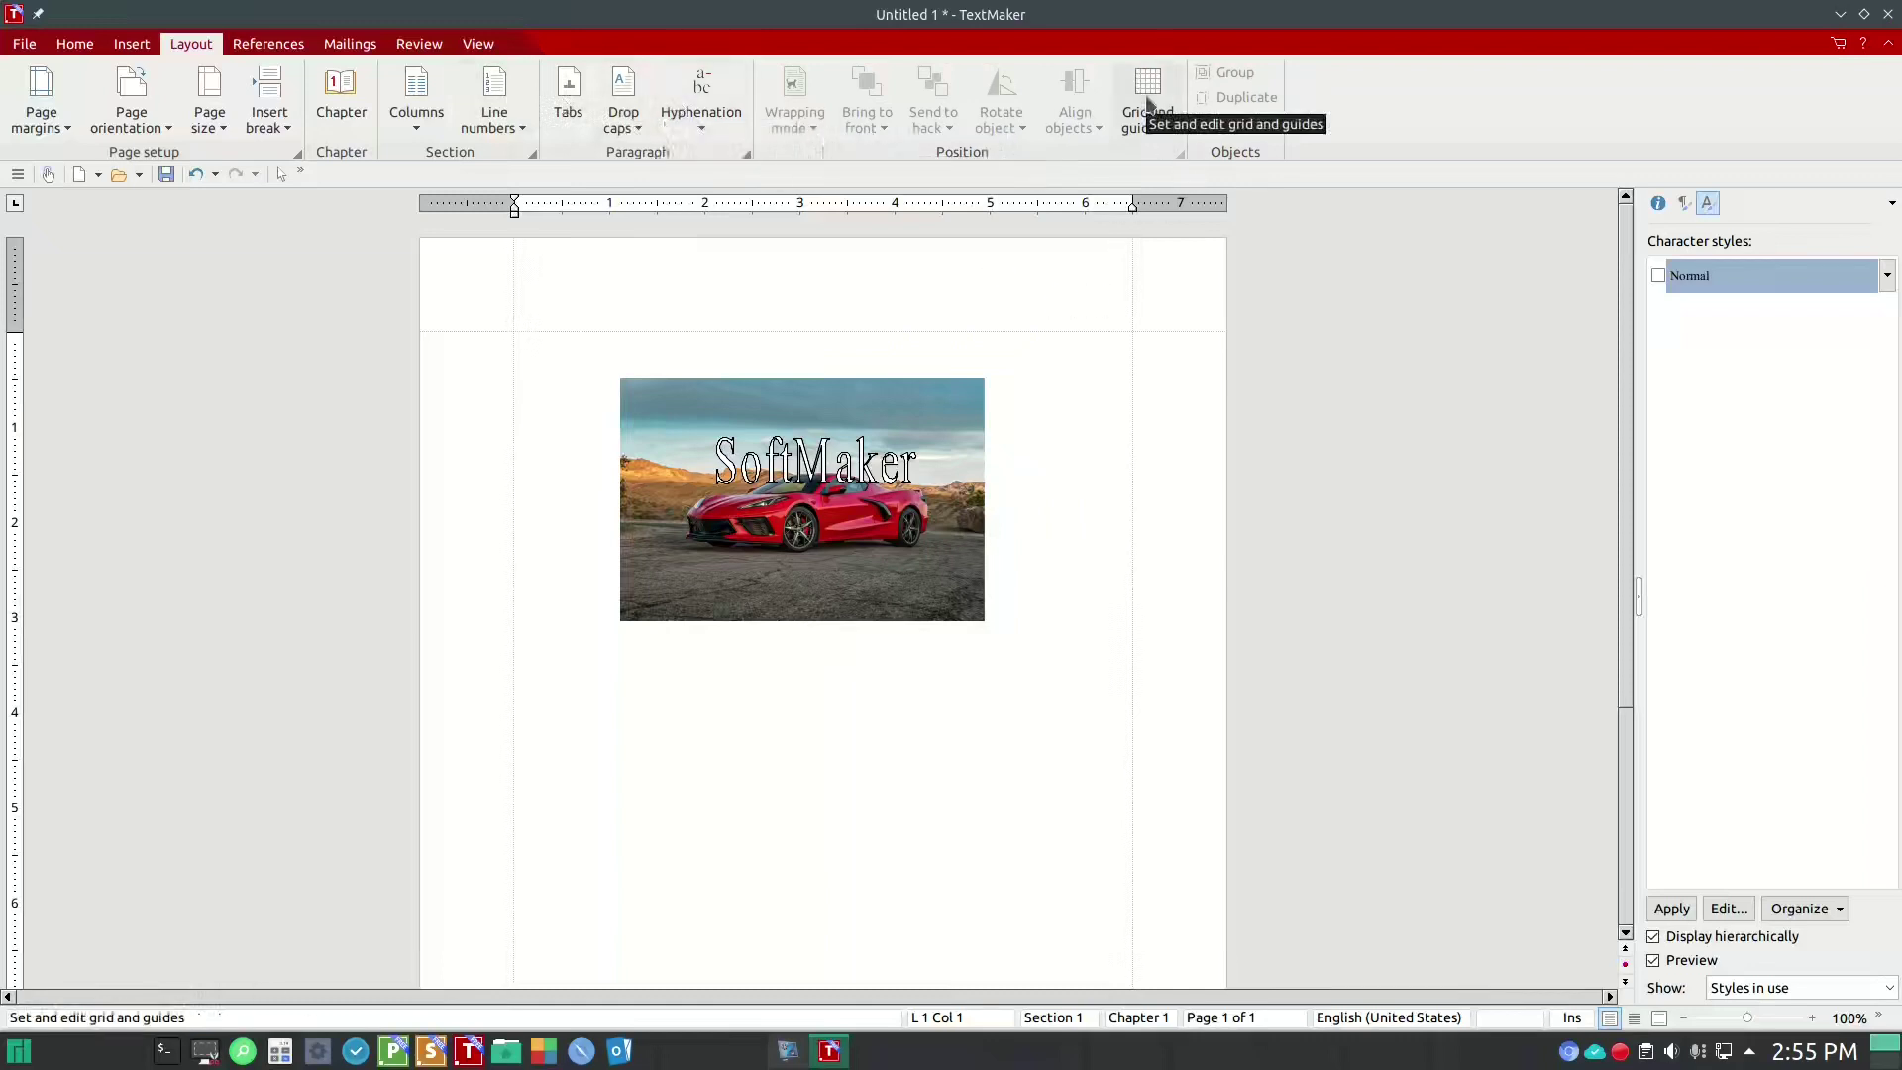
- Examine the object layout, reference and mail merge commands, including the choices for selecting a recipient database
{"action": "left_click", "coordinate": [797, 416]}
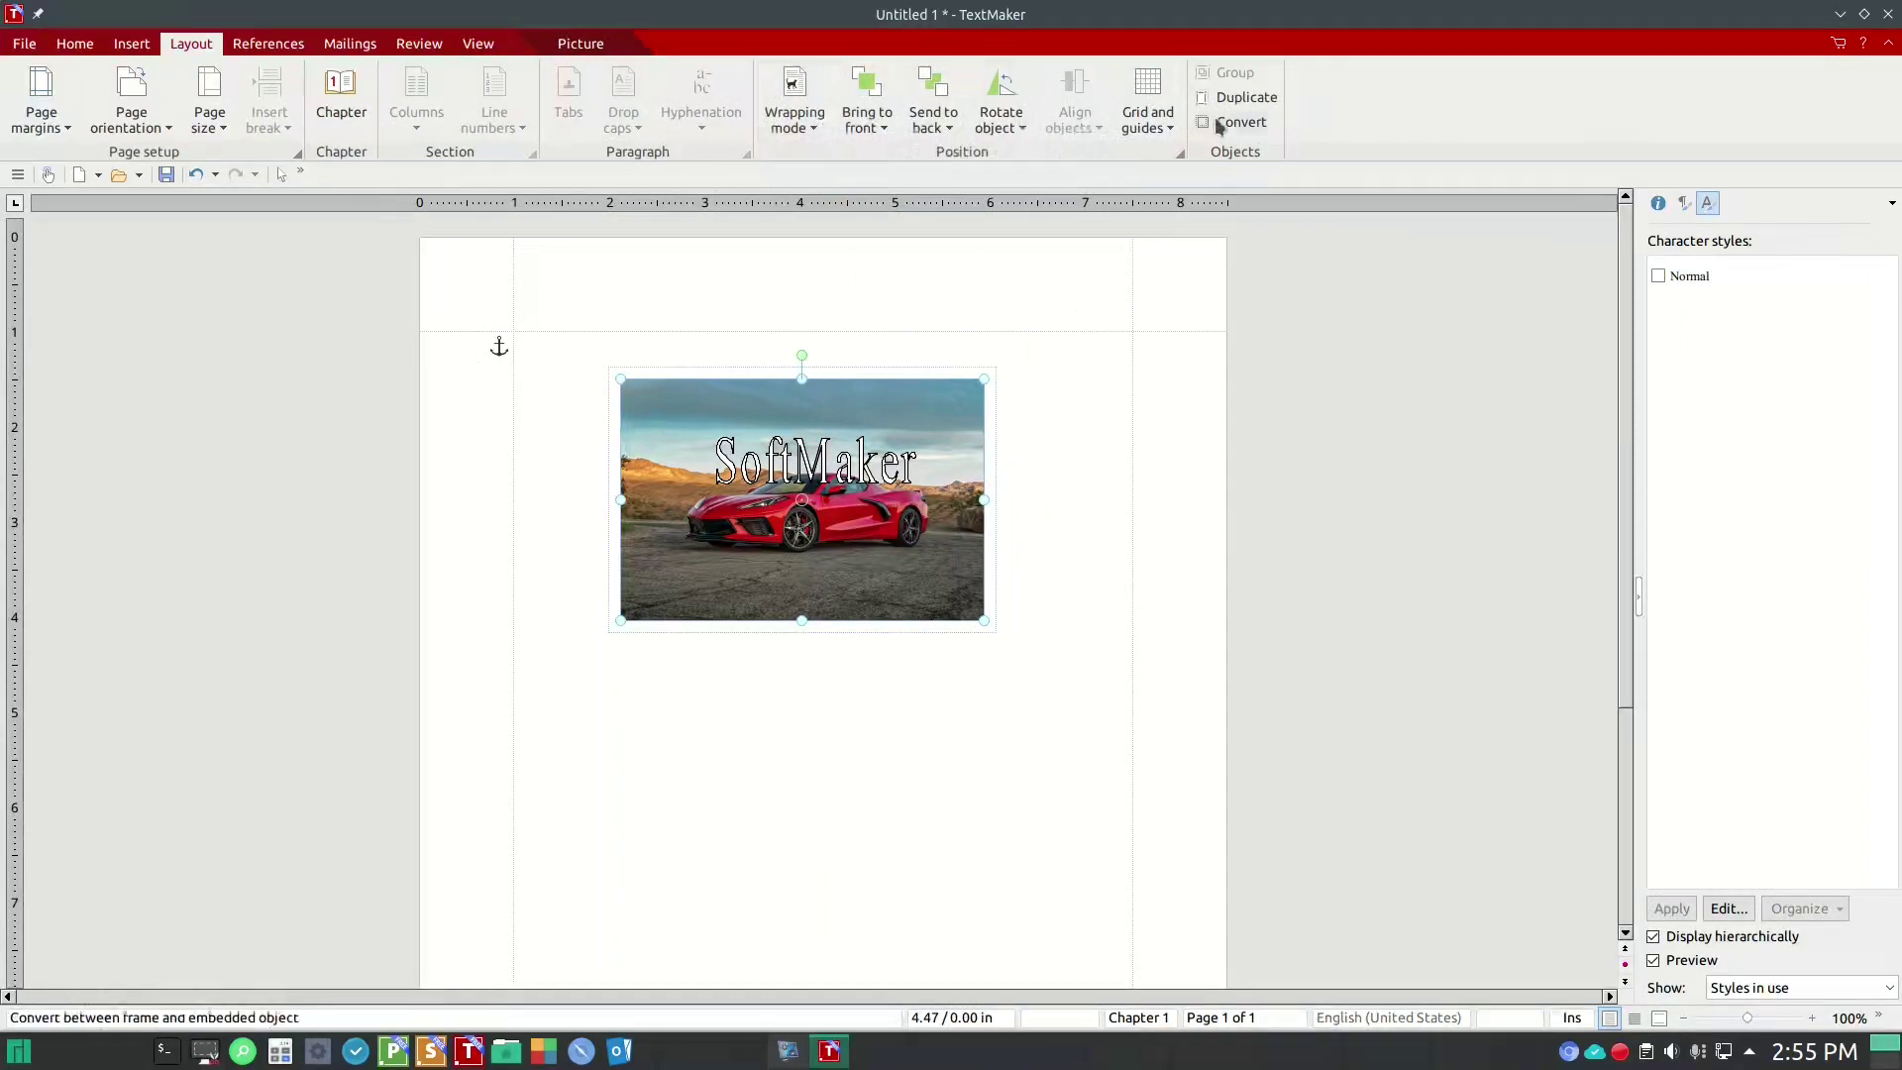
{"action": "left_click", "coordinate": [267, 44]}
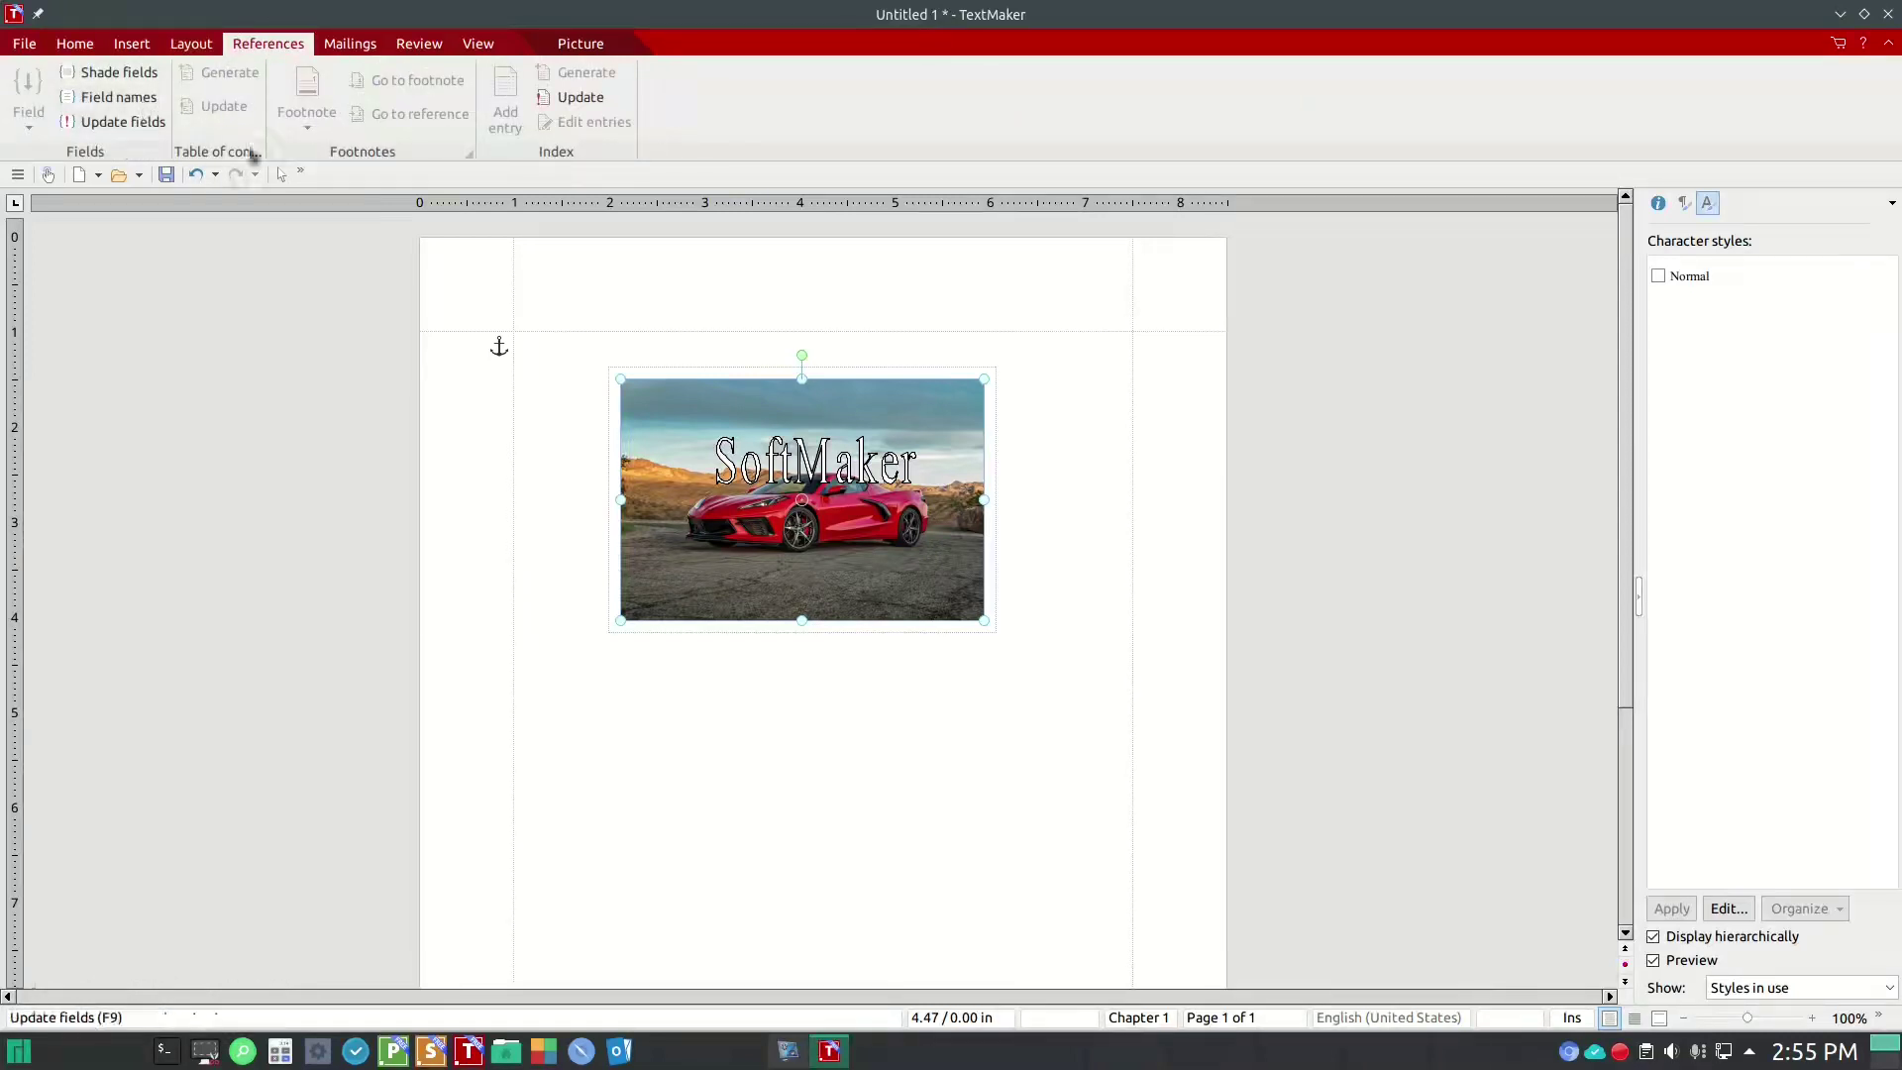
{"action": "left_click", "coordinate": [586, 247]}
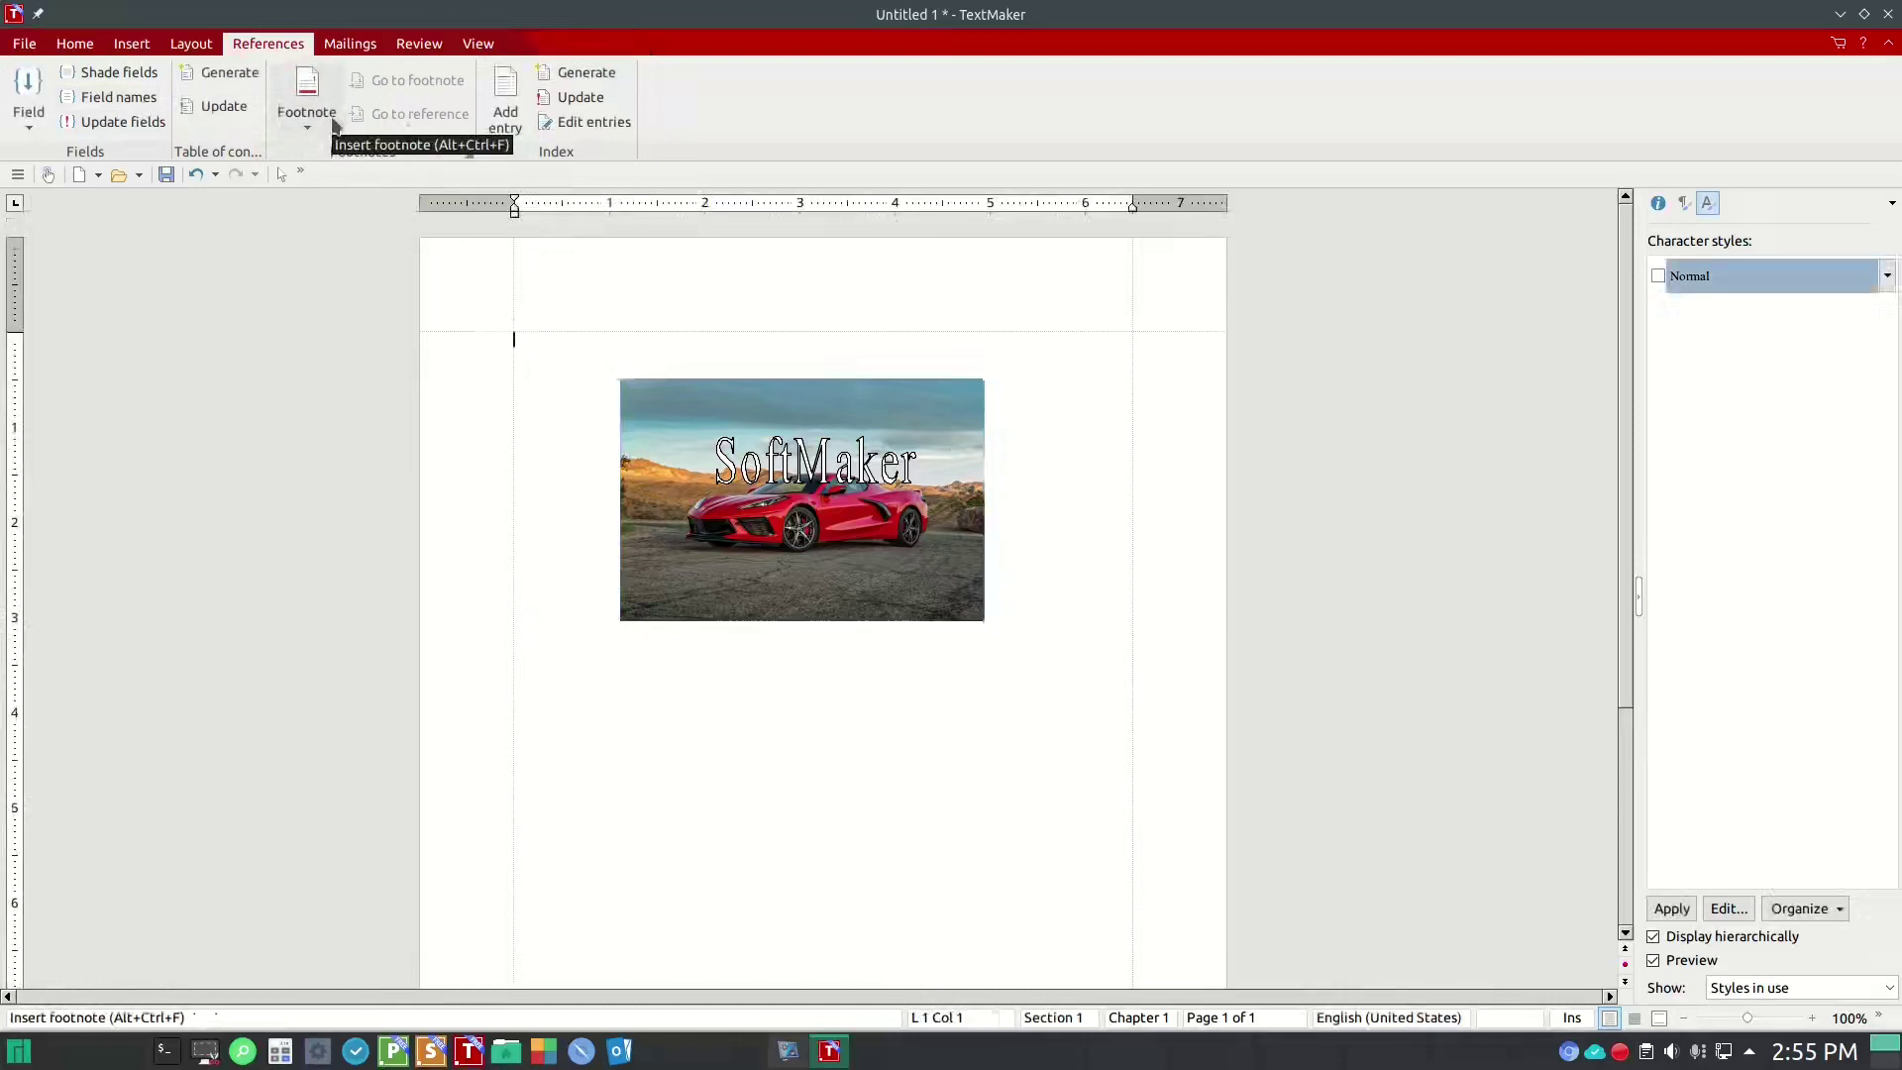
{"action": "left_click", "coordinate": [346, 48]}
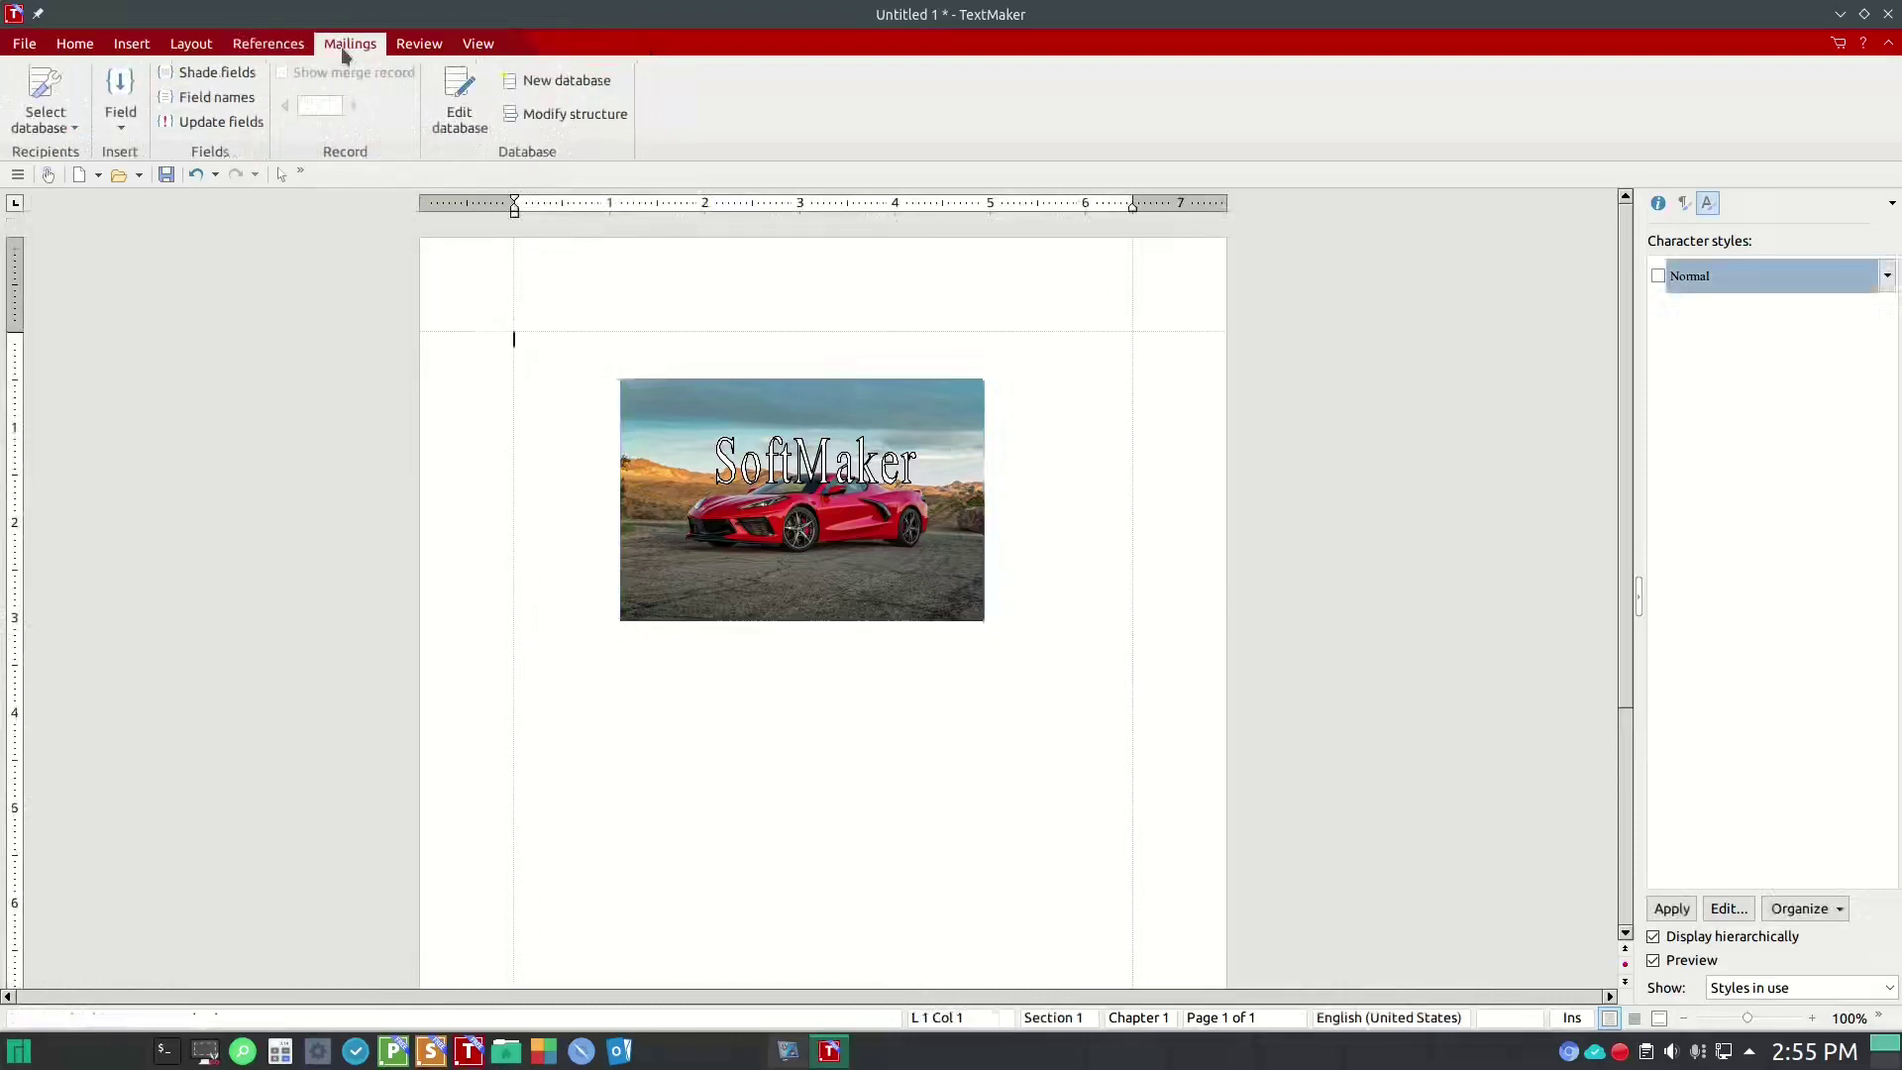
{"action": "left_click", "coordinate": [57, 121]}
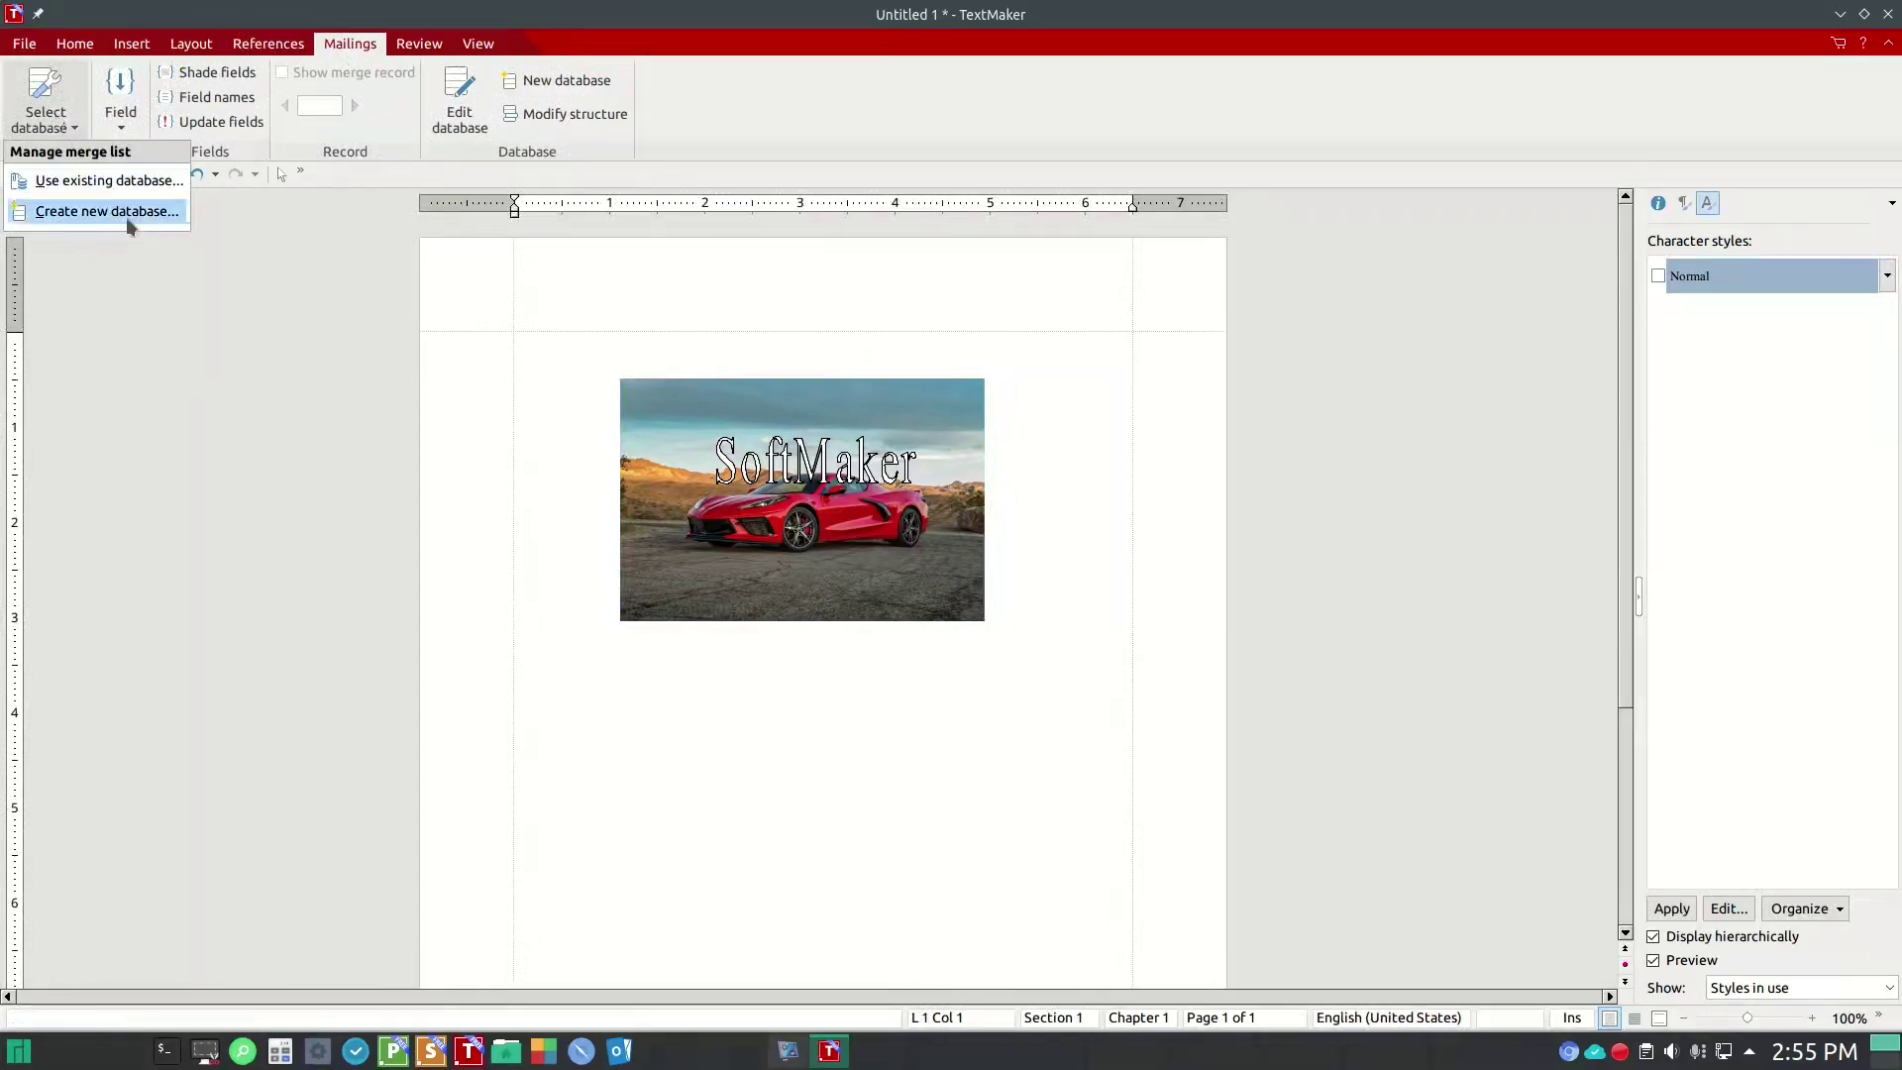
{"action": "left_click", "coordinate": [192, 344]}
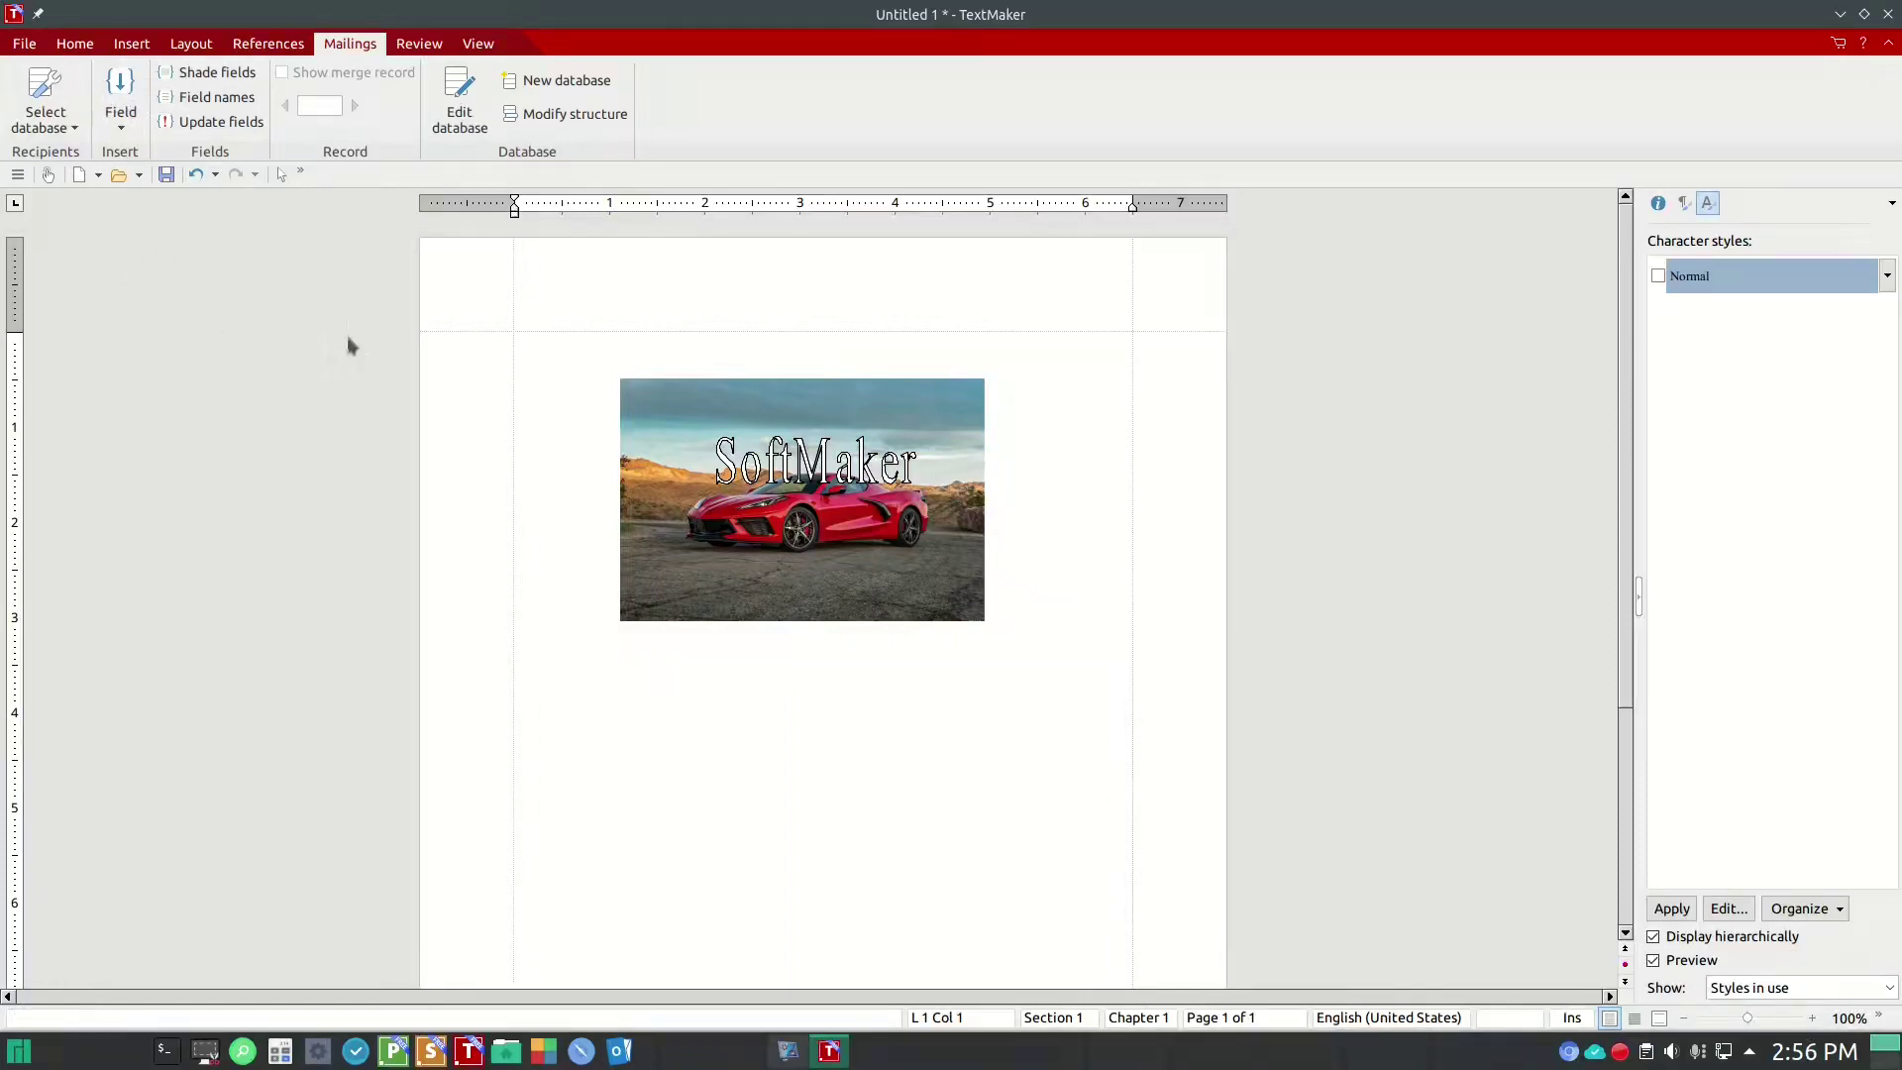
- Examine the spell-check language options, including the underline colour and the Hunspell dictionaries, and leave the settings as they are
{"action": "left_click", "coordinate": [406, 46]}
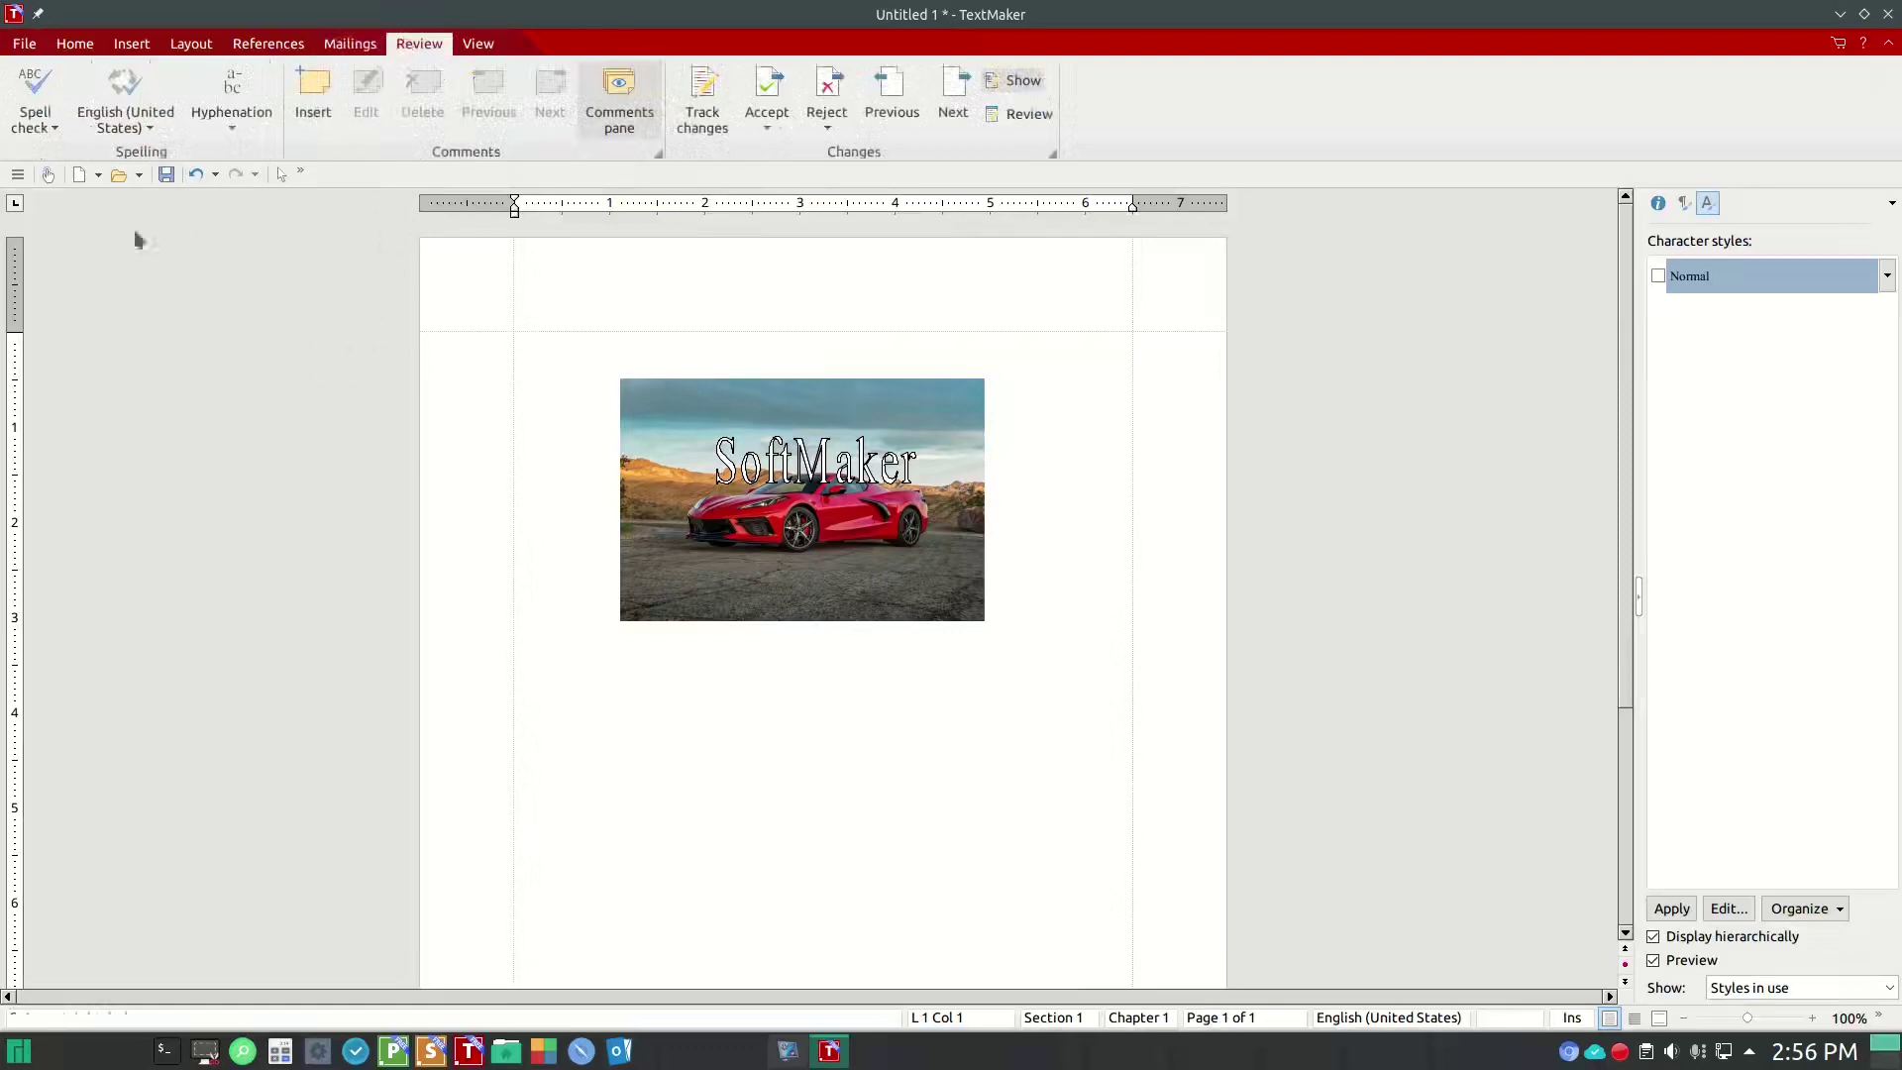
{"action": "left_click", "coordinate": [54, 118]}
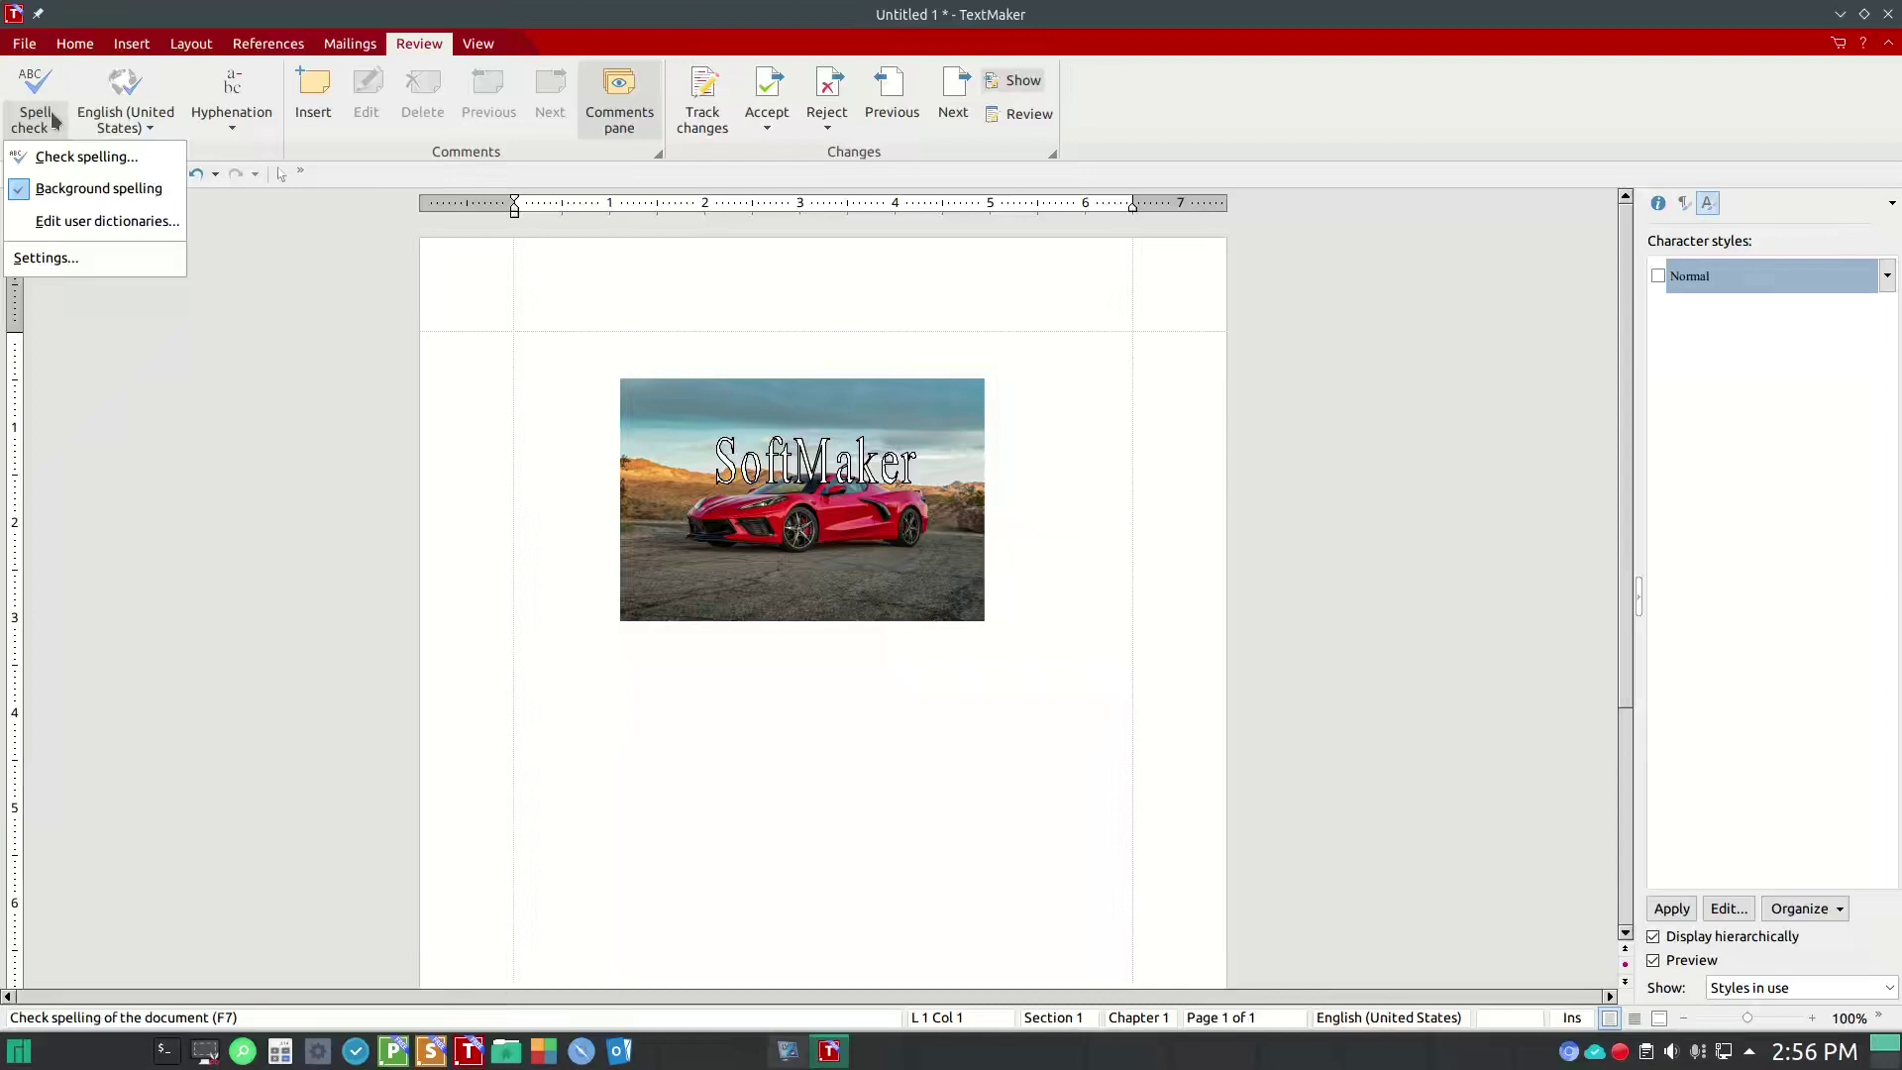
{"action": "left_click", "coordinate": [87, 260]}
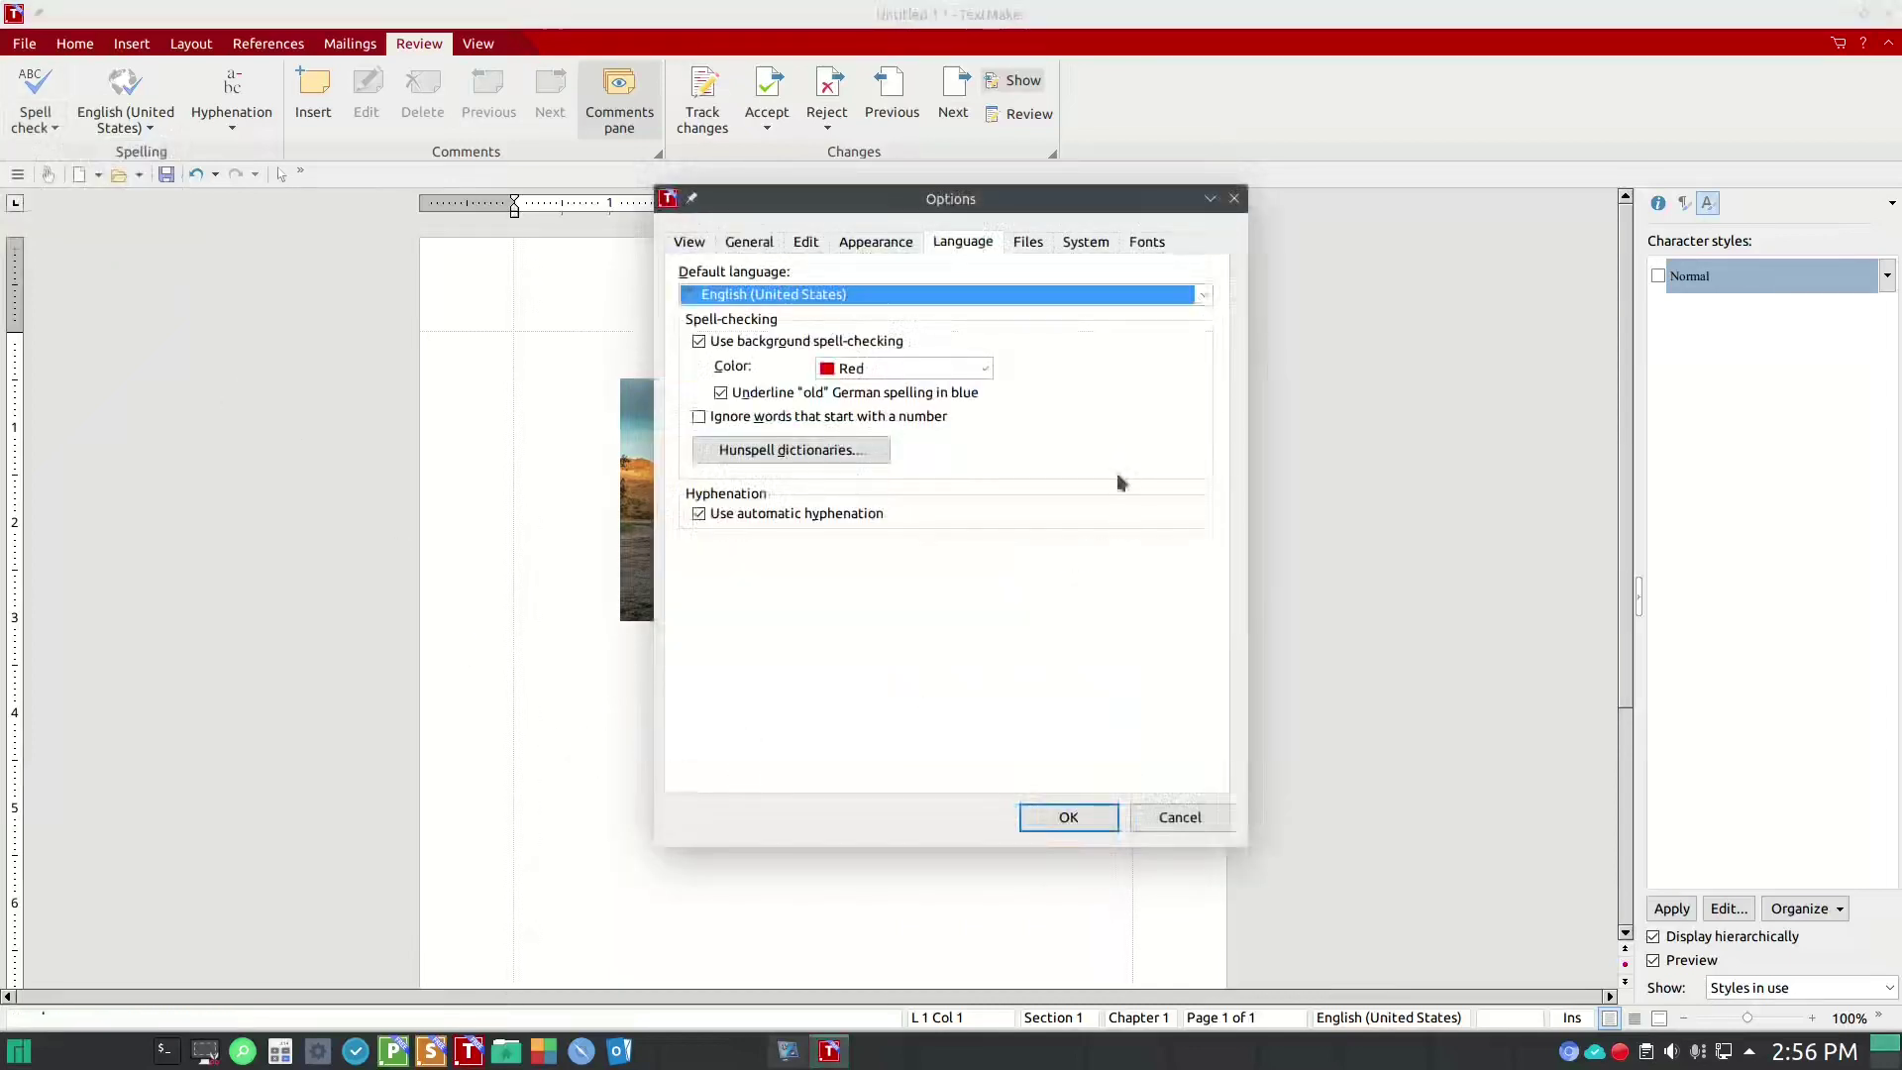
{"action": "left_click", "coordinate": [986, 369]}
{"action": "left_click", "coordinate": [989, 367]}
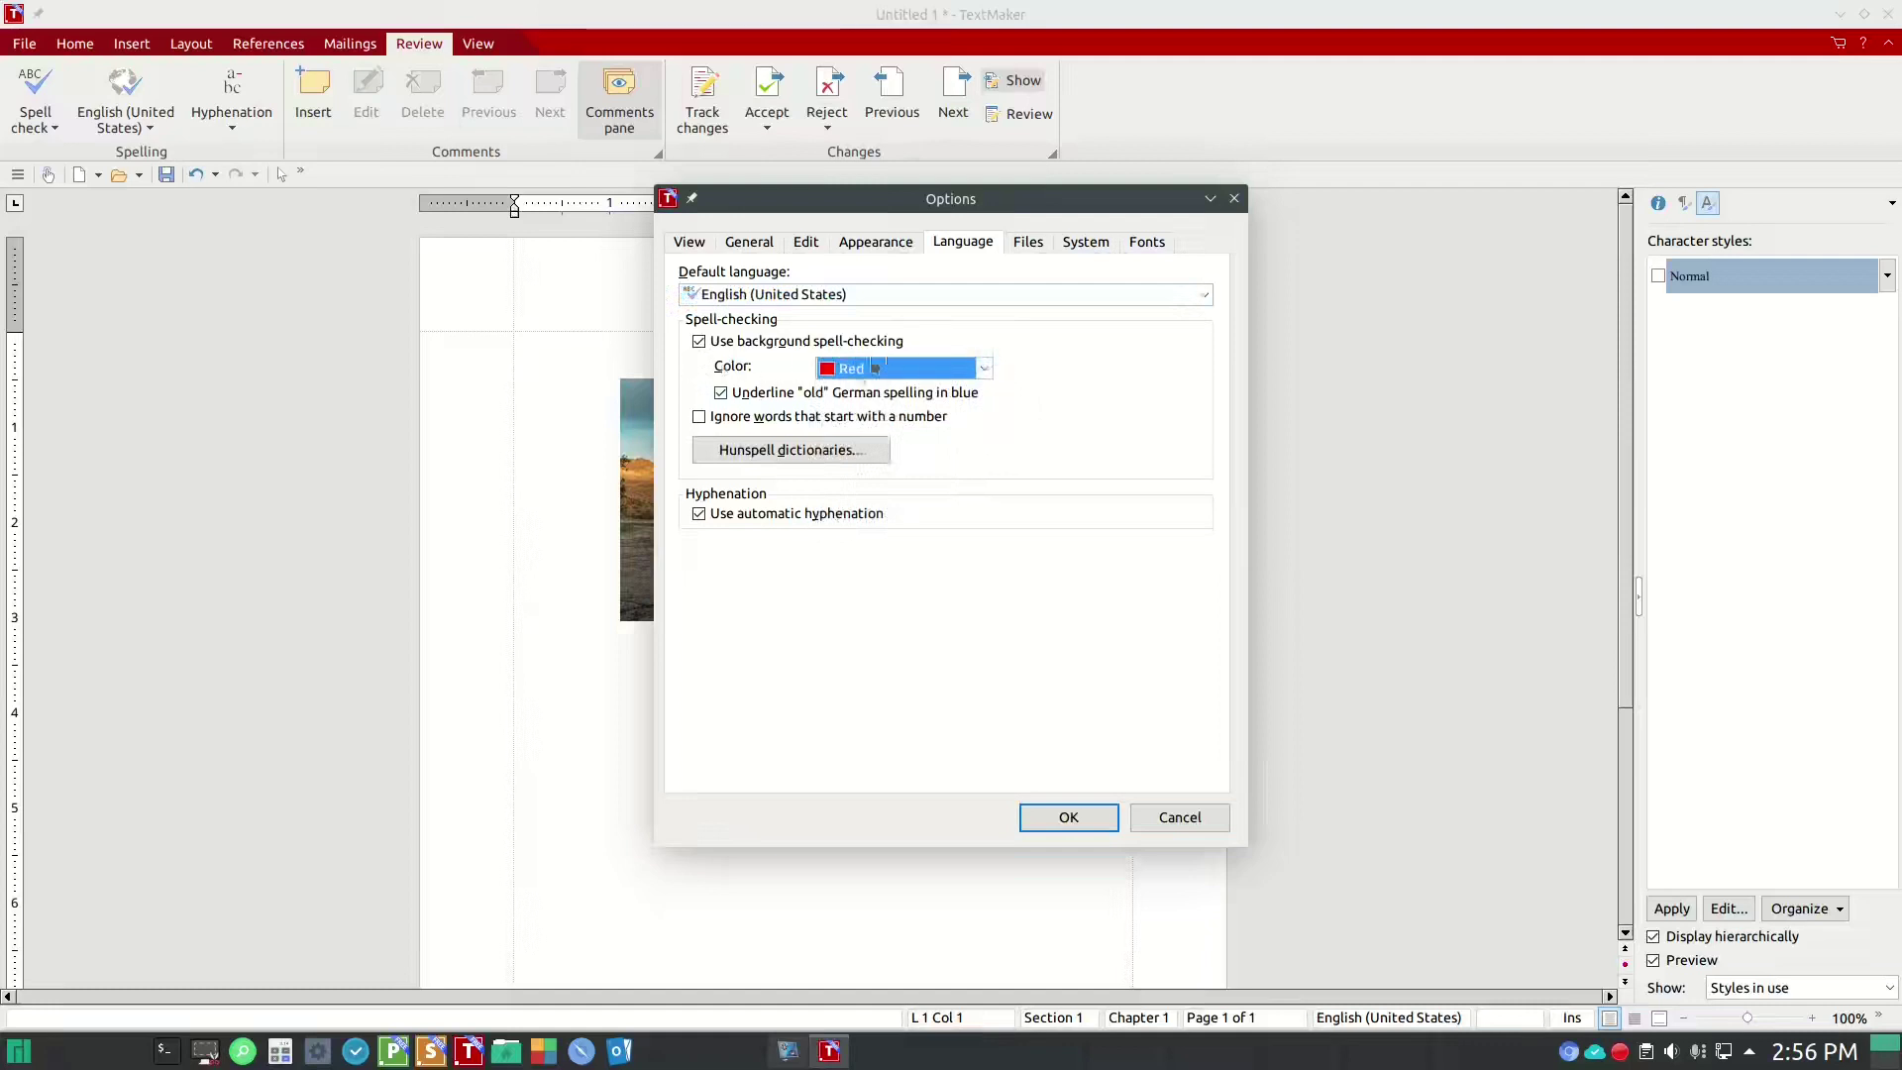
{"action": "key", "text": "Tab"}
{"action": "key", "text": "Tab"}
{"action": "key", "text": "Tab"}
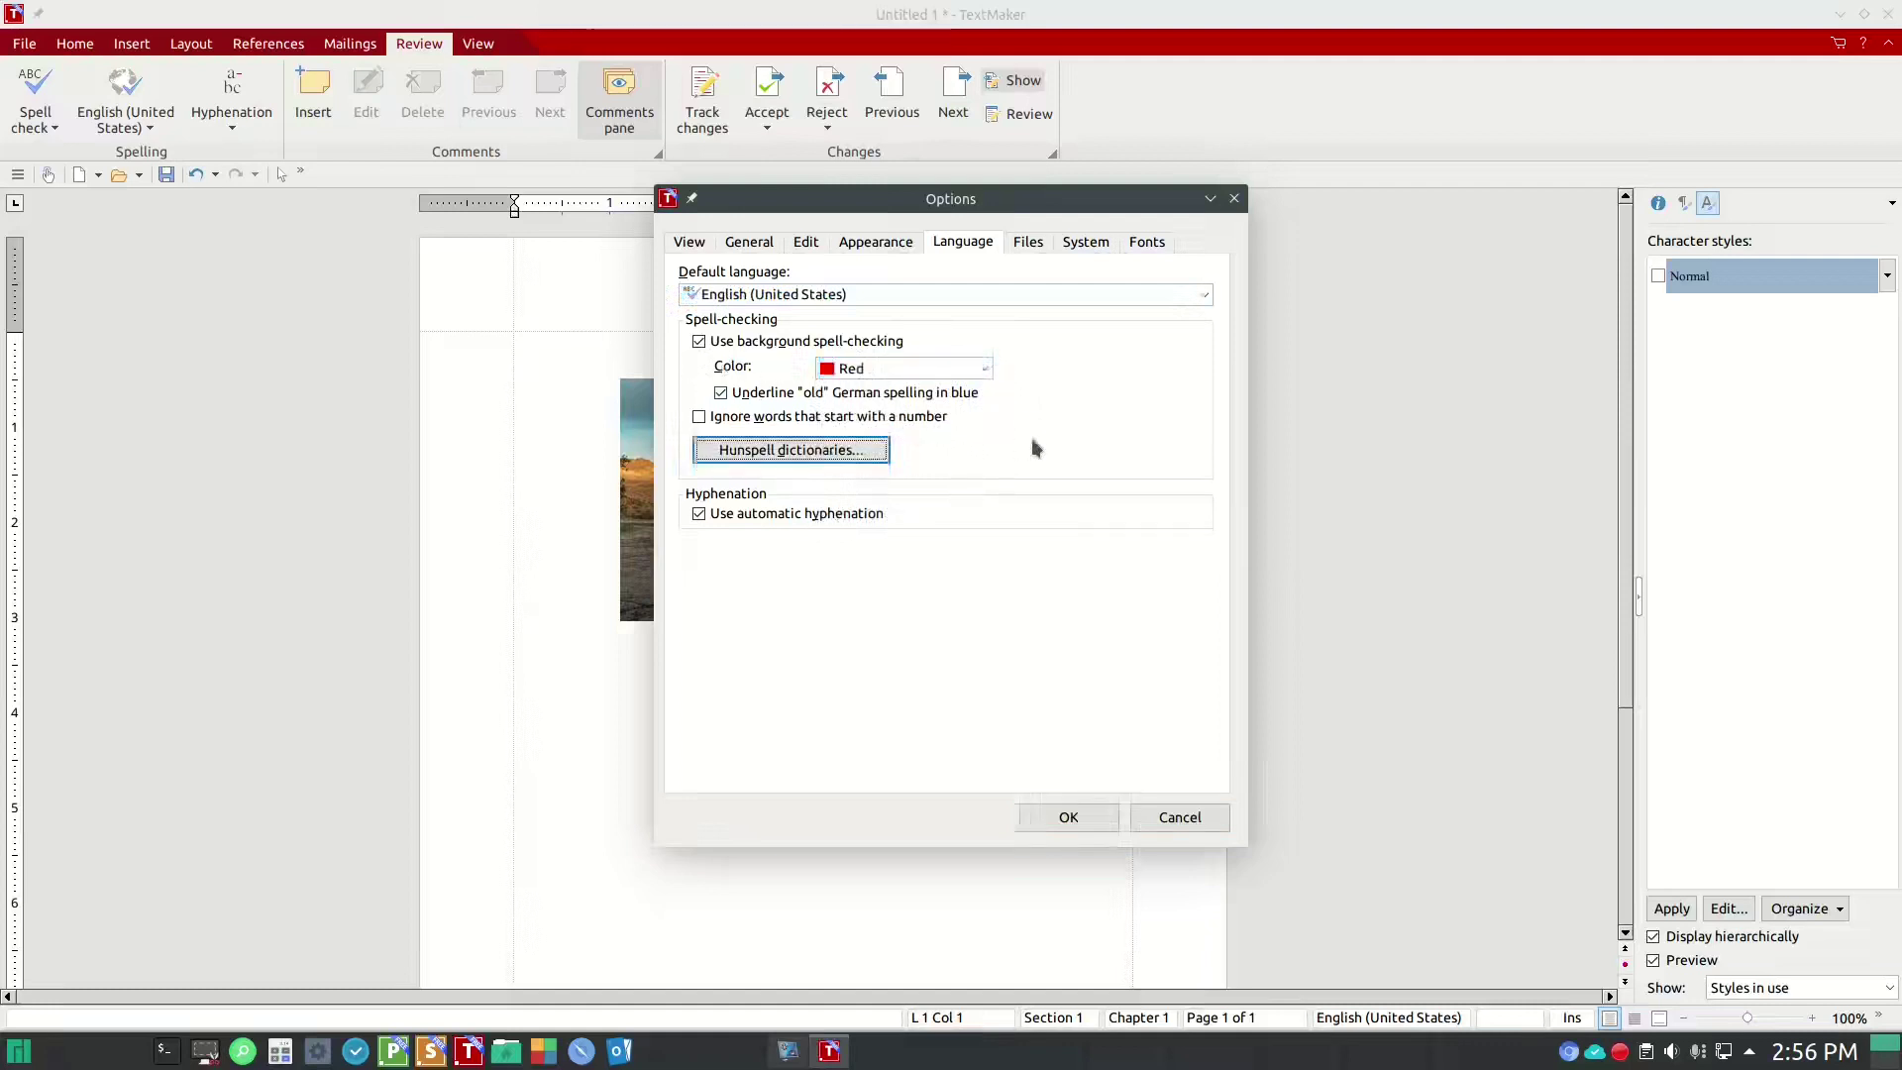
{"action": "left_click", "coordinate": [848, 453]}
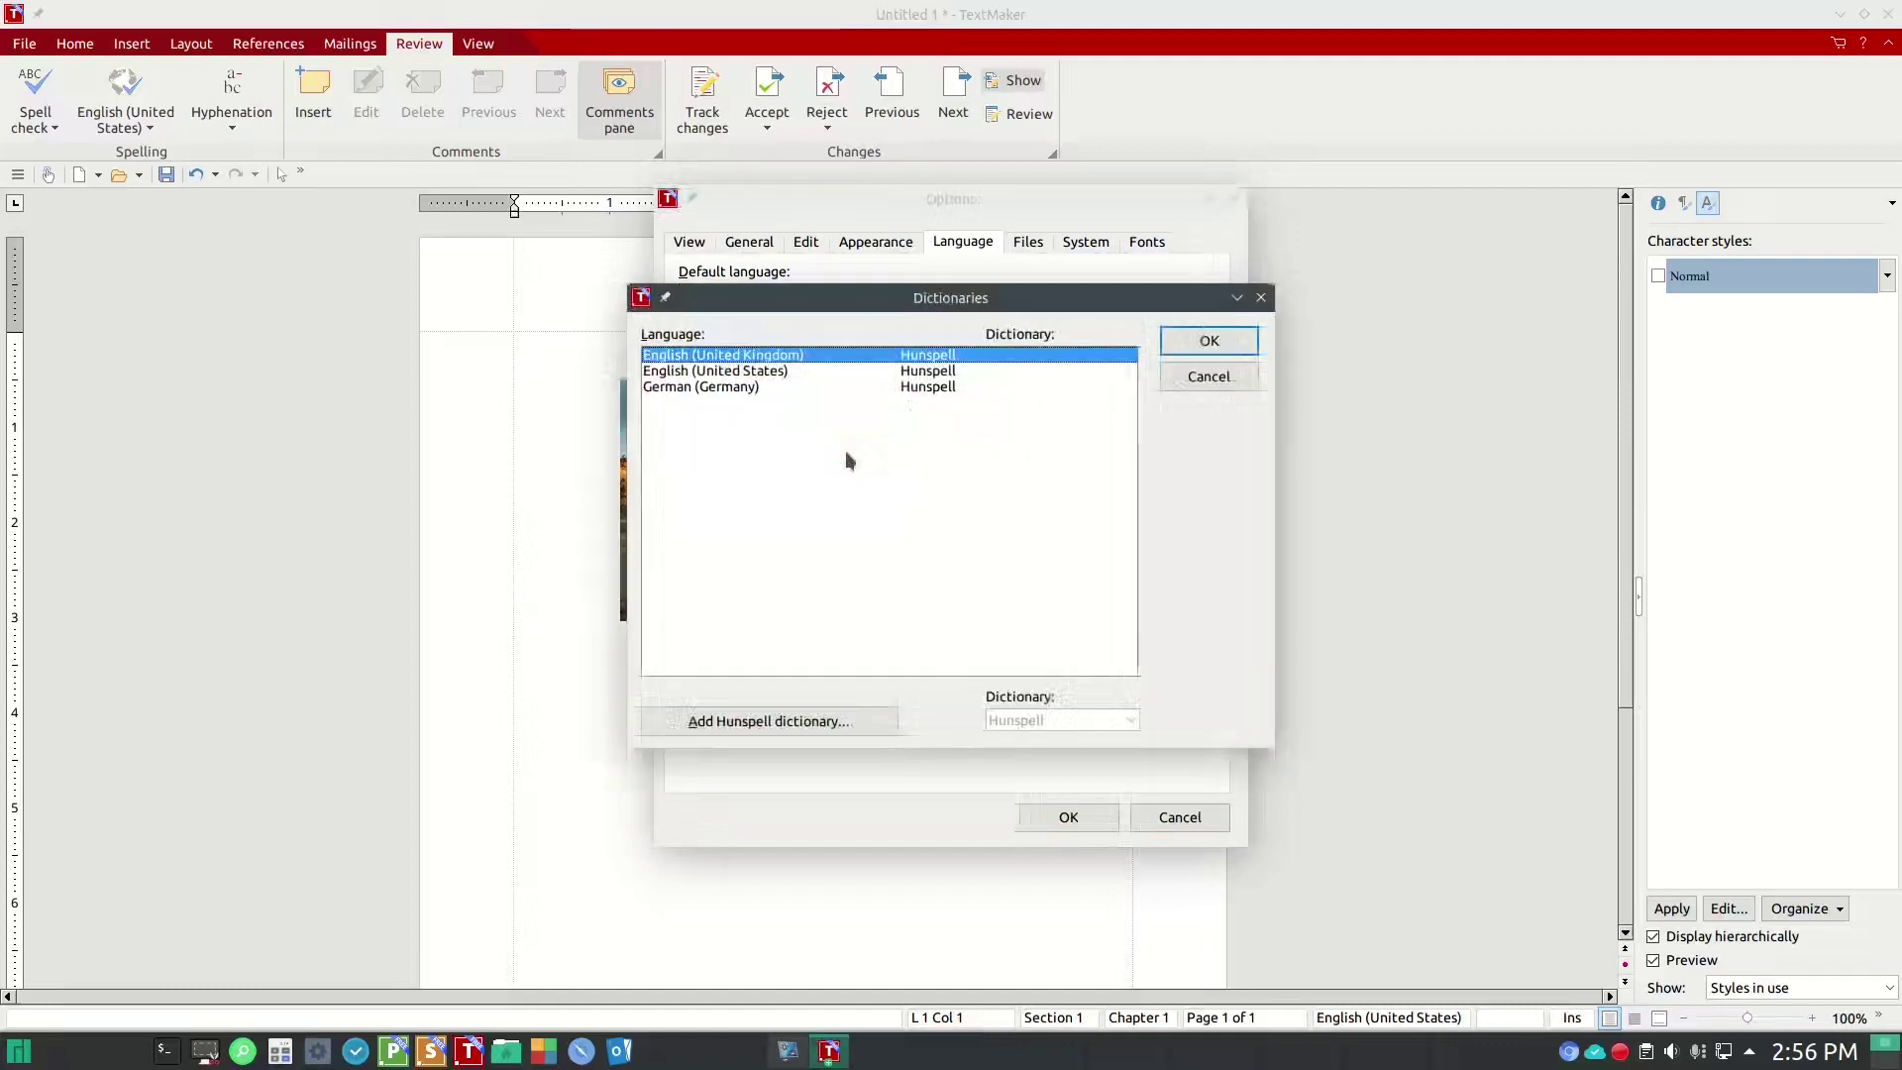
{"action": "left_click", "coordinate": [1207, 377]}
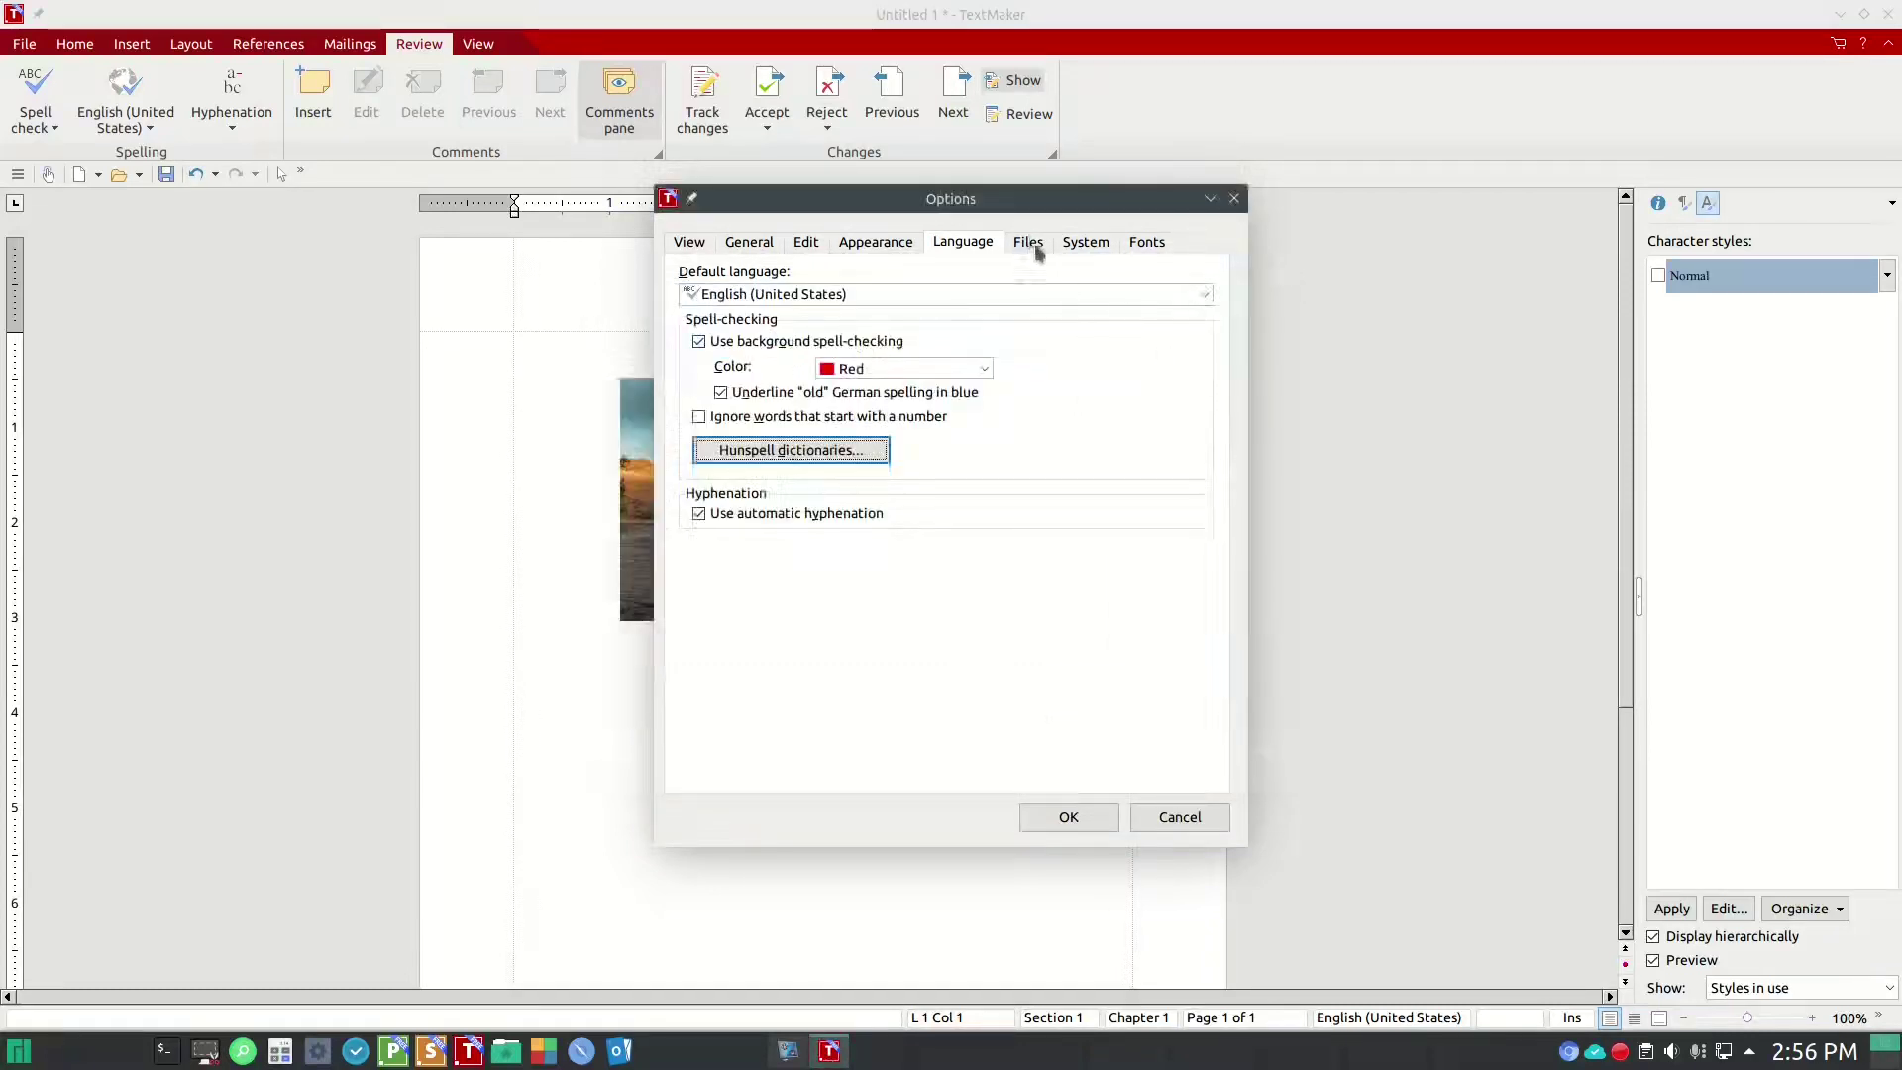
{"action": "key", "text": "Escape"}
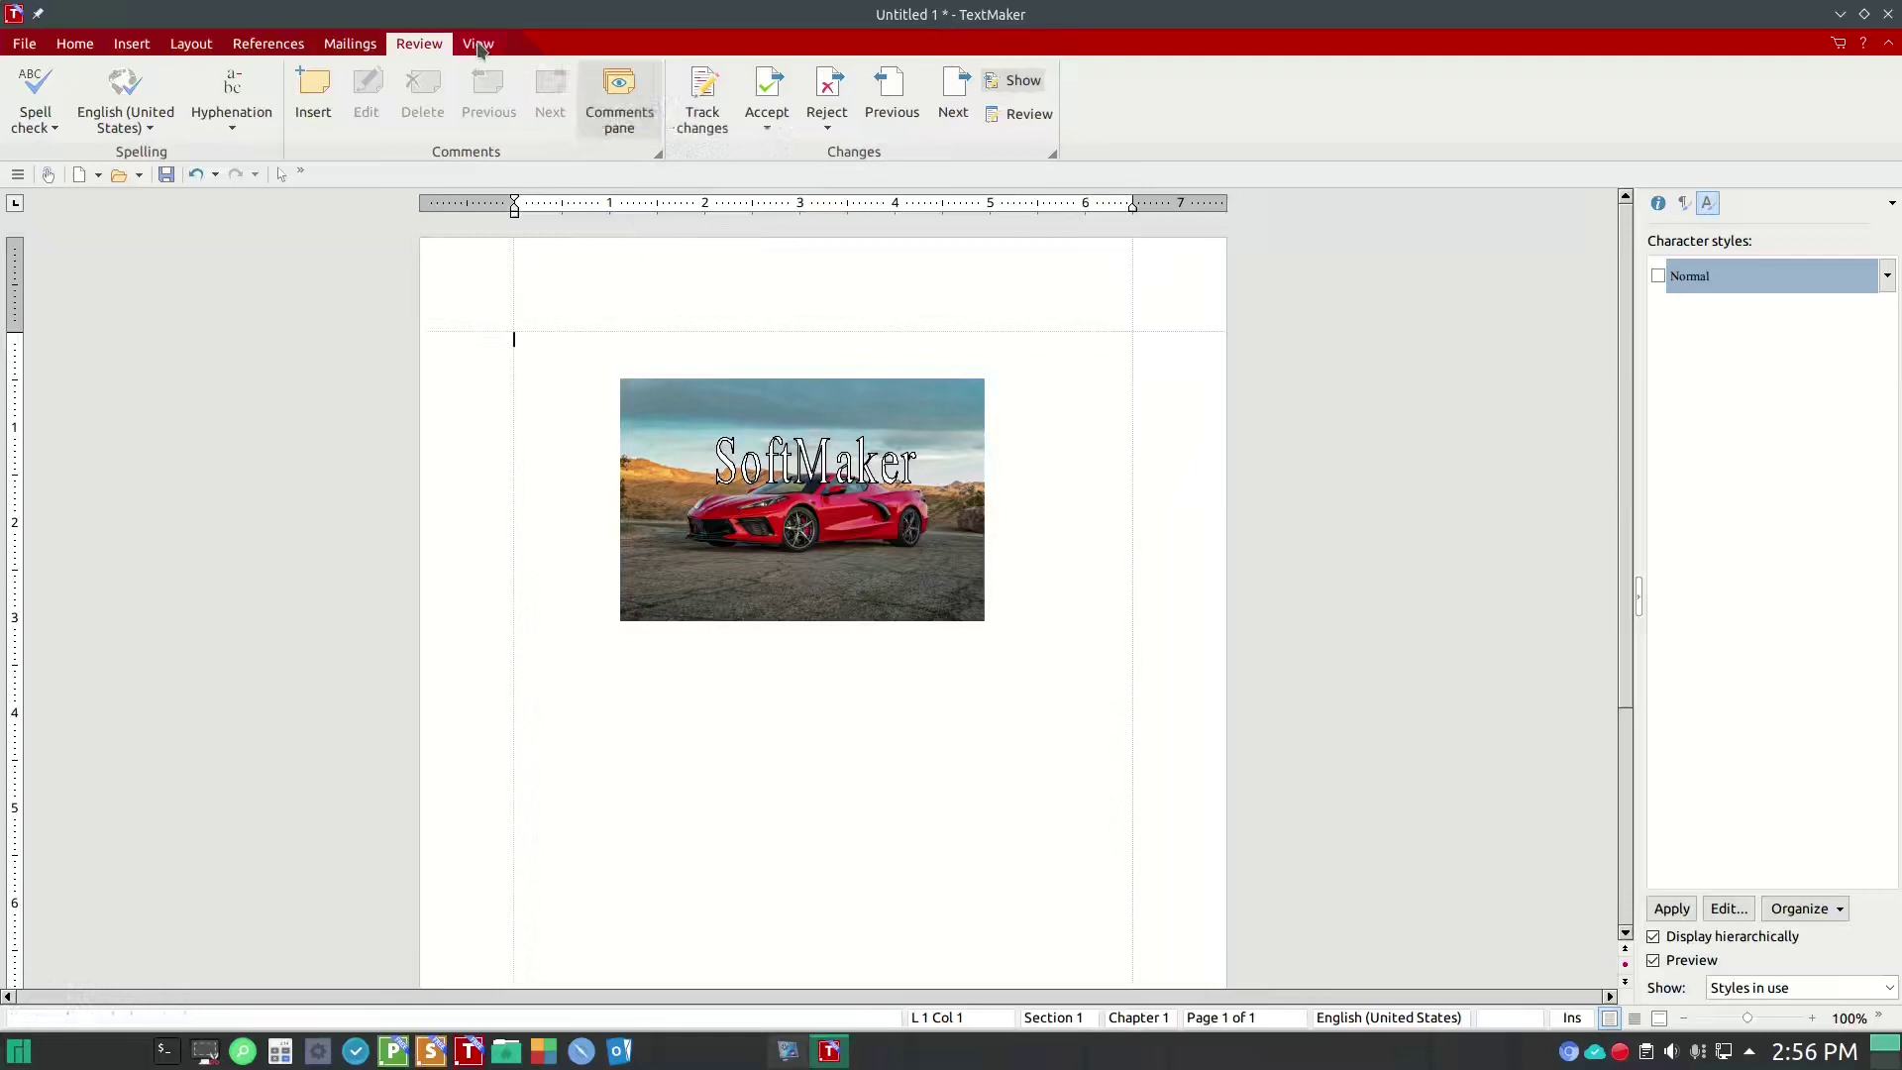
- Try inserting a comment without specifying a name and initials, and move the car picture below the SoftMaker TextArt
{"action": "left_click", "coordinate": [312, 87]}
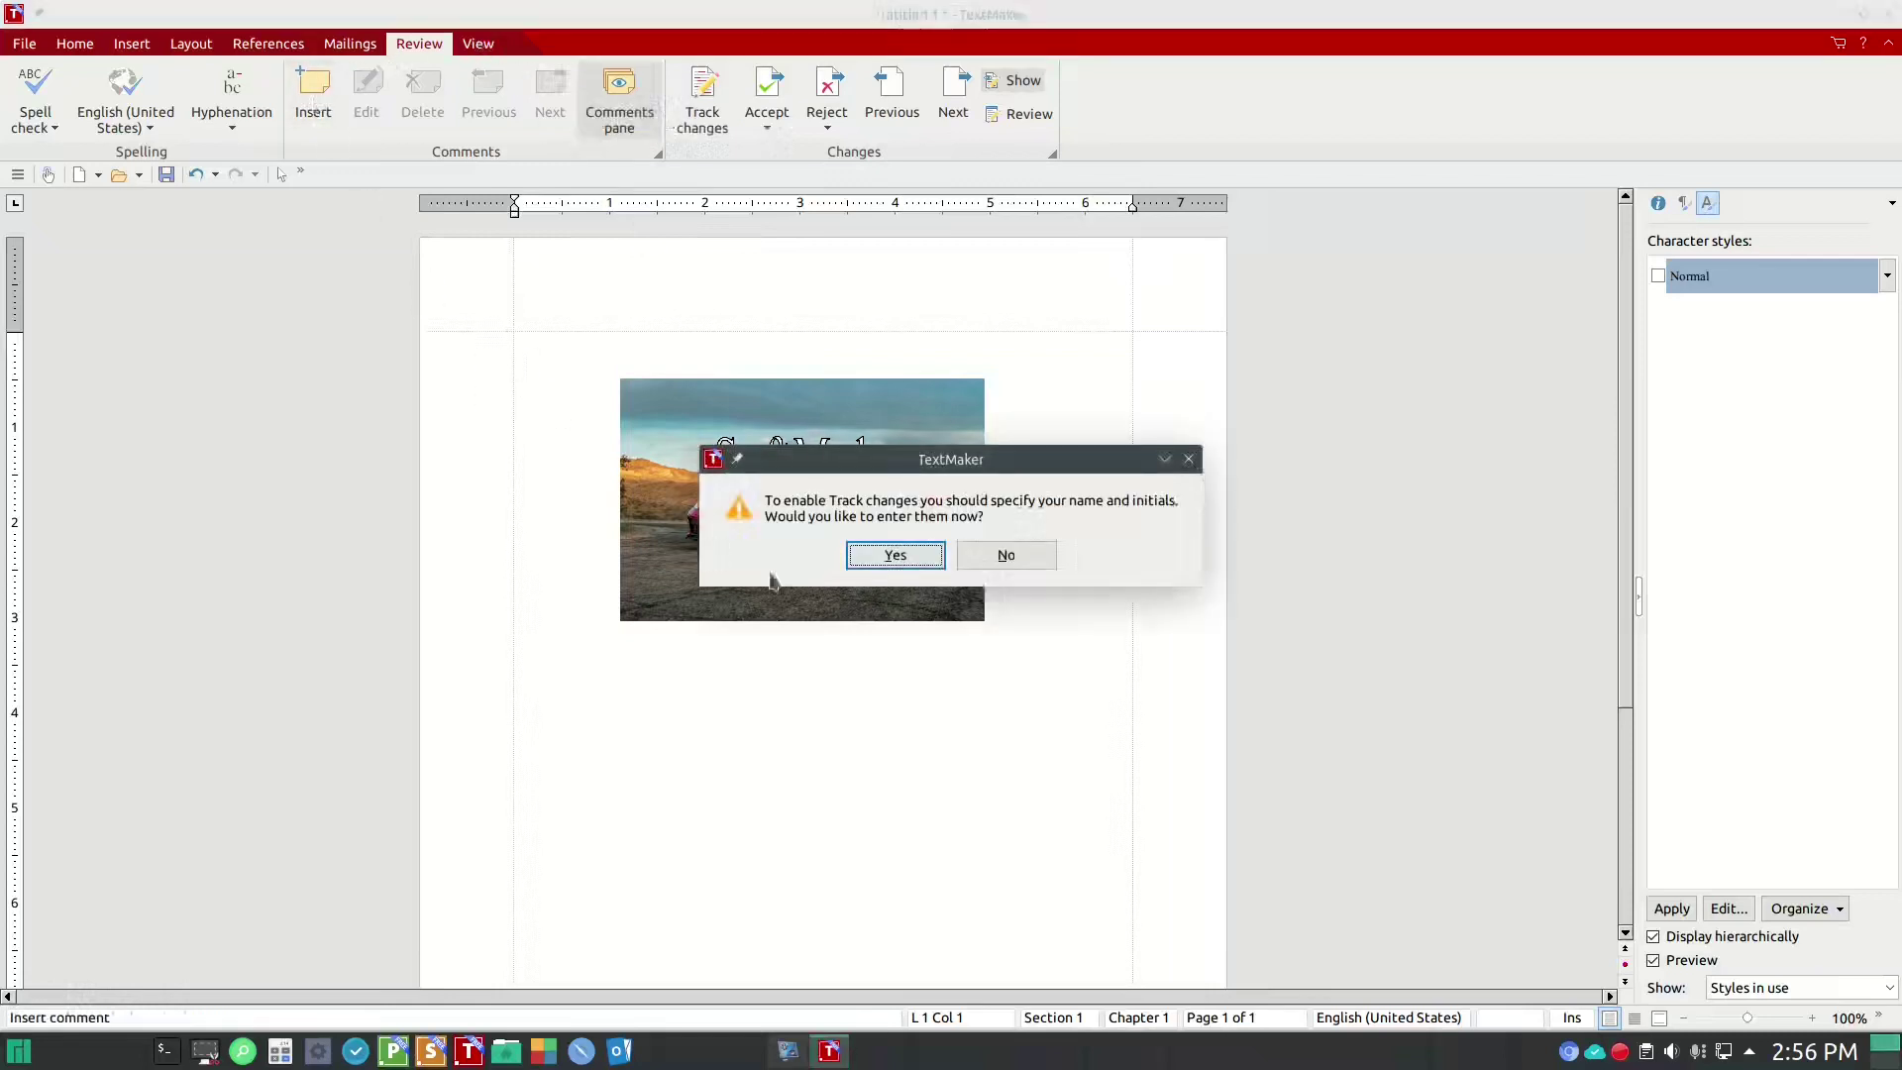
{"action": "left_click", "coordinate": [1005, 555]}
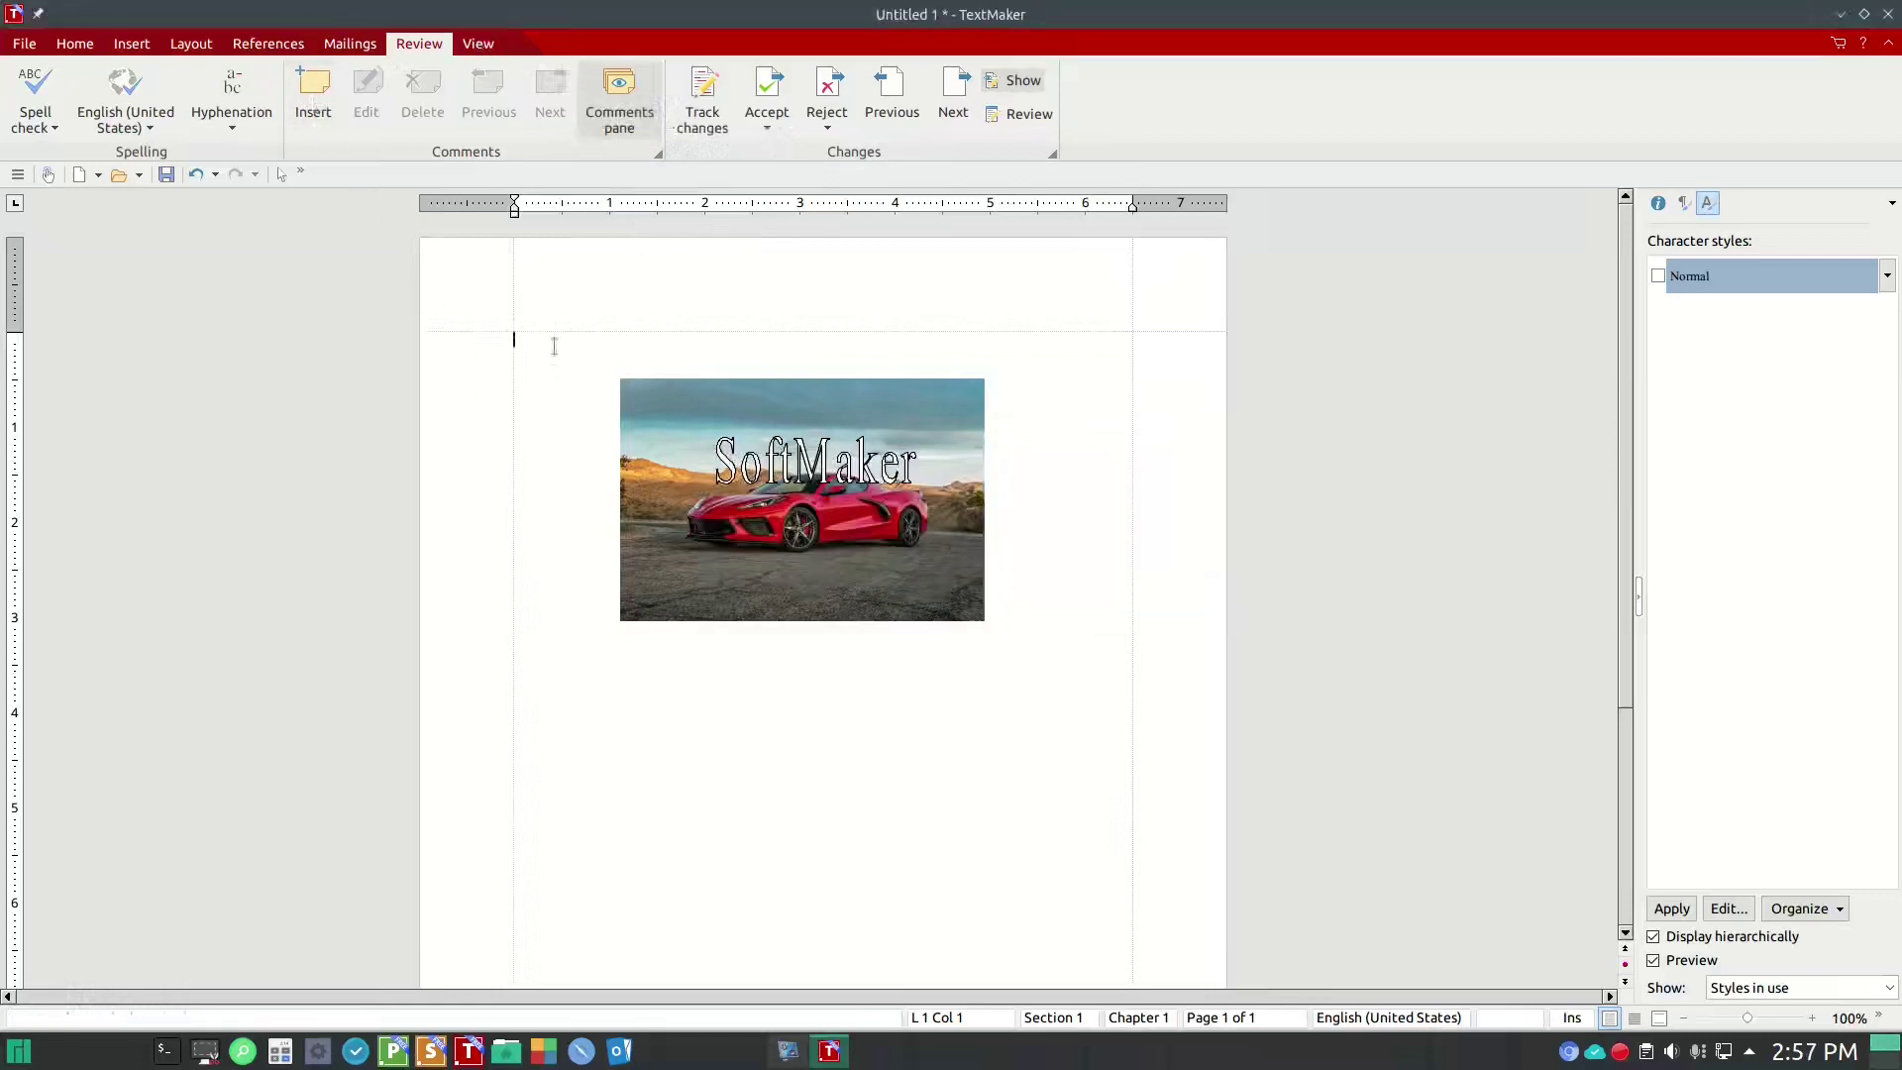
{"action": "left_click_drag", "start_coordinate": [700, 451], "coordinate": [712, 558]}
{"action": "left_click", "coordinate": [673, 356]}
{"action": "left_click", "coordinate": [718, 462]}
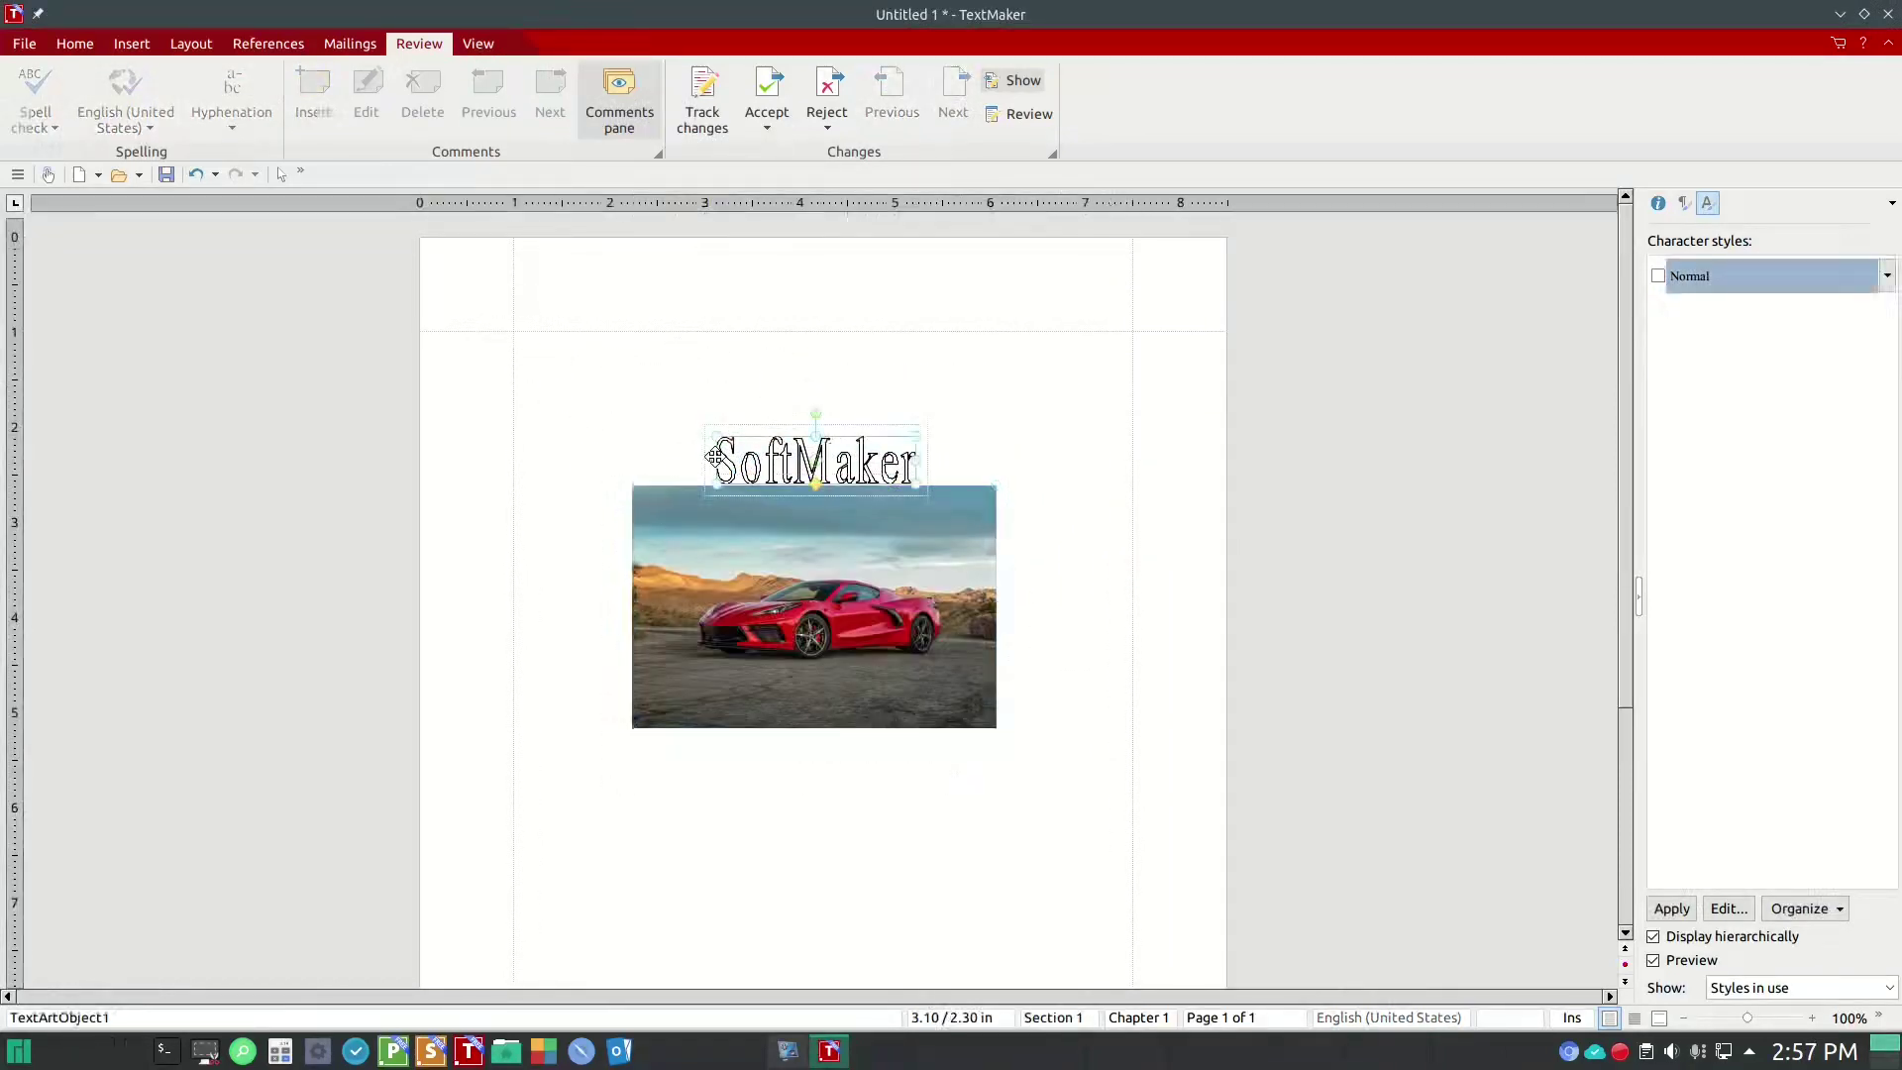
- Write "Test" on the first line of the page and attach a new comment to that word
{"action": "left_click", "coordinate": [664, 345]}
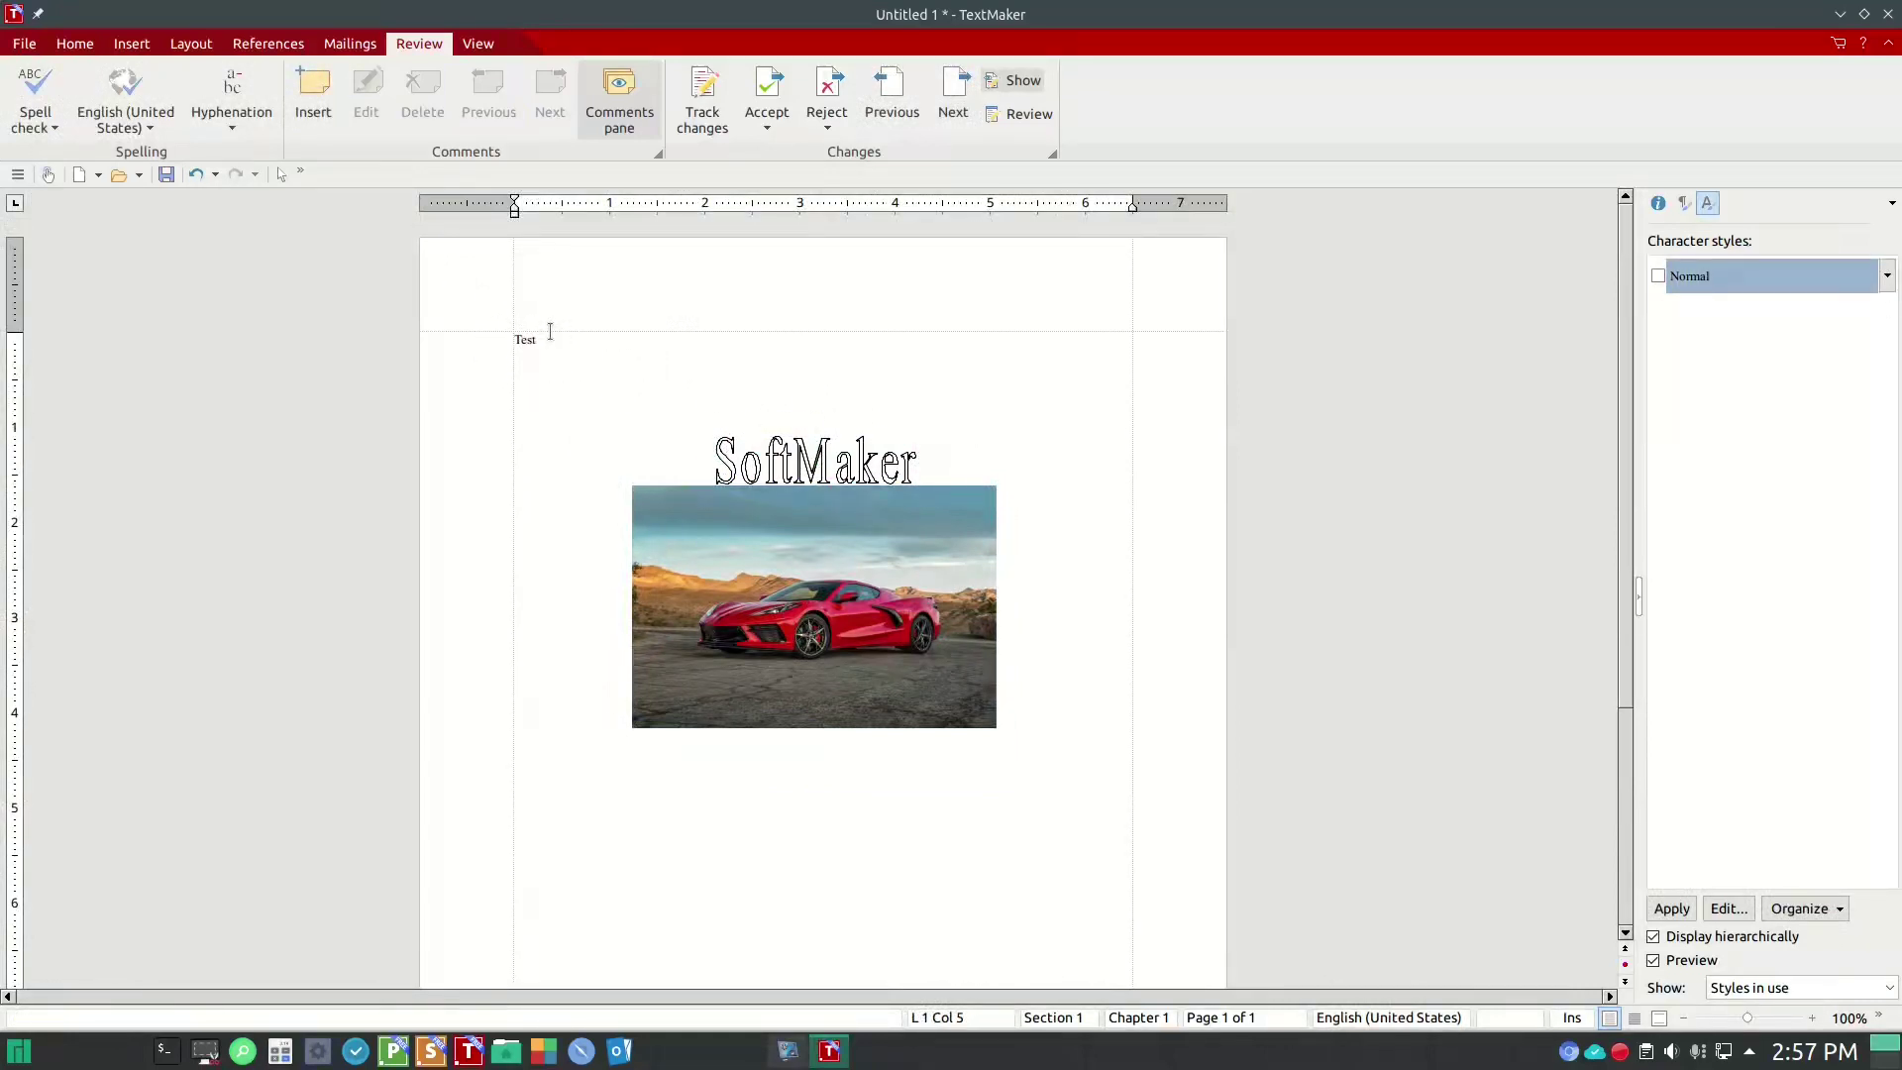
{"action": "left_click_drag", "start_coordinate": [548, 337], "coordinate": [437, 349]}
{"action": "left_click", "coordinate": [316, 94]}
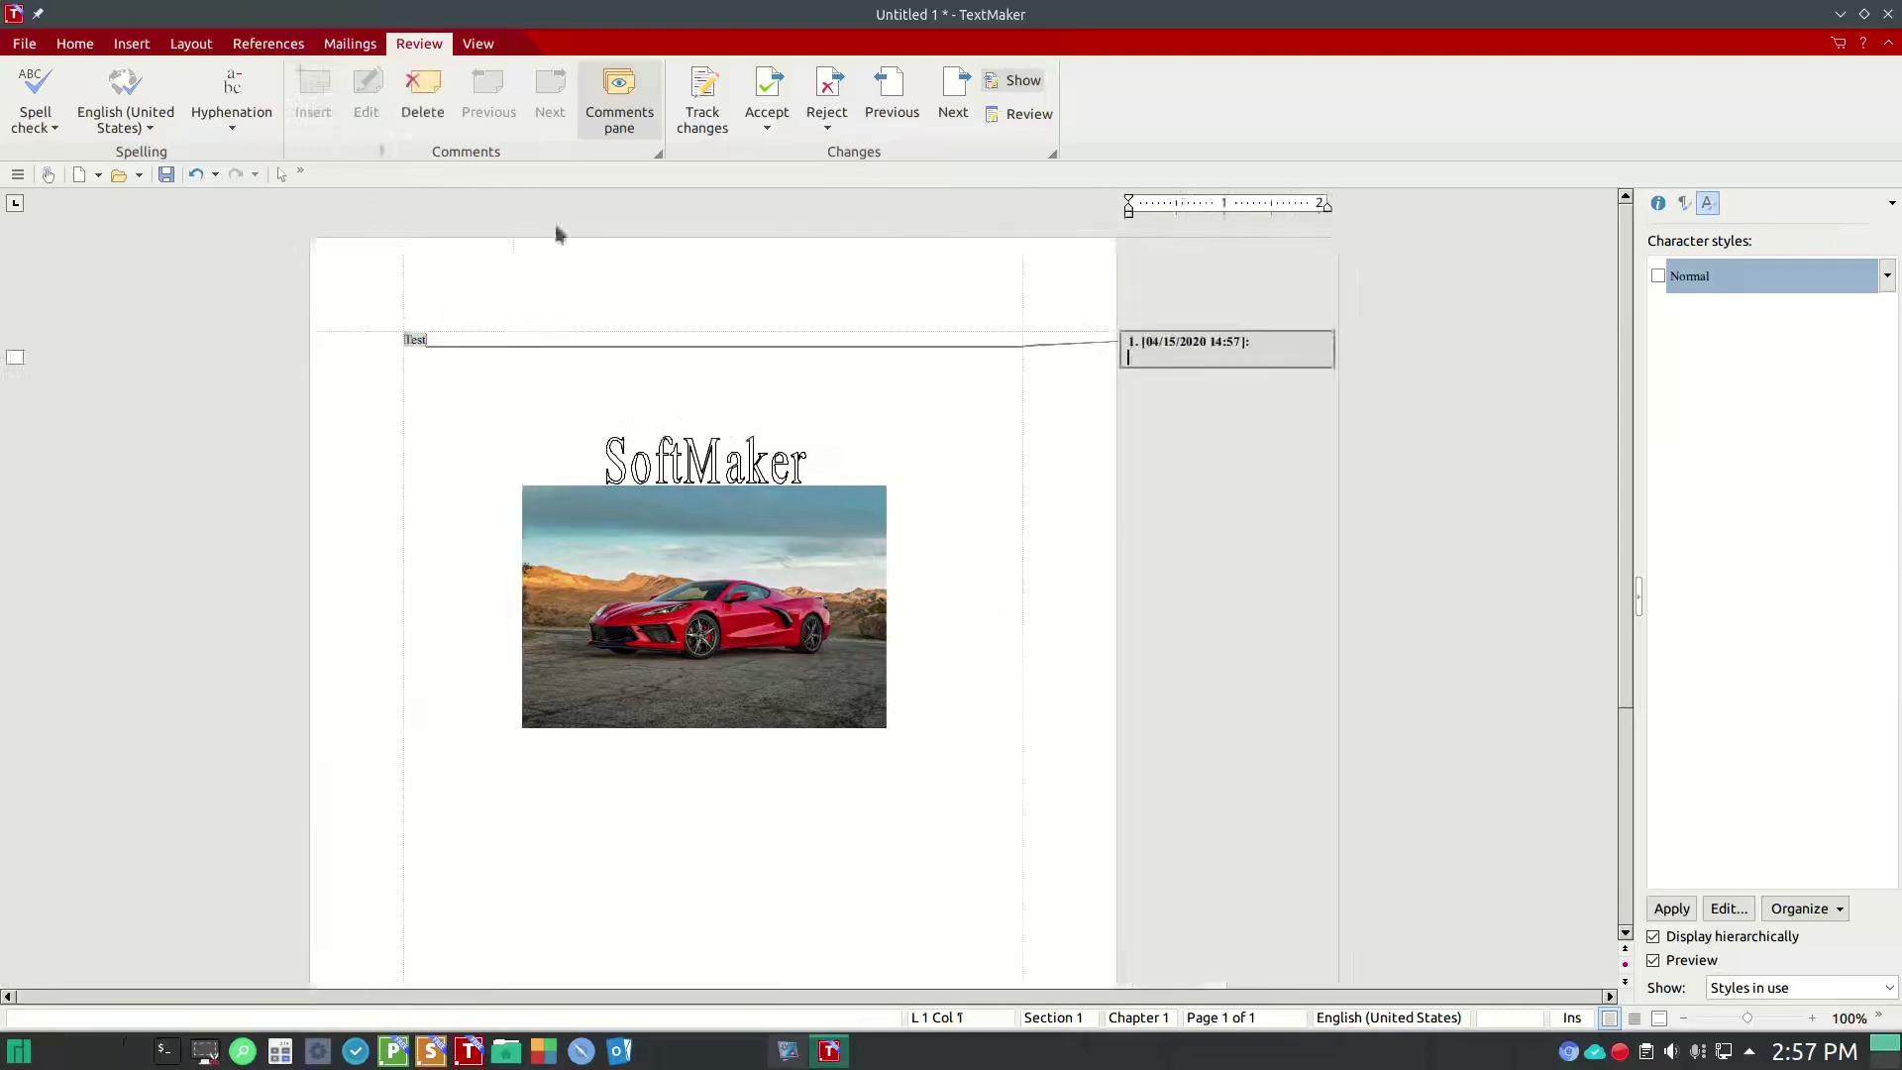
- Turn the horizontal and vertical rulers off and back on
{"action": "left_click", "coordinate": [480, 43]}
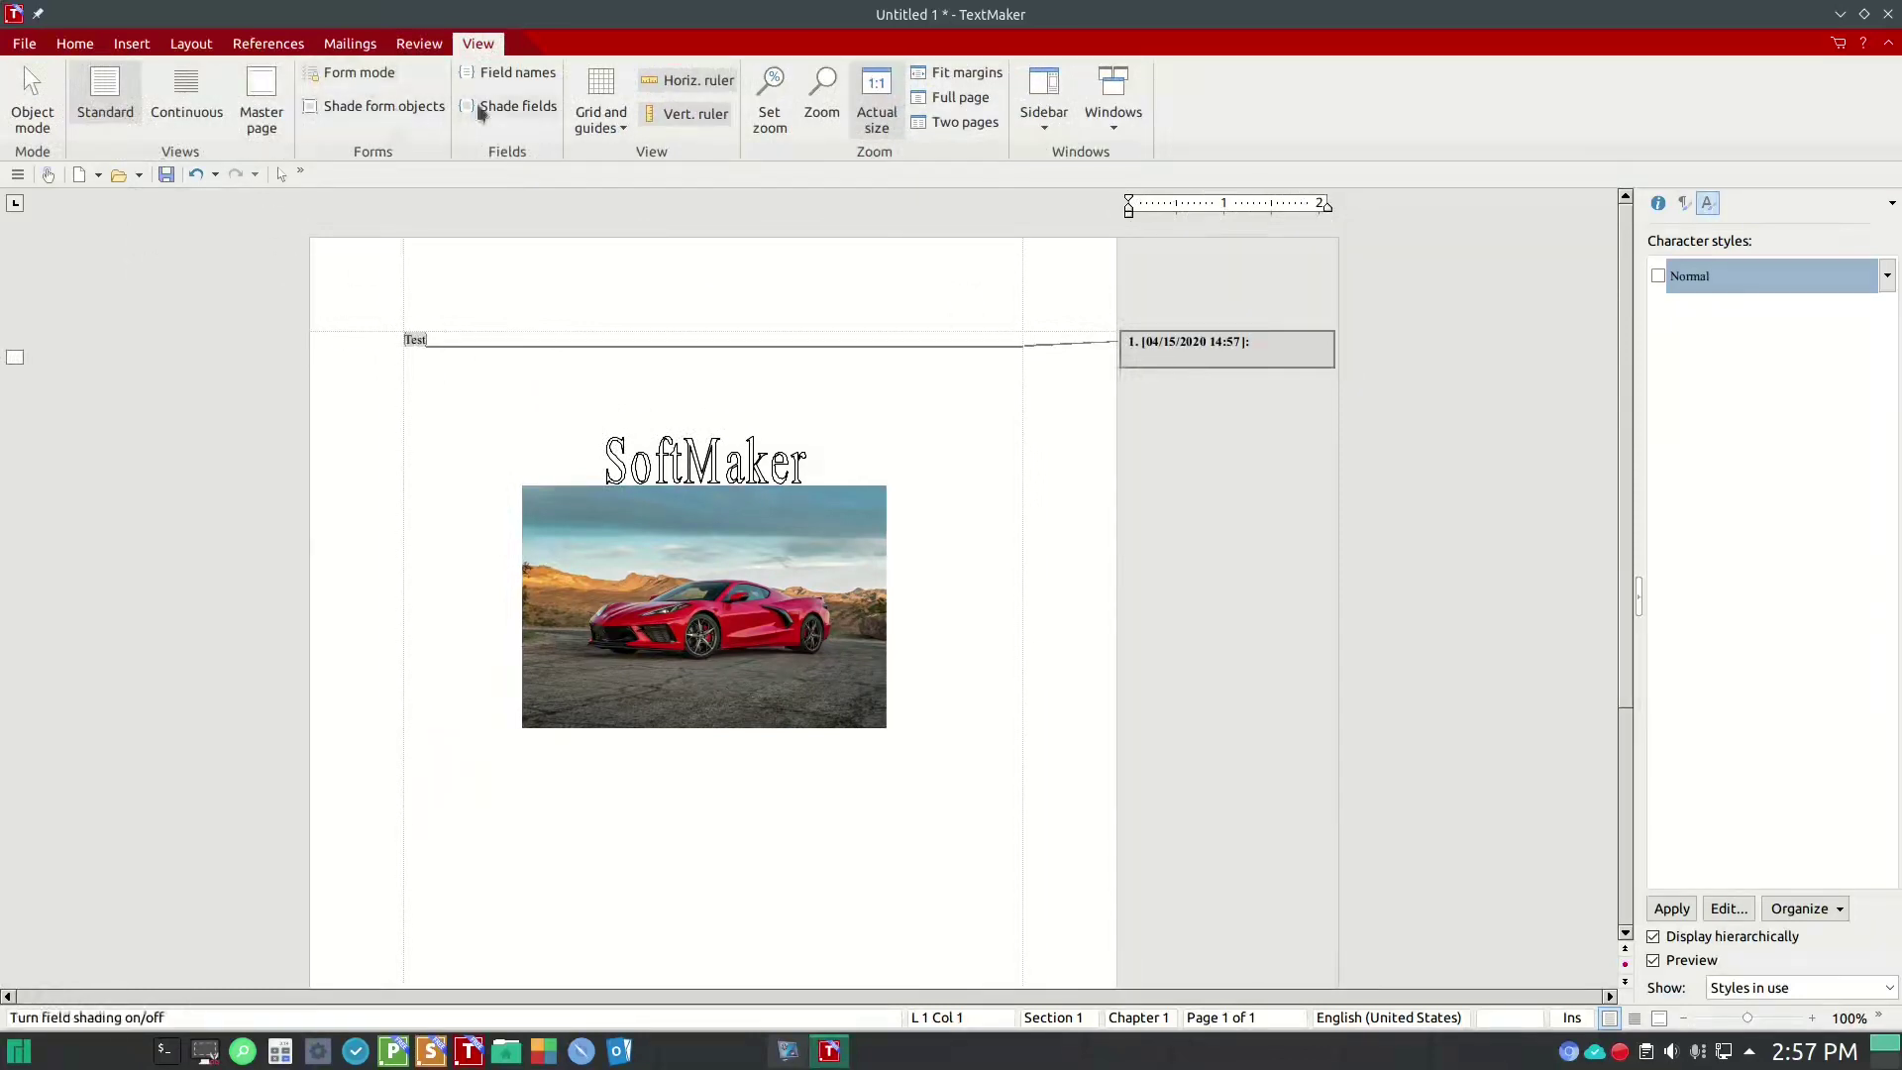
{"action": "left_click", "coordinate": [681, 83]}
{"action": "left_click", "coordinate": [707, 124]}
{"action": "left_click", "coordinate": [707, 124]}
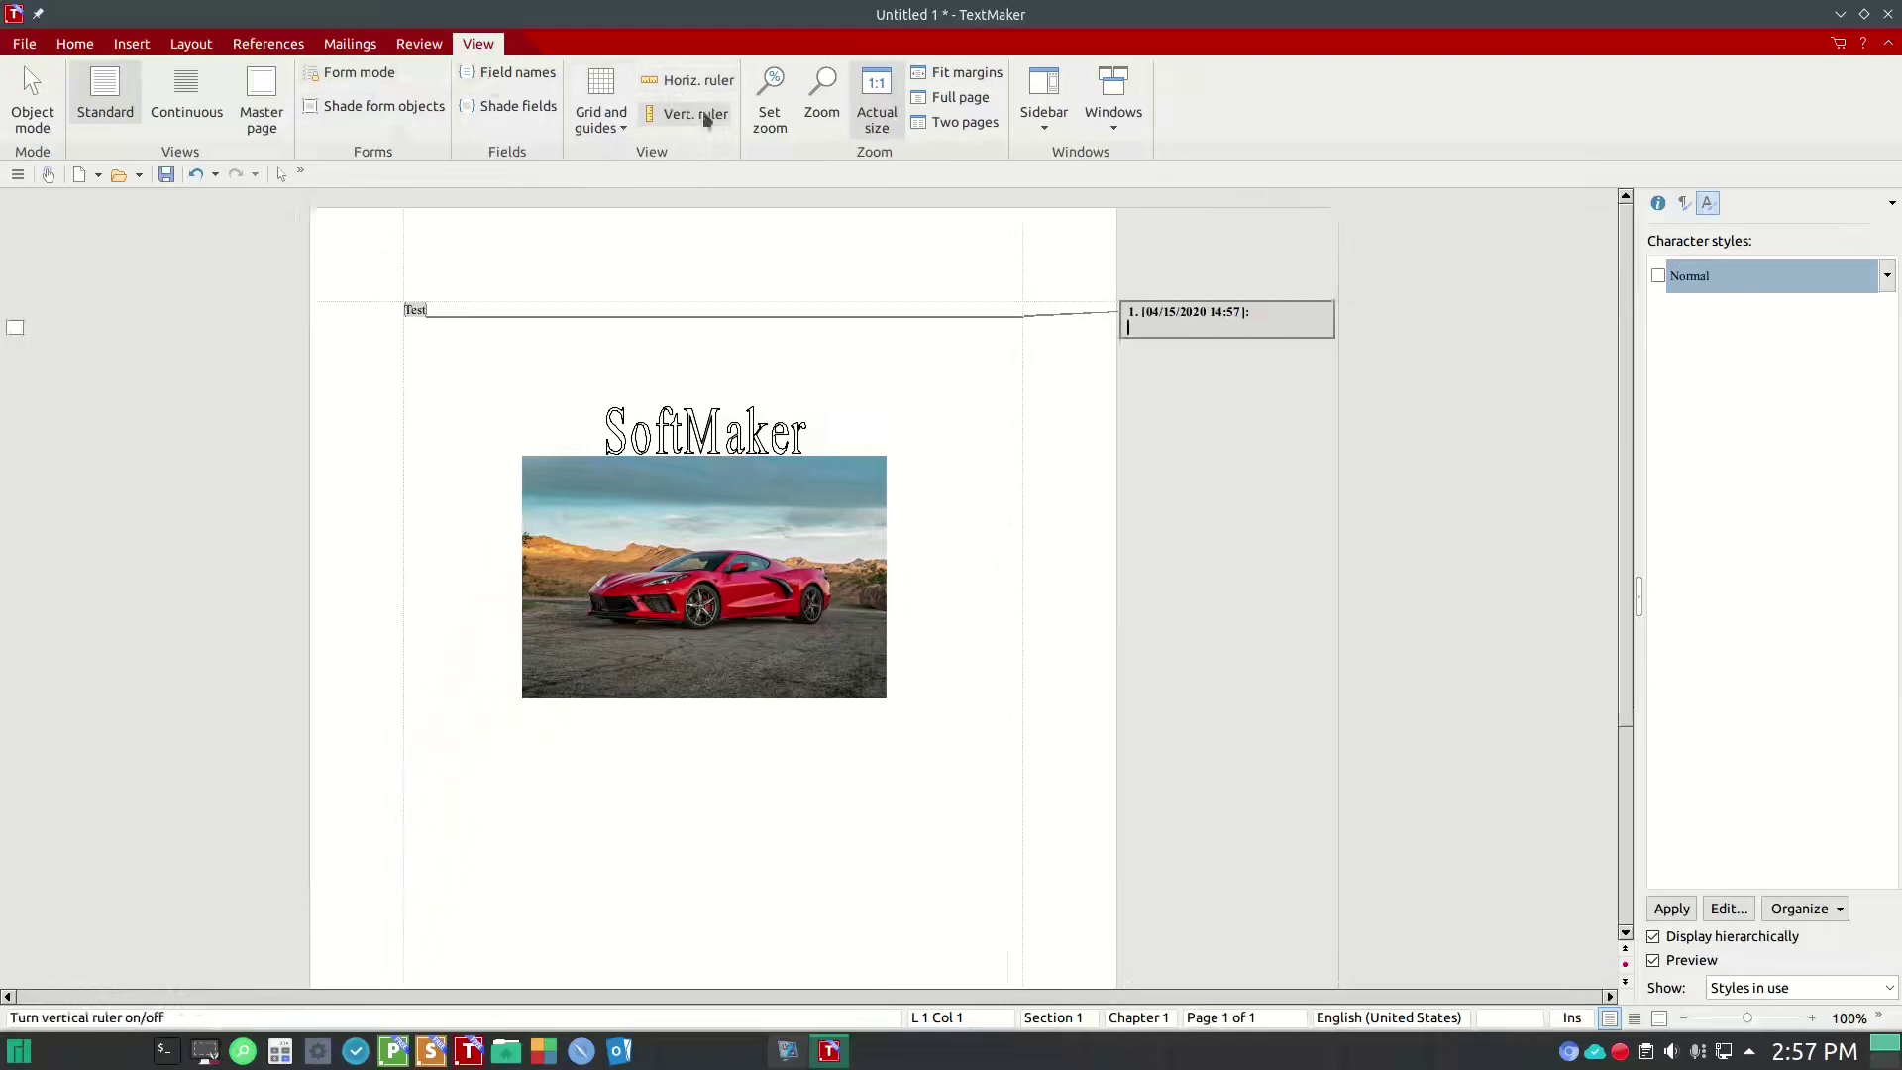
{"action": "left_click", "coordinate": [695, 85]}
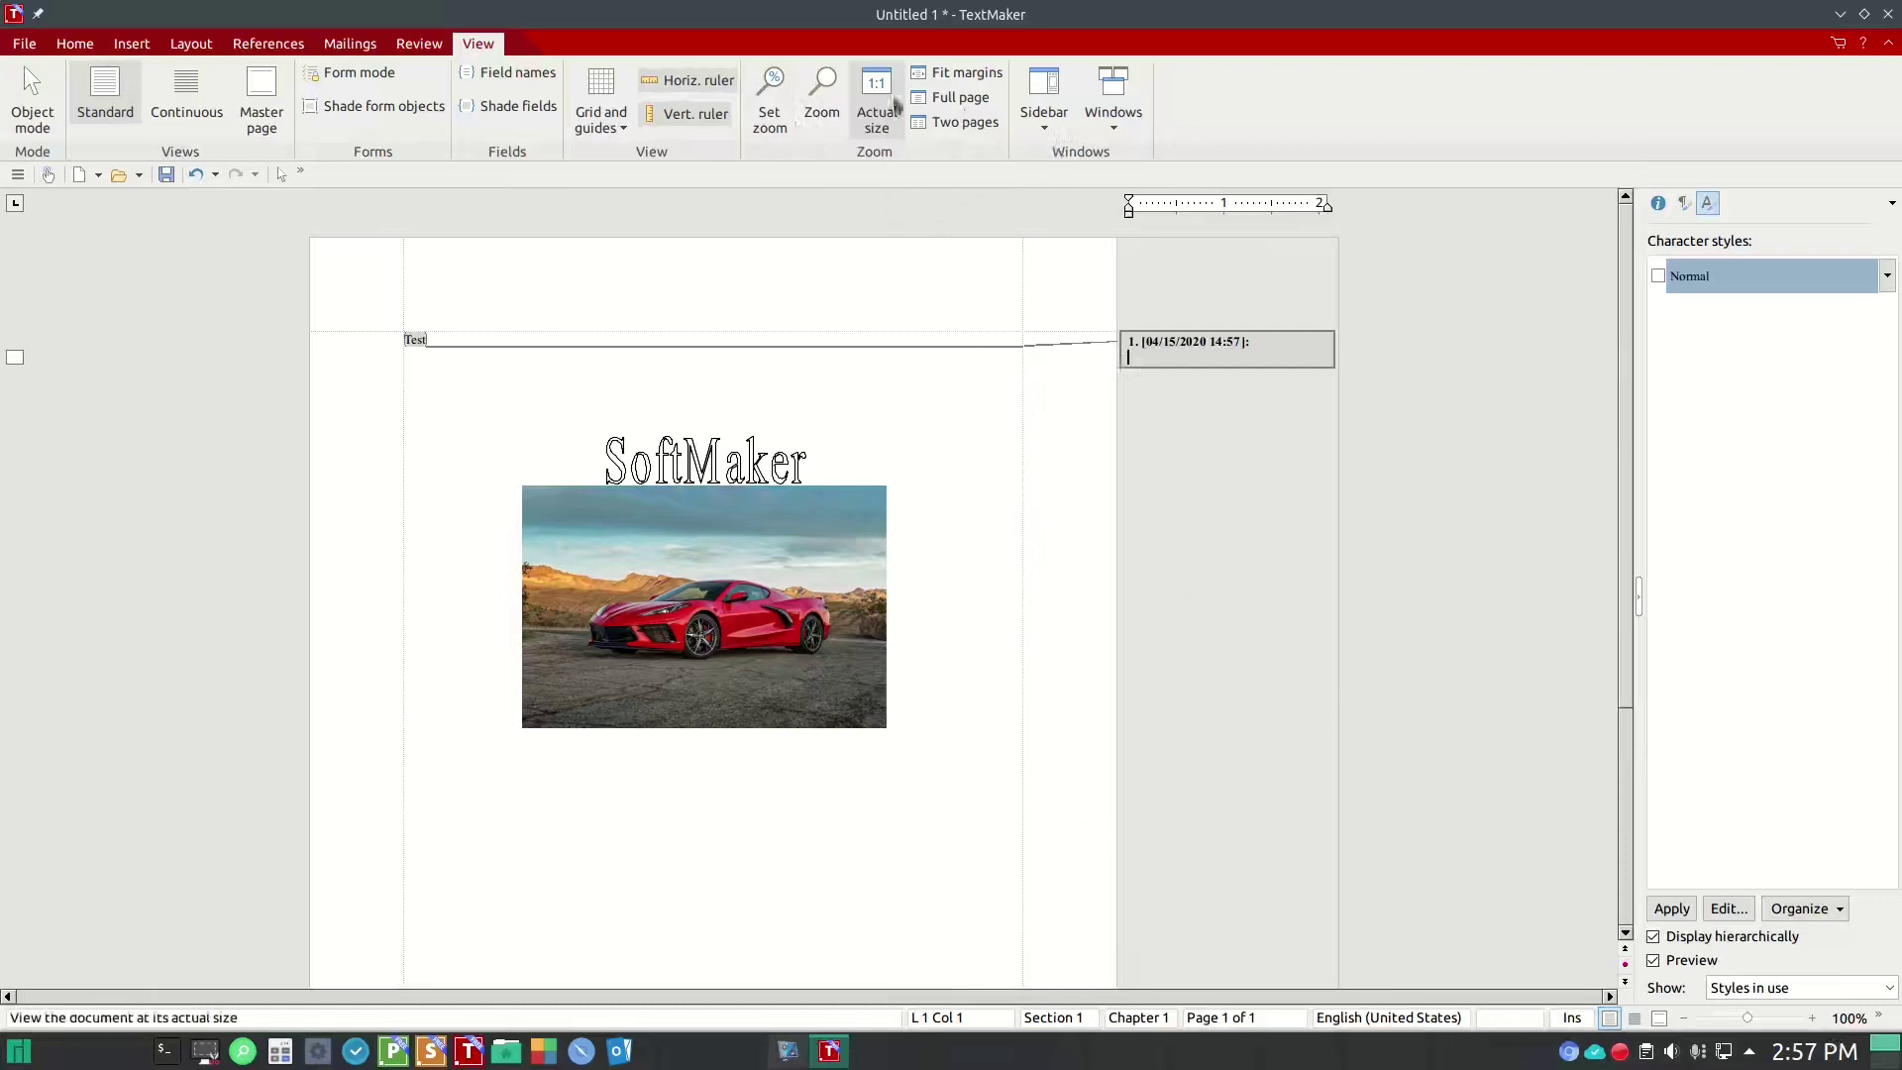
- Switch the zoom to full page and to two pages, and check the sidebar and open-window options
{"action": "left_click", "coordinate": [975, 107]}
{"action": "left_click", "coordinate": [966, 120]}
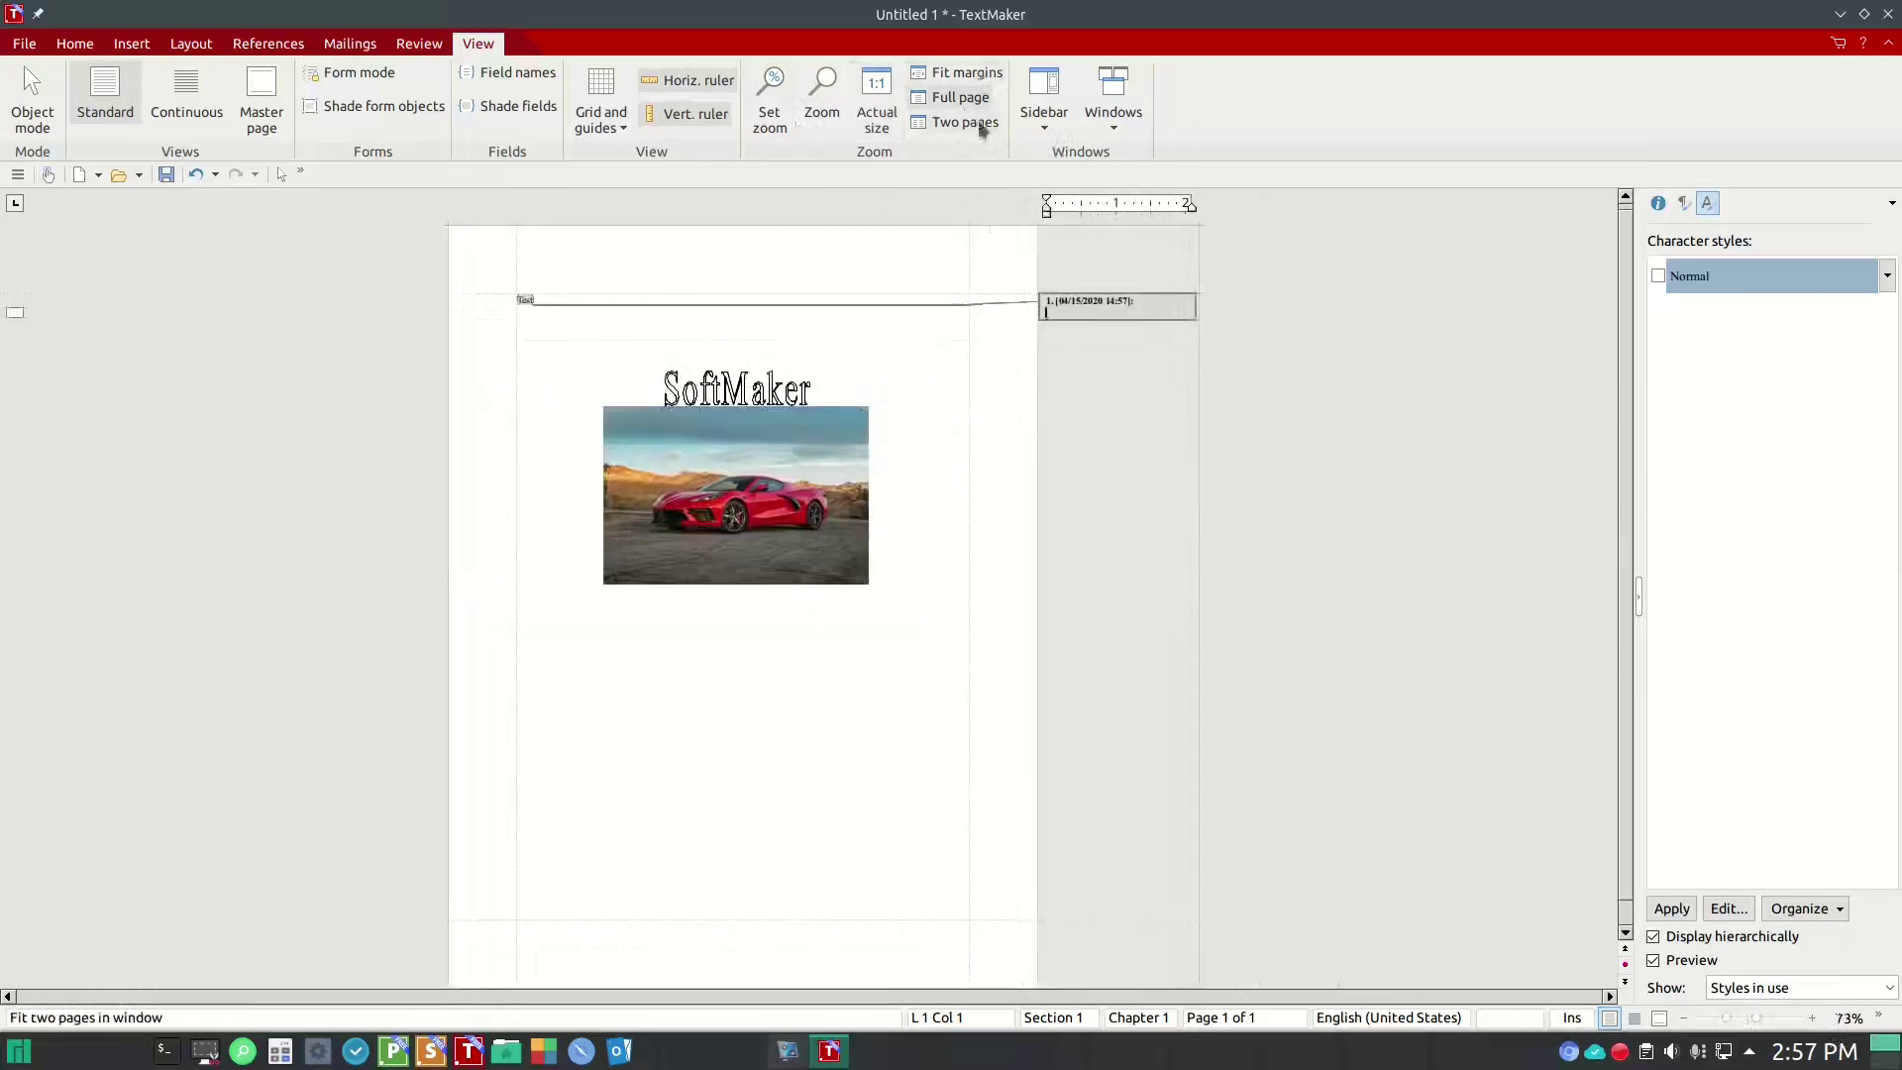
{"action": "left_click", "coordinate": [1031, 115]}
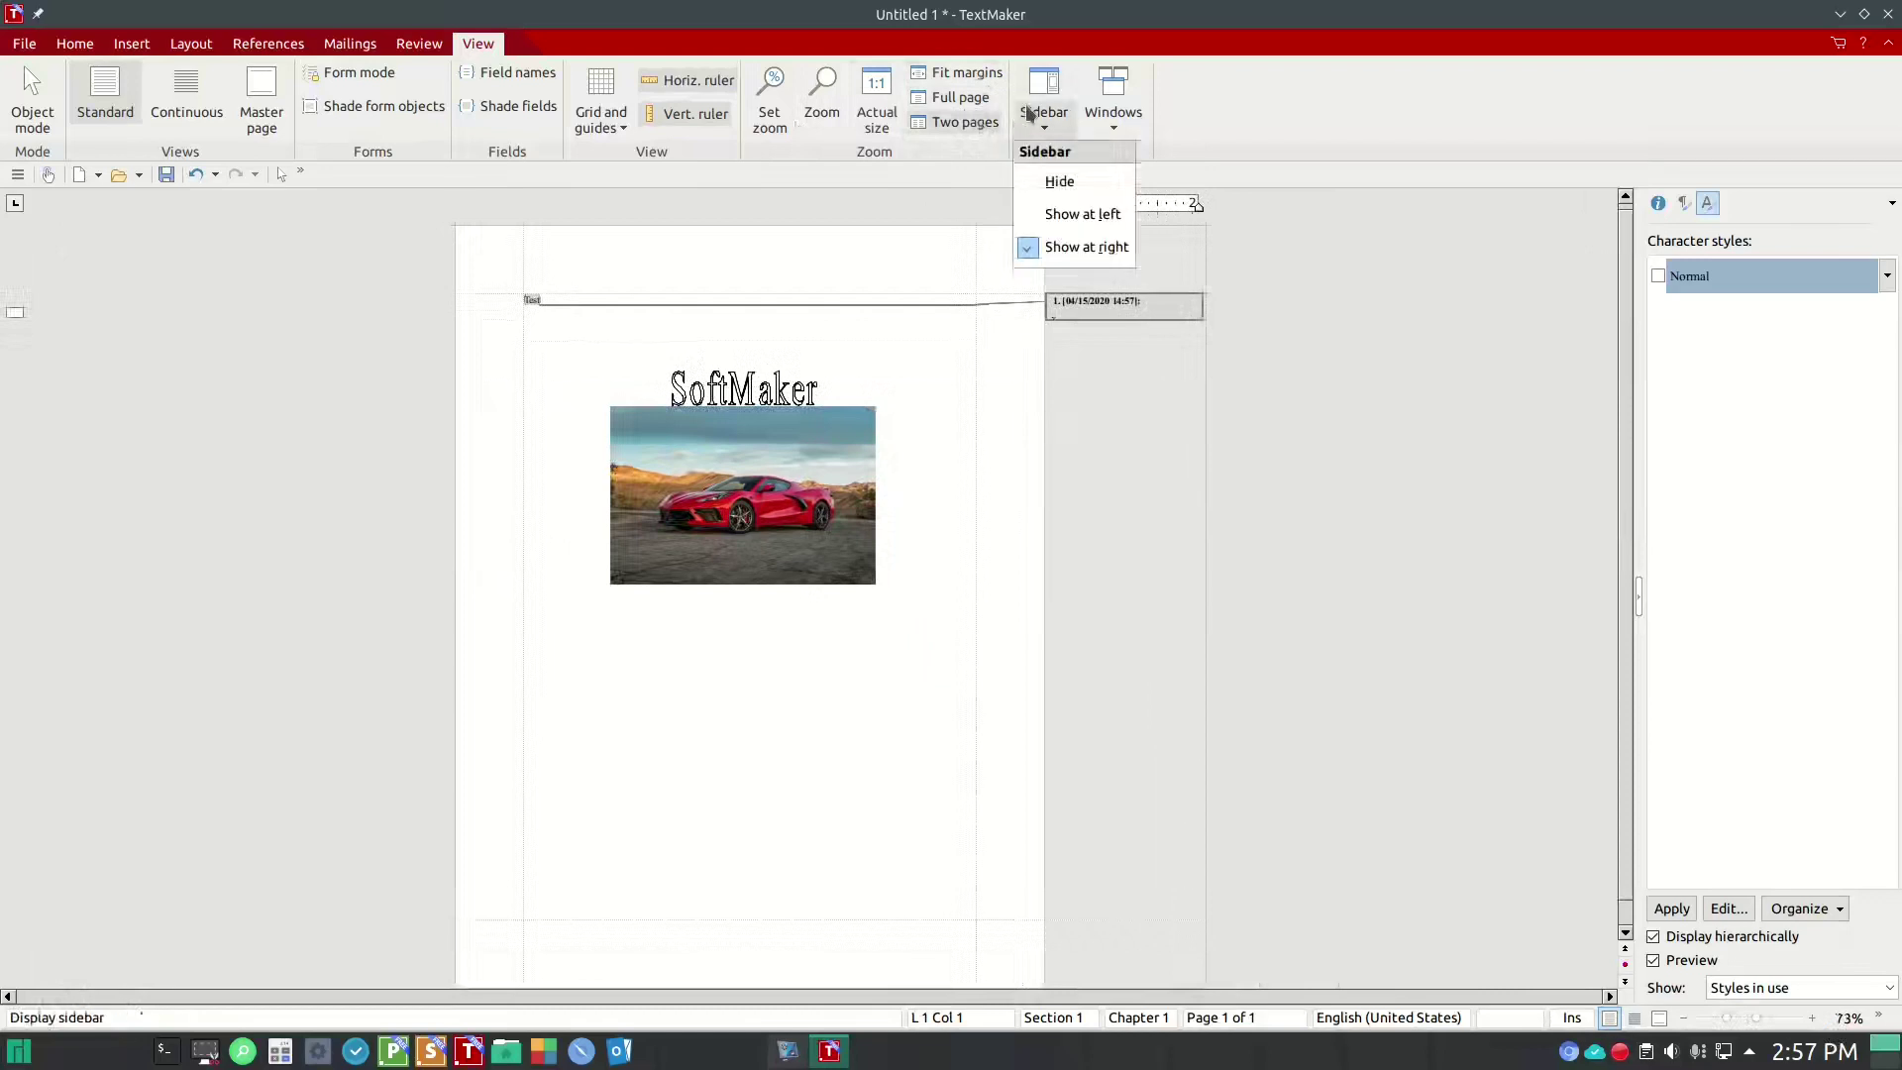
{"action": "left_click", "coordinate": [1125, 119]}
{"action": "left_click", "coordinate": [1127, 121]}
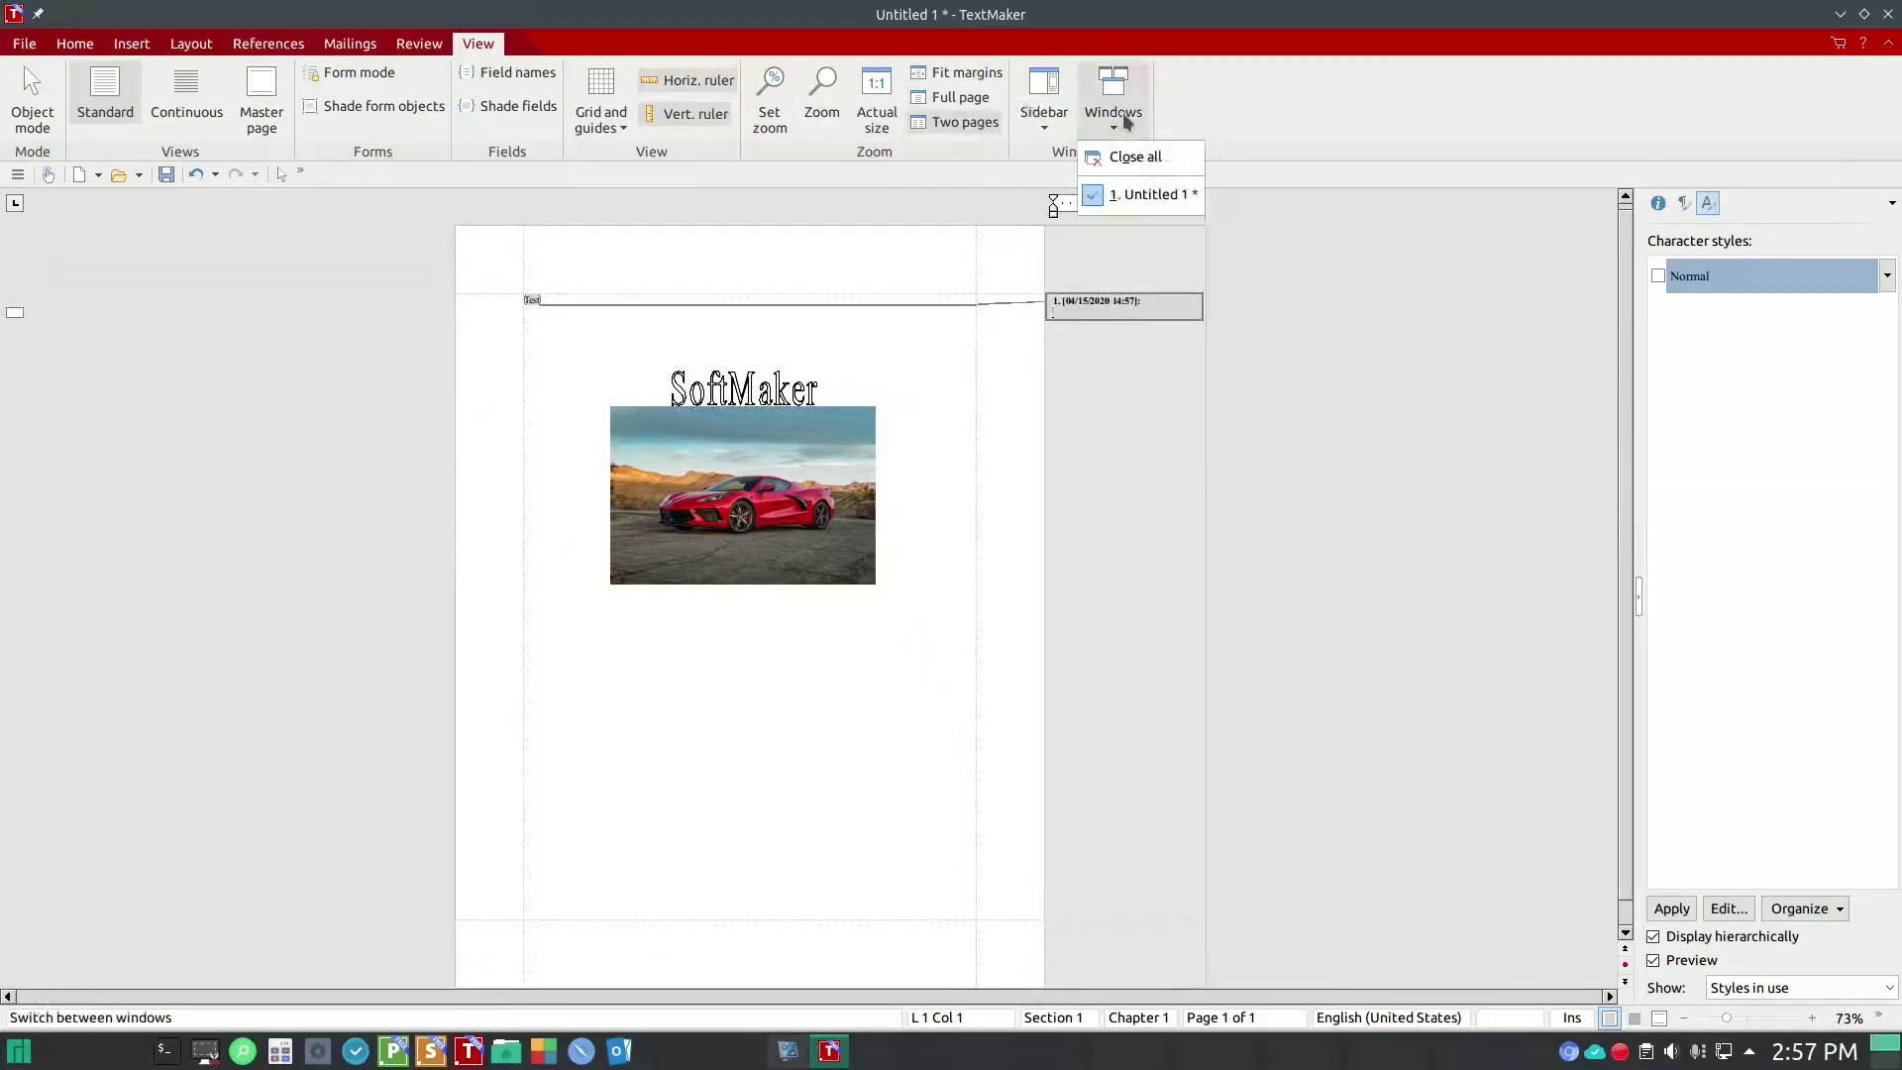
{"action": "left_click", "coordinate": [1126, 121]}
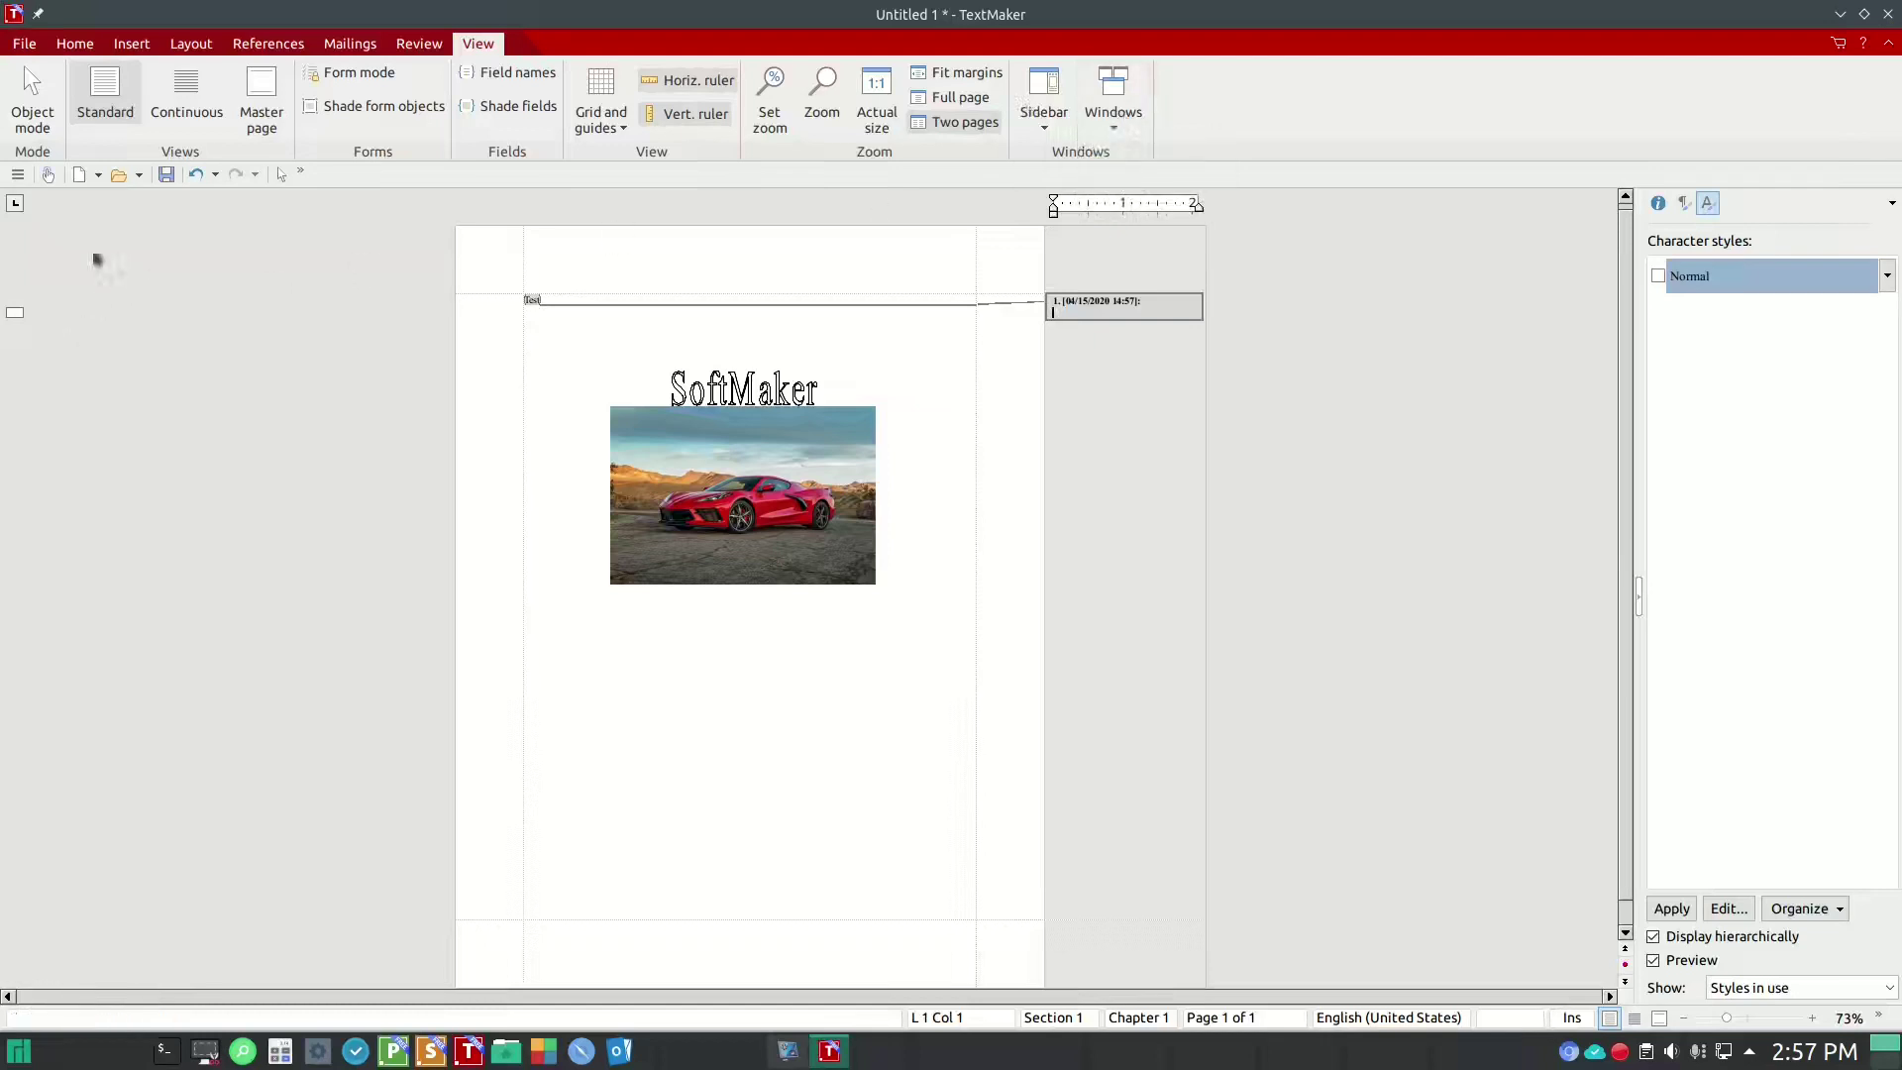
- Insert a table with 3 rows and 3 columns inside the comment, and undo the insertion
{"action": "left_click", "coordinate": [18, 174]}
{"action": "mouse_move", "coordinate": [83, 339]}
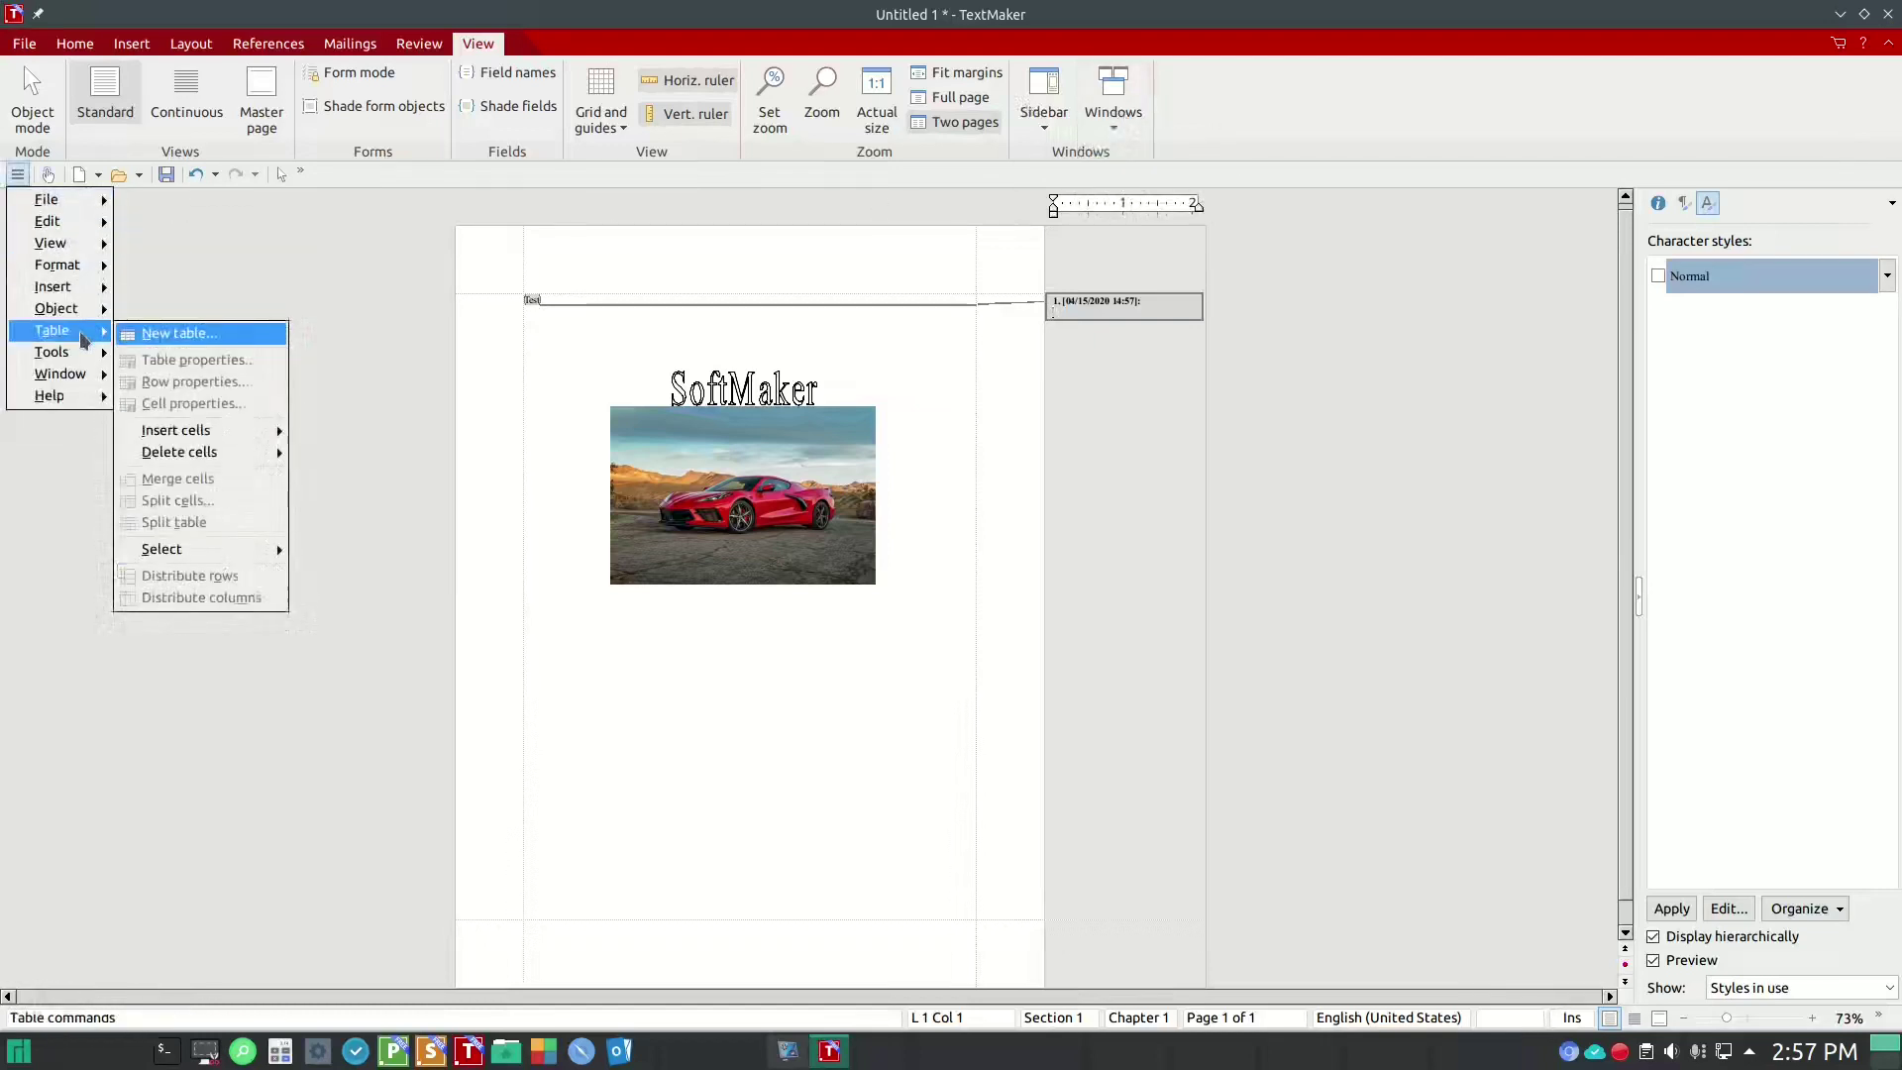
{"action": "mouse_move", "coordinate": [84, 302]}
{"action": "left_click", "coordinate": [203, 335]}
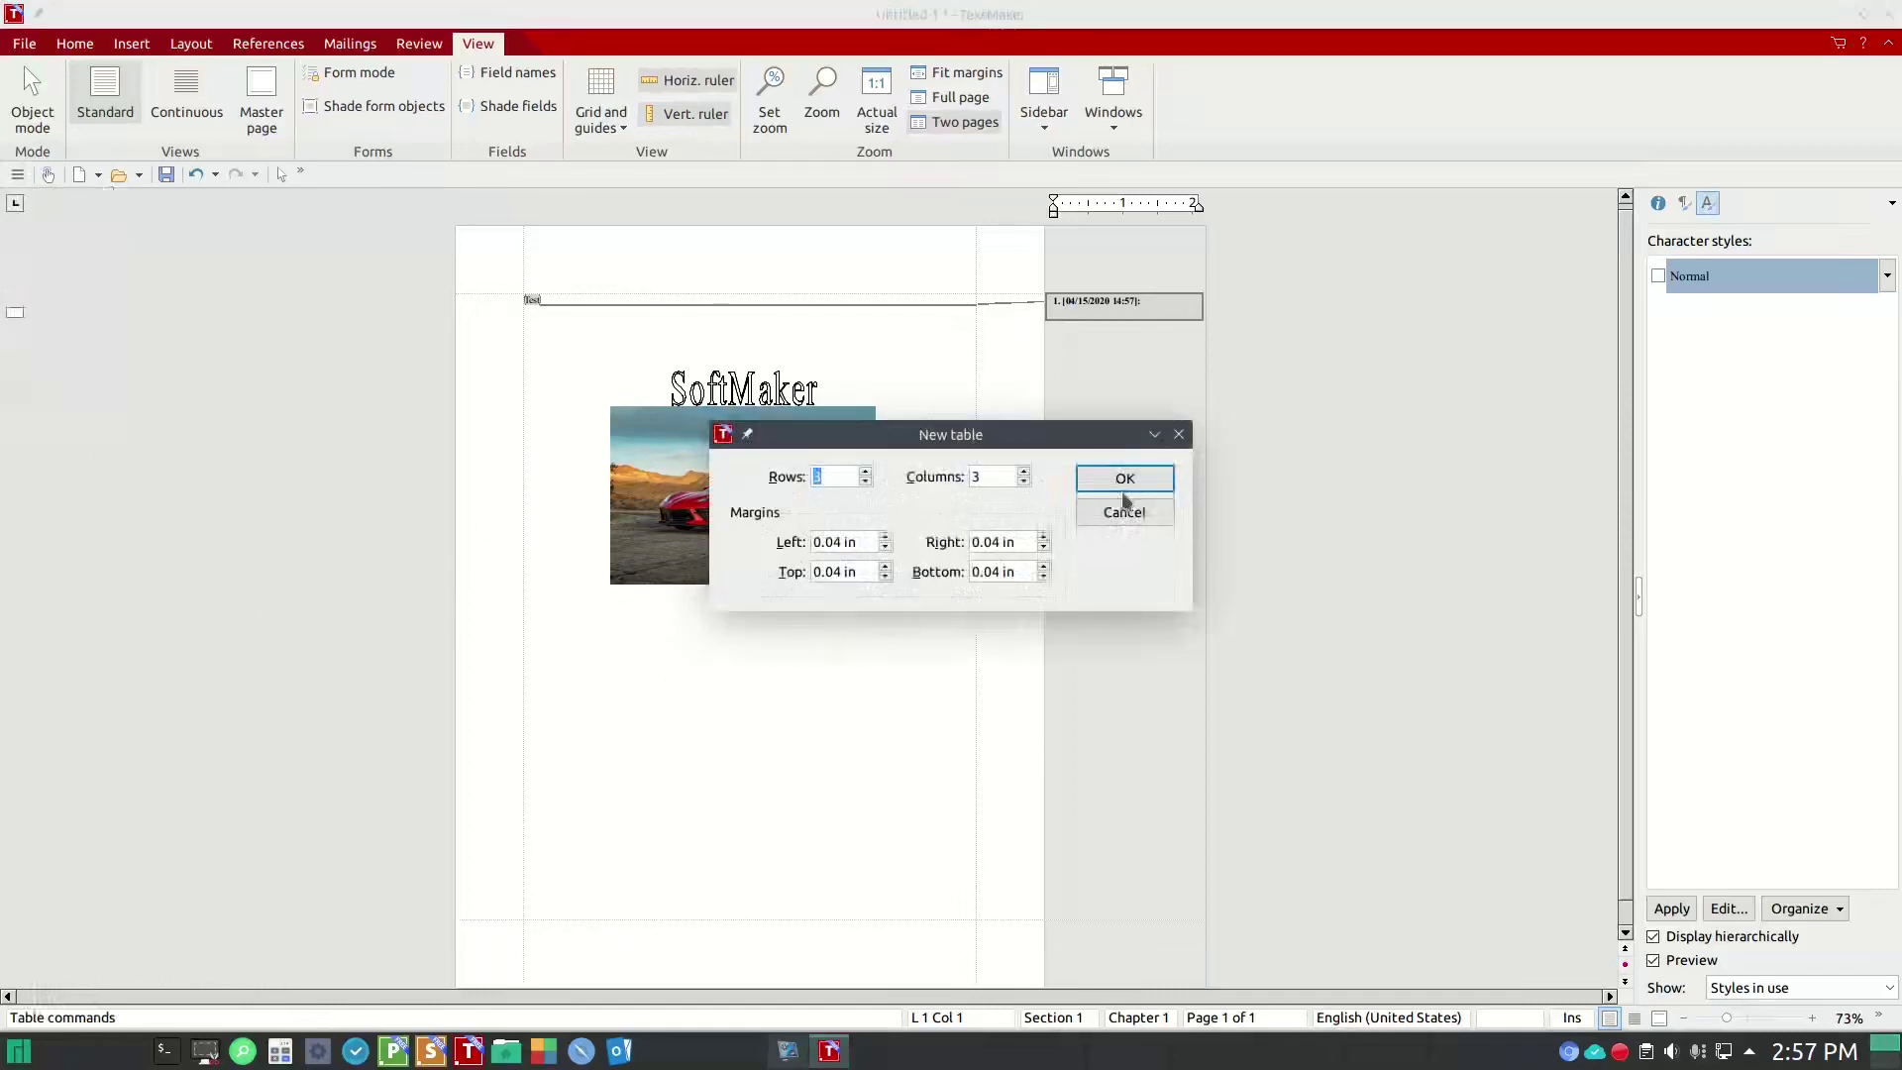
{"action": "left_click", "coordinate": [1125, 479]}
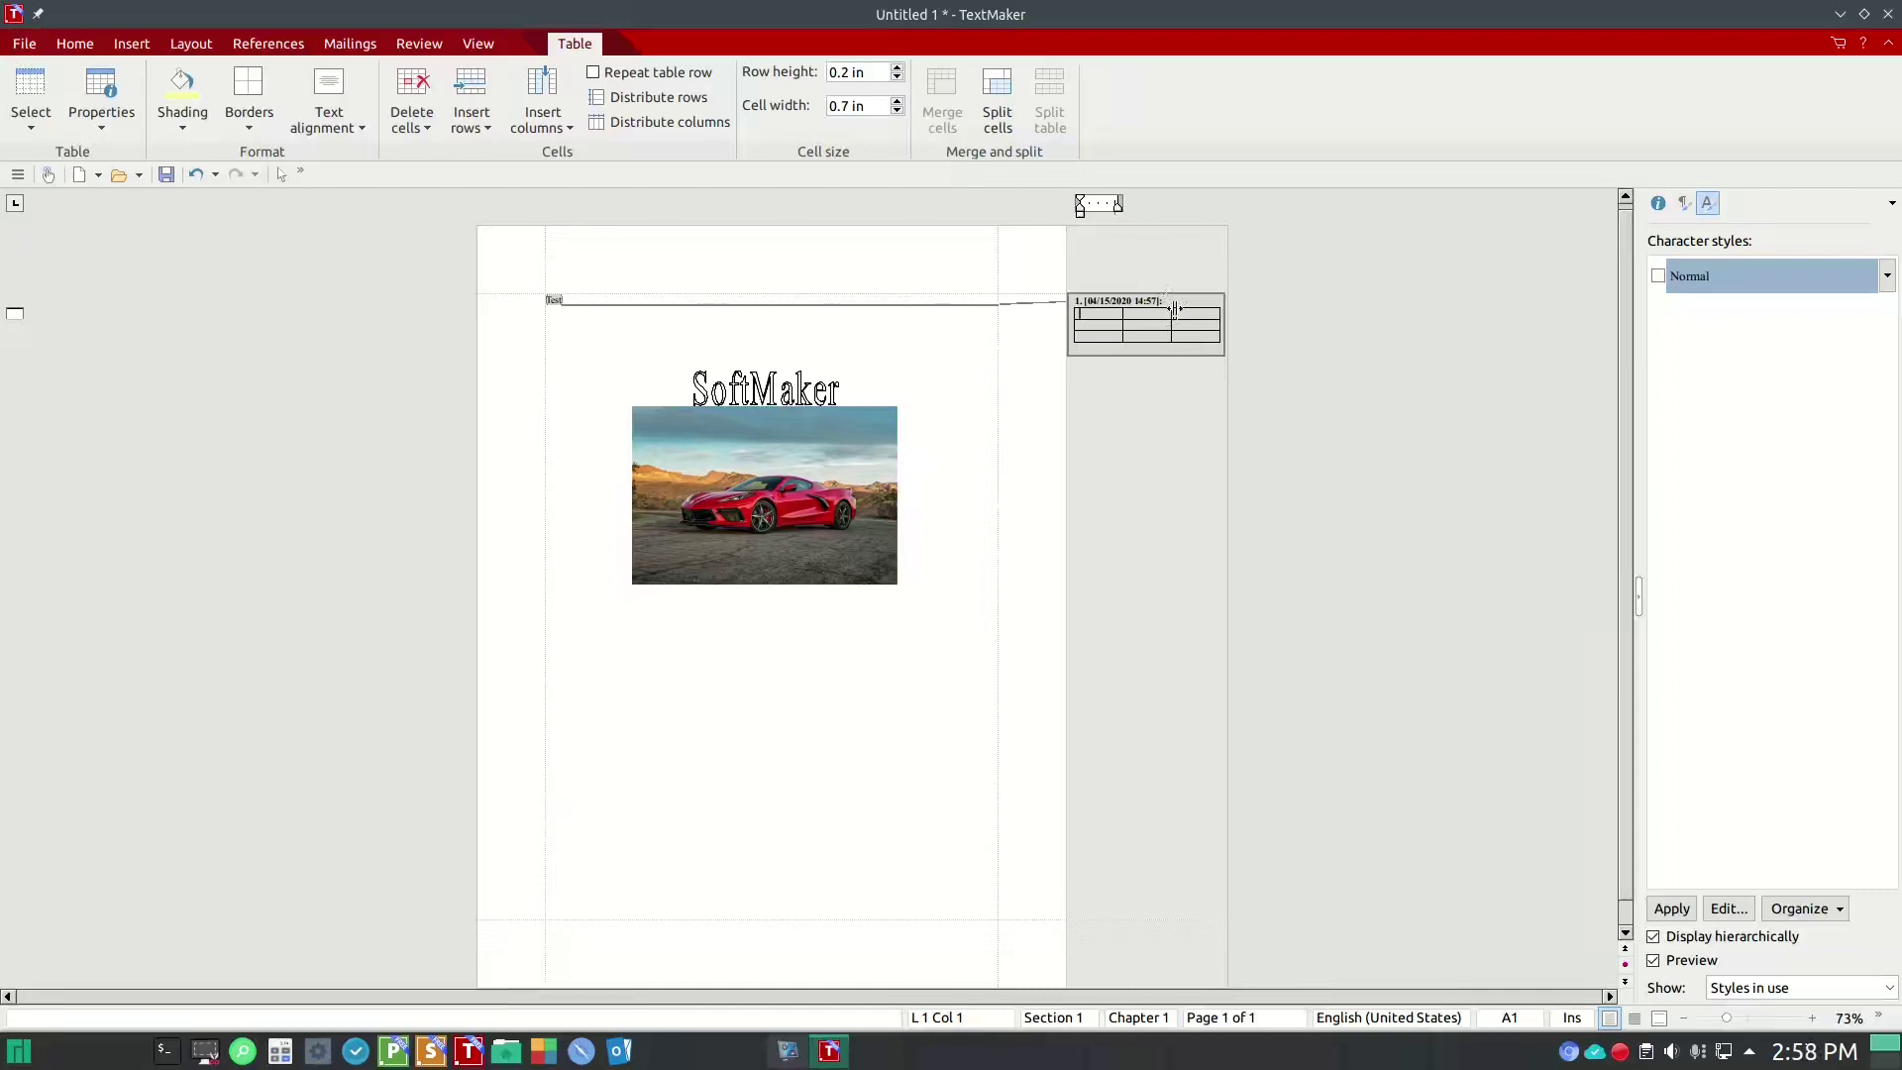
{"action": "left_click", "coordinate": [196, 174]}
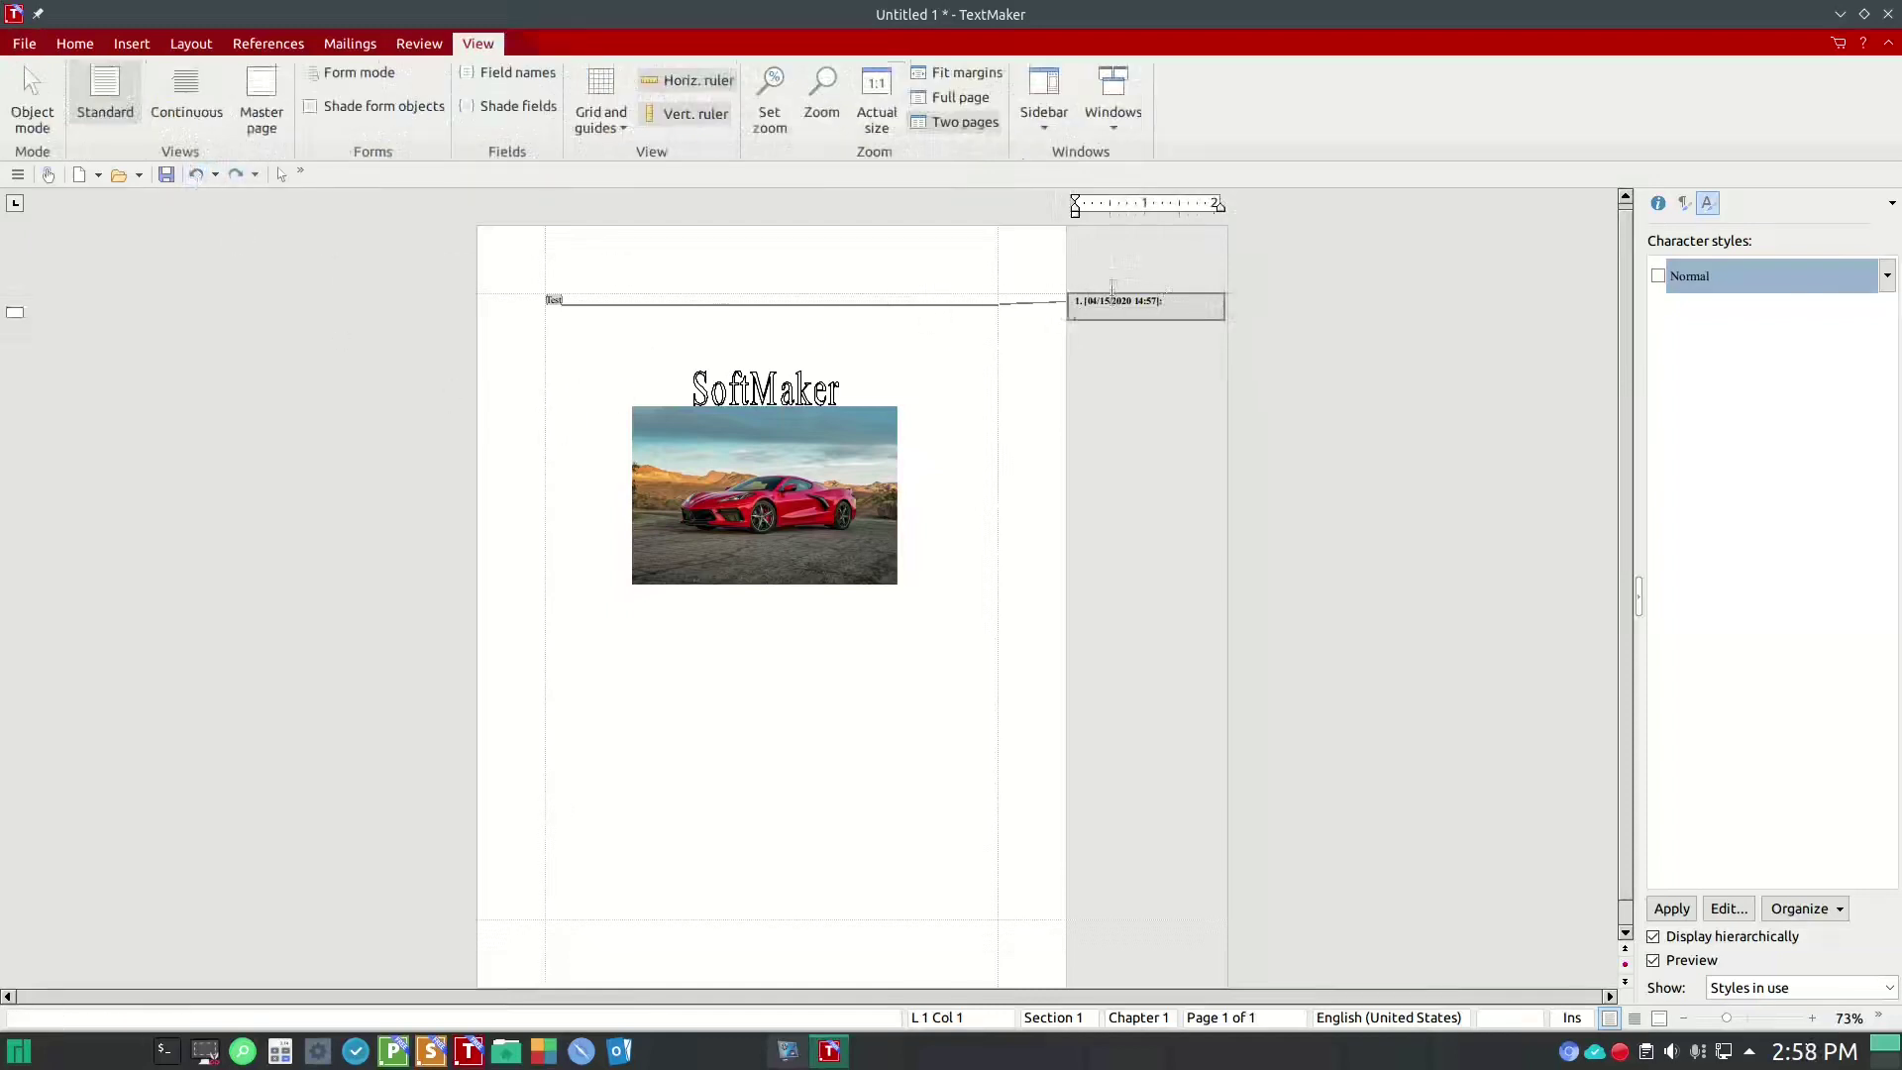
- Enter "Comment" as the text of the comment and return to the document body
{"action": "type", "text": "Comment"}
{"action": "key", "text": "Escape"}
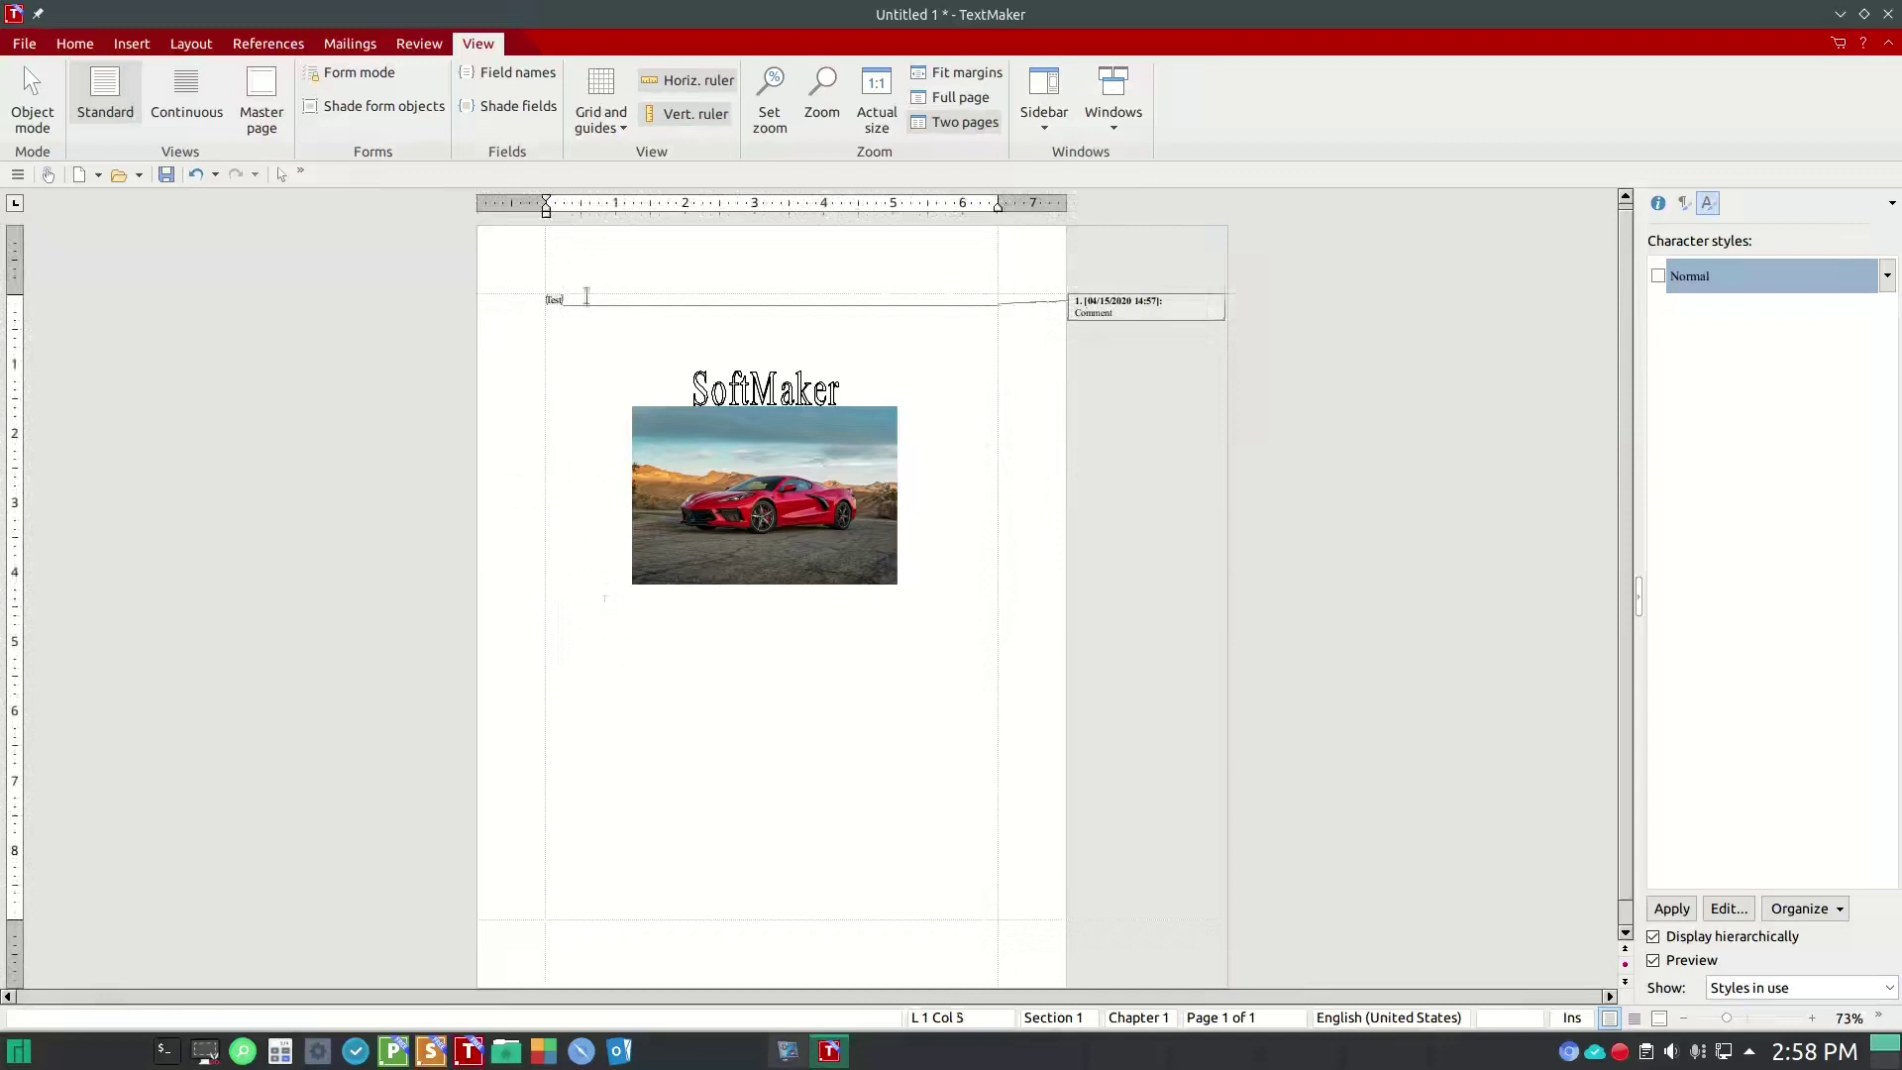
- Insert a table with 3 rows and 3 columns in the page body below the word "Test"
{"action": "left_click", "coordinate": [541, 320]}
{"action": "left_click", "coordinate": [132, 44]}
{"action": "left_click", "coordinate": [88, 99]}
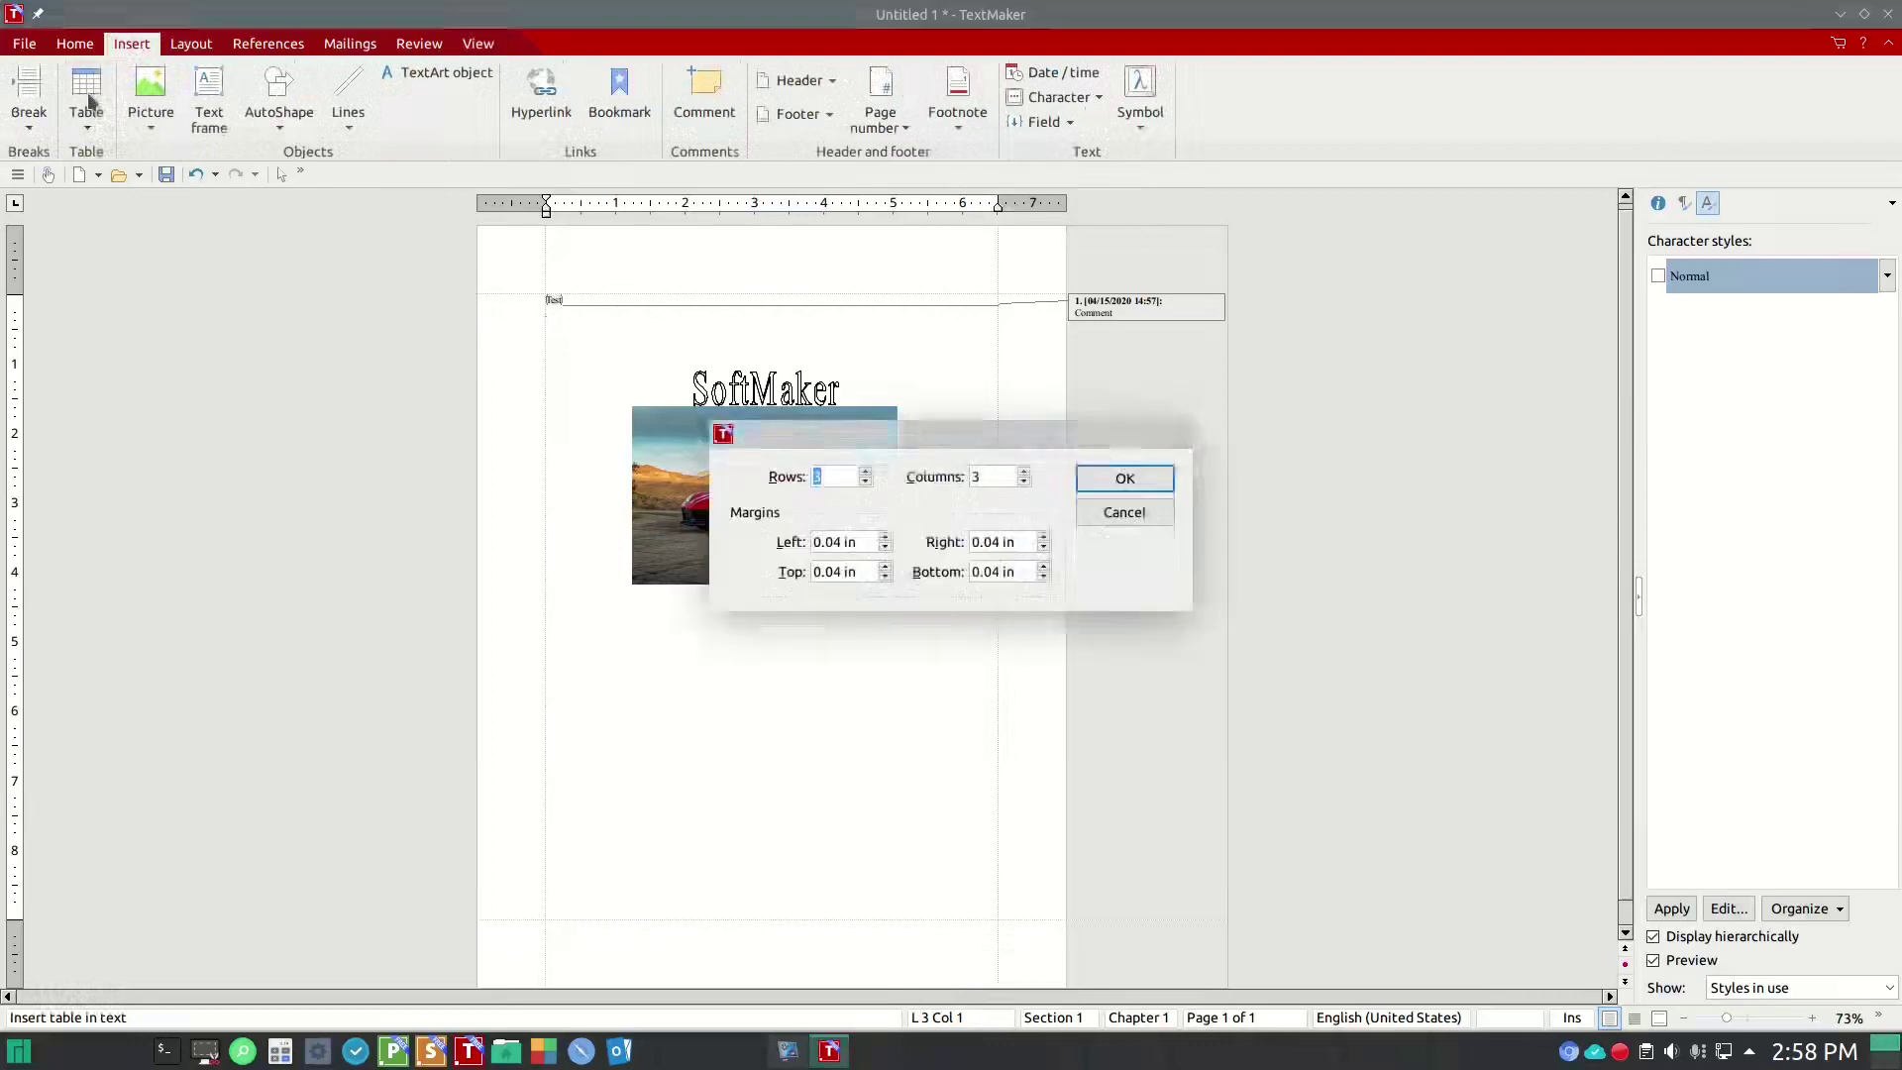
{"action": "key", "text": "Return"}
- Examine the general, layout, border and shading properties of the new table, and close them without changes
{"action": "right_click", "coordinate": [826, 346]}
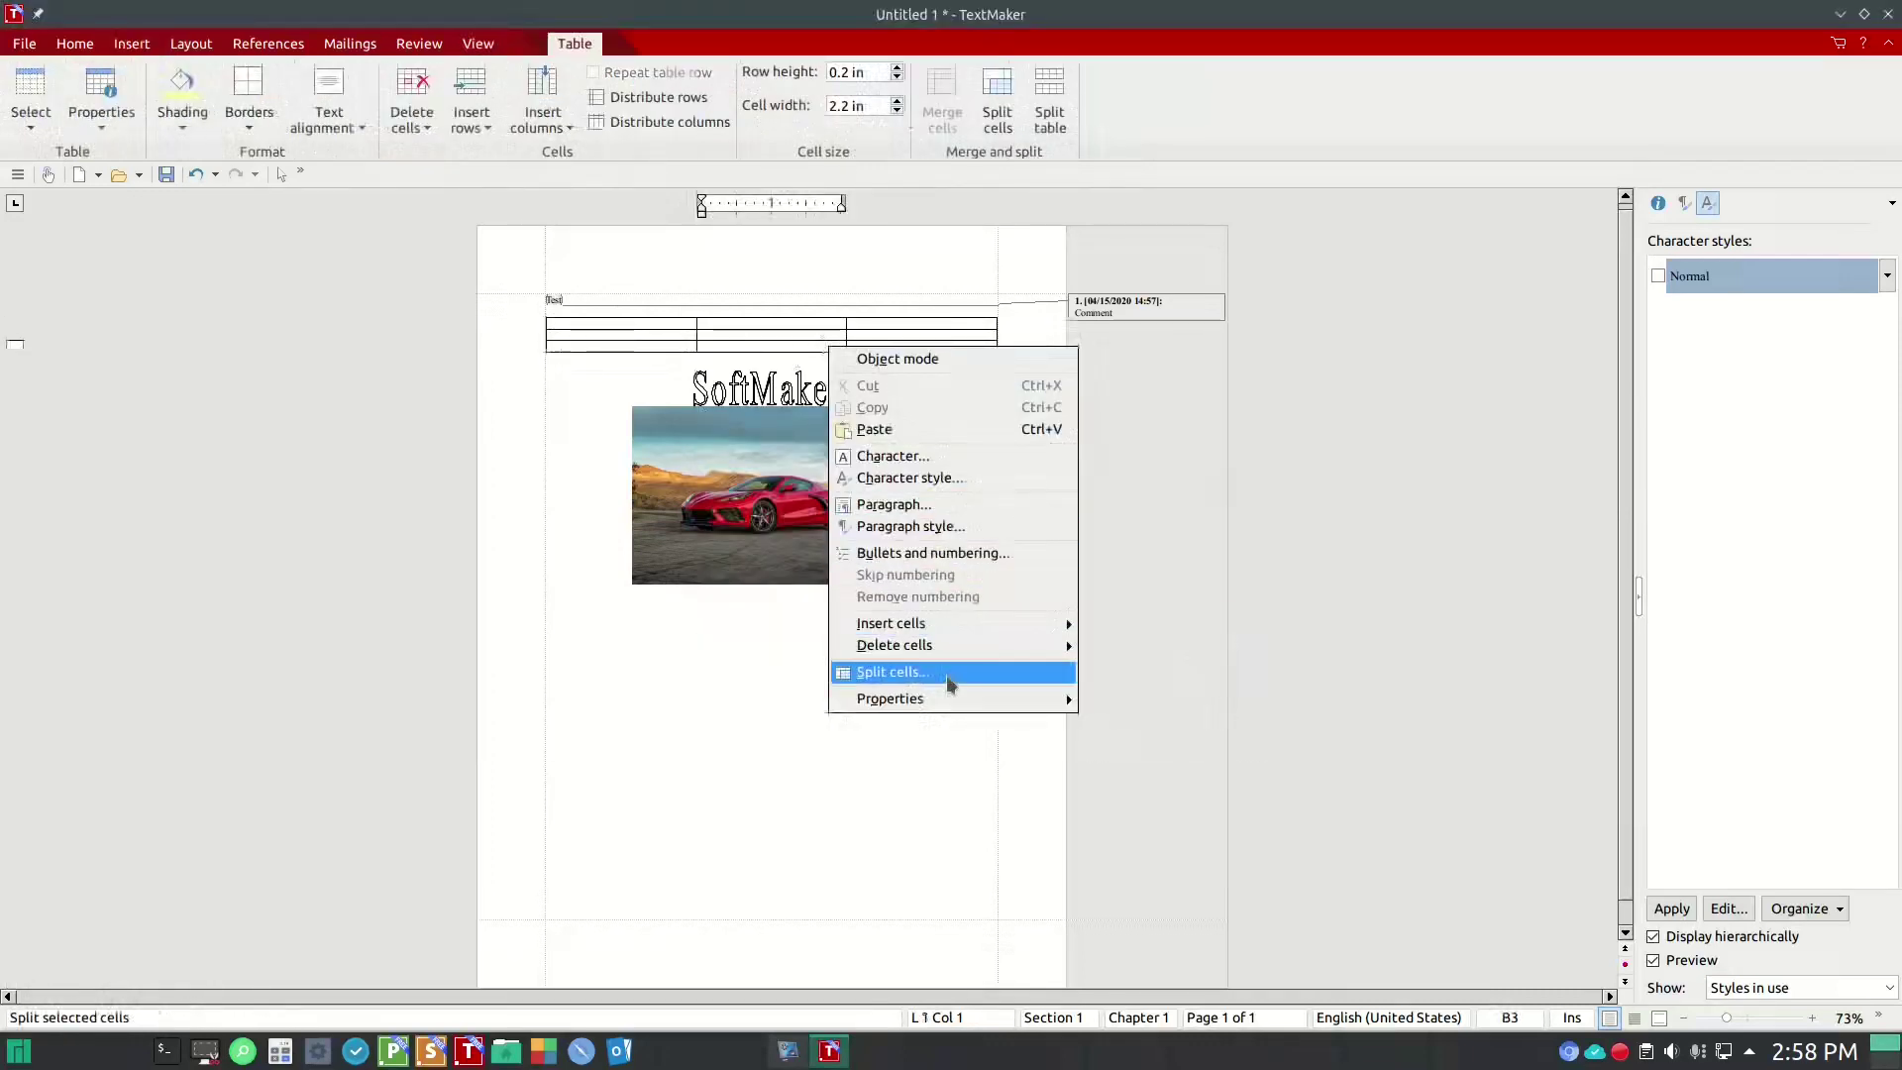
{"action": "mouse_move", "coordinate": [959, 701]}
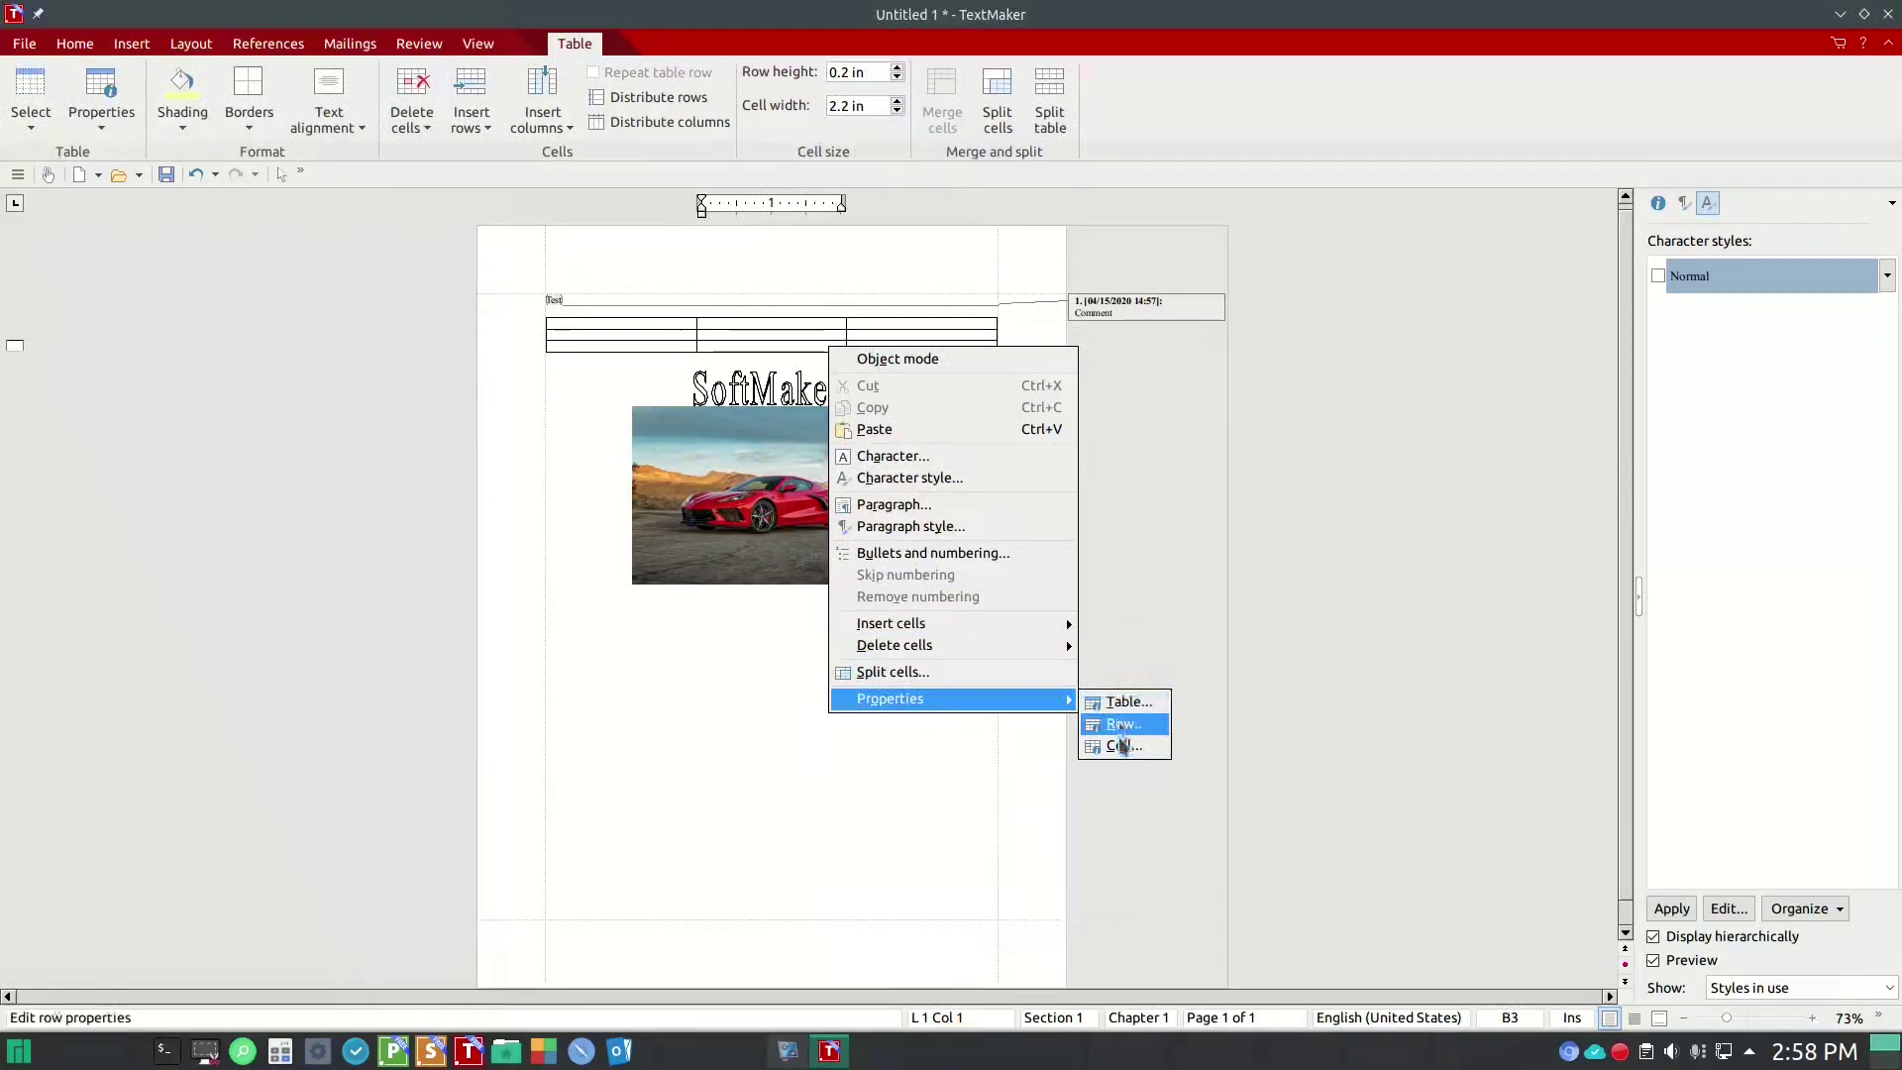
{"action": "left_click", "coordinate": [1117, 706]}
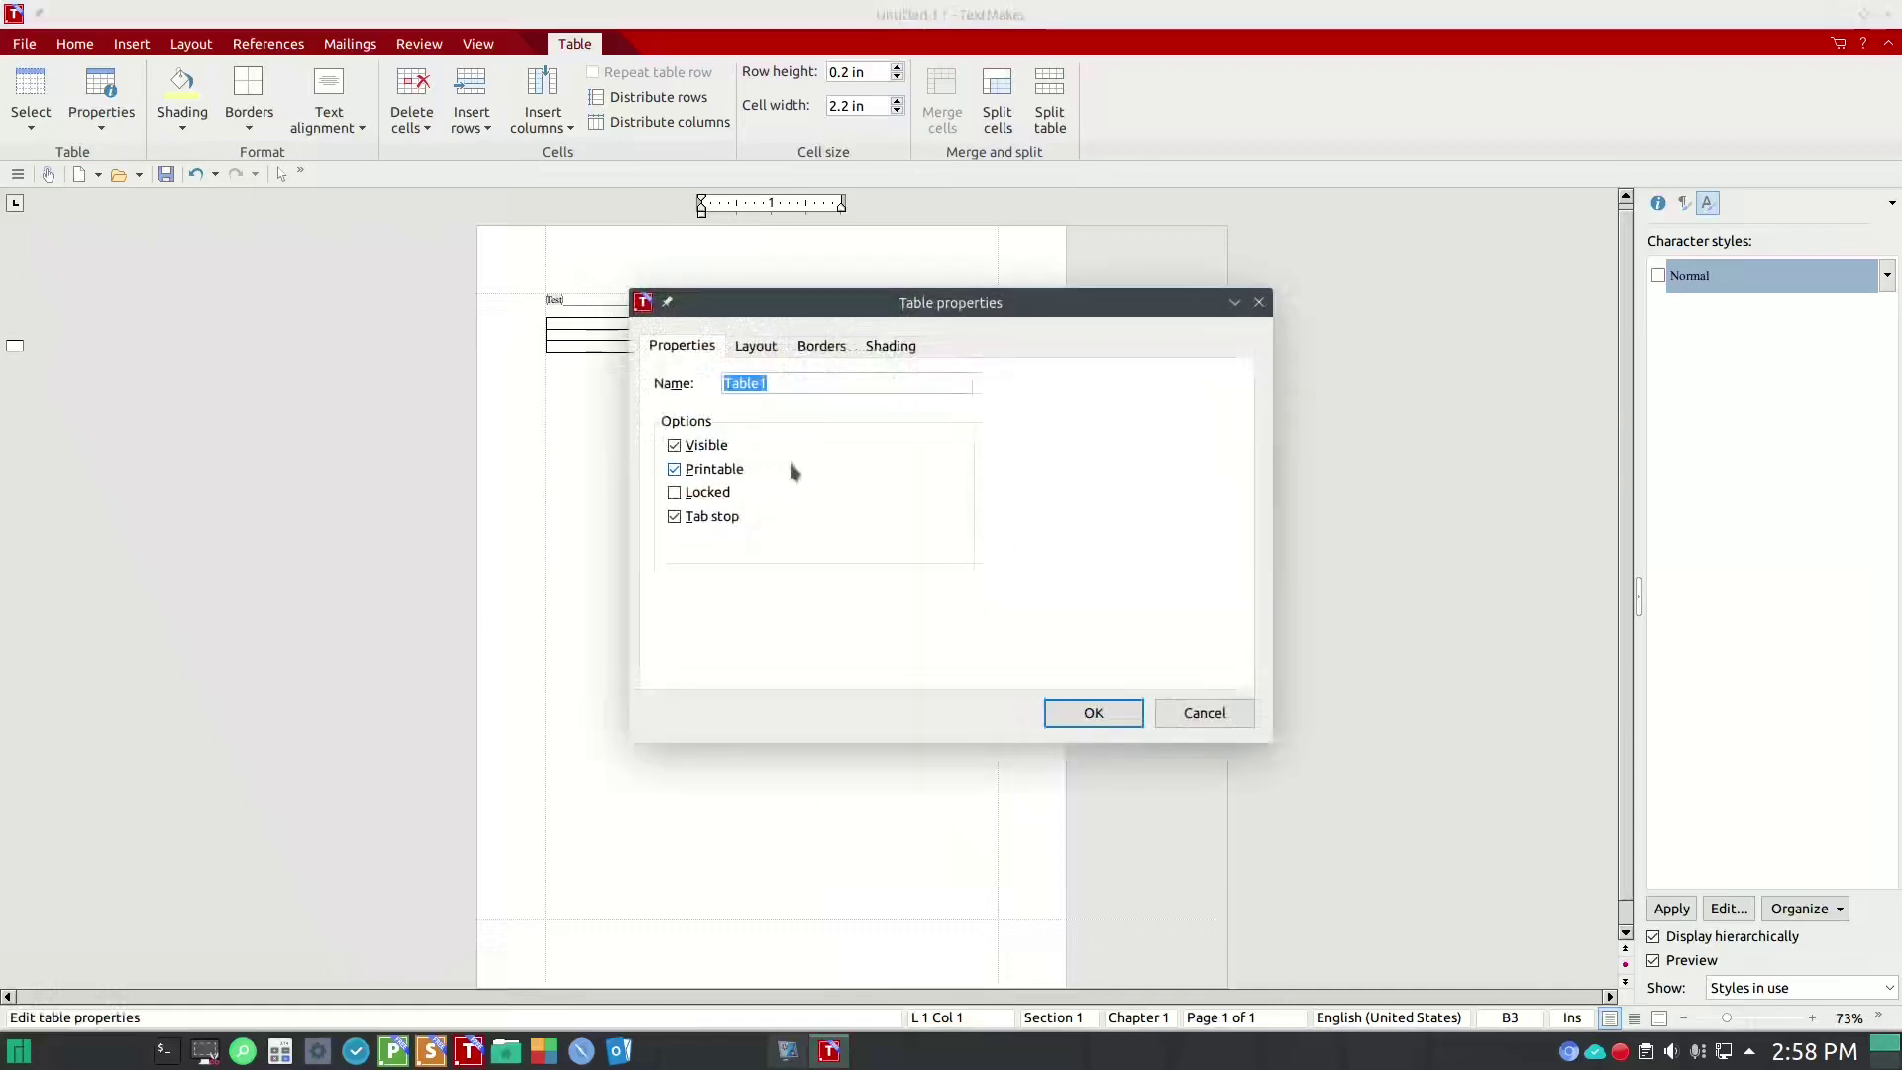
{"action": "key", "text": "Tab"}
{"action": "left_click", "coordinate": [750, 347]}
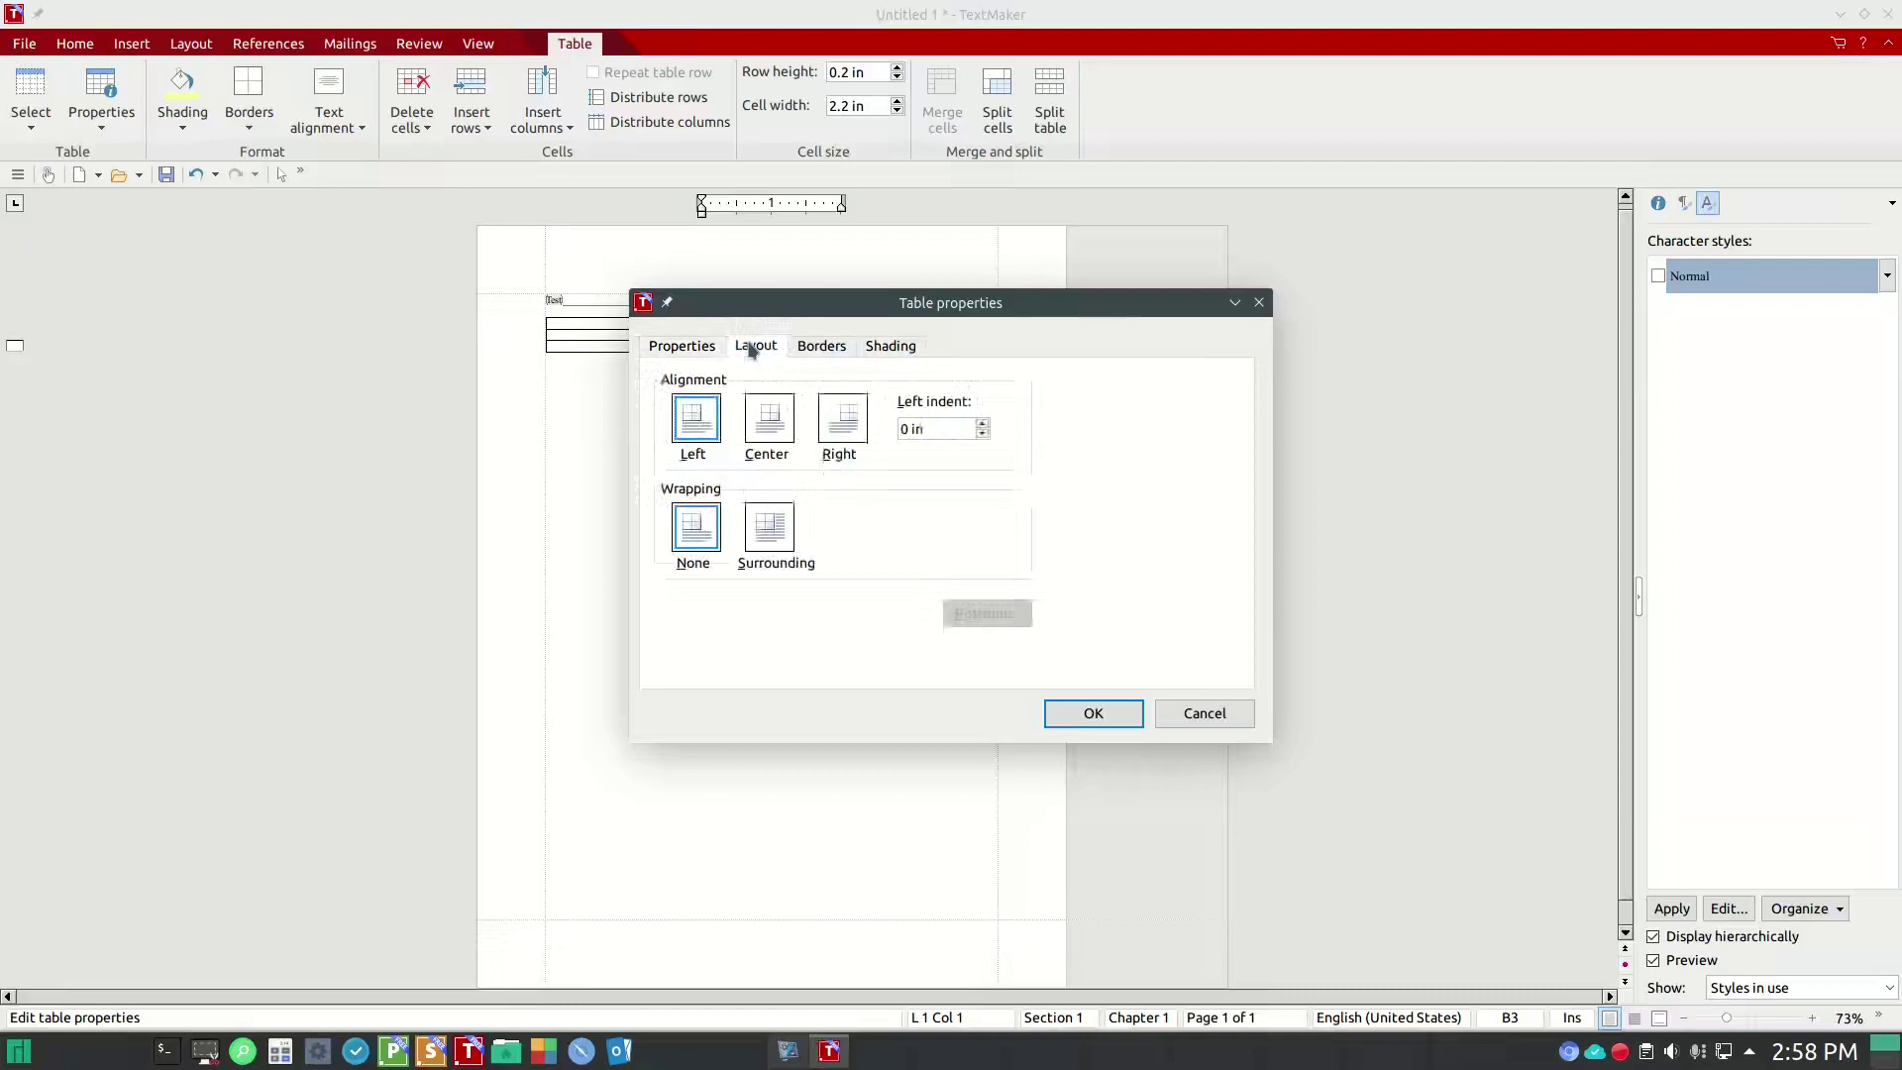
{"action": "left_click", "coordinate": [840, 345]}
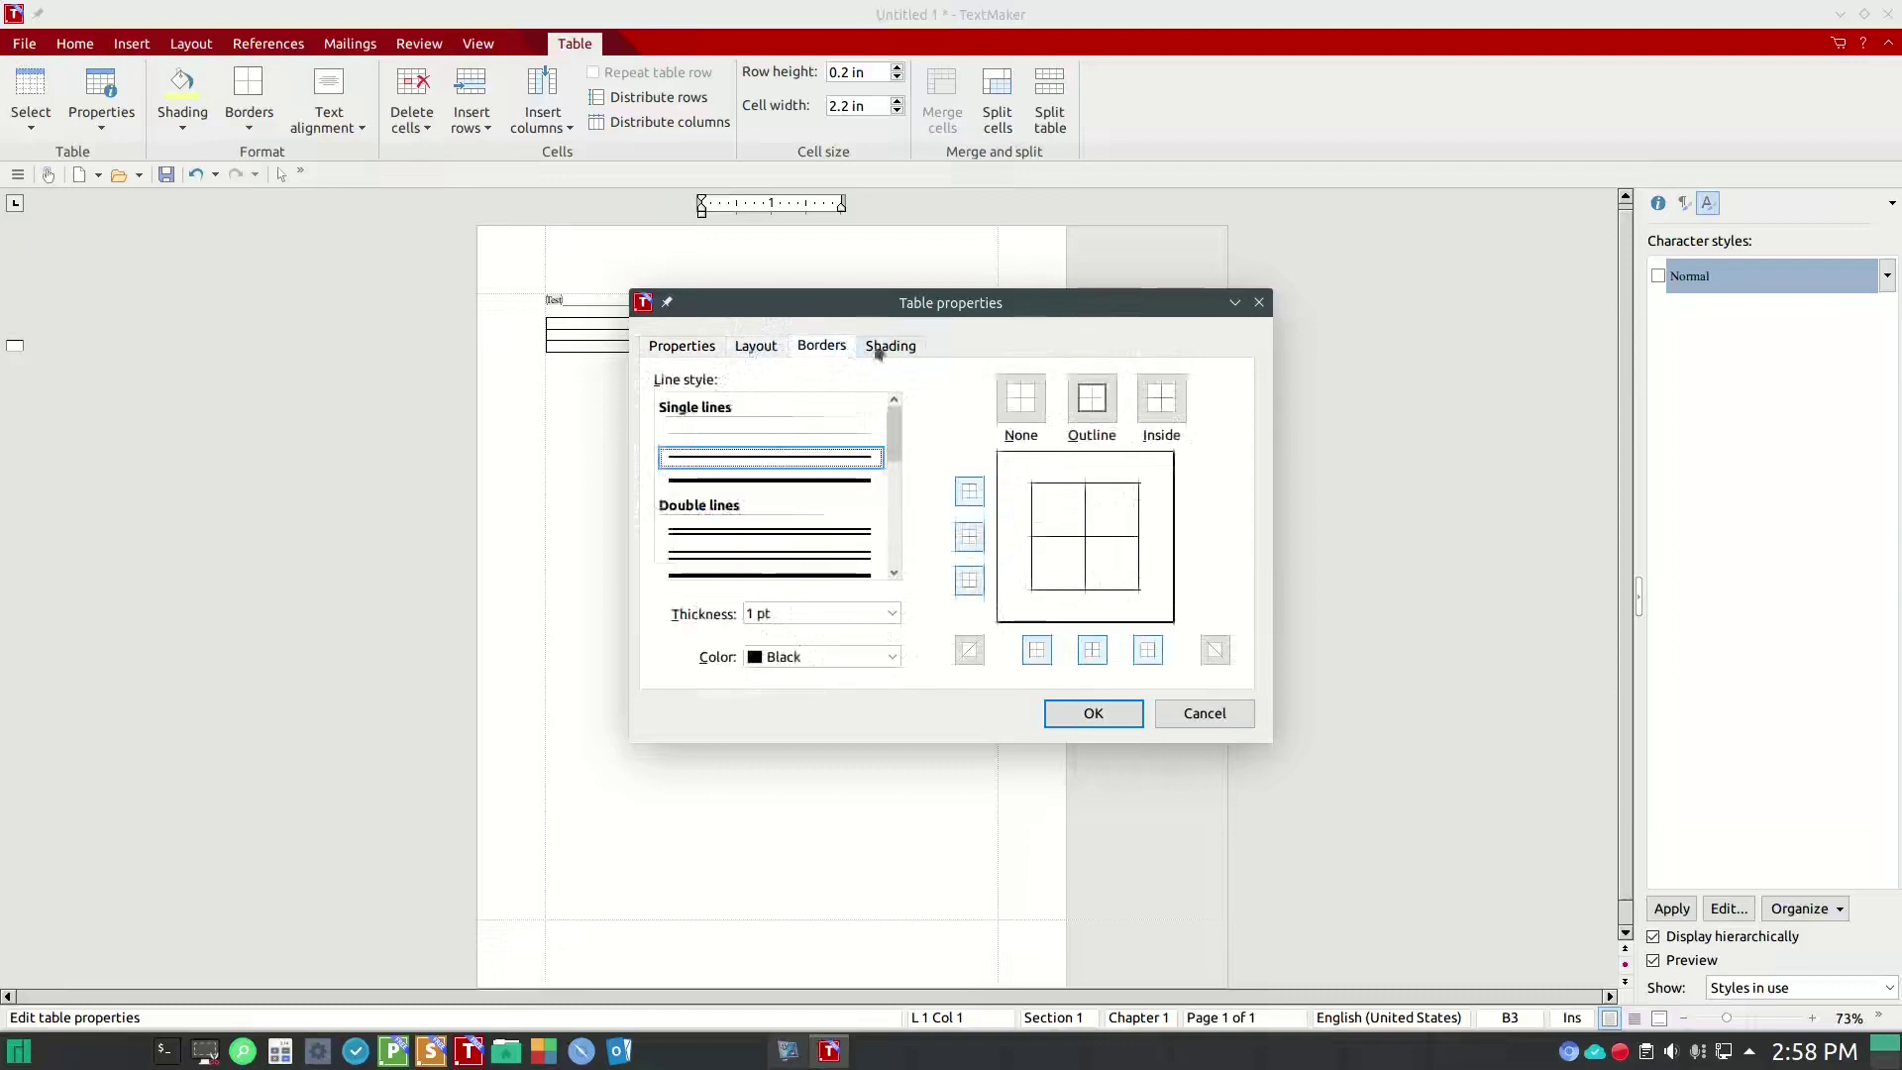
{"action": "left_click", "coordinate": [907, 348]}
{"action": "key", "text": "Escape"}
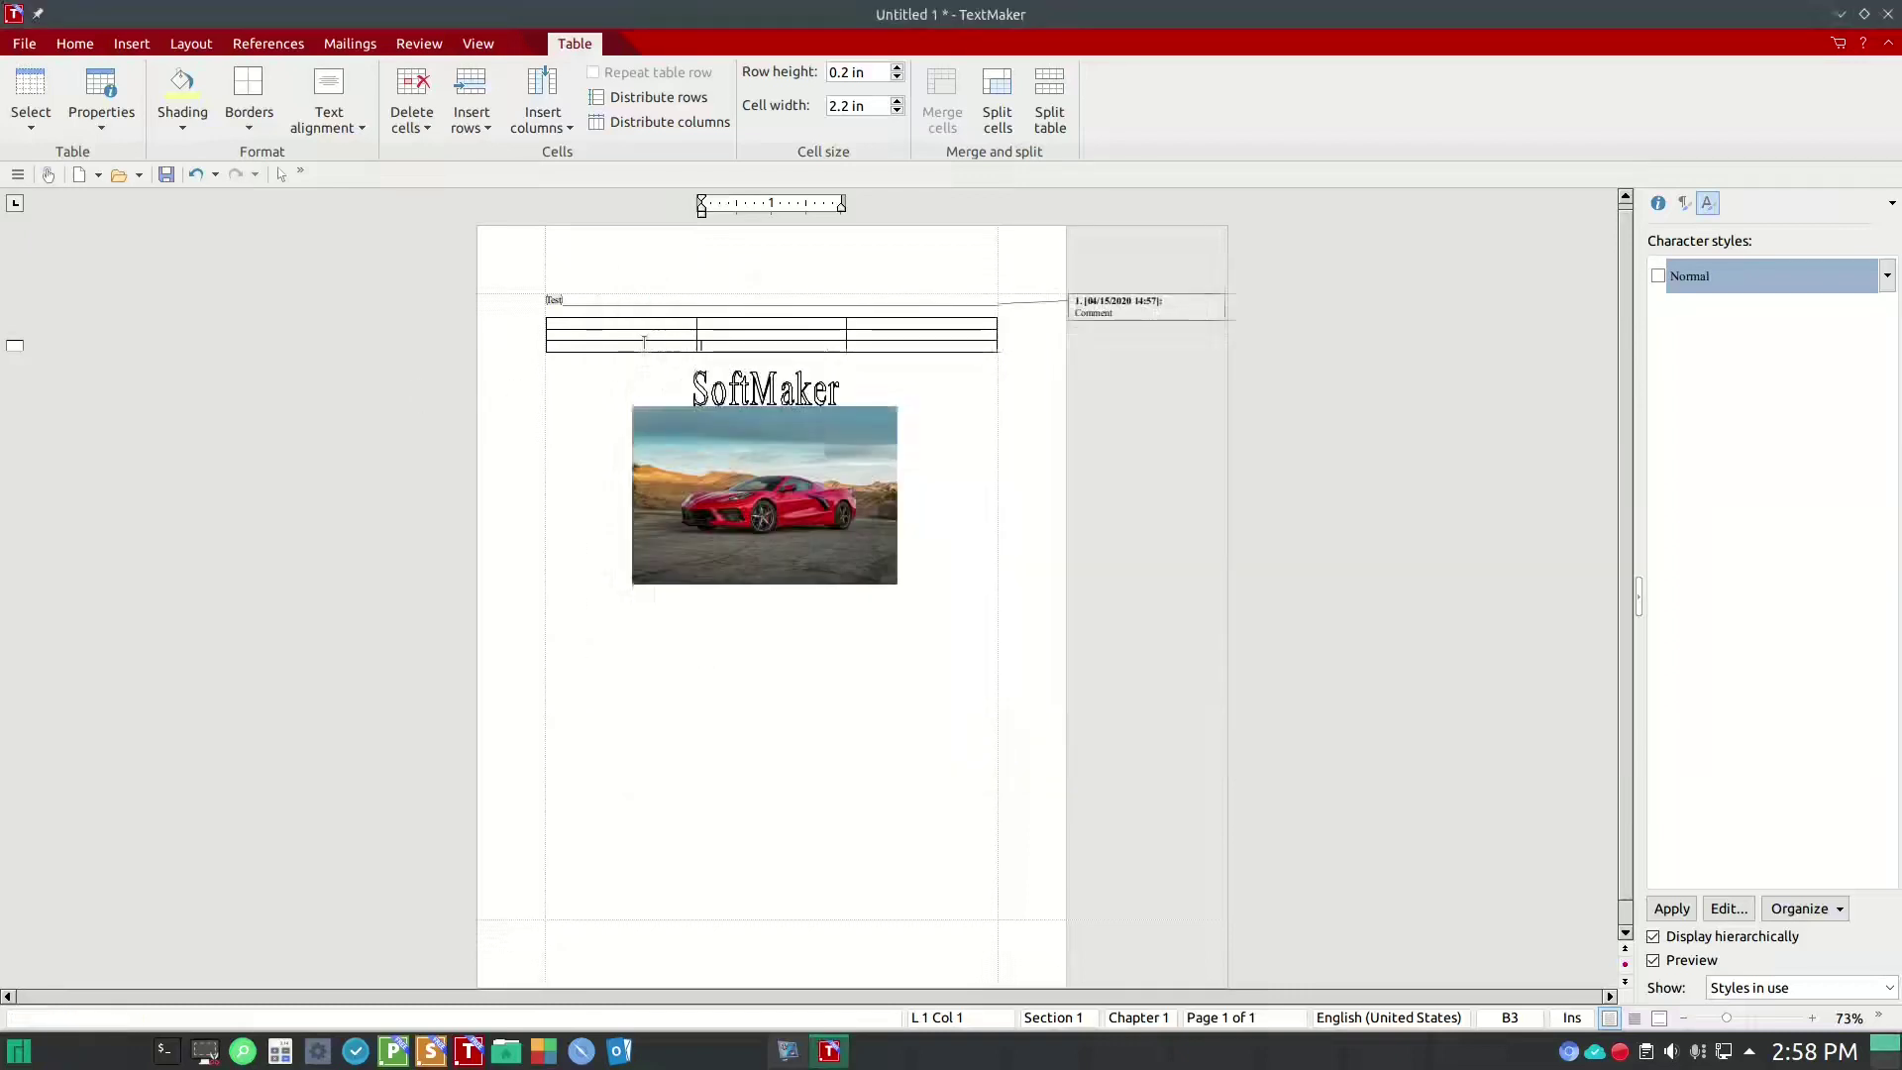
- Look through the cell commands and border choices for the first cell in the table's last row
{"action": "right_click", "coordinate": [645, 343]}
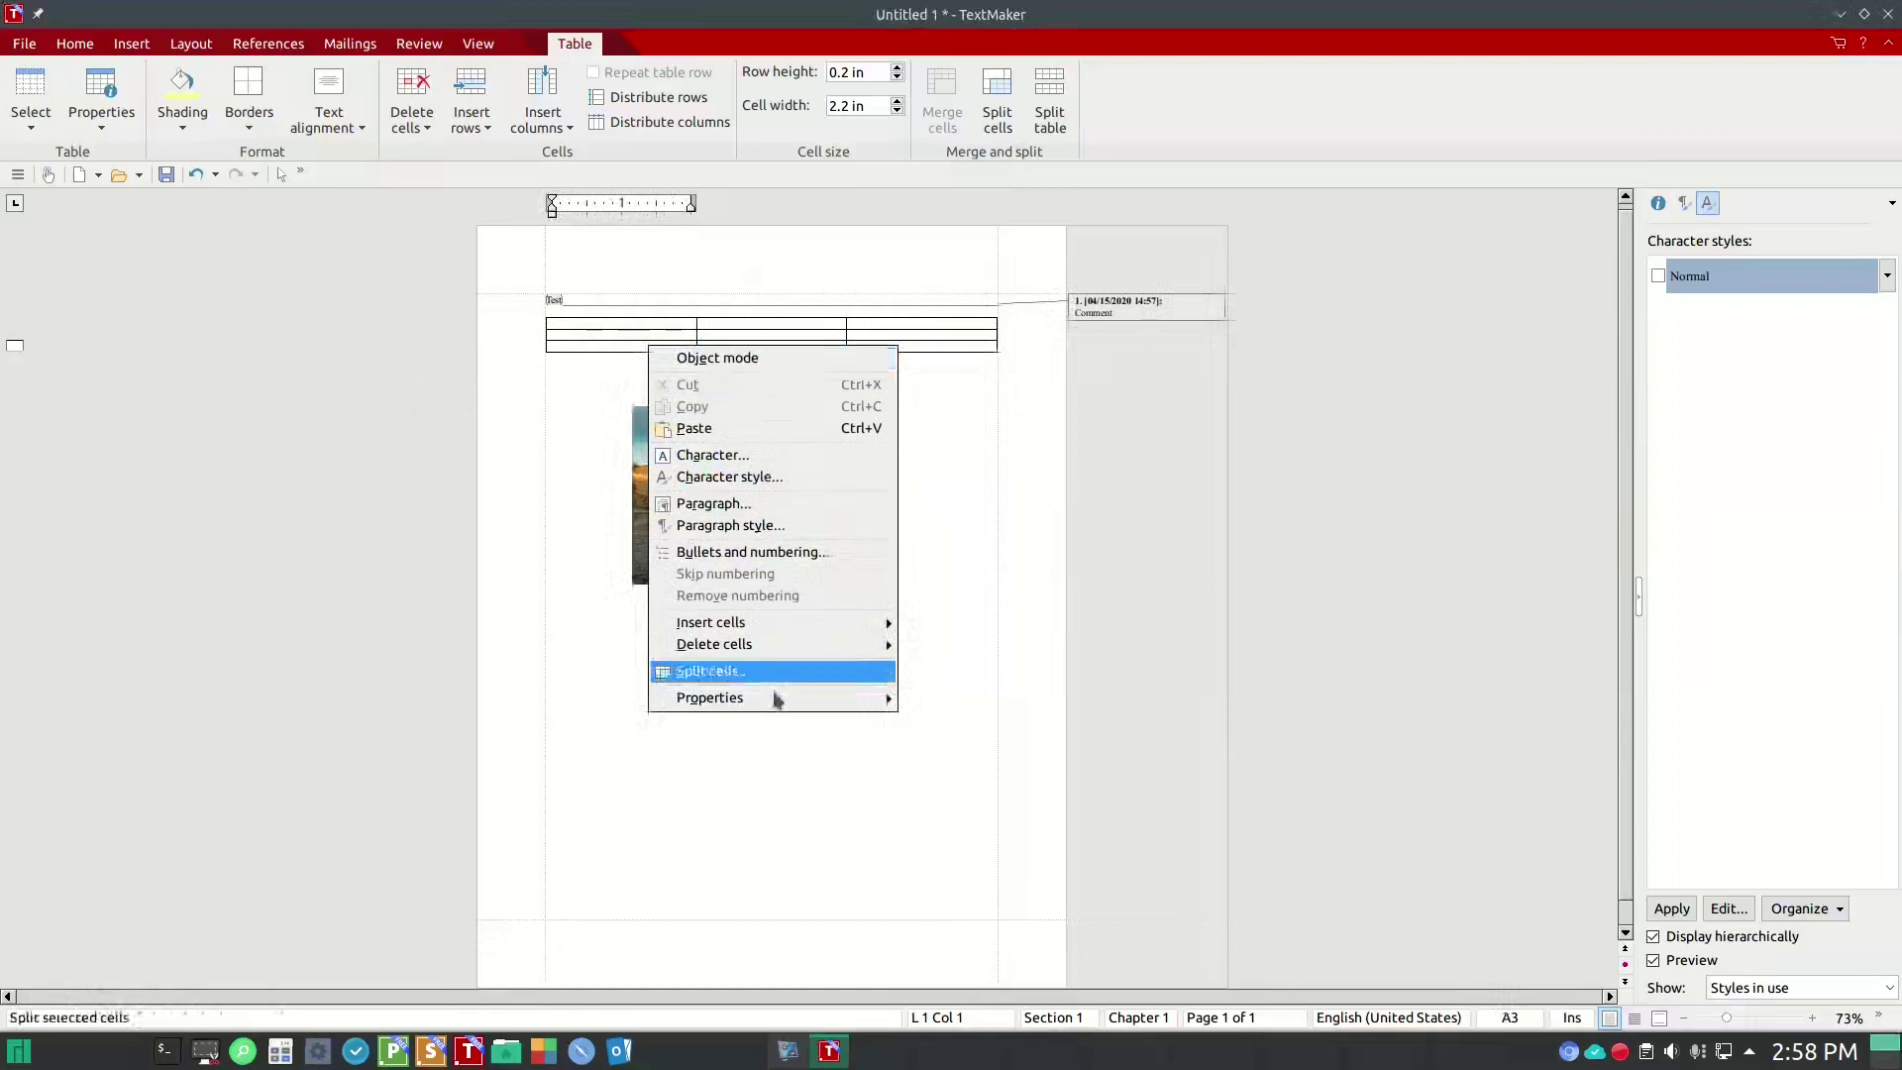
{"action": "left_click", "coordinate": [301, 263]}
{"action": "left_click", "coordinate": [252, 117]}
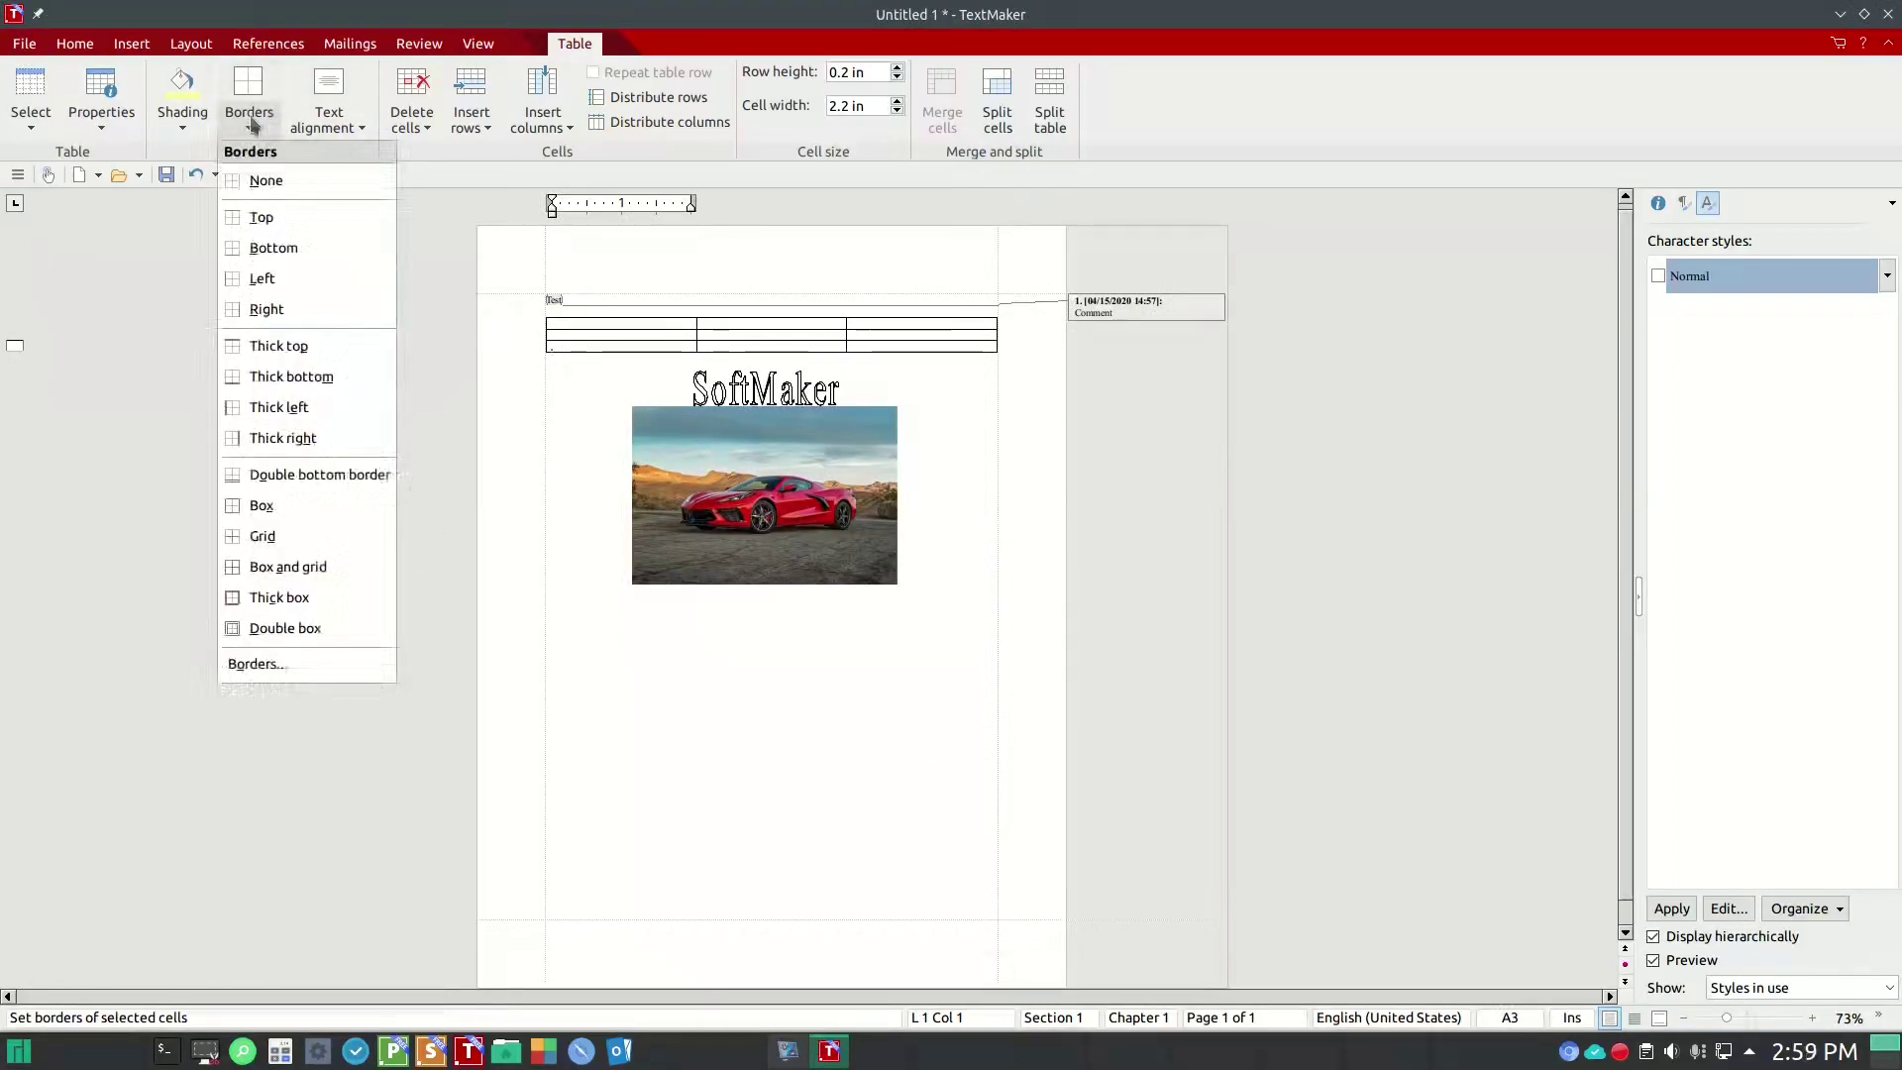
{"action": "left_click", "coordinate": [394, 850]}
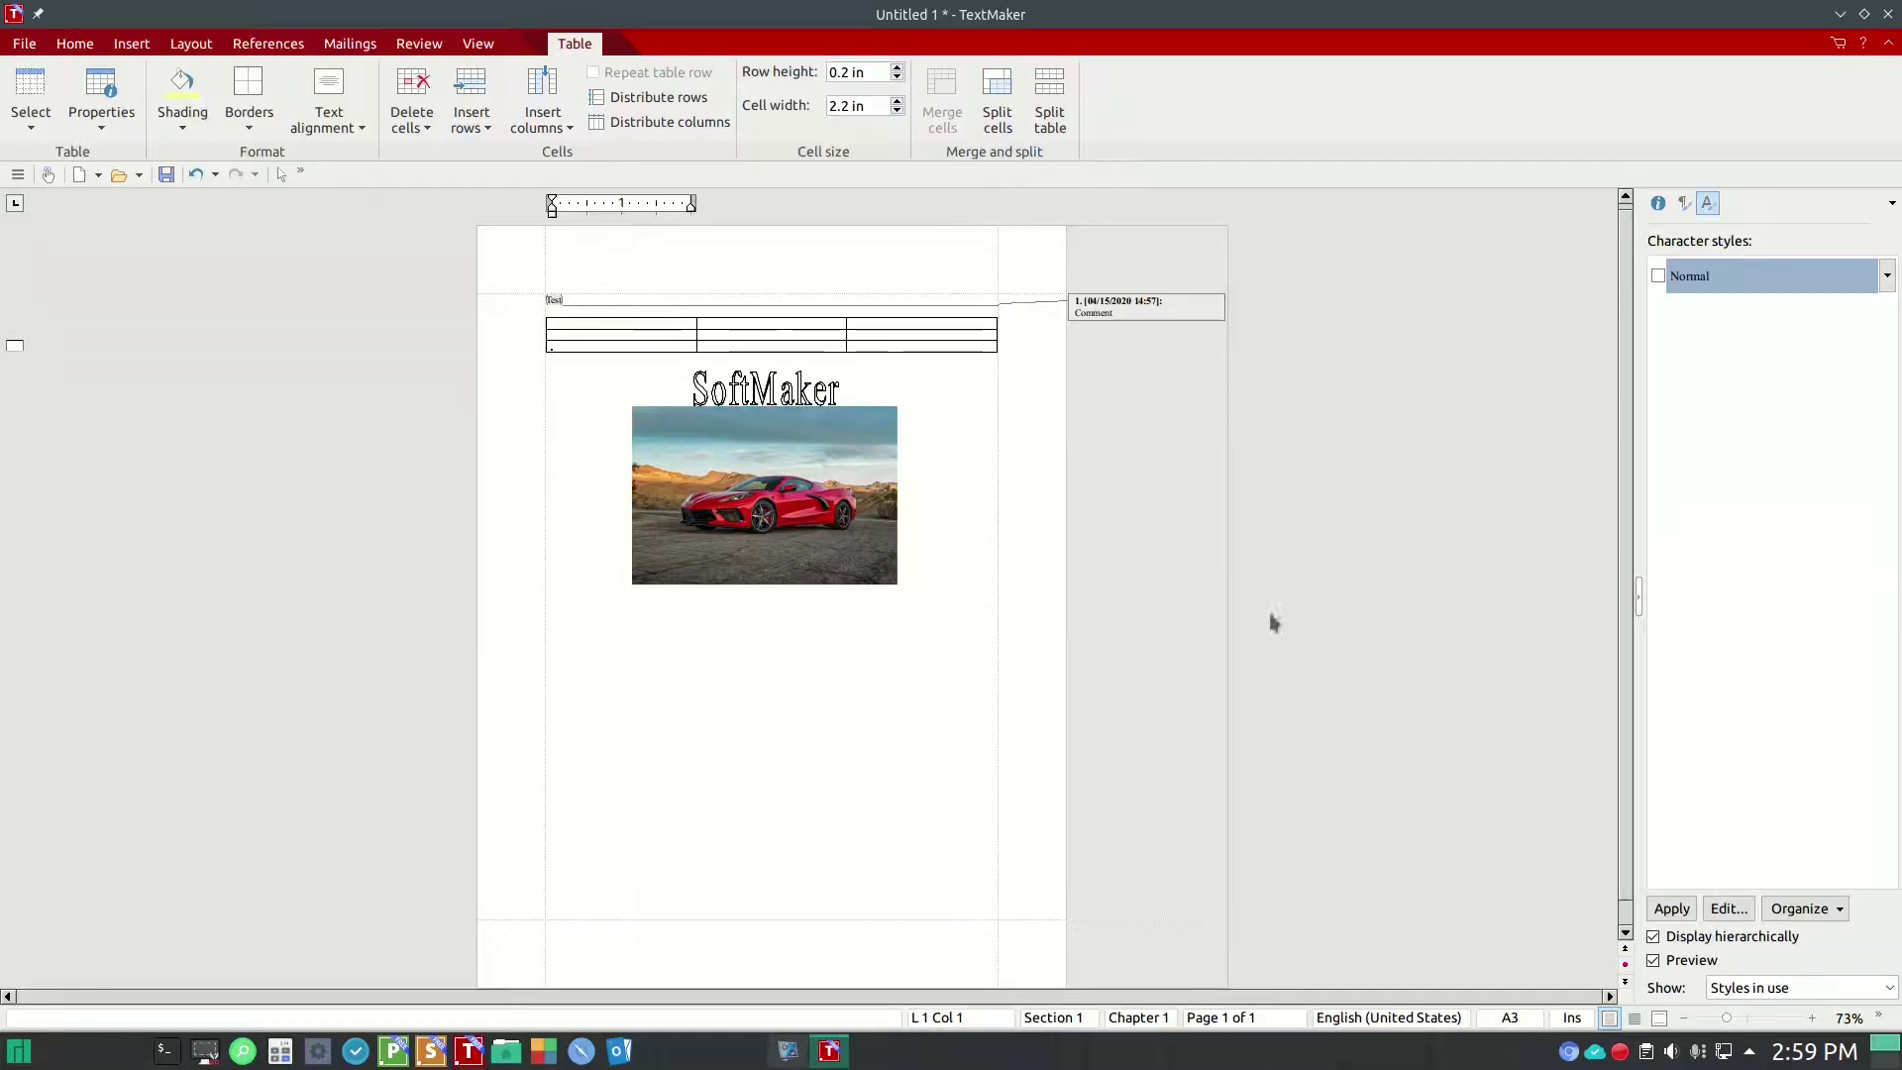
- Open the sample document file-sample_1MB.odt from the Downloads folder
{"action": "left_click", "coordinate": [18, 47]}
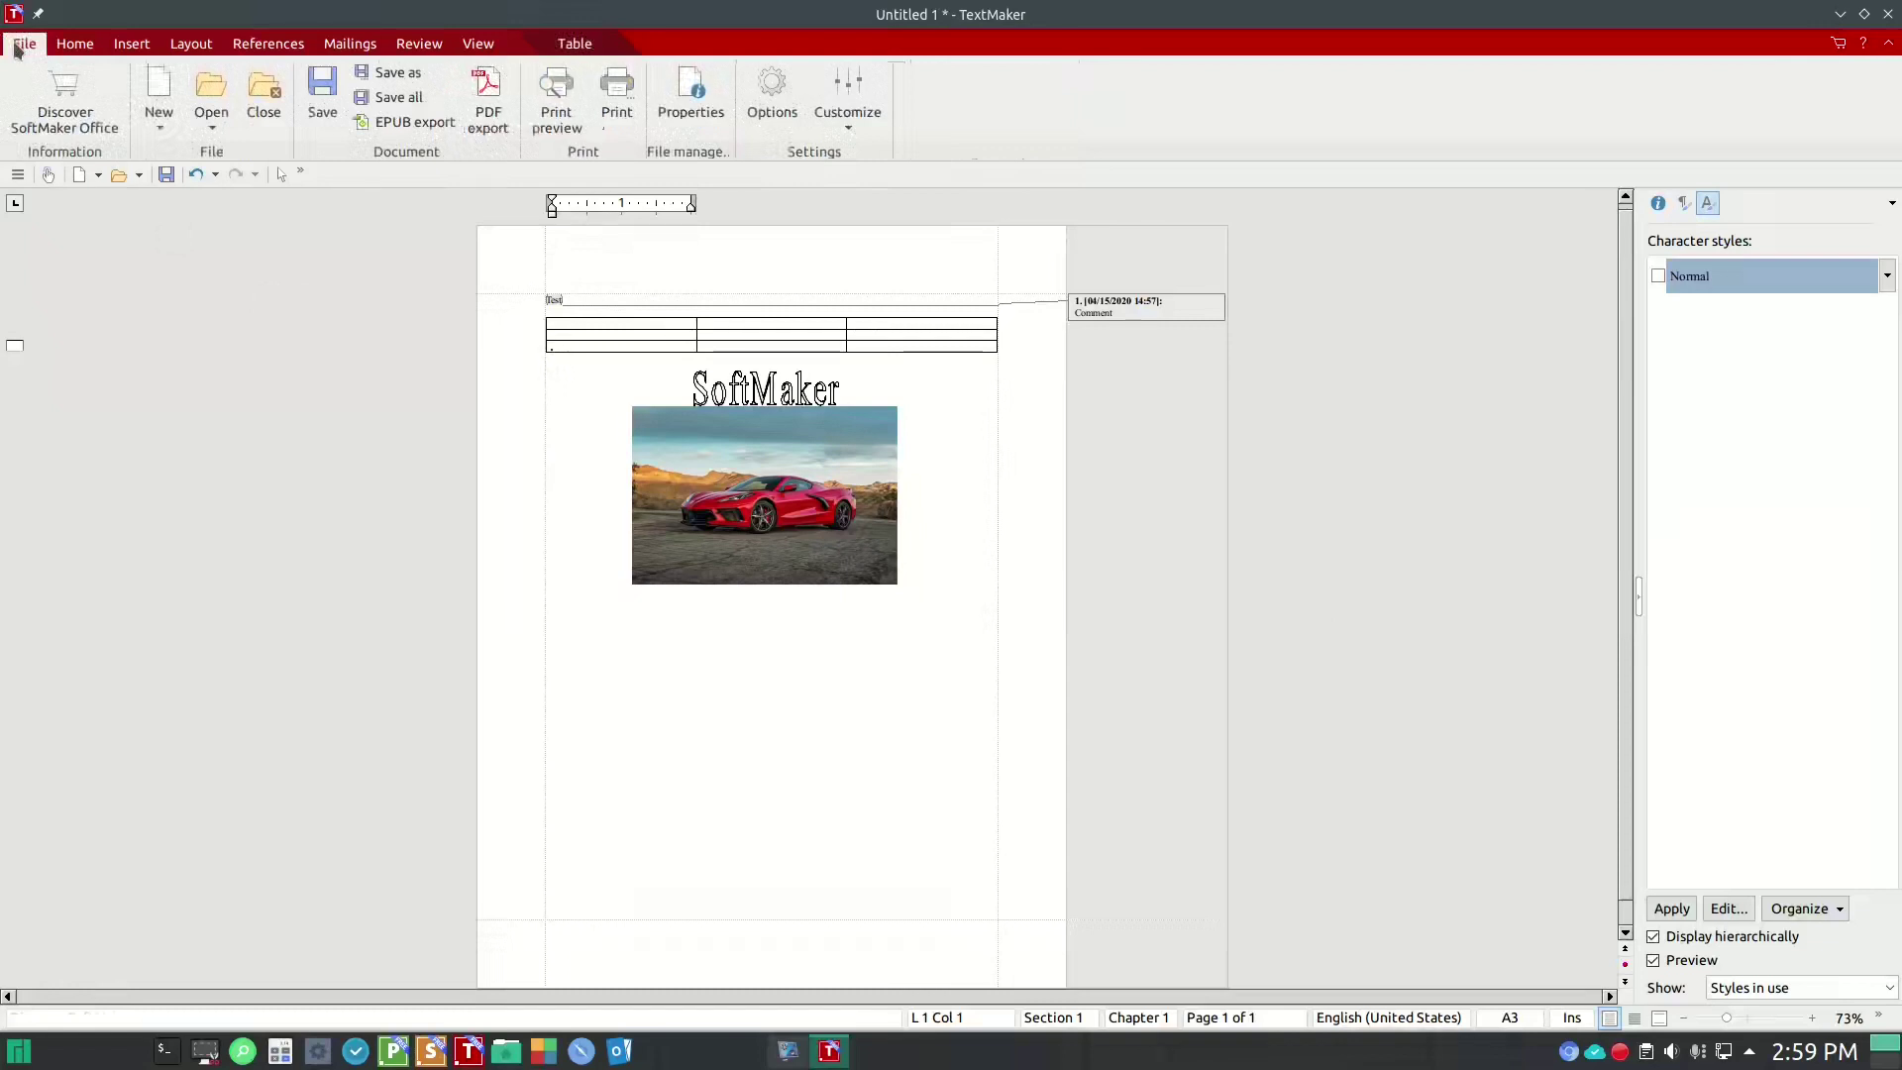
{"action": "left_click", "coordinate": [211, 97]}
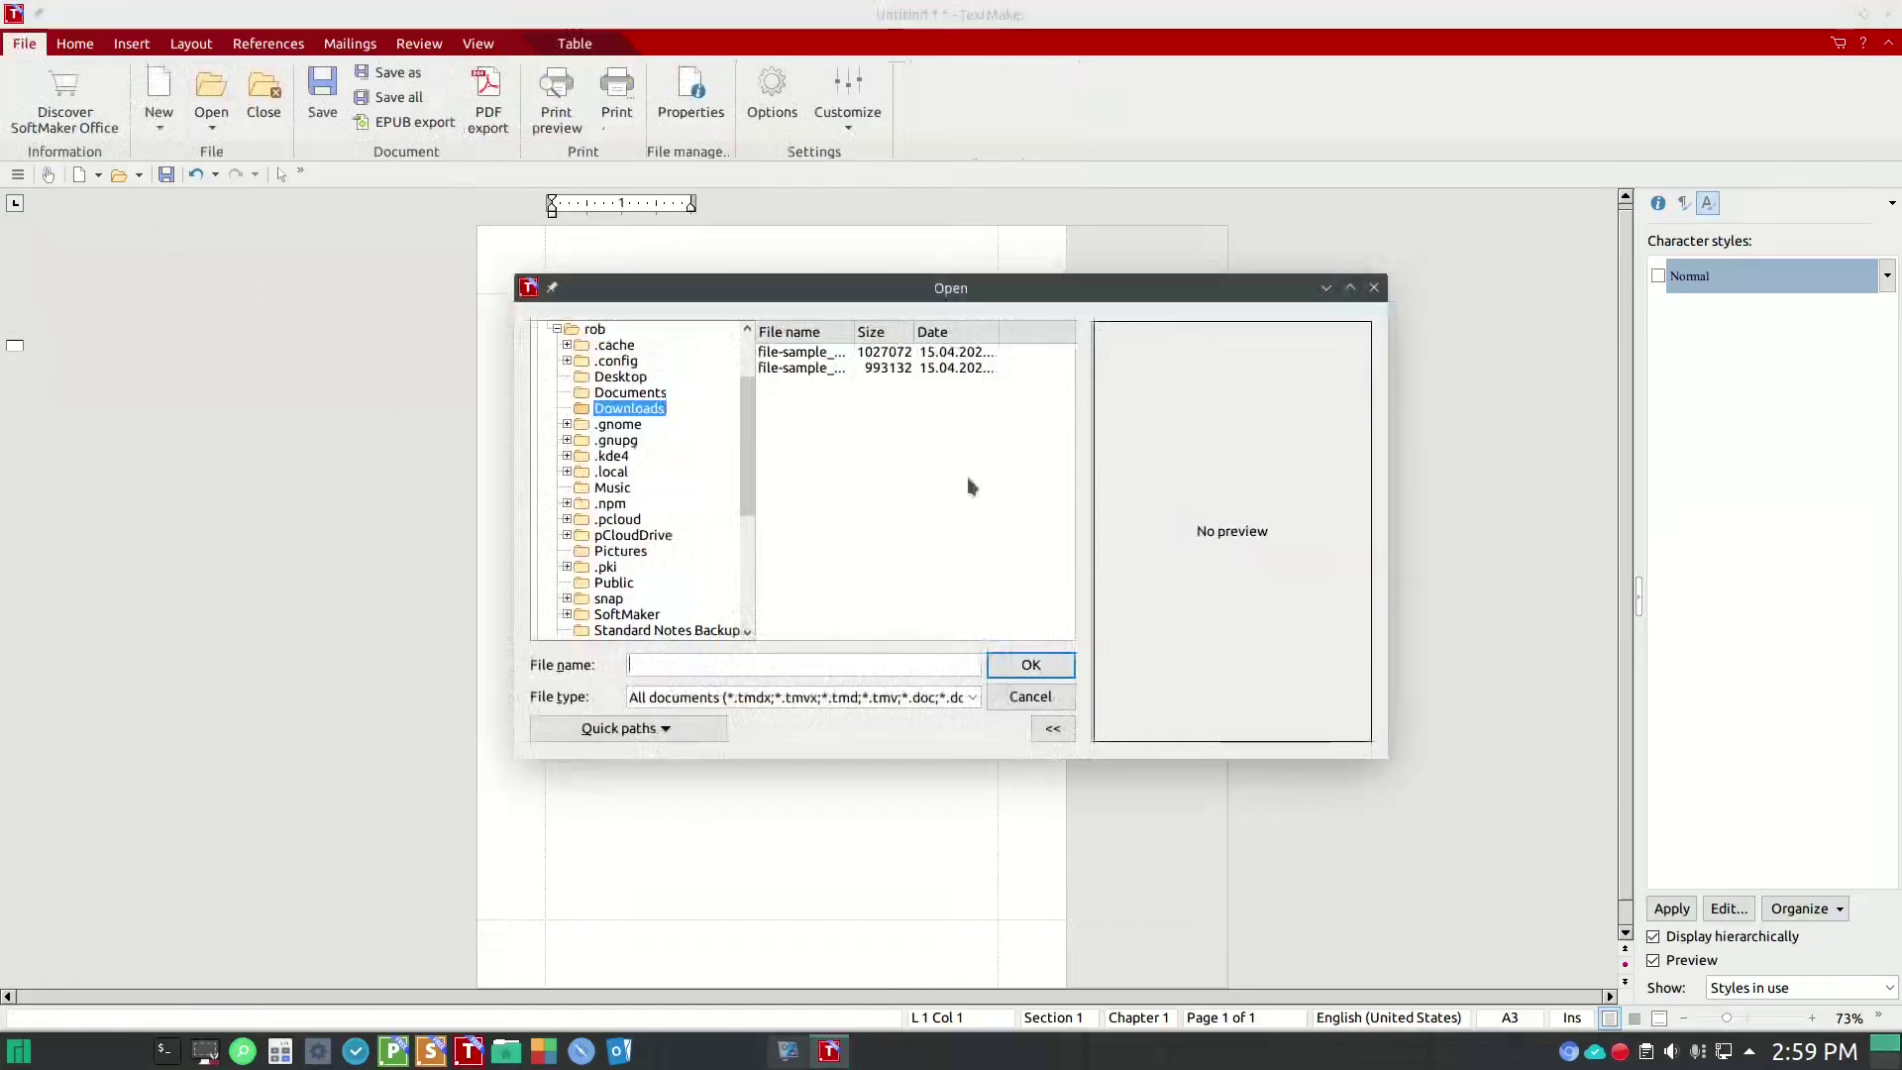
{"action": "double_click", "coordinate": [800, 352]}
{"action": "scroll", "coordinate": [1163, 560], "scroll_direction": "up", "scroll_amount": 2}
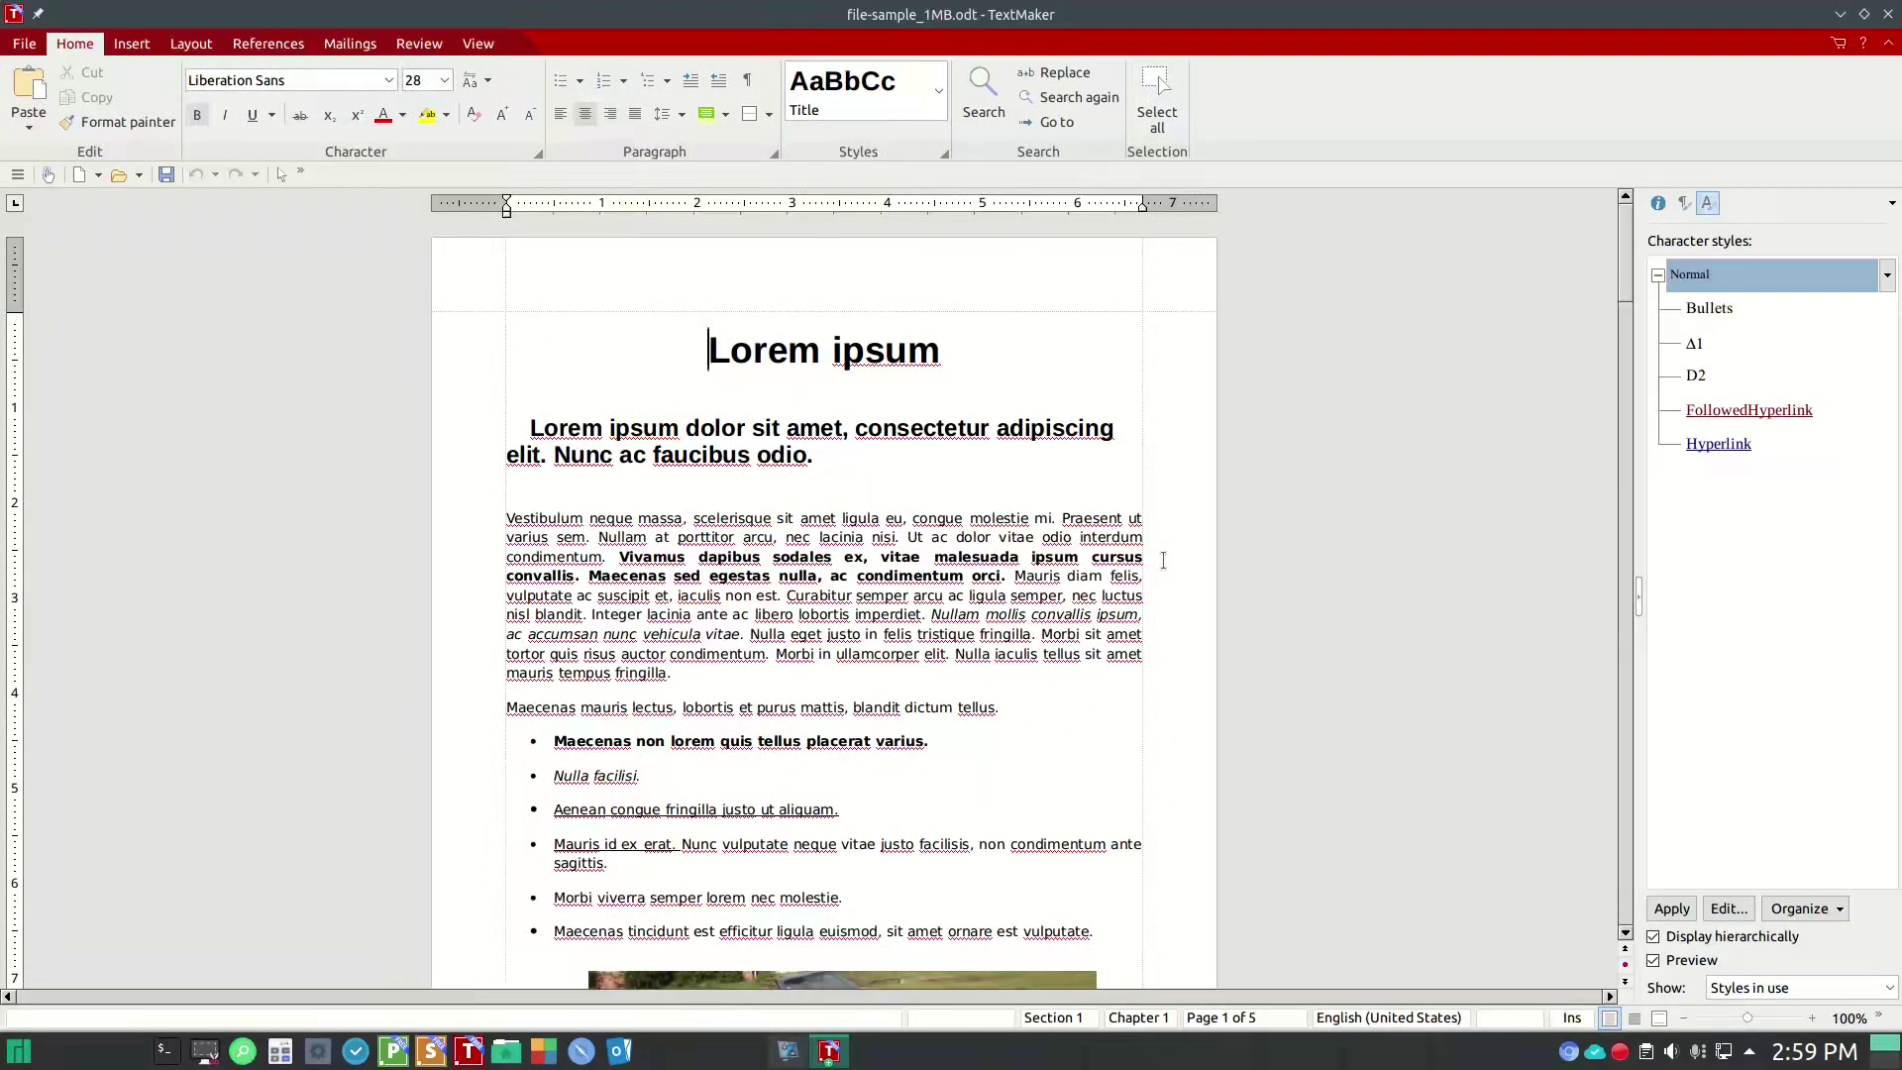
- Look through all pages of the opened sample document, checking how its text, pictures and table are laid out
{"action": "scroll", "coordinate": [1163, 561], "scroll_direction": "down", "scroll_amount": 15}
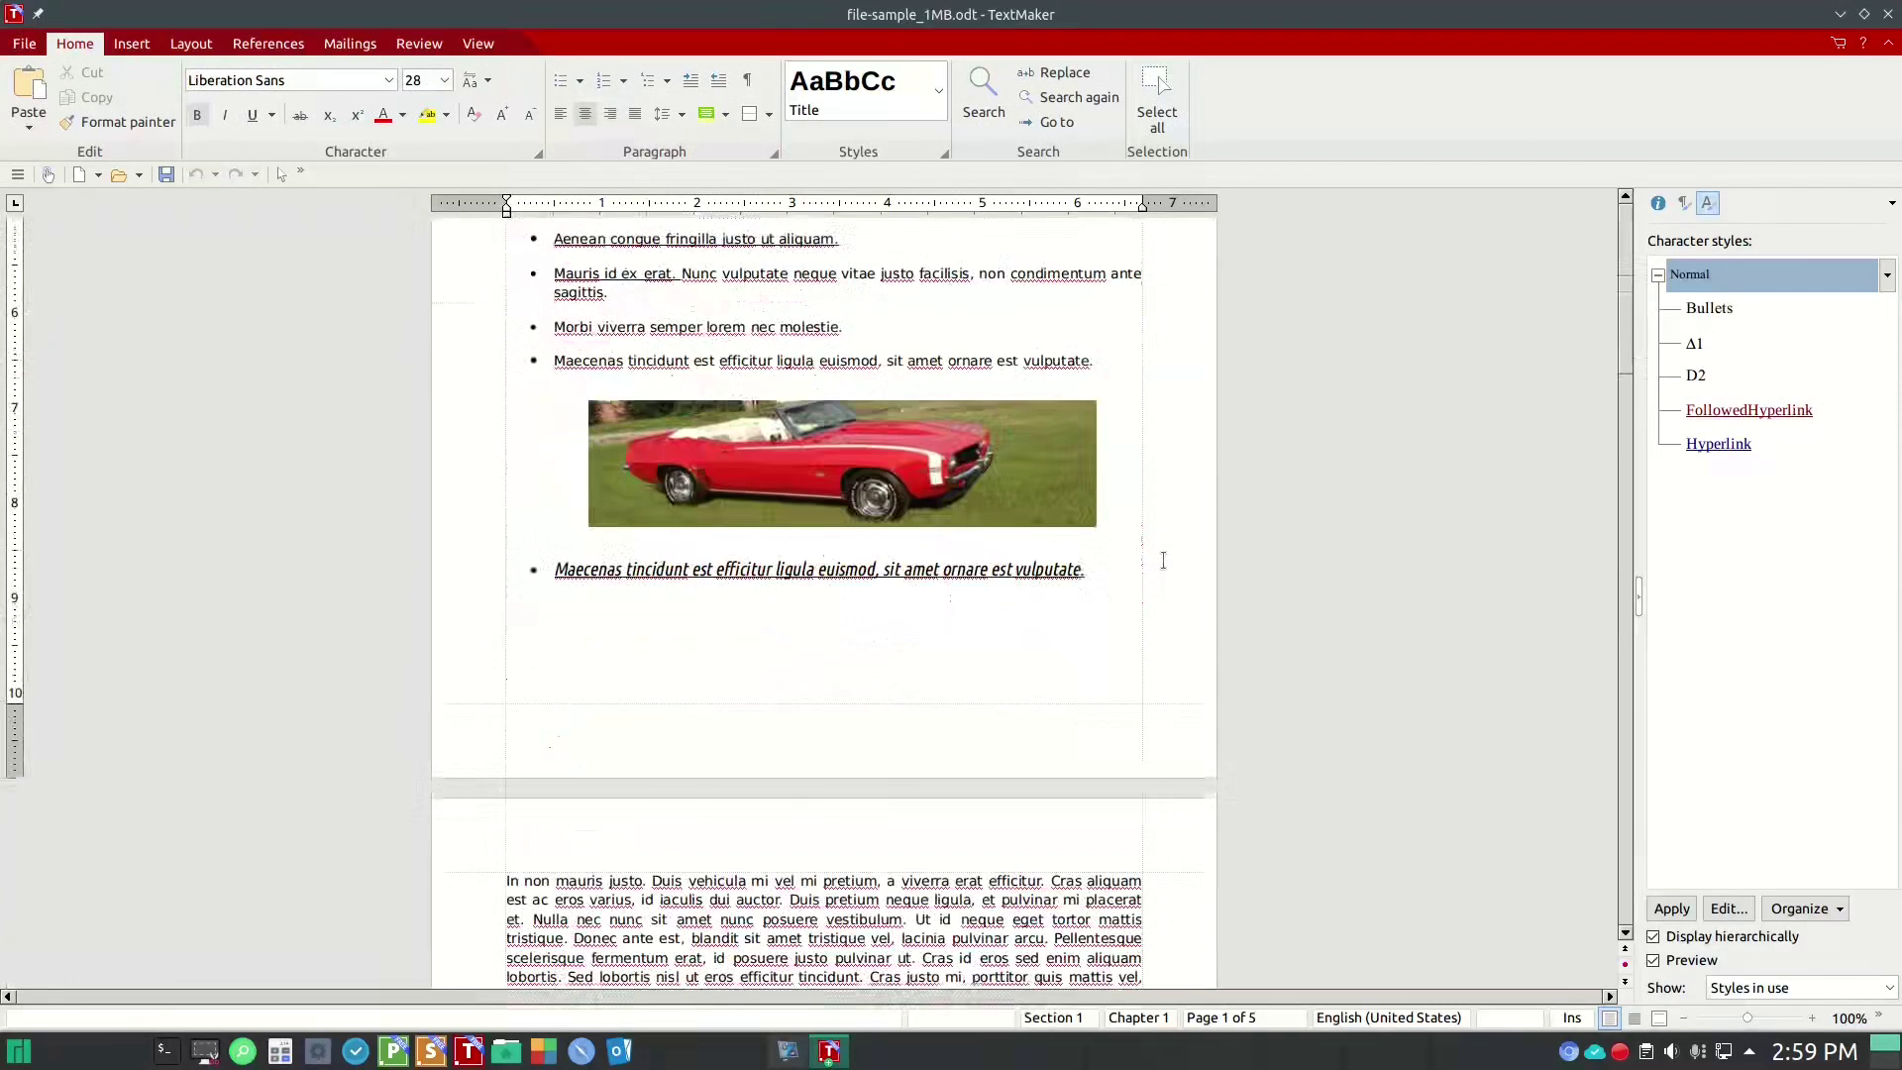
{"action": "scroll", "coordinate": [1164, 560], "scroll_direction": "down", "scroll_amount": 15}
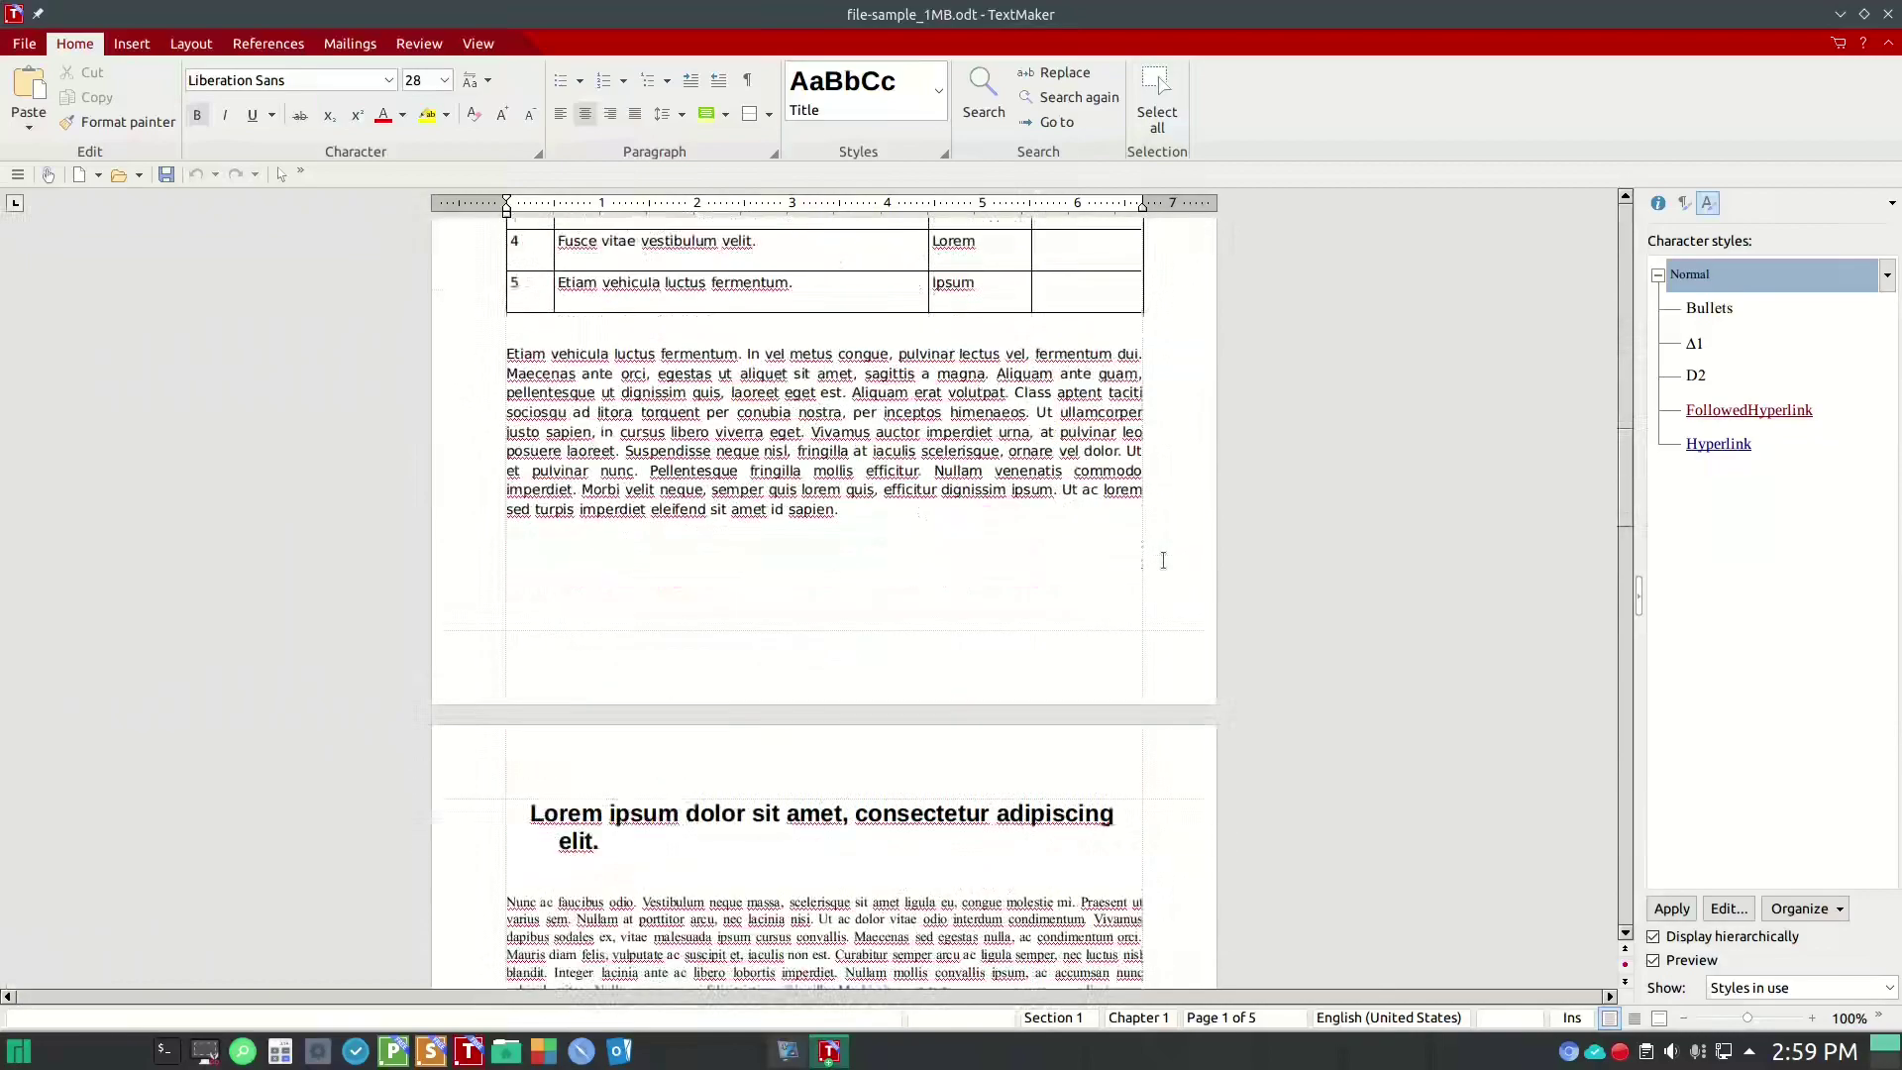
{"action": "scroll", "coordinate": [1163, 561], "scroll_direction": "down", "scroll_amount": 12}
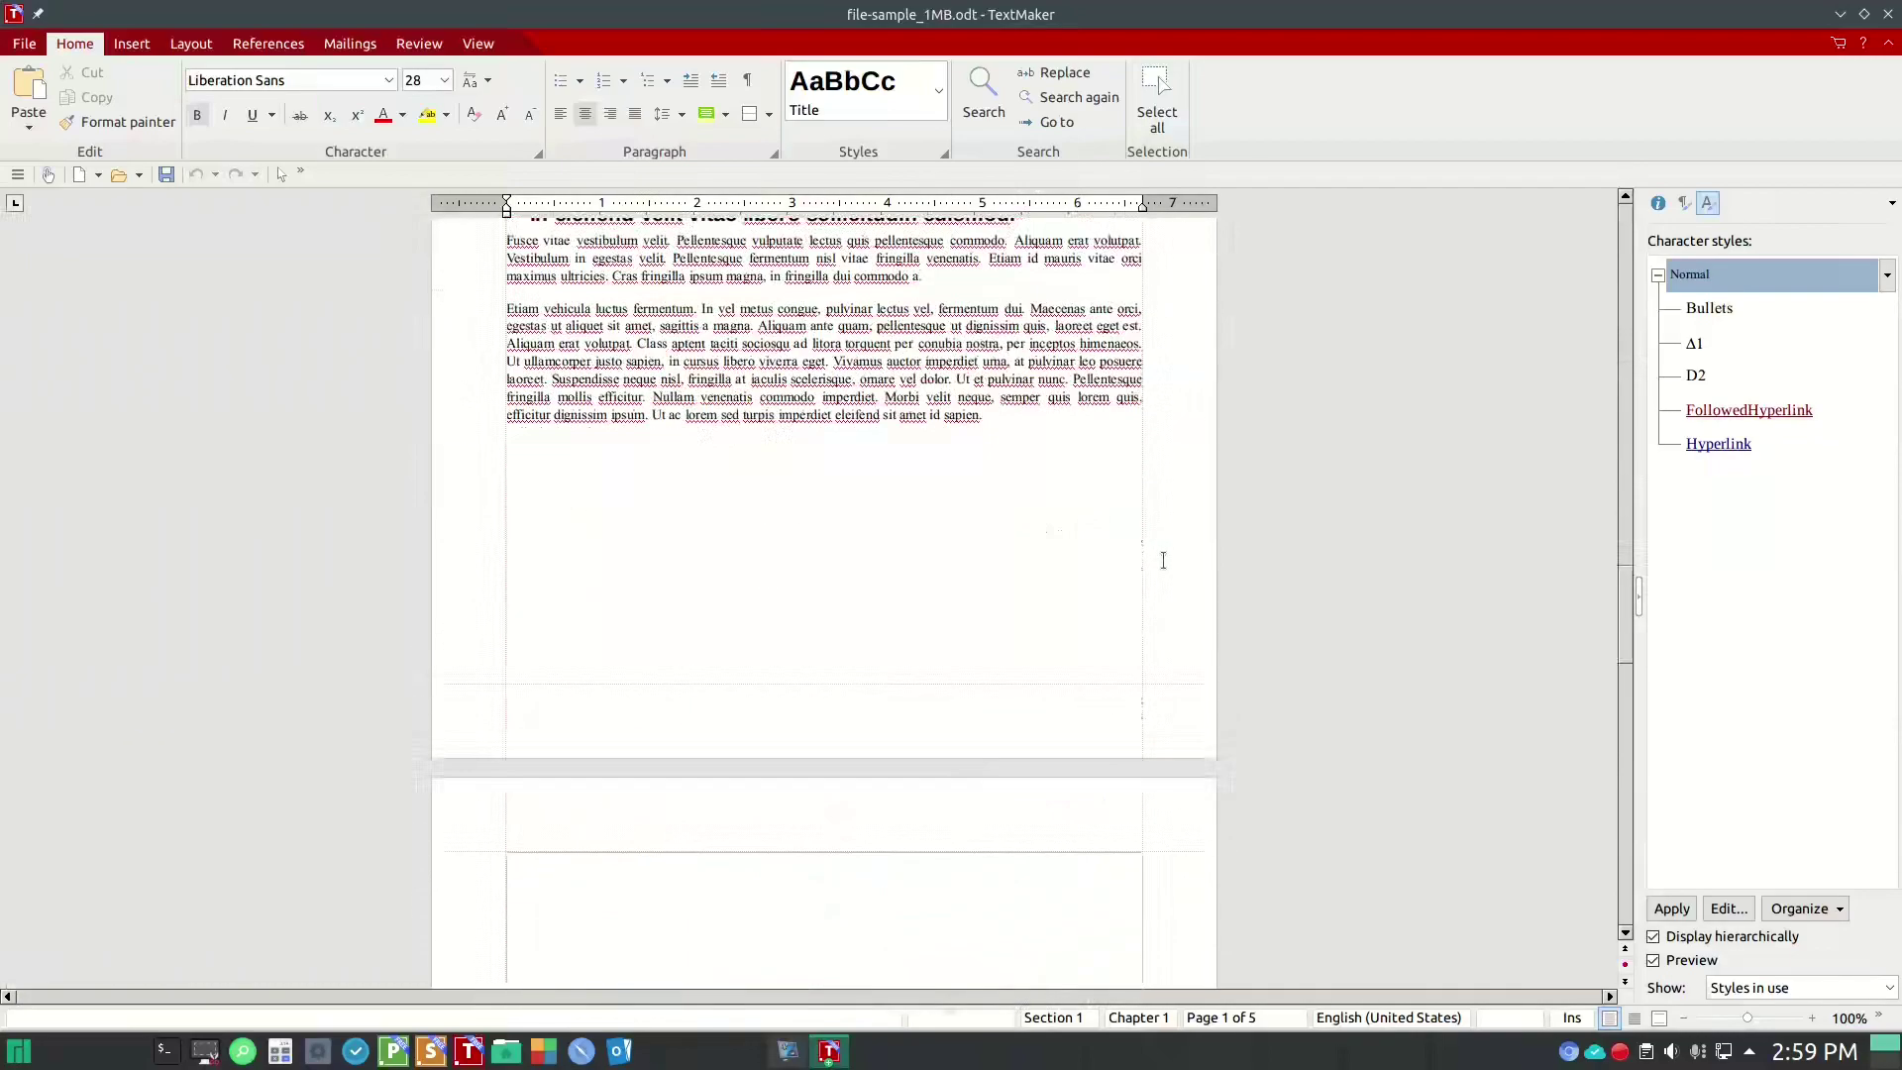
{"action": "scroll", "coordinate": [1164, 561], "scroll_direction": "down", "scroll_amount": 15}
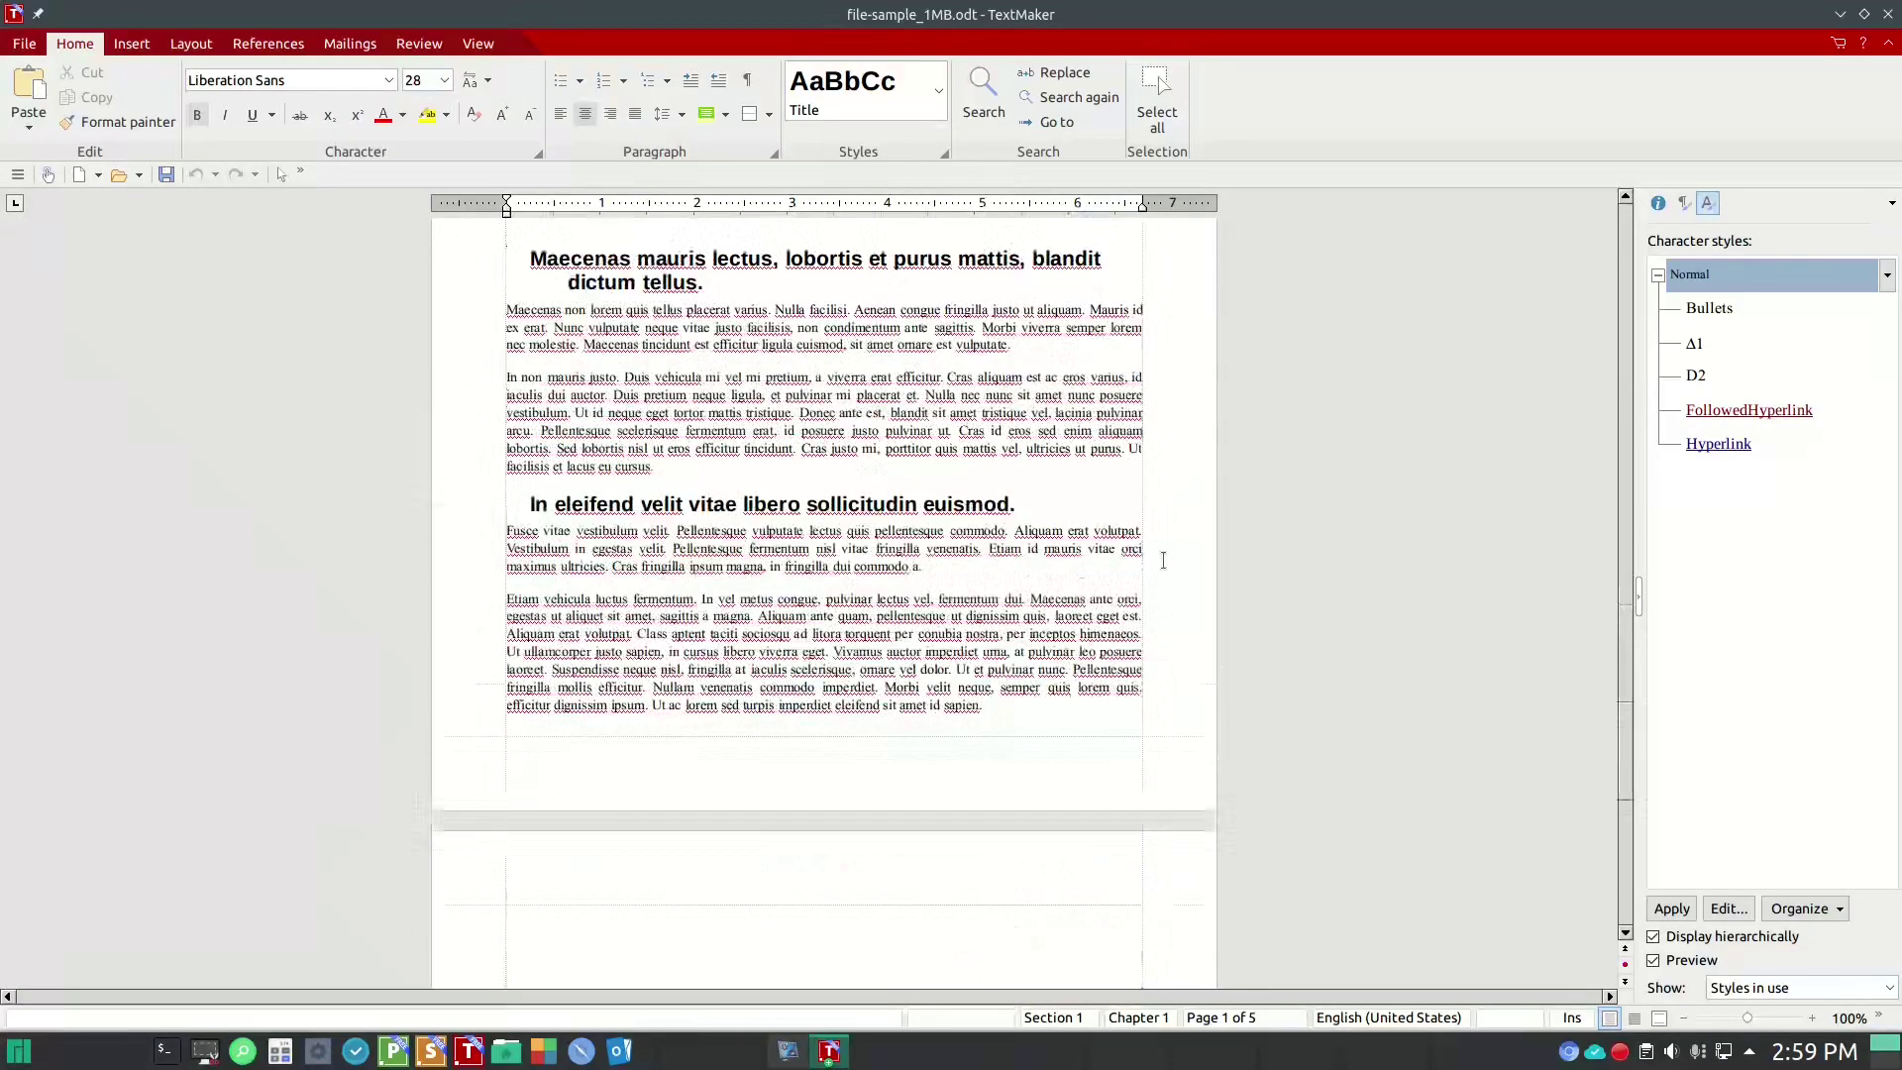
{"action": "scroll", "coordinate": [1163, 561], "scroll_direction": "down", "scroll_amount": 2}
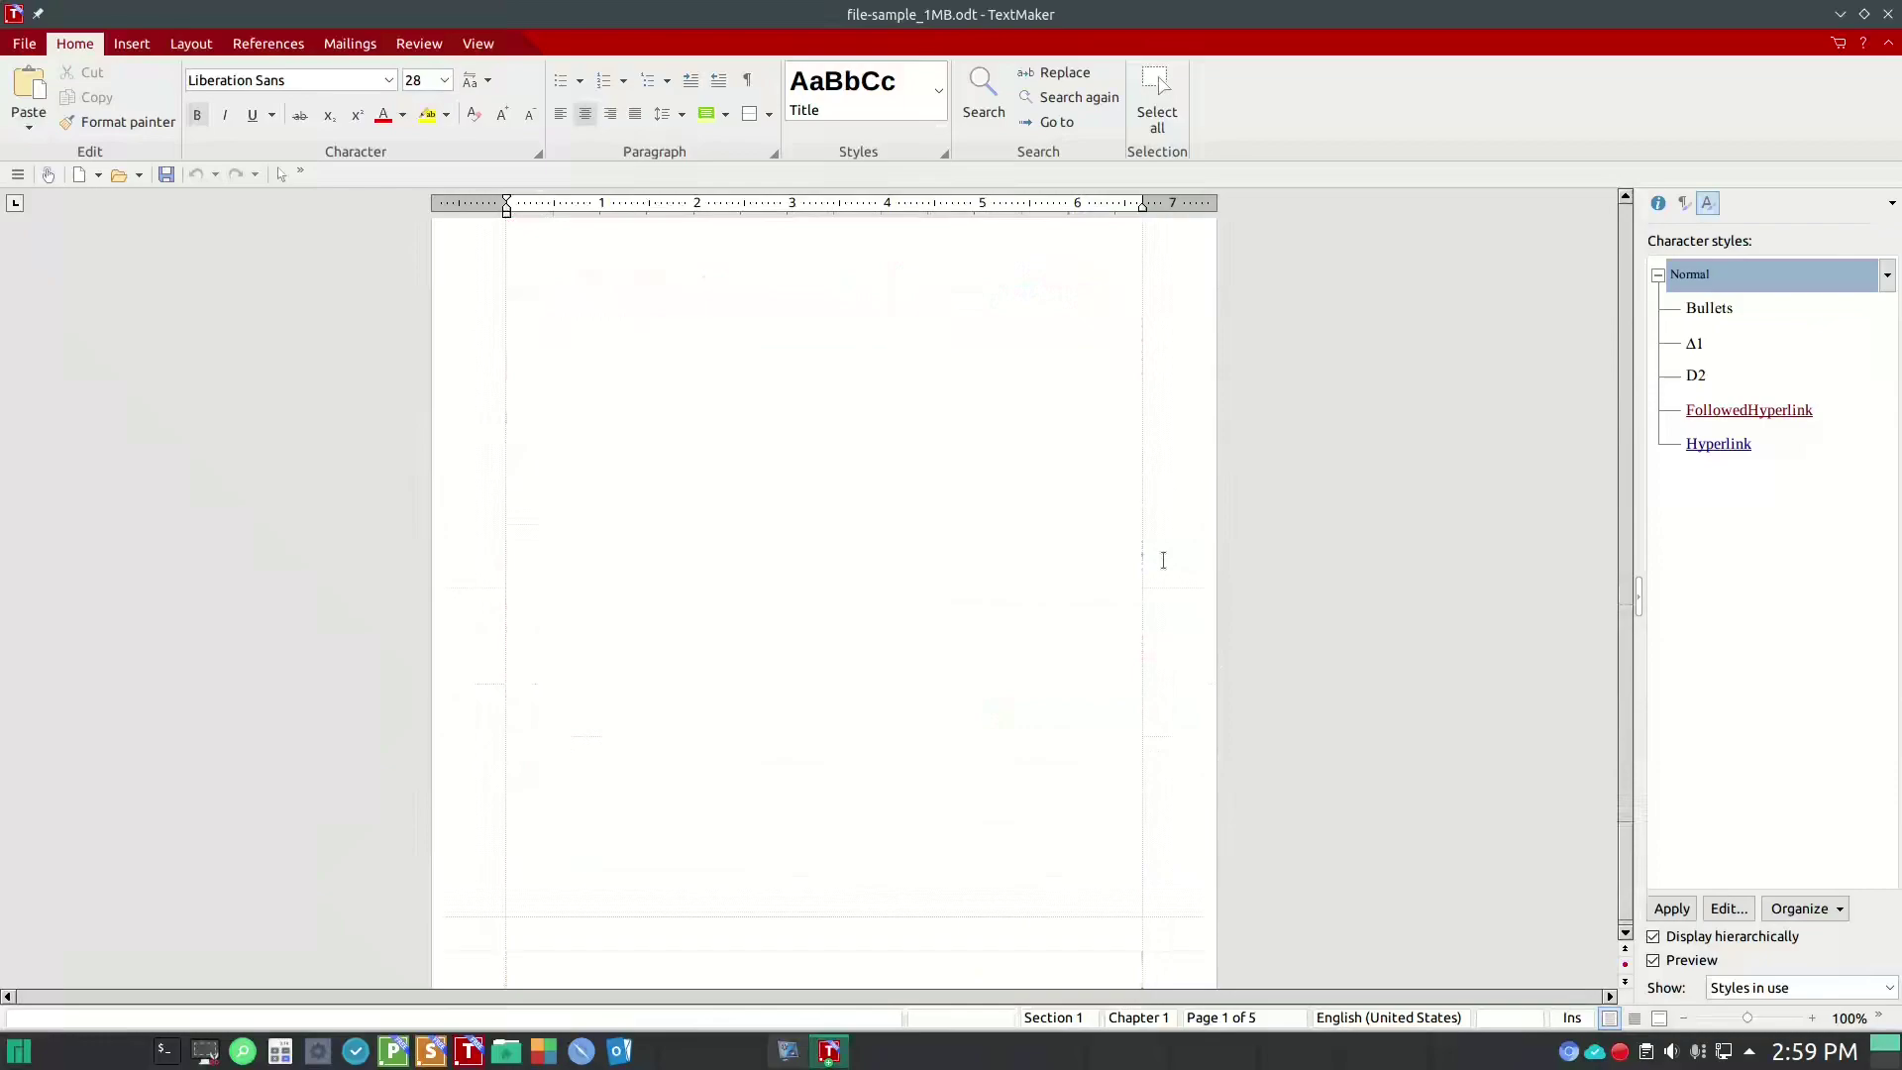
{"action": "scroll", "coordinate": [1163, 561], "scroll_direction": "up", "scroll_amount": 1}
{"action": "scroll", "coordinate": [1163, 561], "scroll_direction": "up", "scroll_amount": 15}
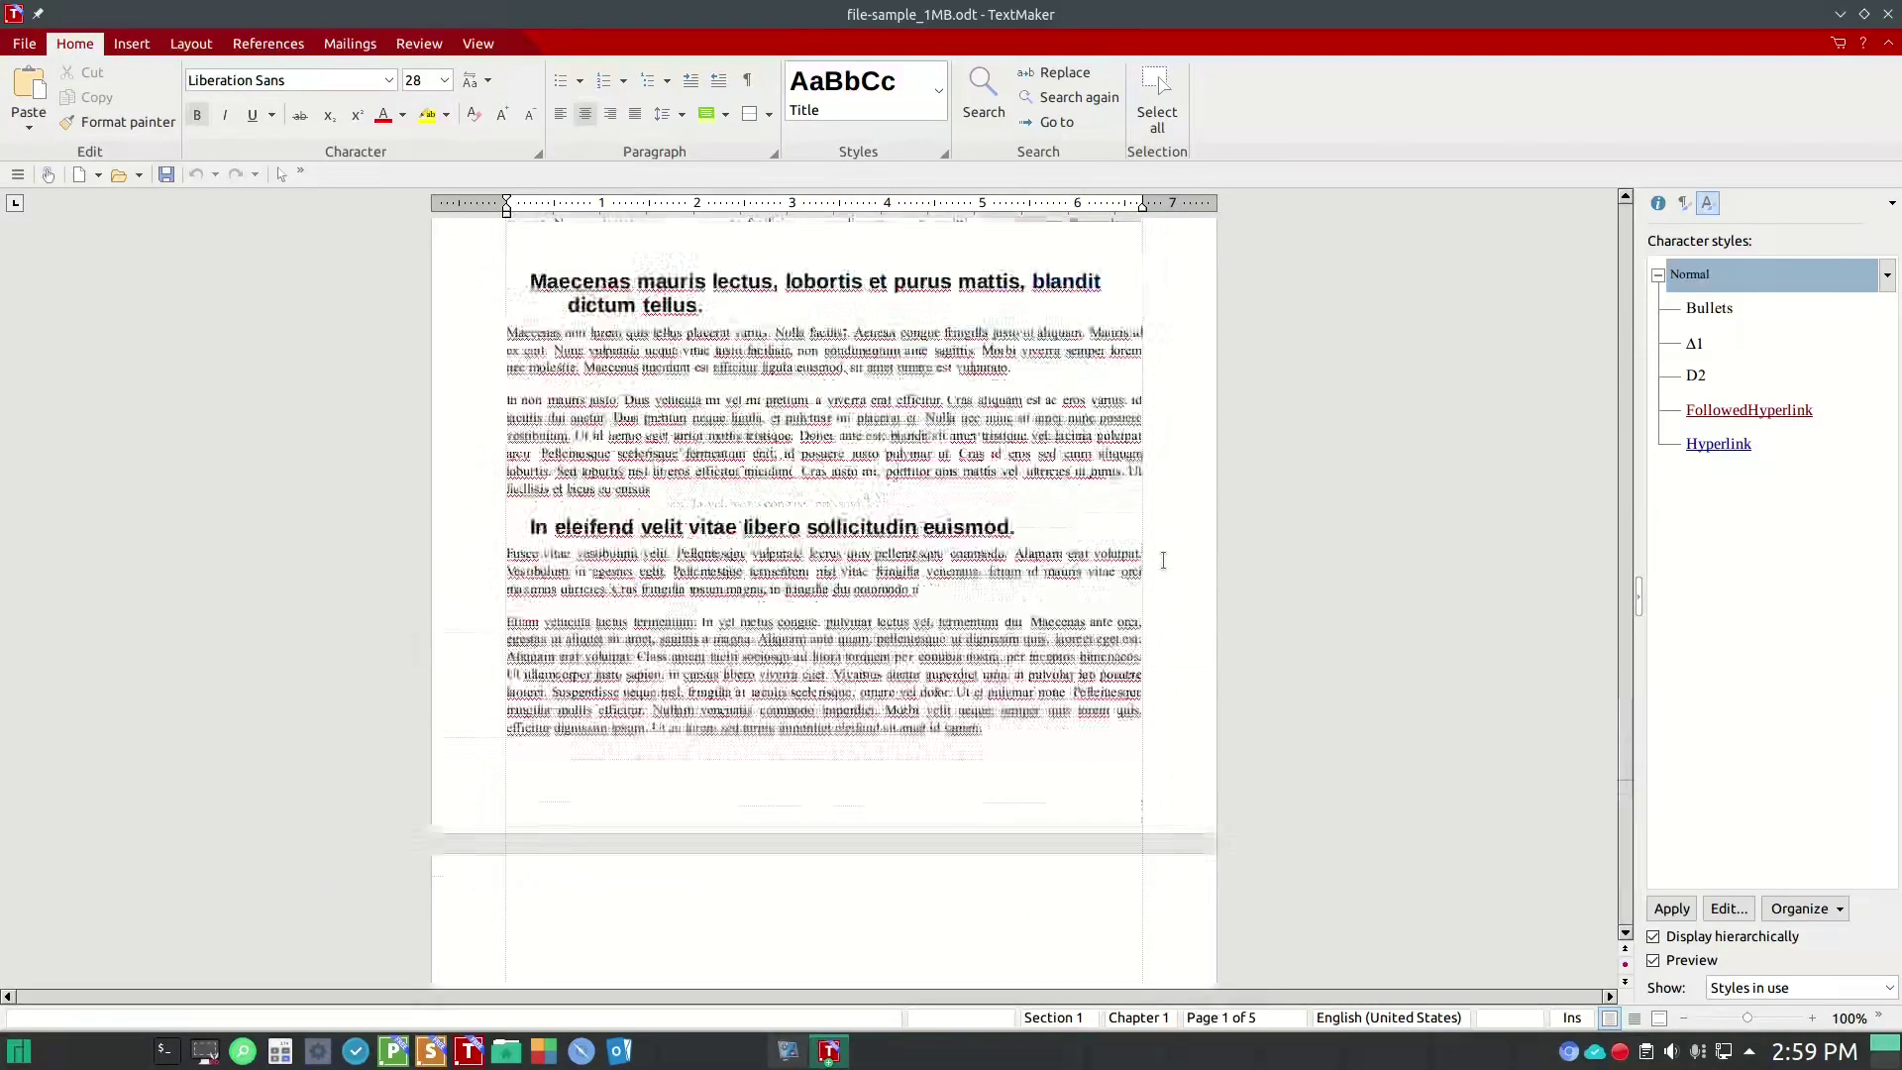
{"action": "scroll", "coordinate": [1164, 561], "scroll_direction": "up", "scroll_amount": 10}
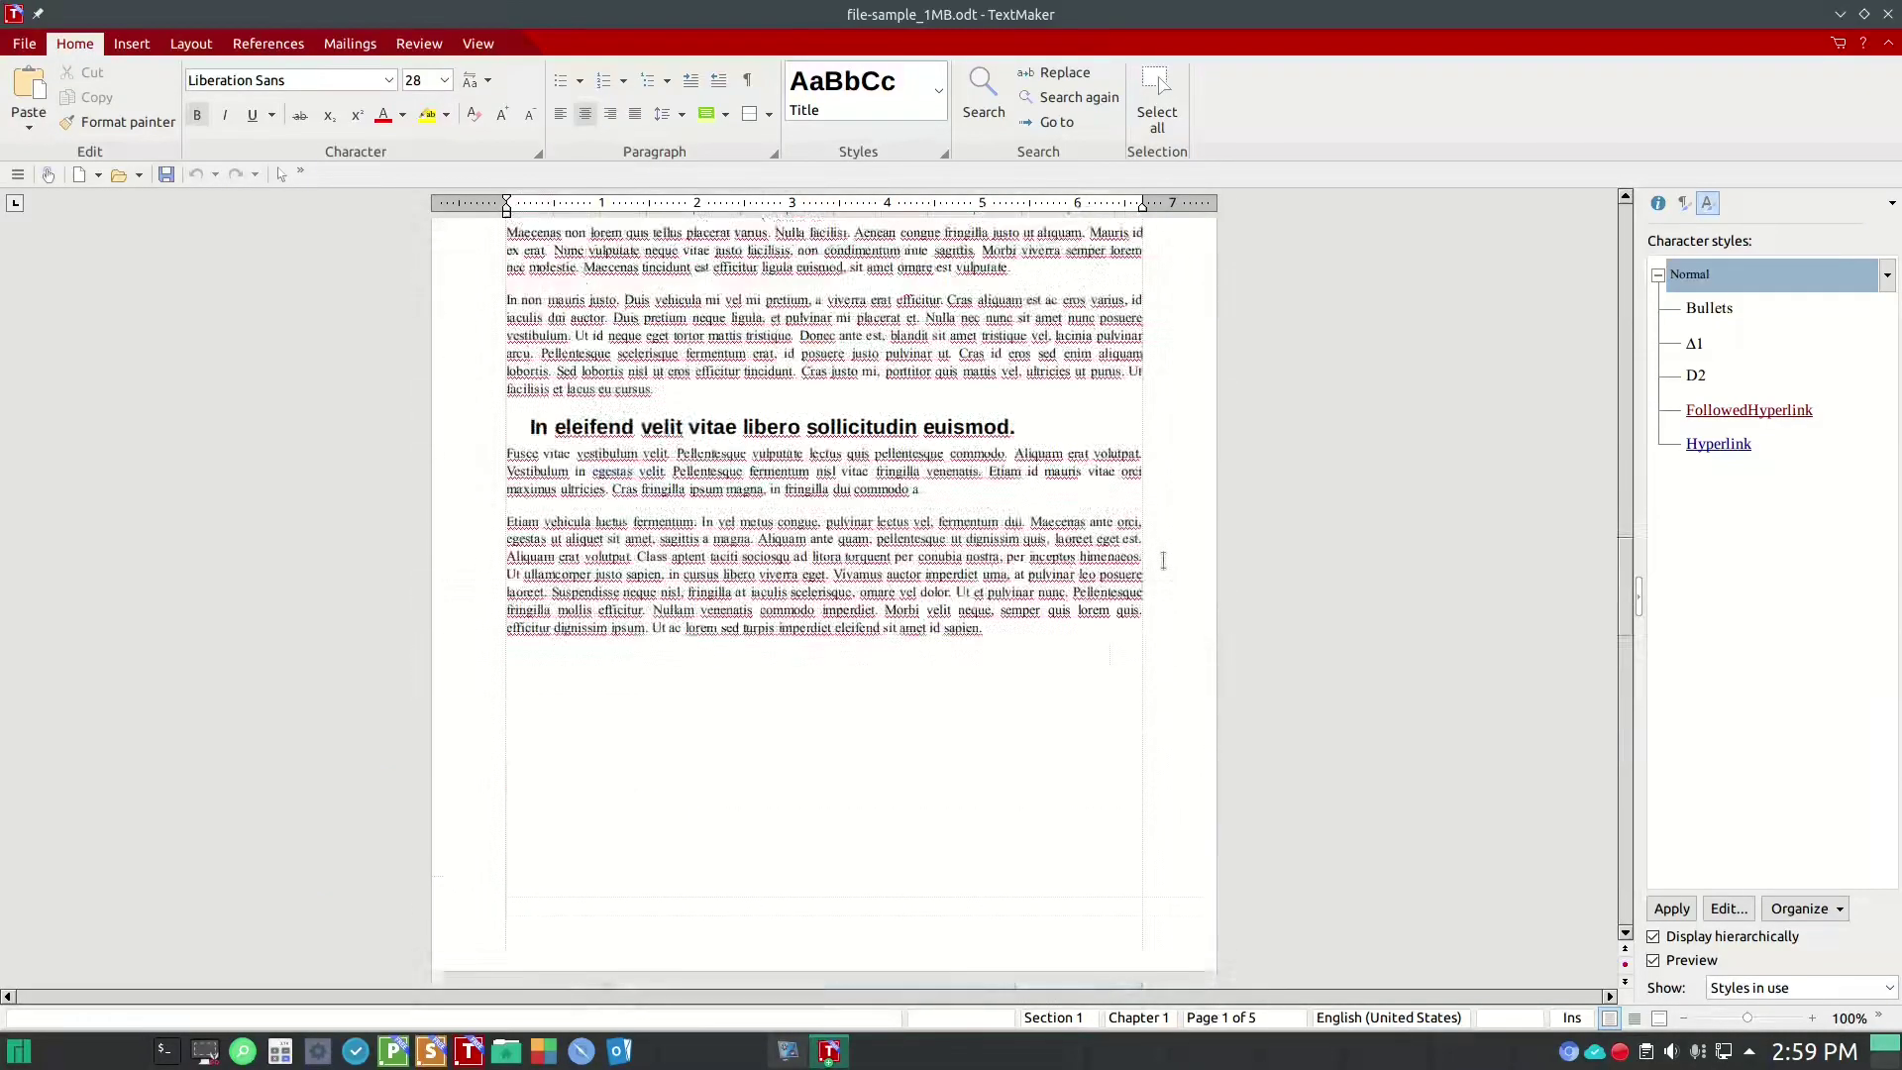
{"action": "scroll", "coordinate": [1164, 561], "scroll_direction": "up", "scroll_amount": 15}
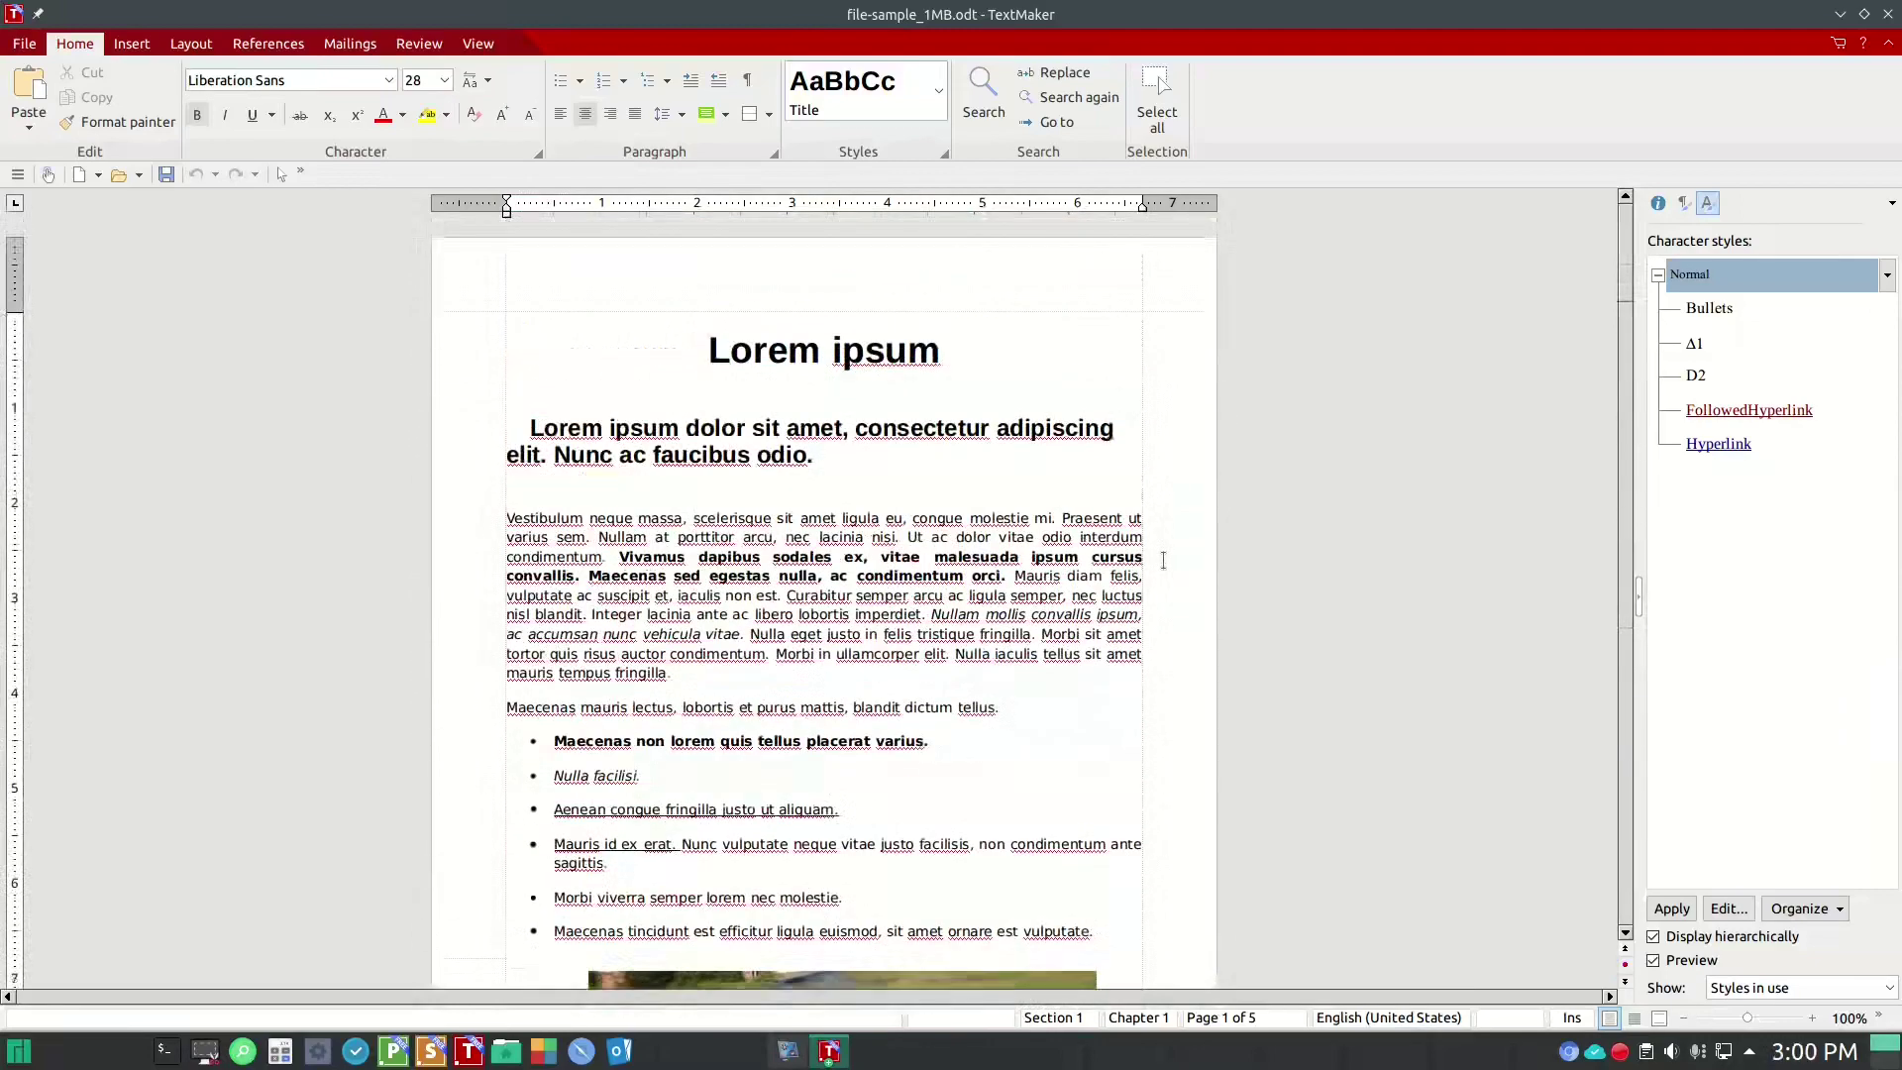
- Go to the end of the sample document and delete its blank last page
{"action": "scroll", "coordinate": [1163, 560], "scroll_direction": "down", "scroll_amount": 3}
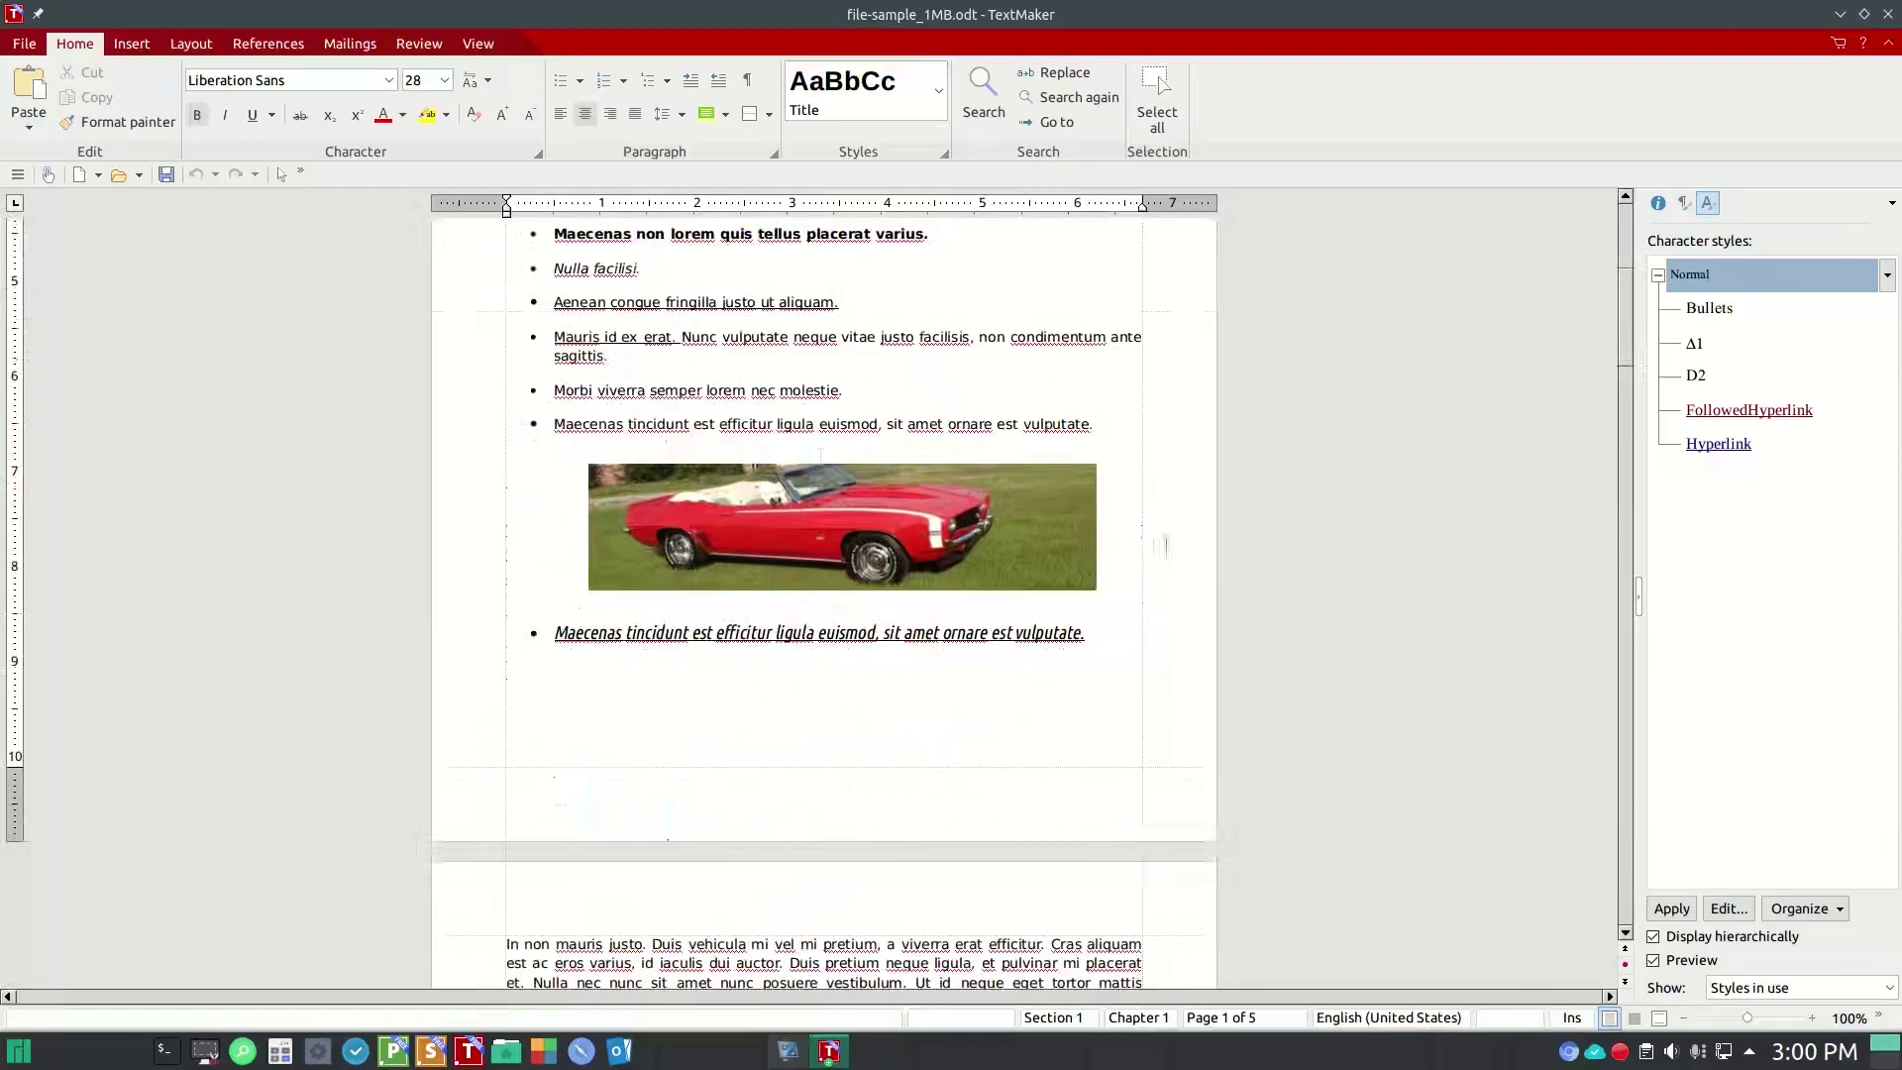
{"action": "scroll", "coordinate": [1077, 701], "scroll_direction": "down", "scroll_amount": 5}
{"action": "scroll", "coordinate": [1077, 701], "scroll_direction": "down", "scroll_amount": 20}
{"action": "scroll", "coordinate": [1075, 693], "scroll_direction": "down", "scroll_amount": 20}
{"action": "key", "text": "ctrl+End"}
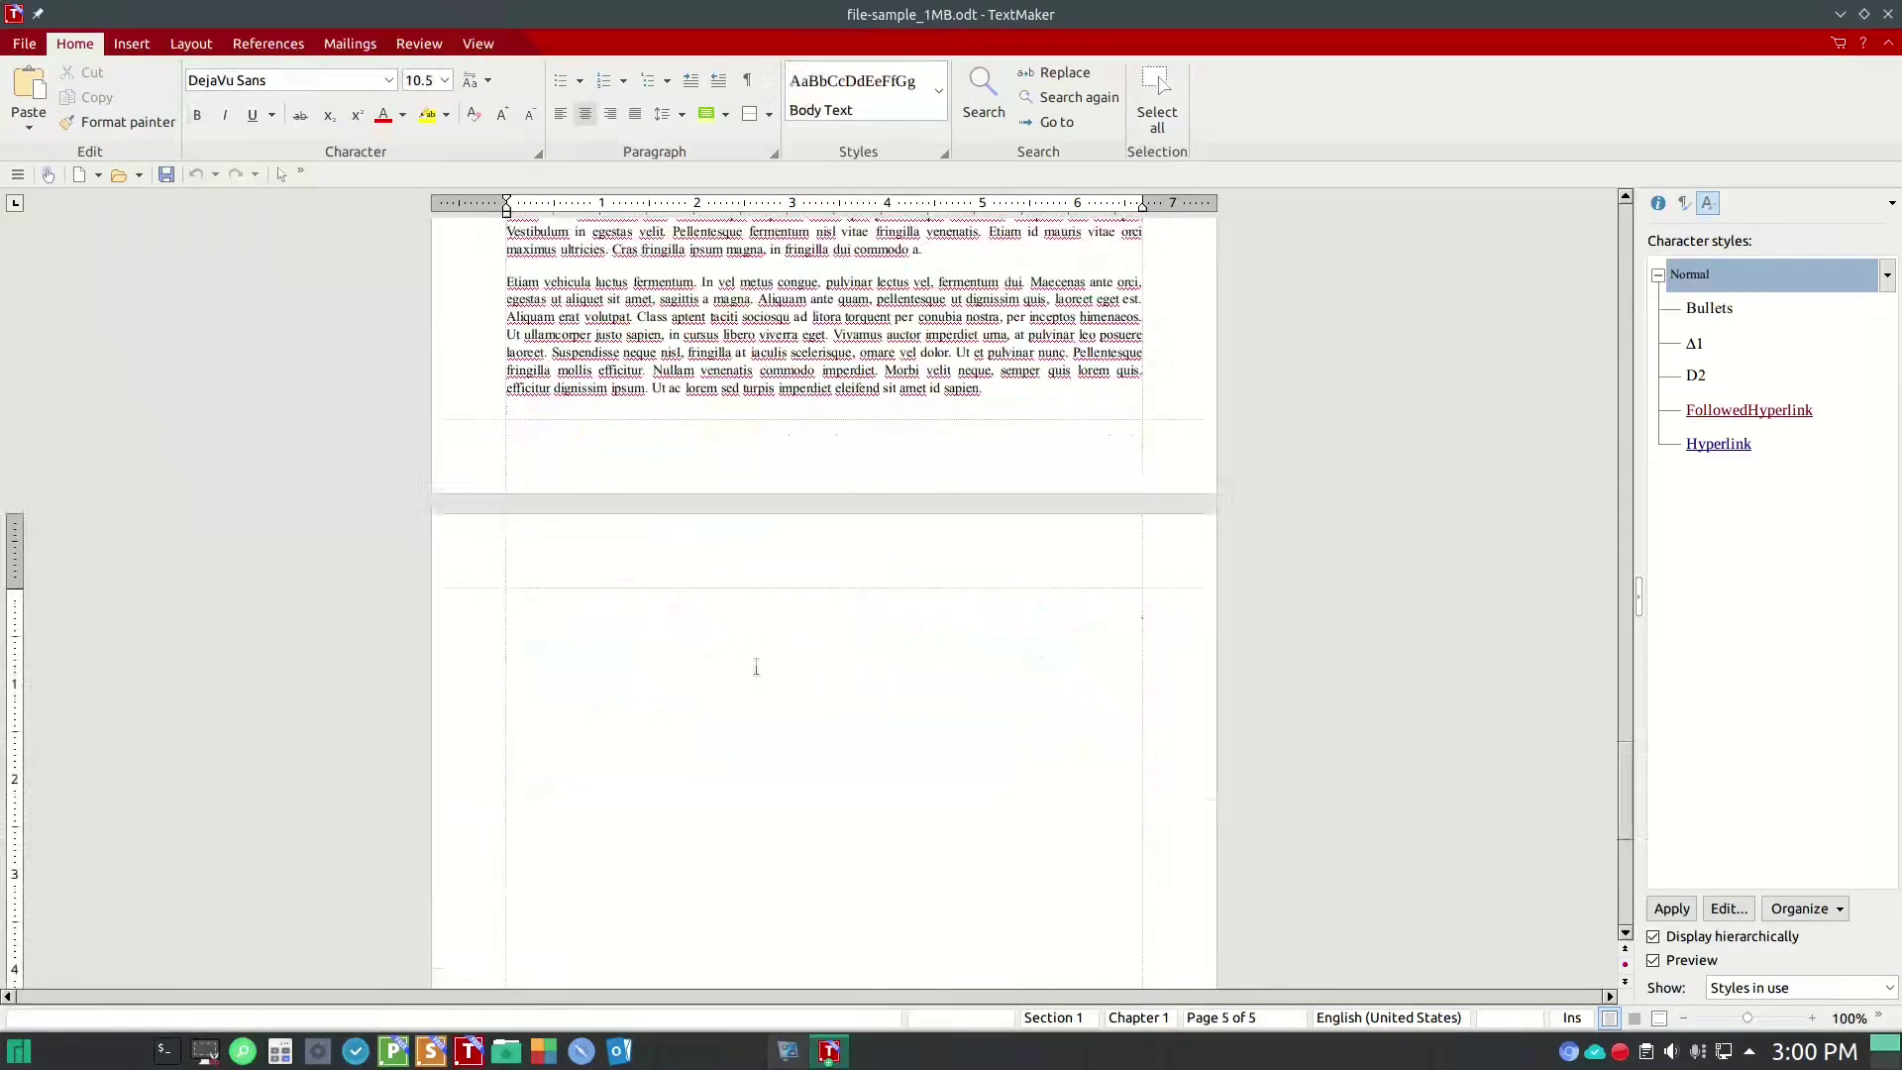
{"action": "key", "text": "BackSpace"}
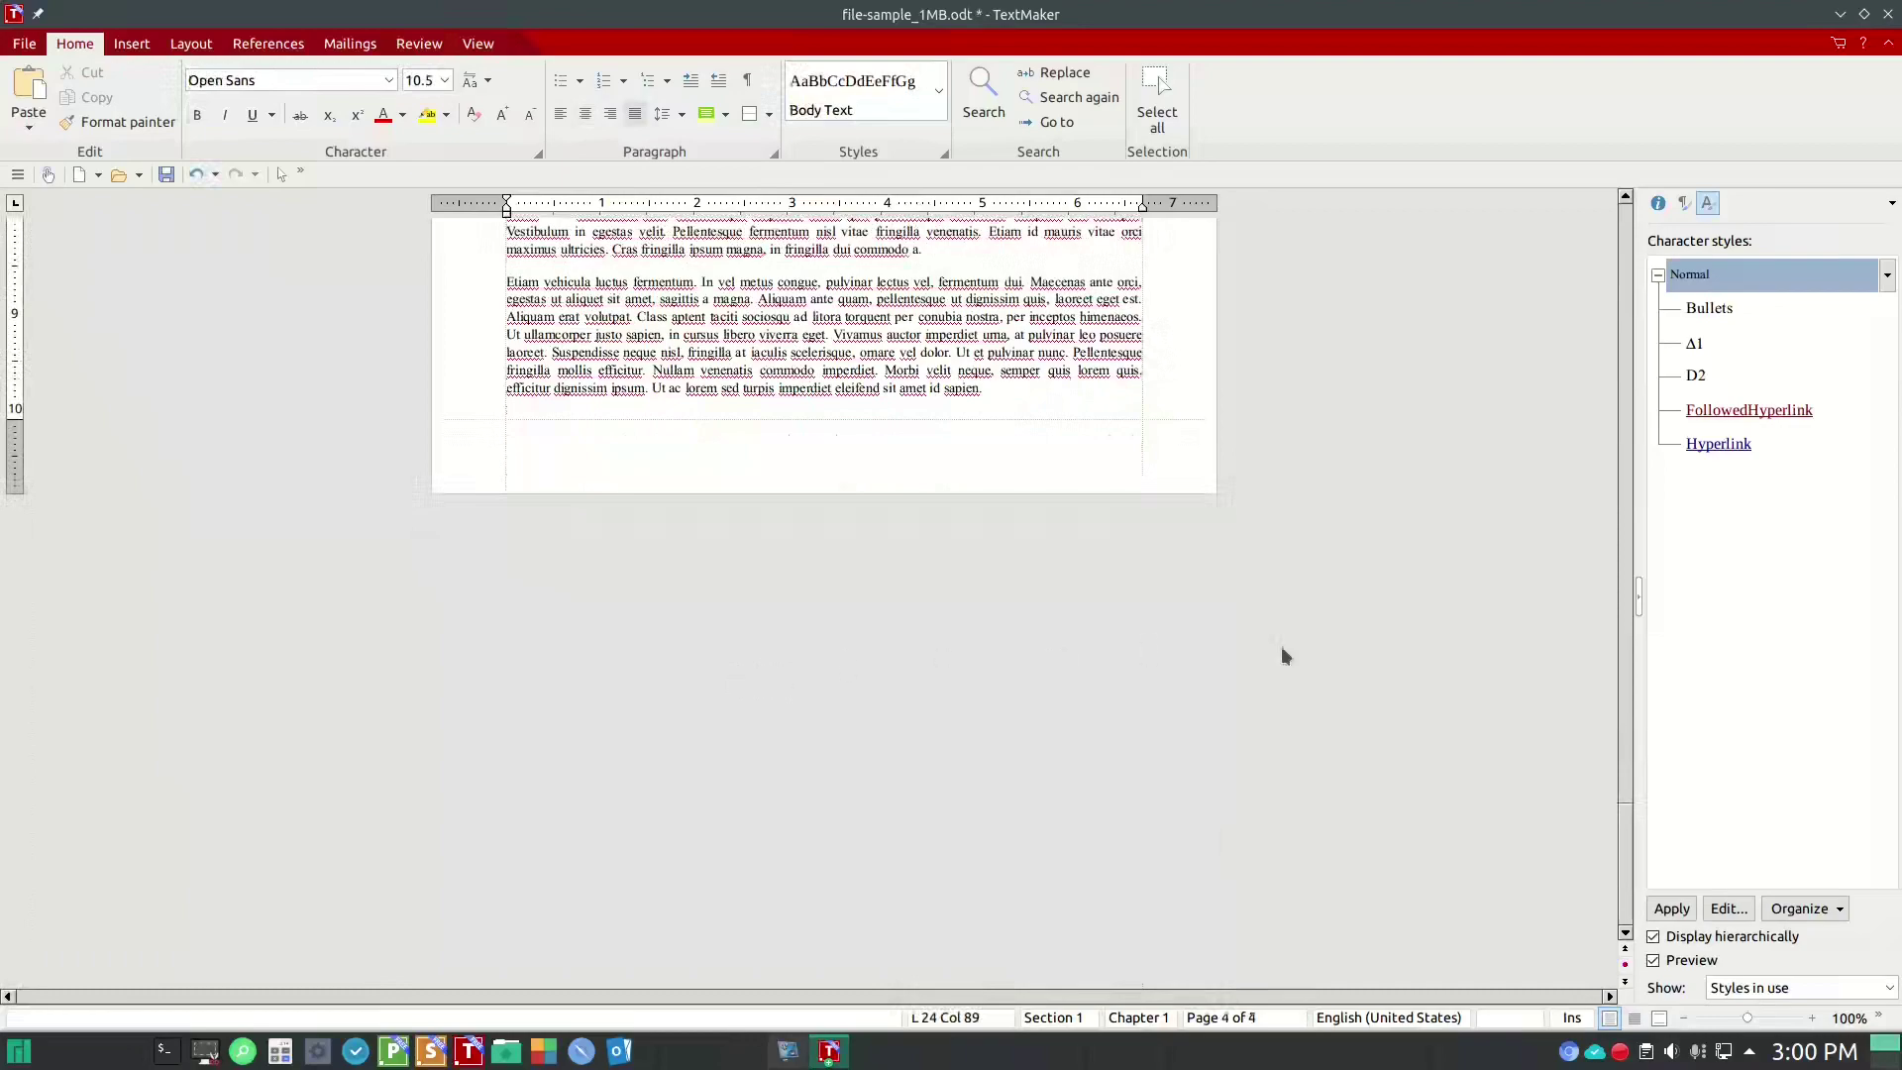
- Minimize both TextMaker windows and switch to LibreOffice 6.4 Writer from the Office applications
{"action": "scroll", "coordinate": [1281, 654], "scroll_direction": "up", "scroll_amount": 10}
{"action": "scroll", "coordinate": [1281, 656], "scroll_direction": "up", "scroll_amount": 15}
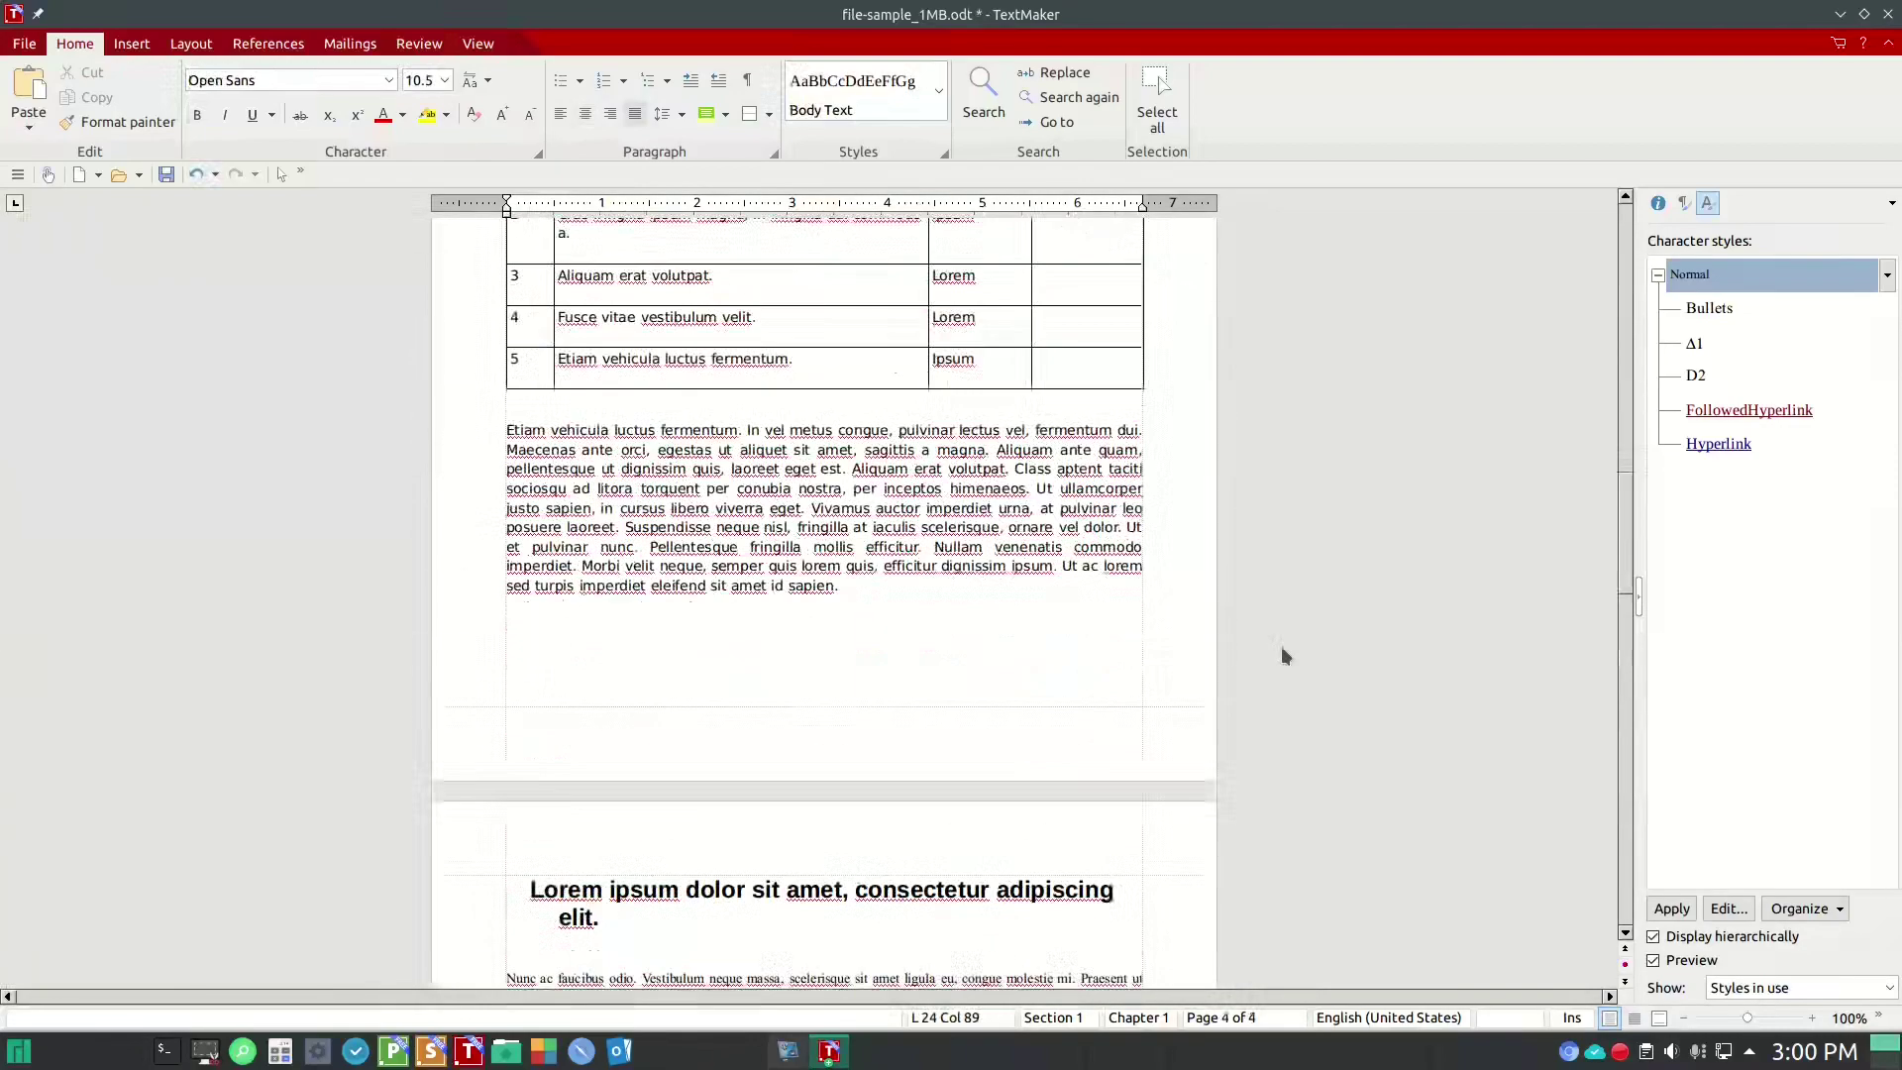
{"action": "scroll", "coordinate": [1281, 656], "scroll_direction": "up", "scroll_amount": 5}
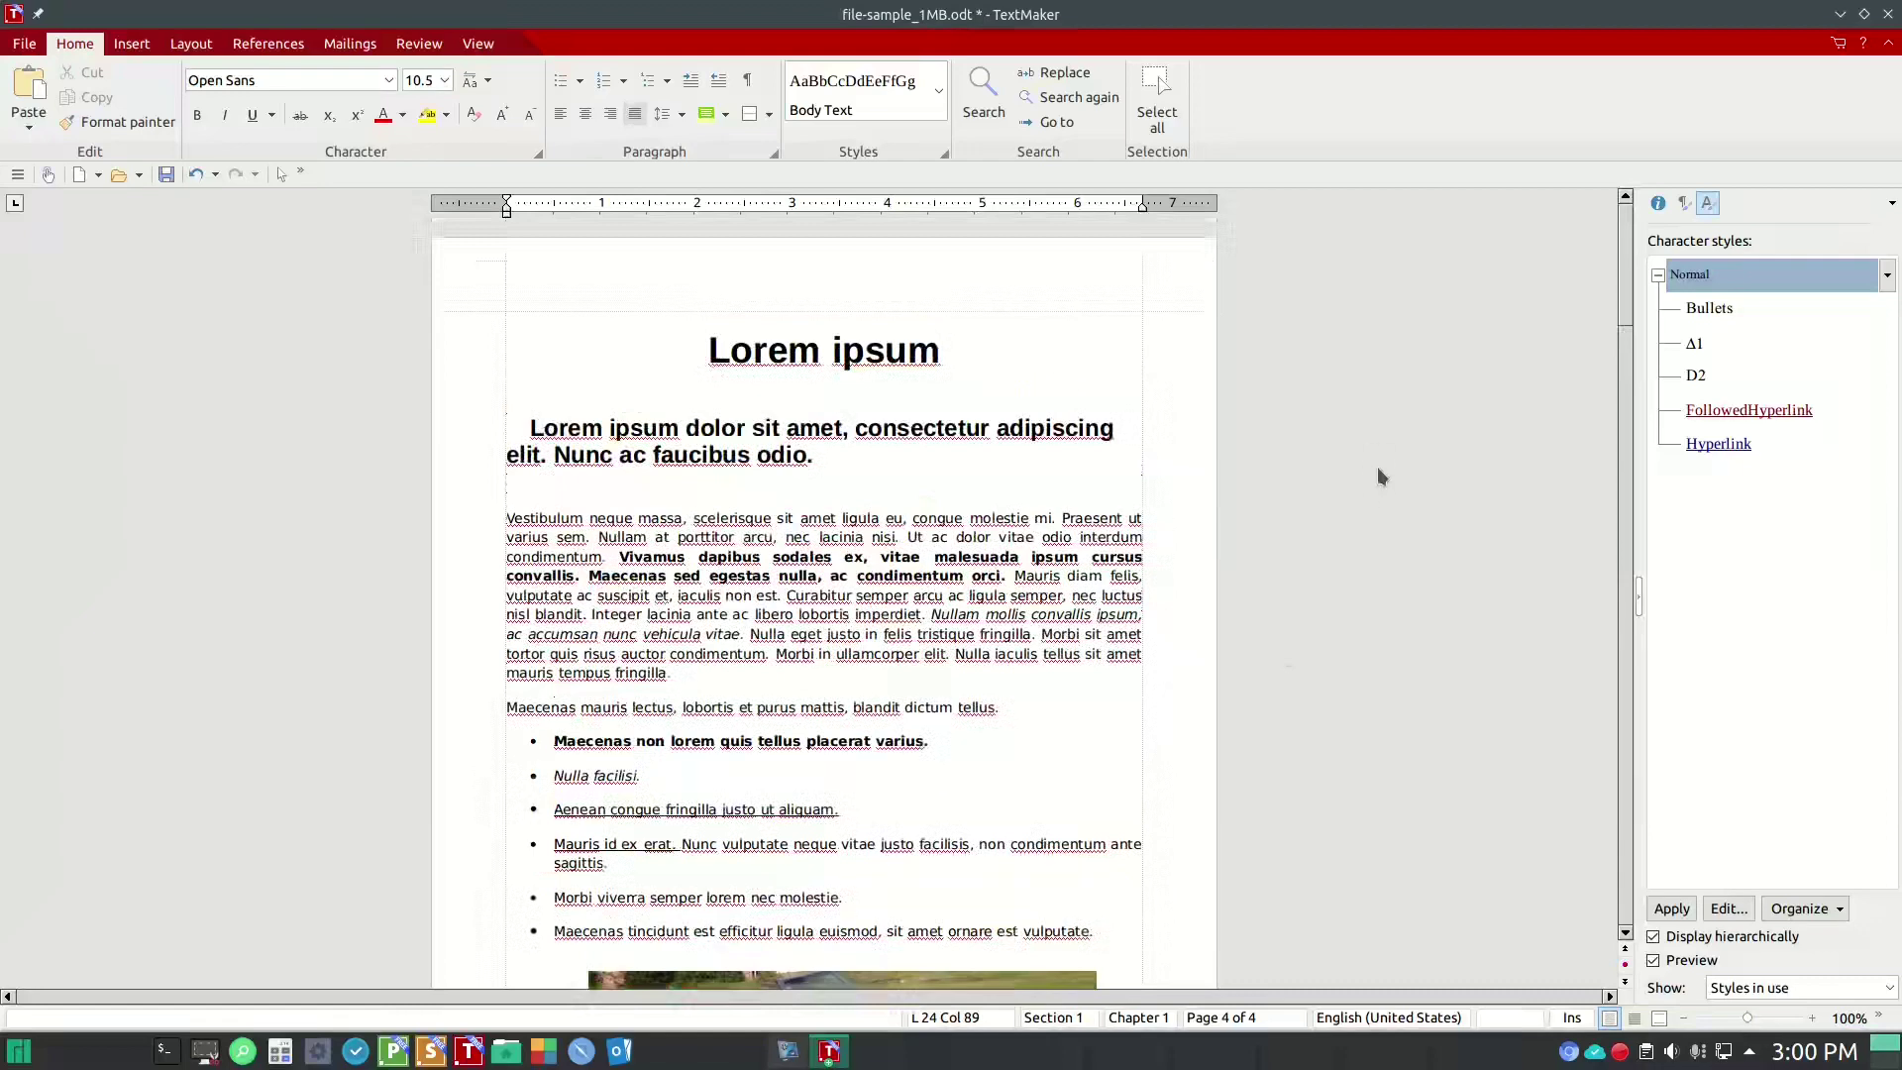
{"action": "scroll", "coordinate": [1377, 466], "scroll_direction": "down", "scroll_amount": 5}
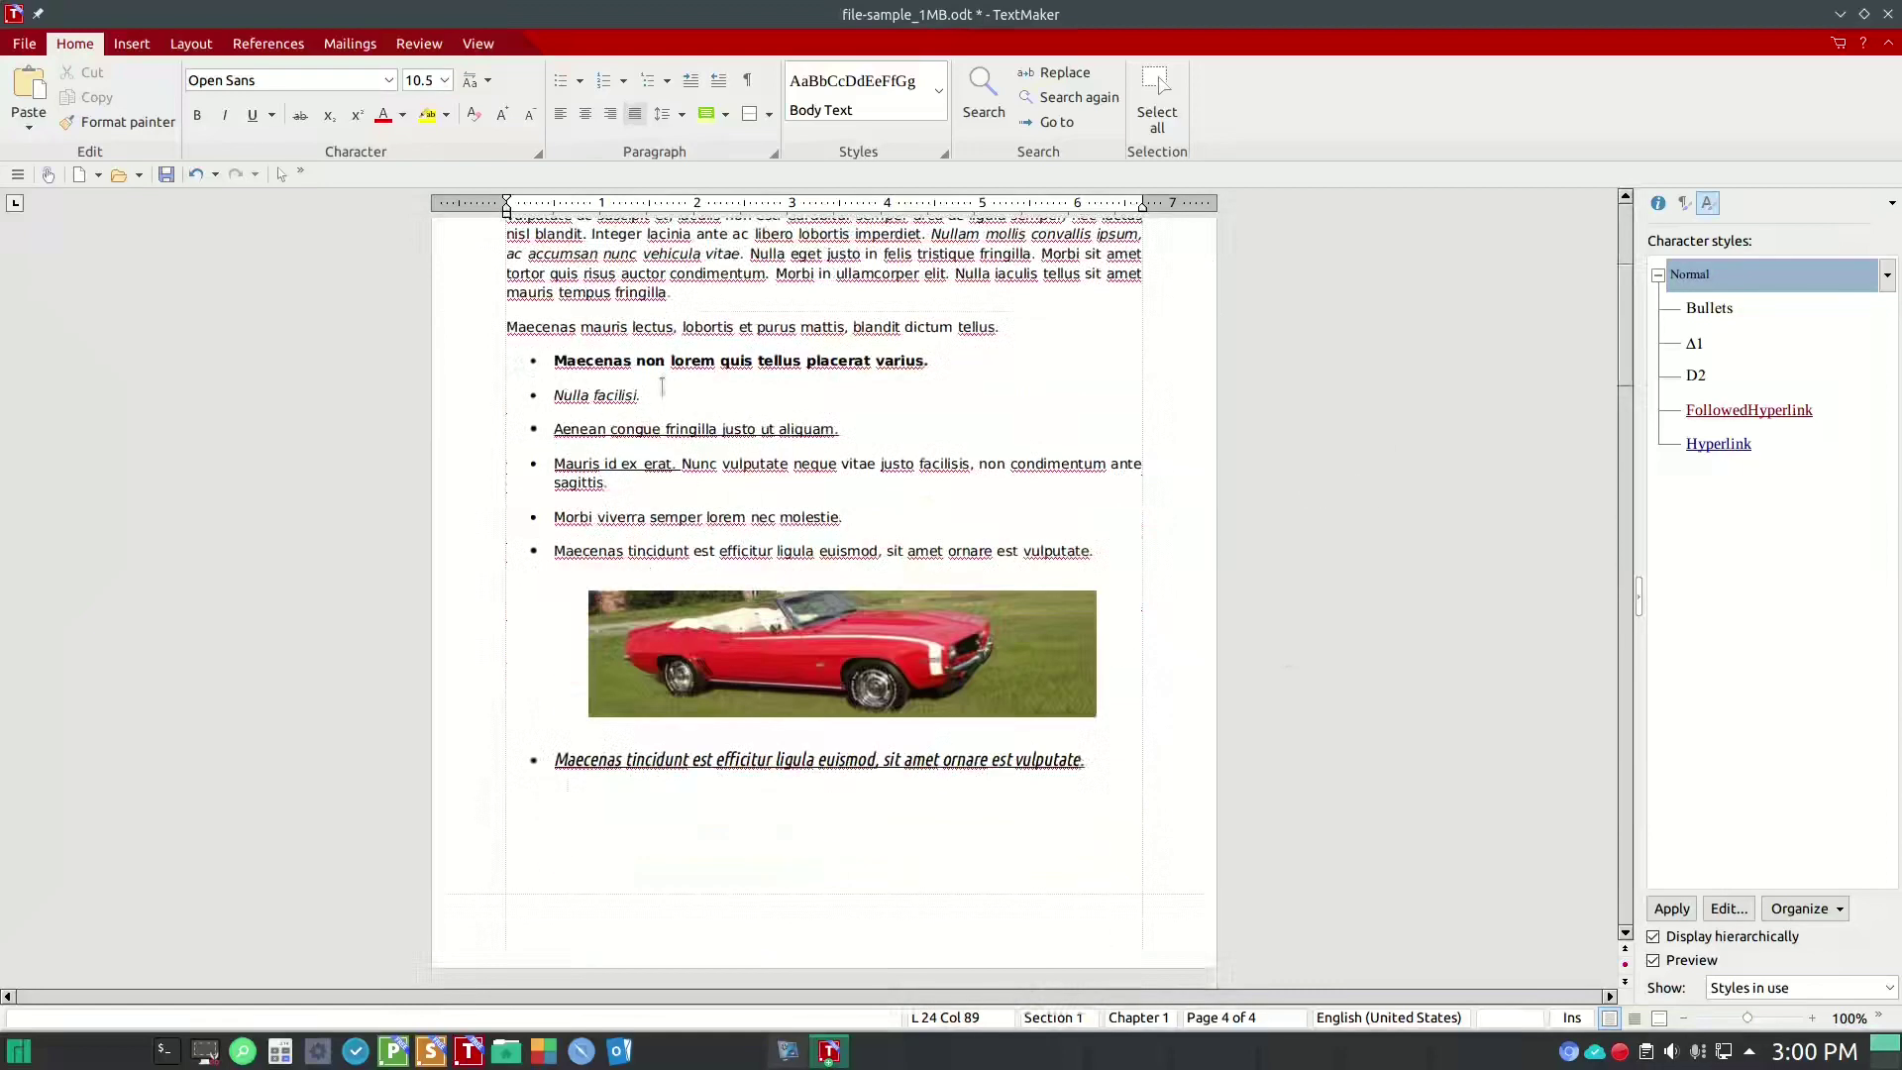
{"action": "left_click", "coordinate": [1840, 18]}
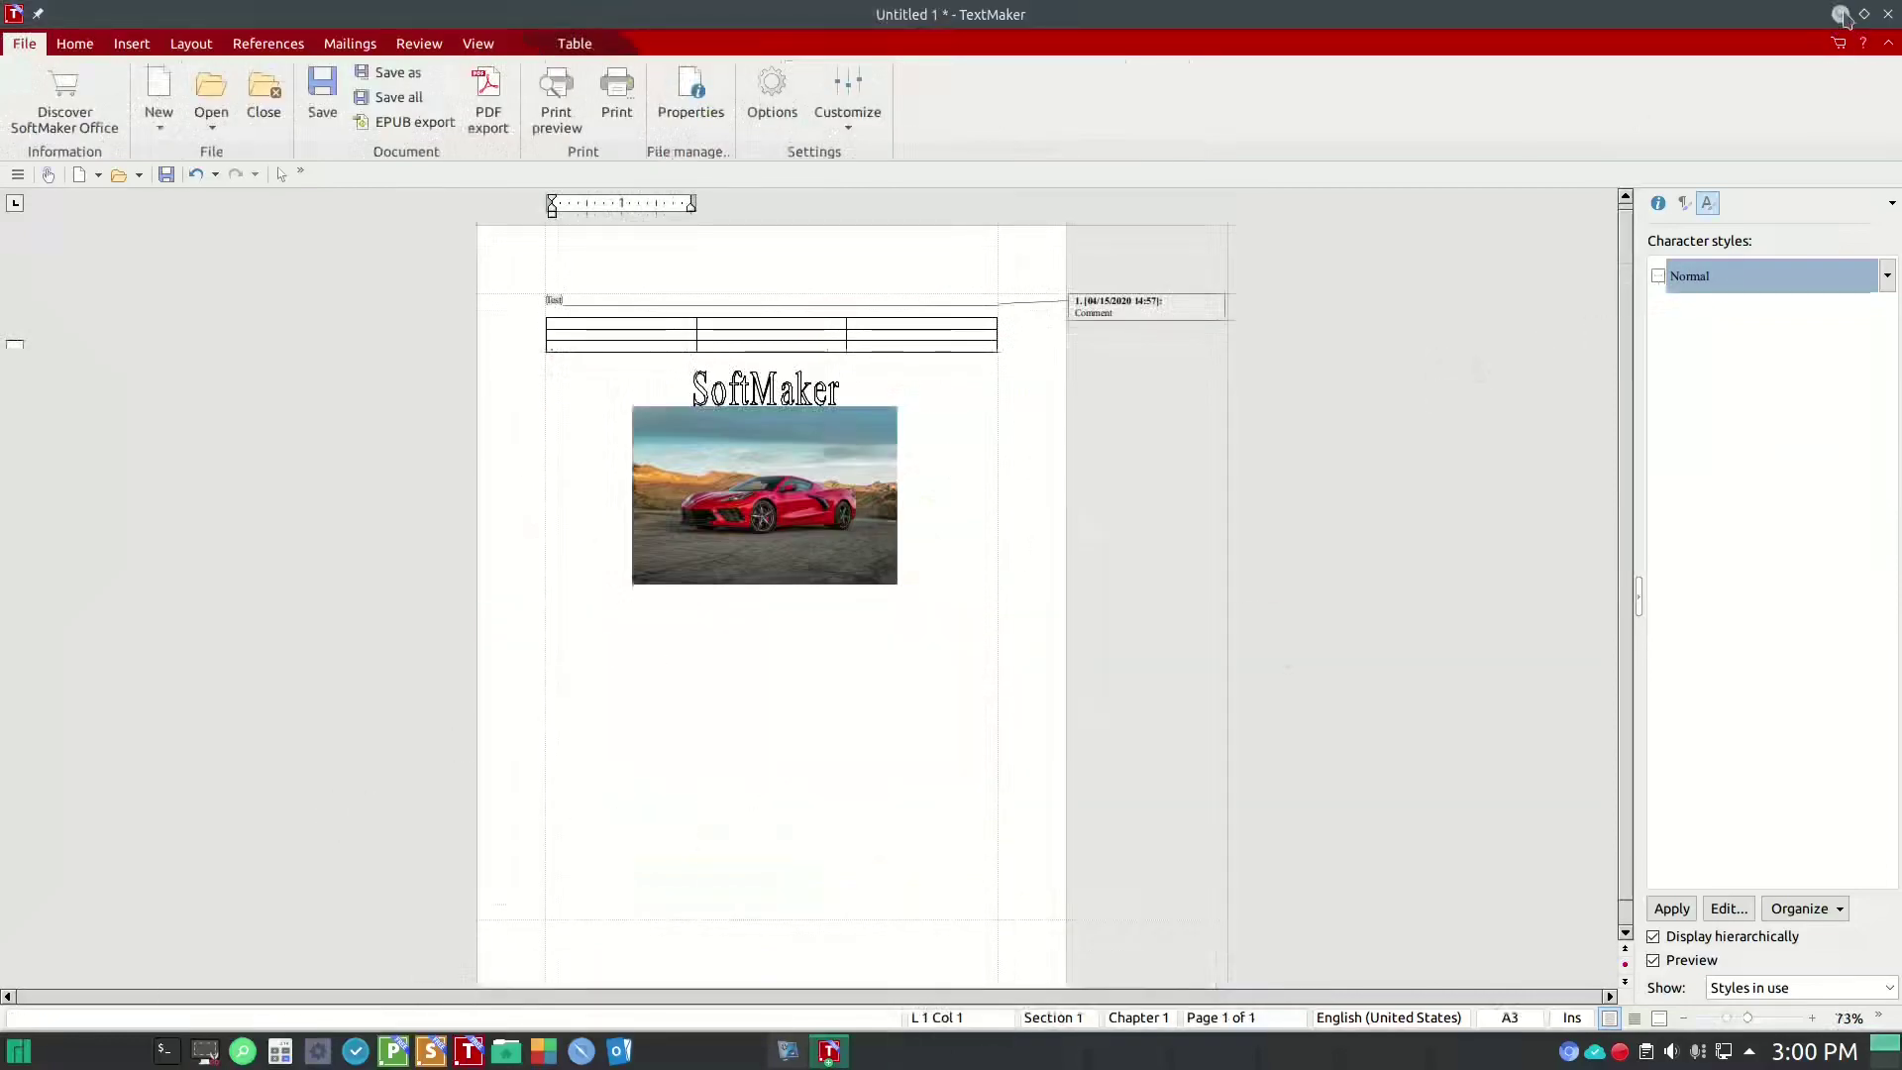
{"action": "left_click", "coordinate": [1841, 16]}
{"action": "left_click", "coordinate": [20, 1052]}
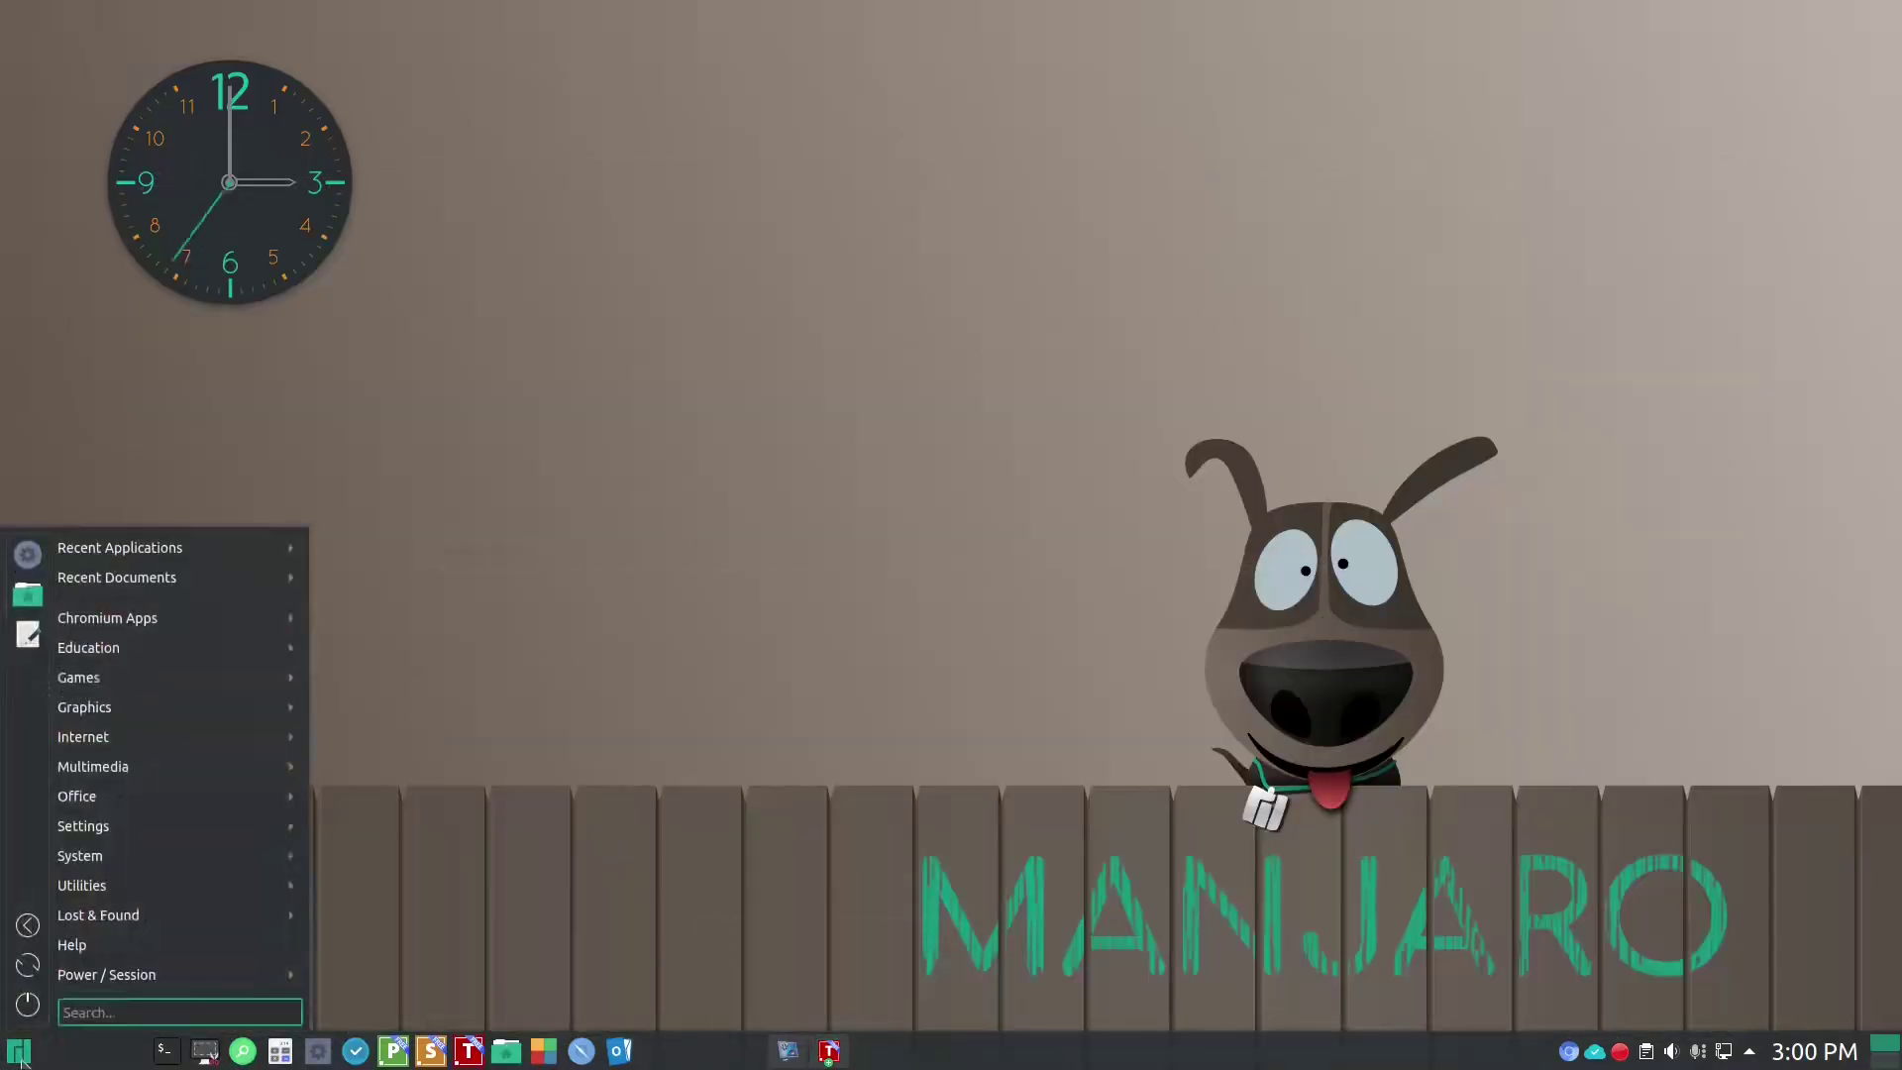
{"action": "mouse_move", "coordinate": [109, 798]}
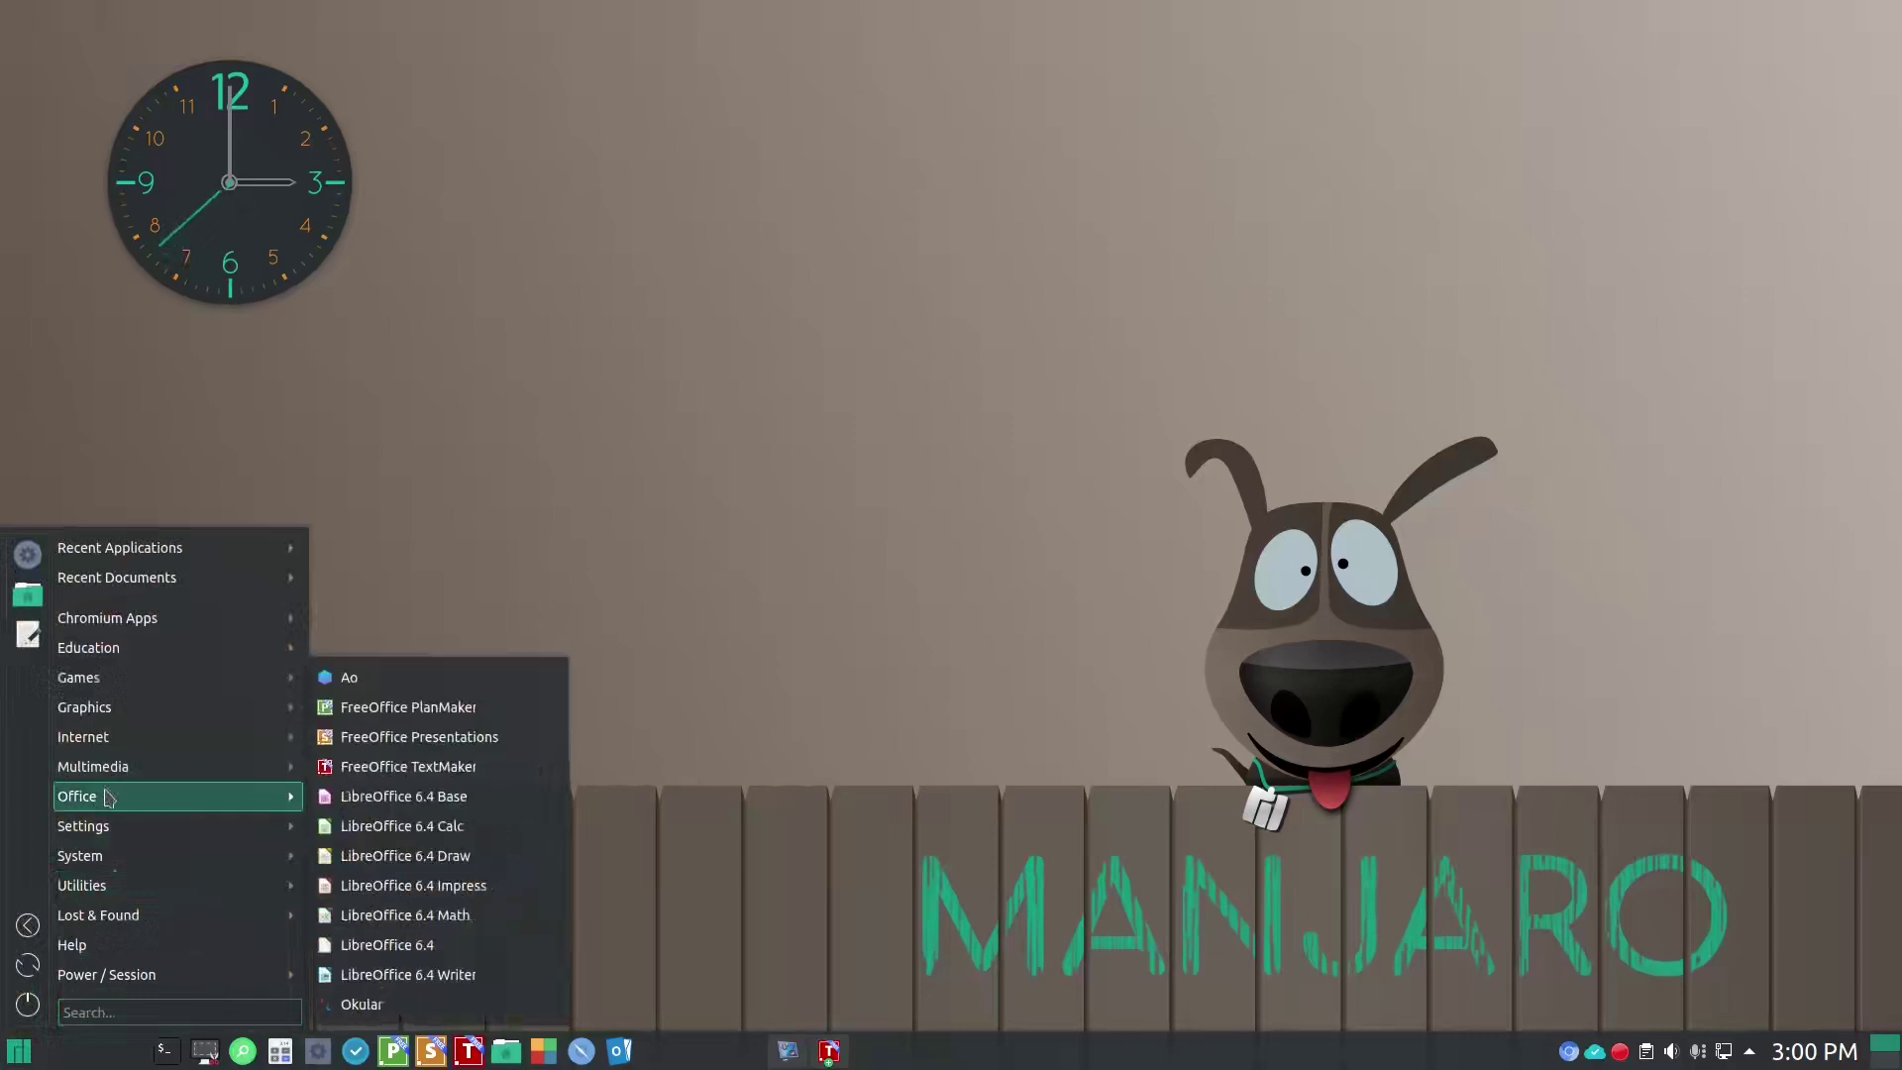
{"action": "left_click", "coordinate": [456, 974]}
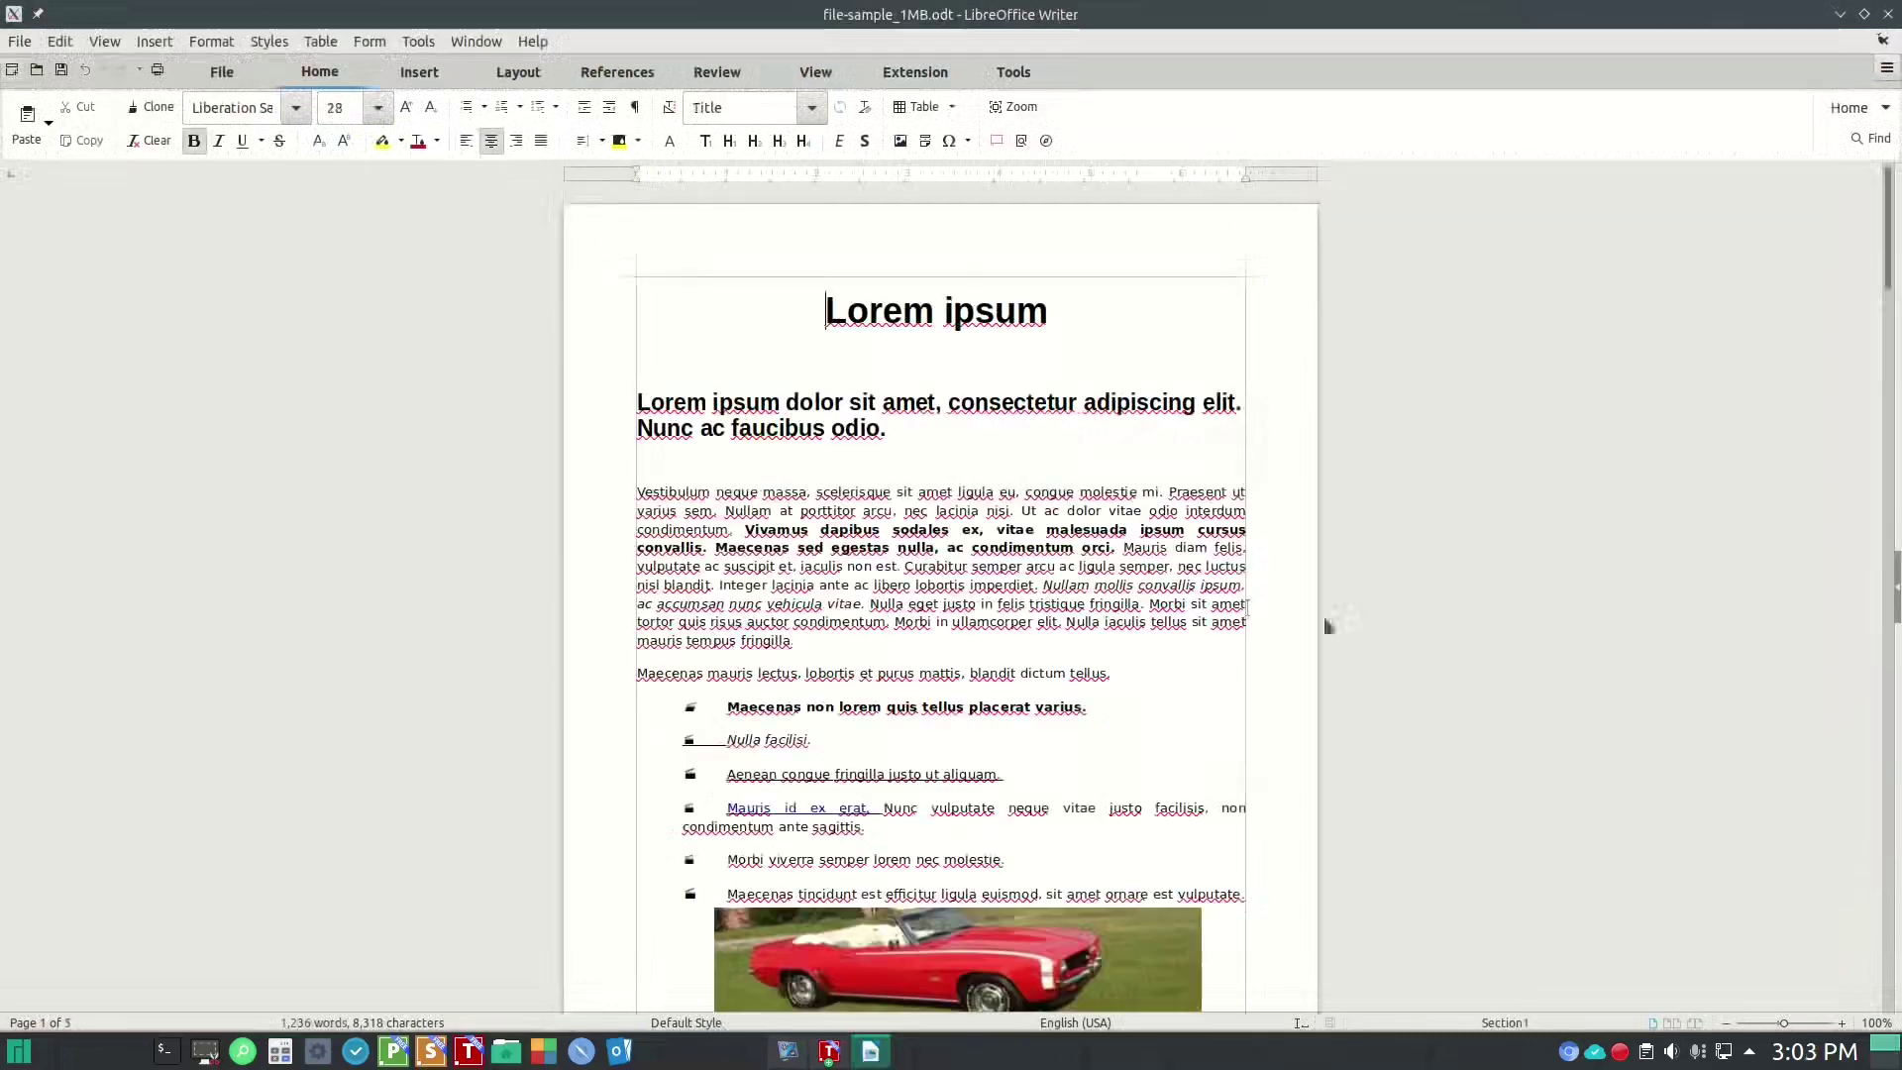
- Examine the layout, bullets, picture spacing and pages of file-sample_1MB.odt in LibreOffice Writer for comparison
{"action": "scroll", "coordinate": [1049, 605], "scroll_direction": "down", "scroll_amount": 3}
{"action": "scroll", "coordinate": [1049, 605], "scroll_direction": "up", "scroll_amount": 3}
{"action": "scroll", "coordinate": [1049, 606], "scroll_direction": "down", "scroll_amount": 3}
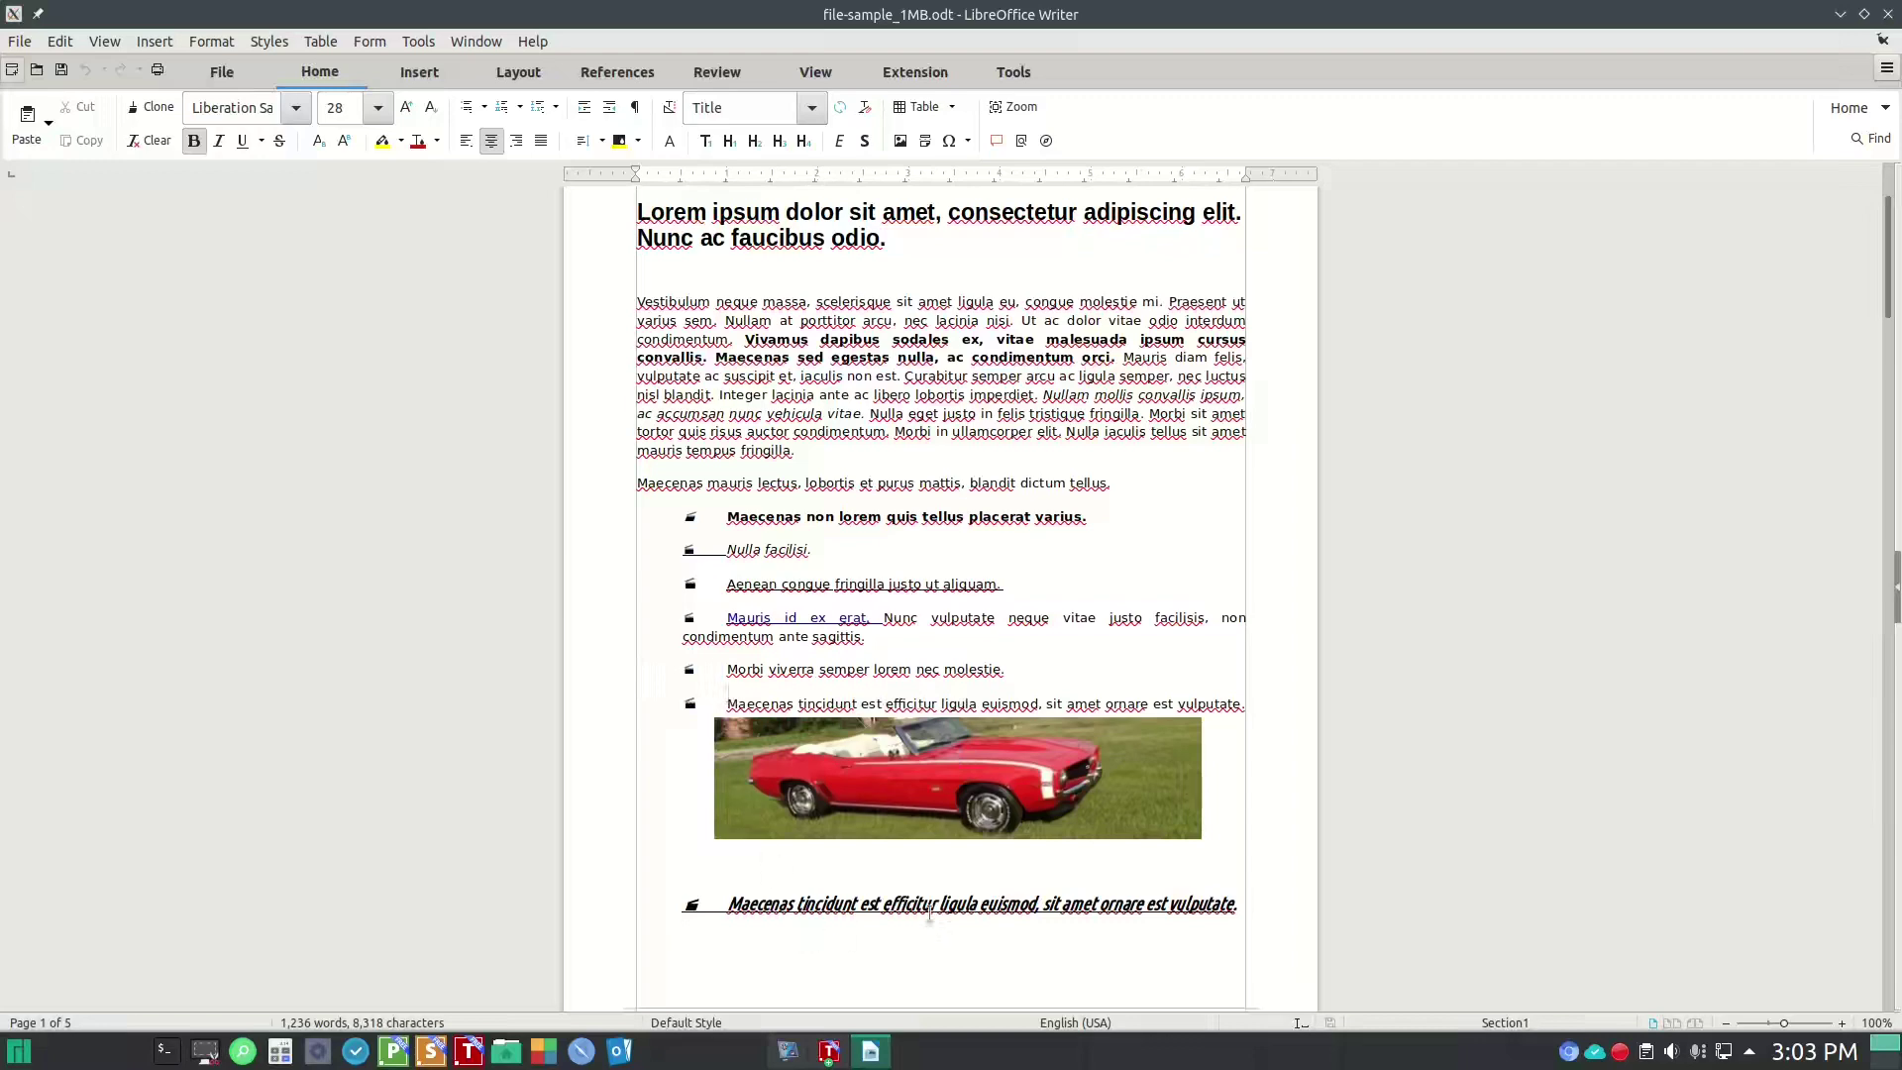
{"action": "scroll", "coordinate": [935, 806], "scroll_direction": "down", "scroll_amount": 5}
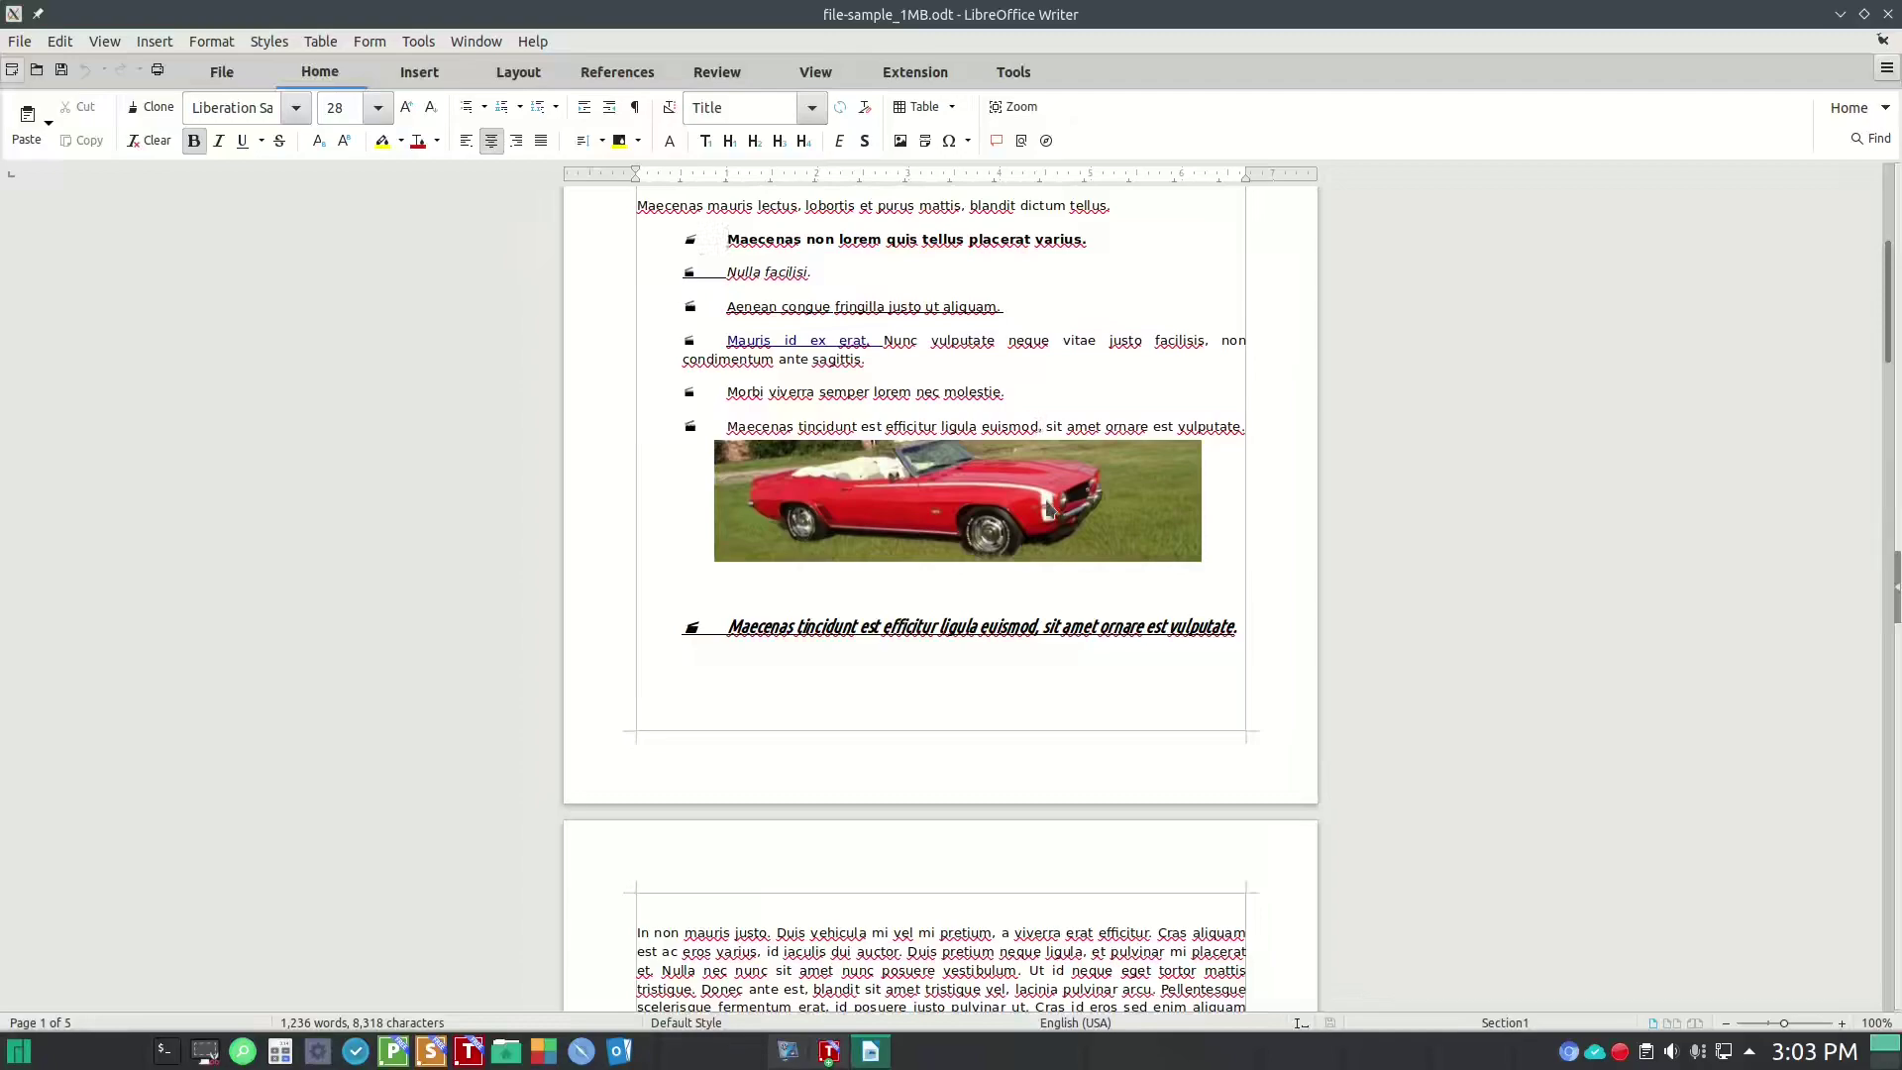
{"action": "scroll", "coordinate": [1046, 500], "scroll_direction": "down", "scroll_amount": 17}
{"action": "scroll", "coordinate": [1043, 488], "scroll_direction": "down", "scroll_amount": 20}
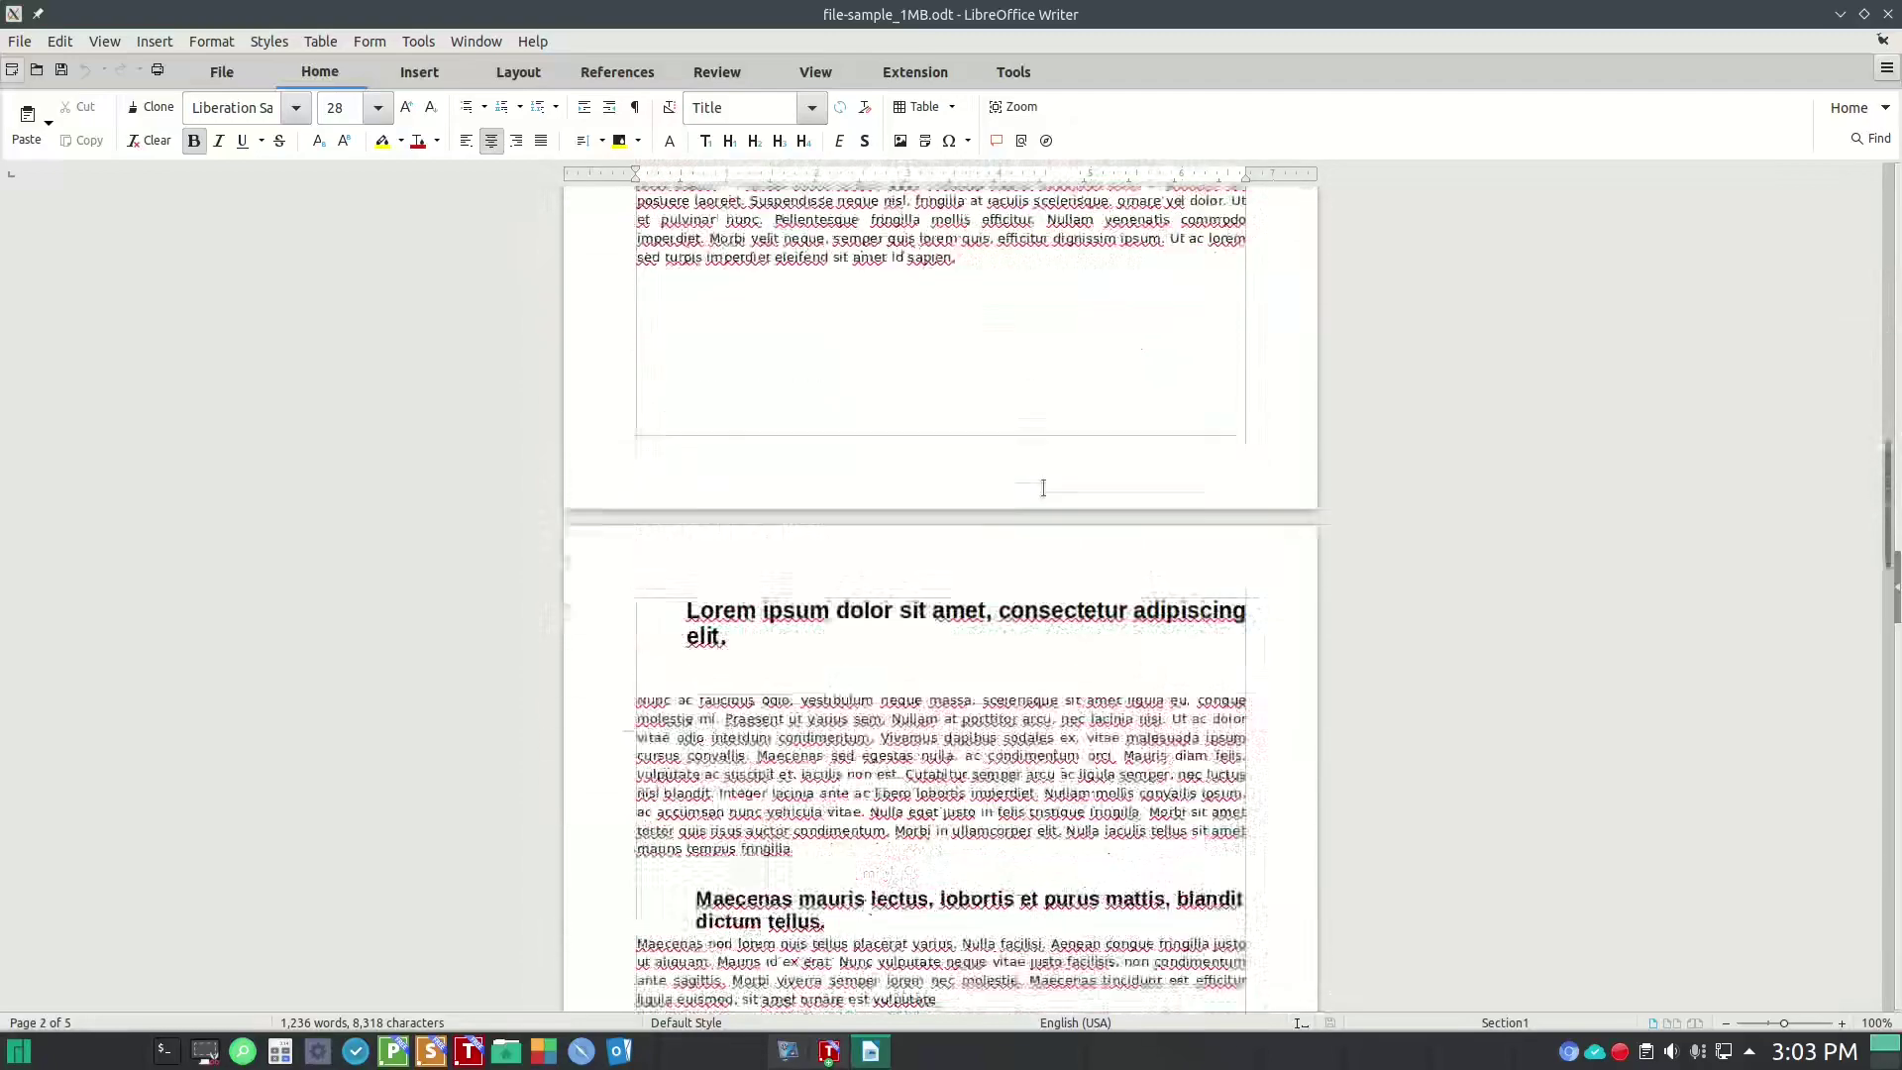
{"action": "scroll", "coordinate": [1044, 488], "scroll_direction": "down", "scroll_amount": 20}
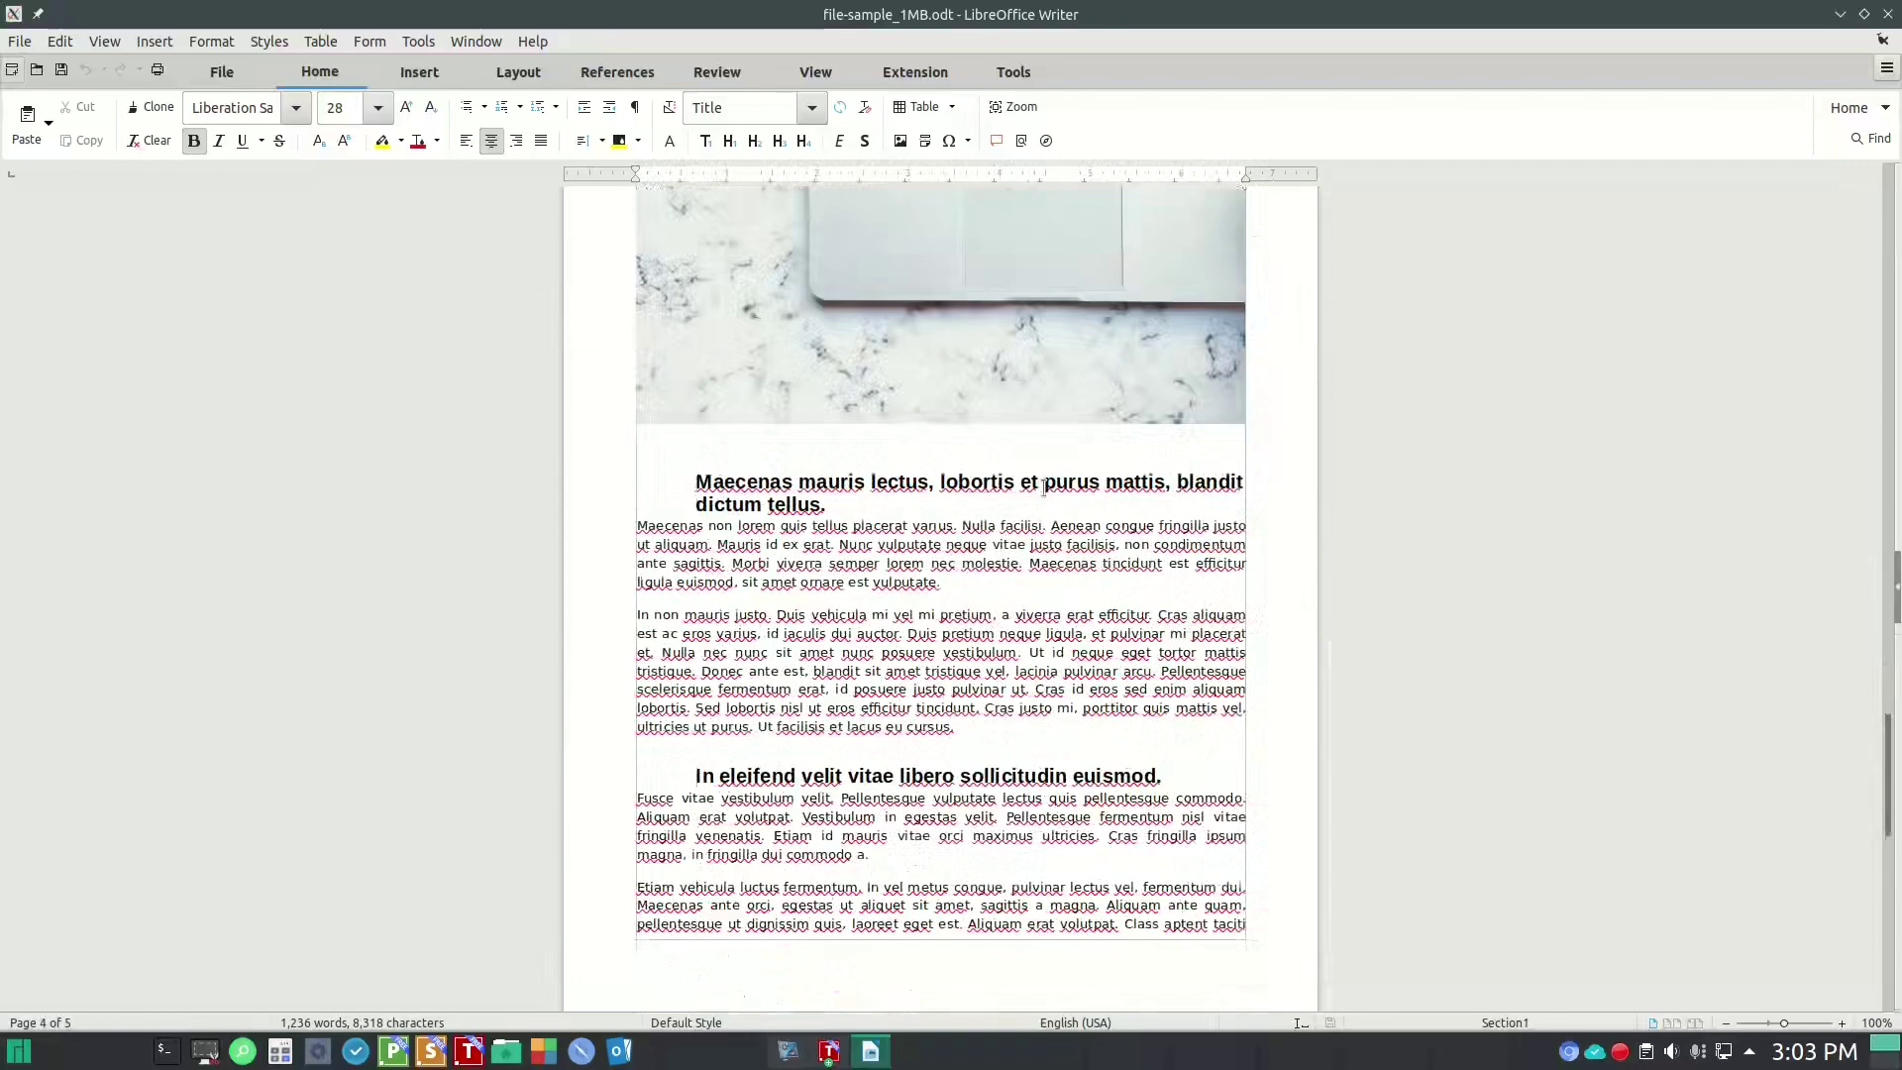
{"action": "scroll", "coordinate": [1043, 487], "scroll_direction": "up", "scroll_amount": 20}
{"action": "scroll", "coordinate": [1043, 488], "scroll_direction": "up", "scroll_amount": 20}
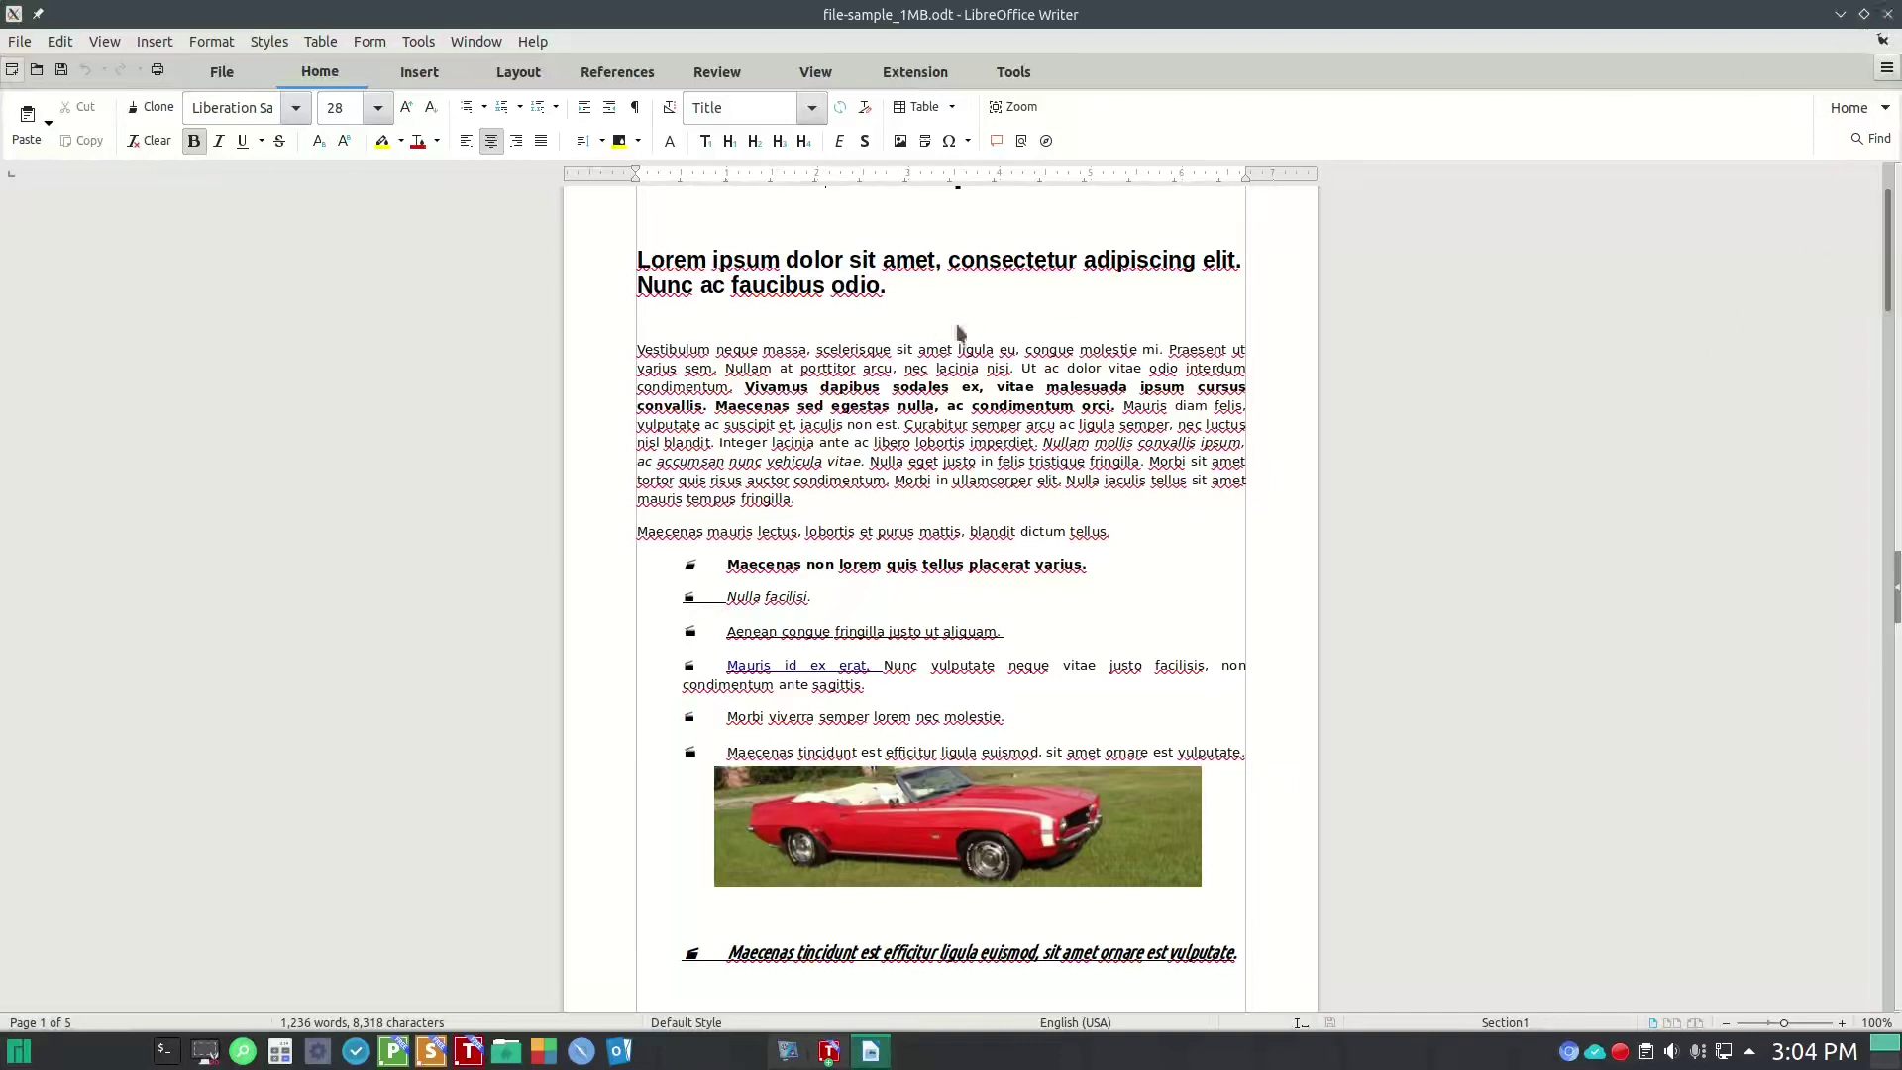
- Switch back to TextMaker and bring up the Untitled 1 document
{"action": "key", "text": "super+d"}
{"action": "left_click", "coordinate": [838, 1051]}
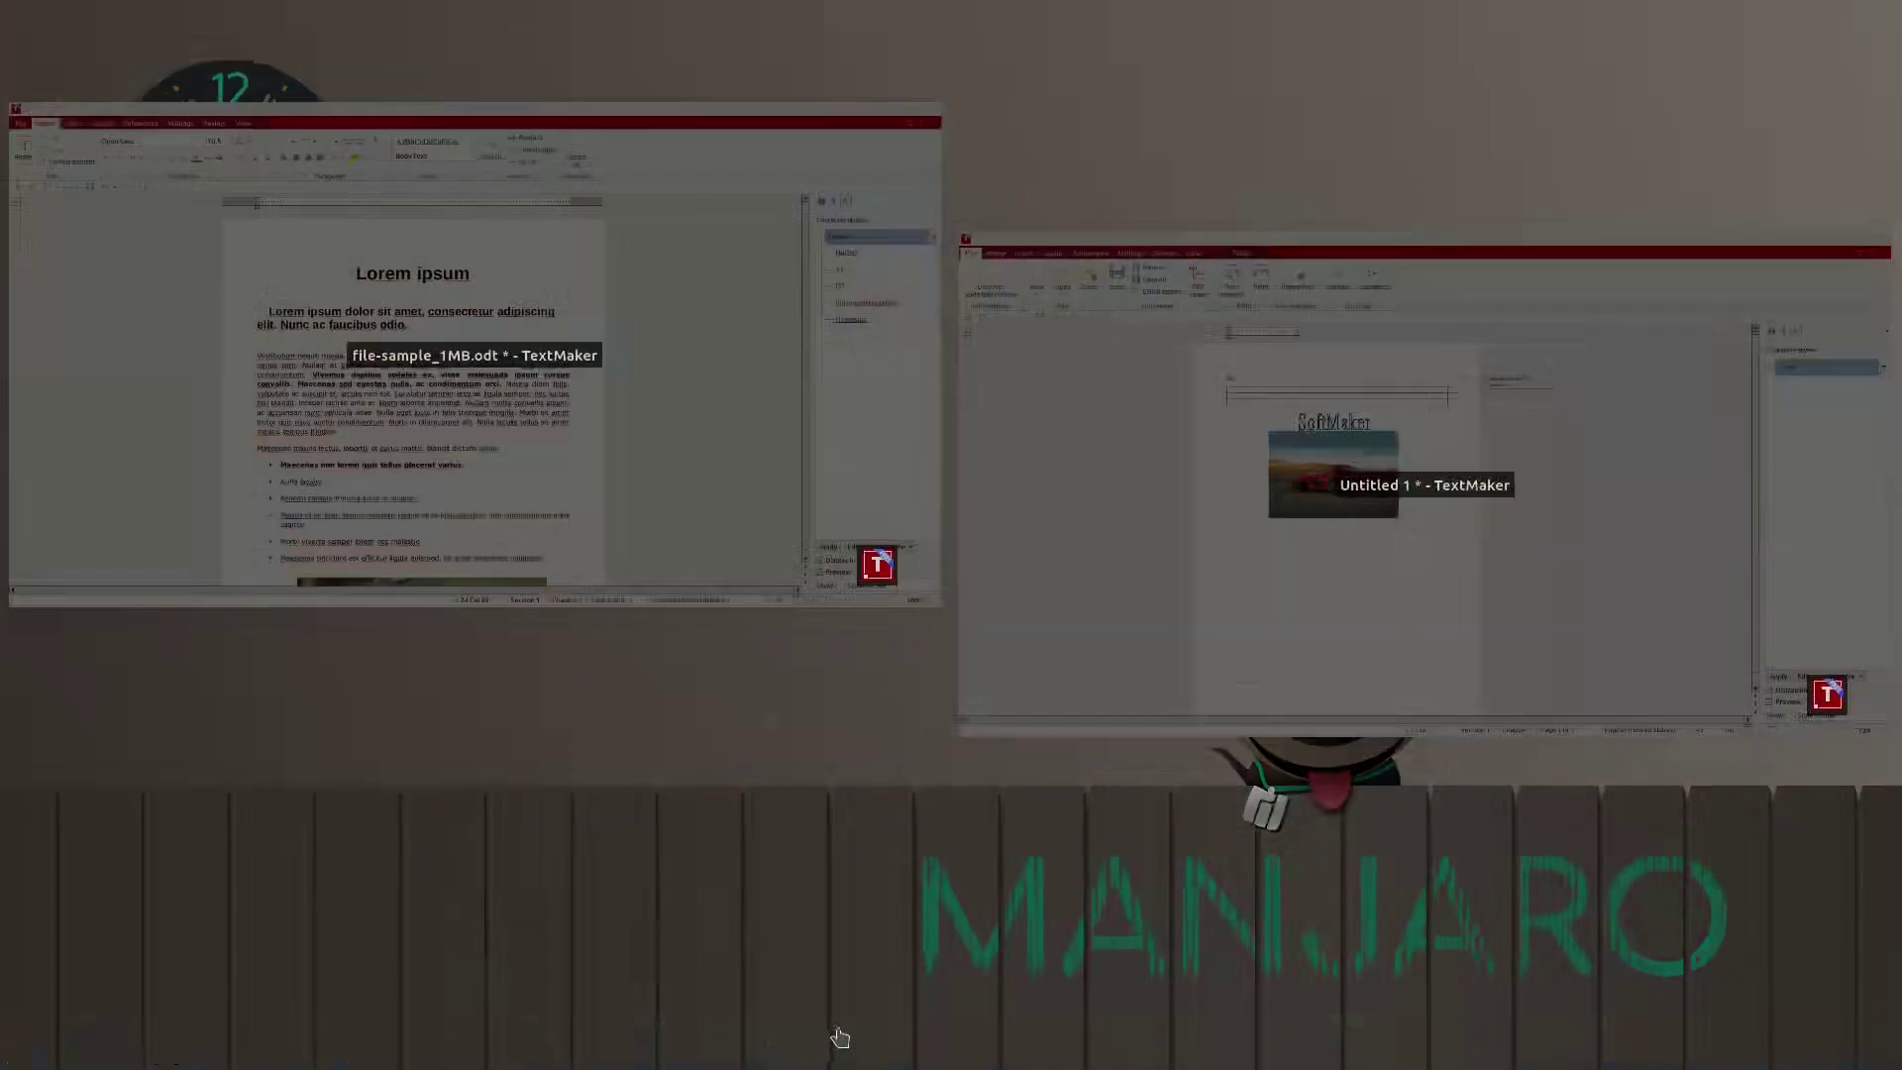
{"action": "left_click", "coordinate": [1120, 626]}
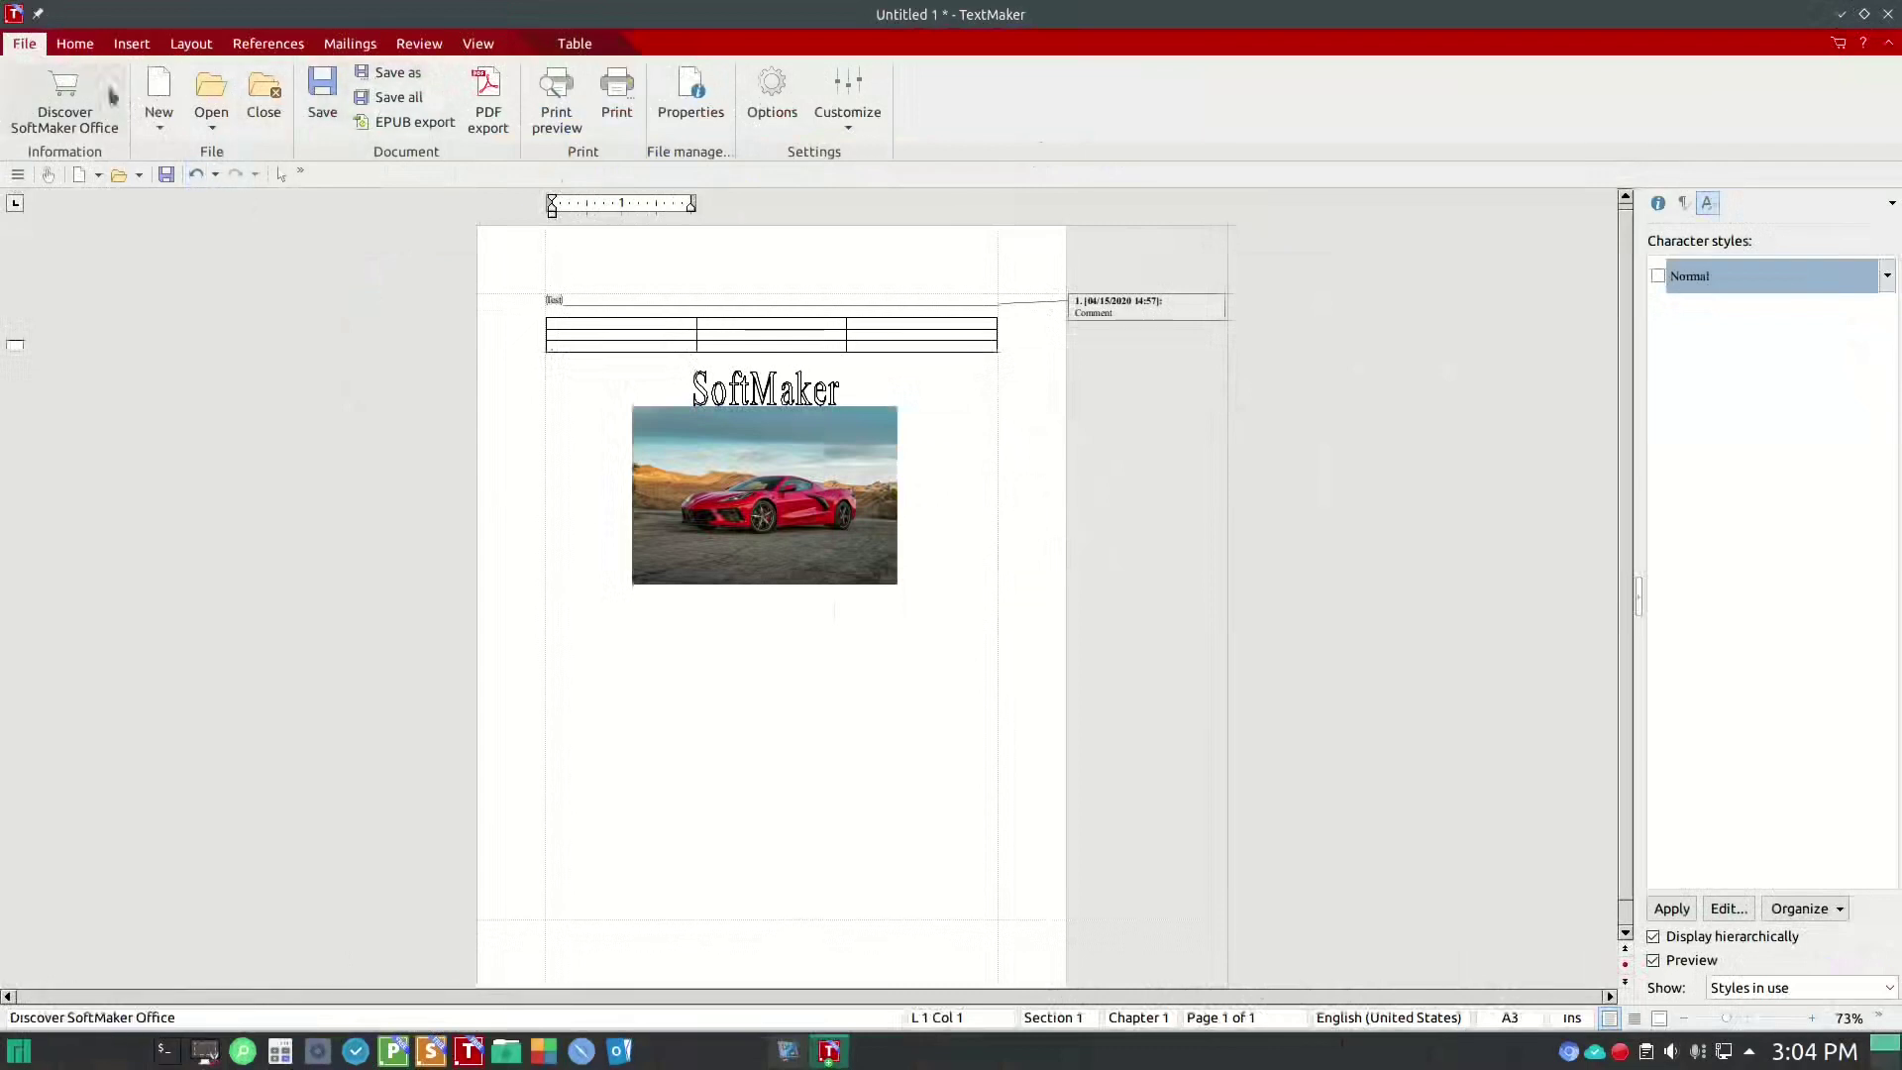
- Look over the file commands and the file types offered for saving the Untitled 1 document
{"action": "left_click", "coordinate": [17, 174]}
{"action": "left_click", "coordinate": [45, 201]}
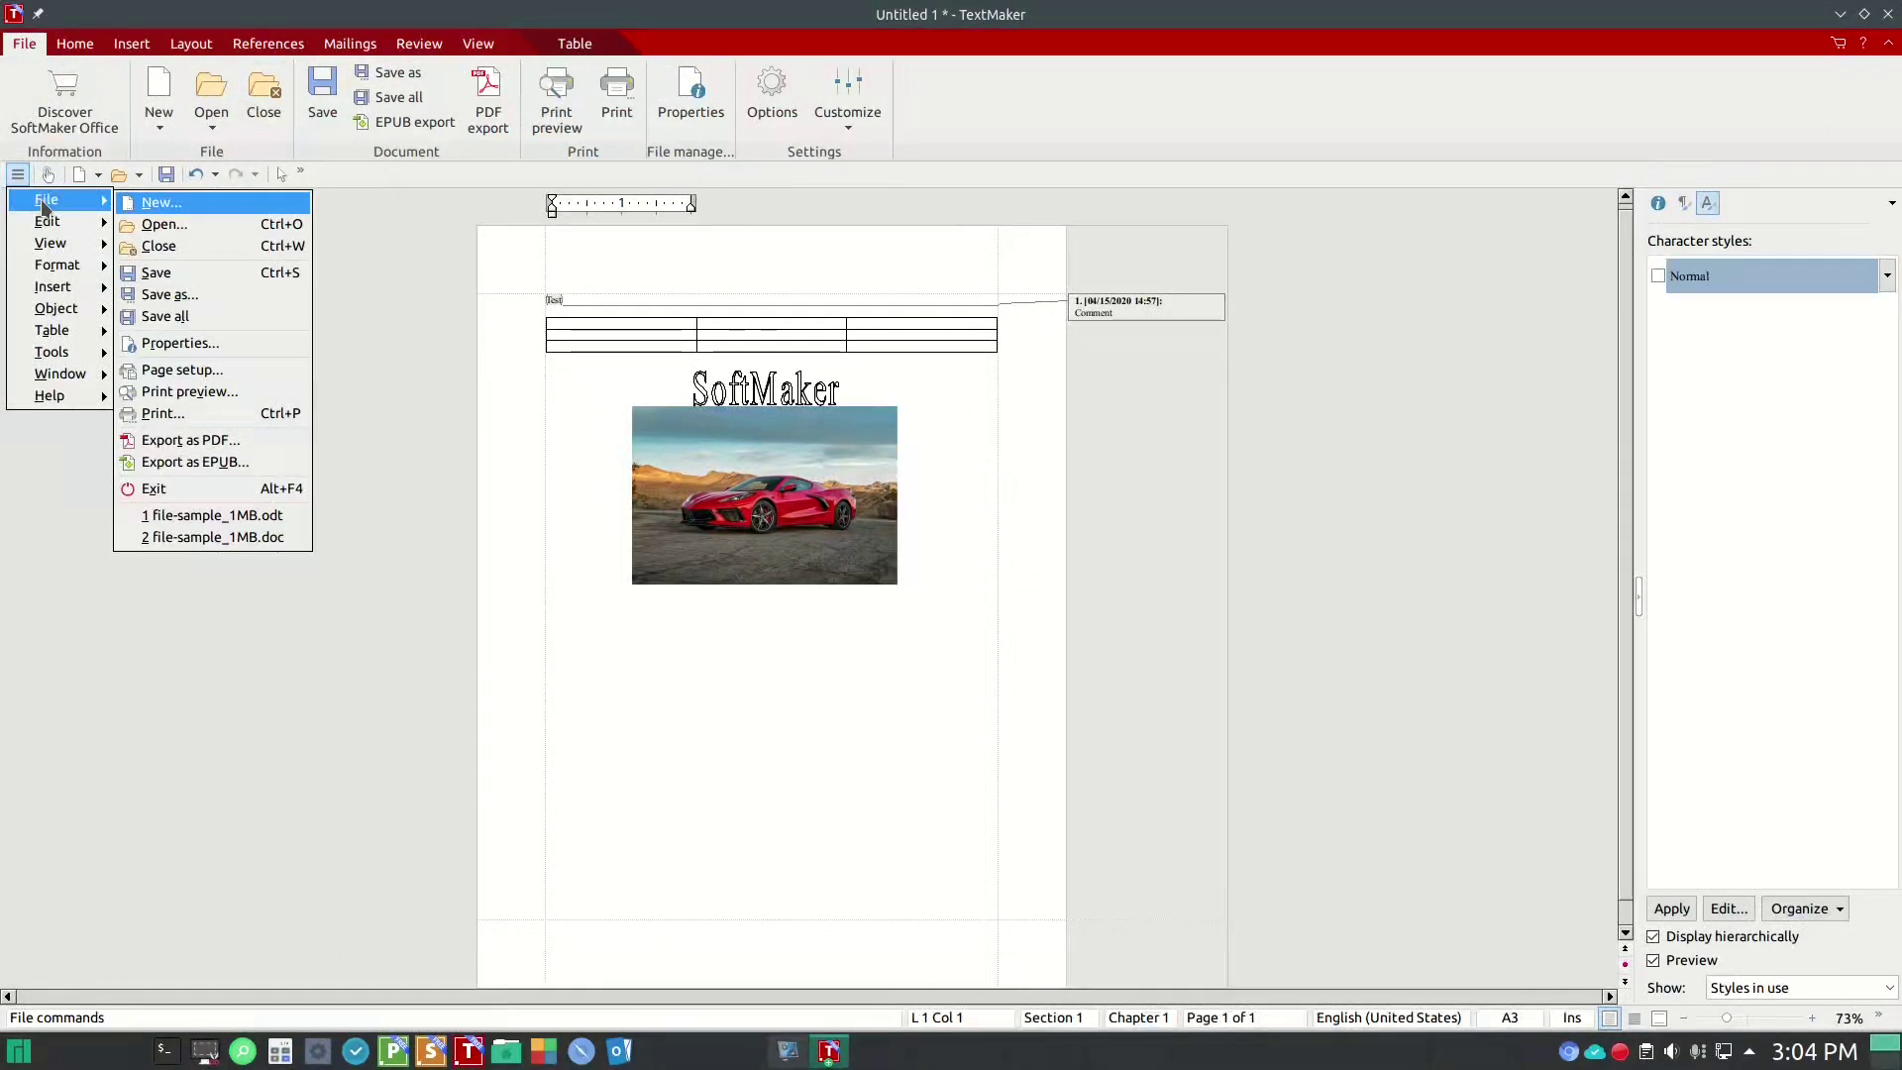
{"action": "left_click", "coordinate": [366, 72]}
{"action": "left_click", "coordinate": [367, 73]}
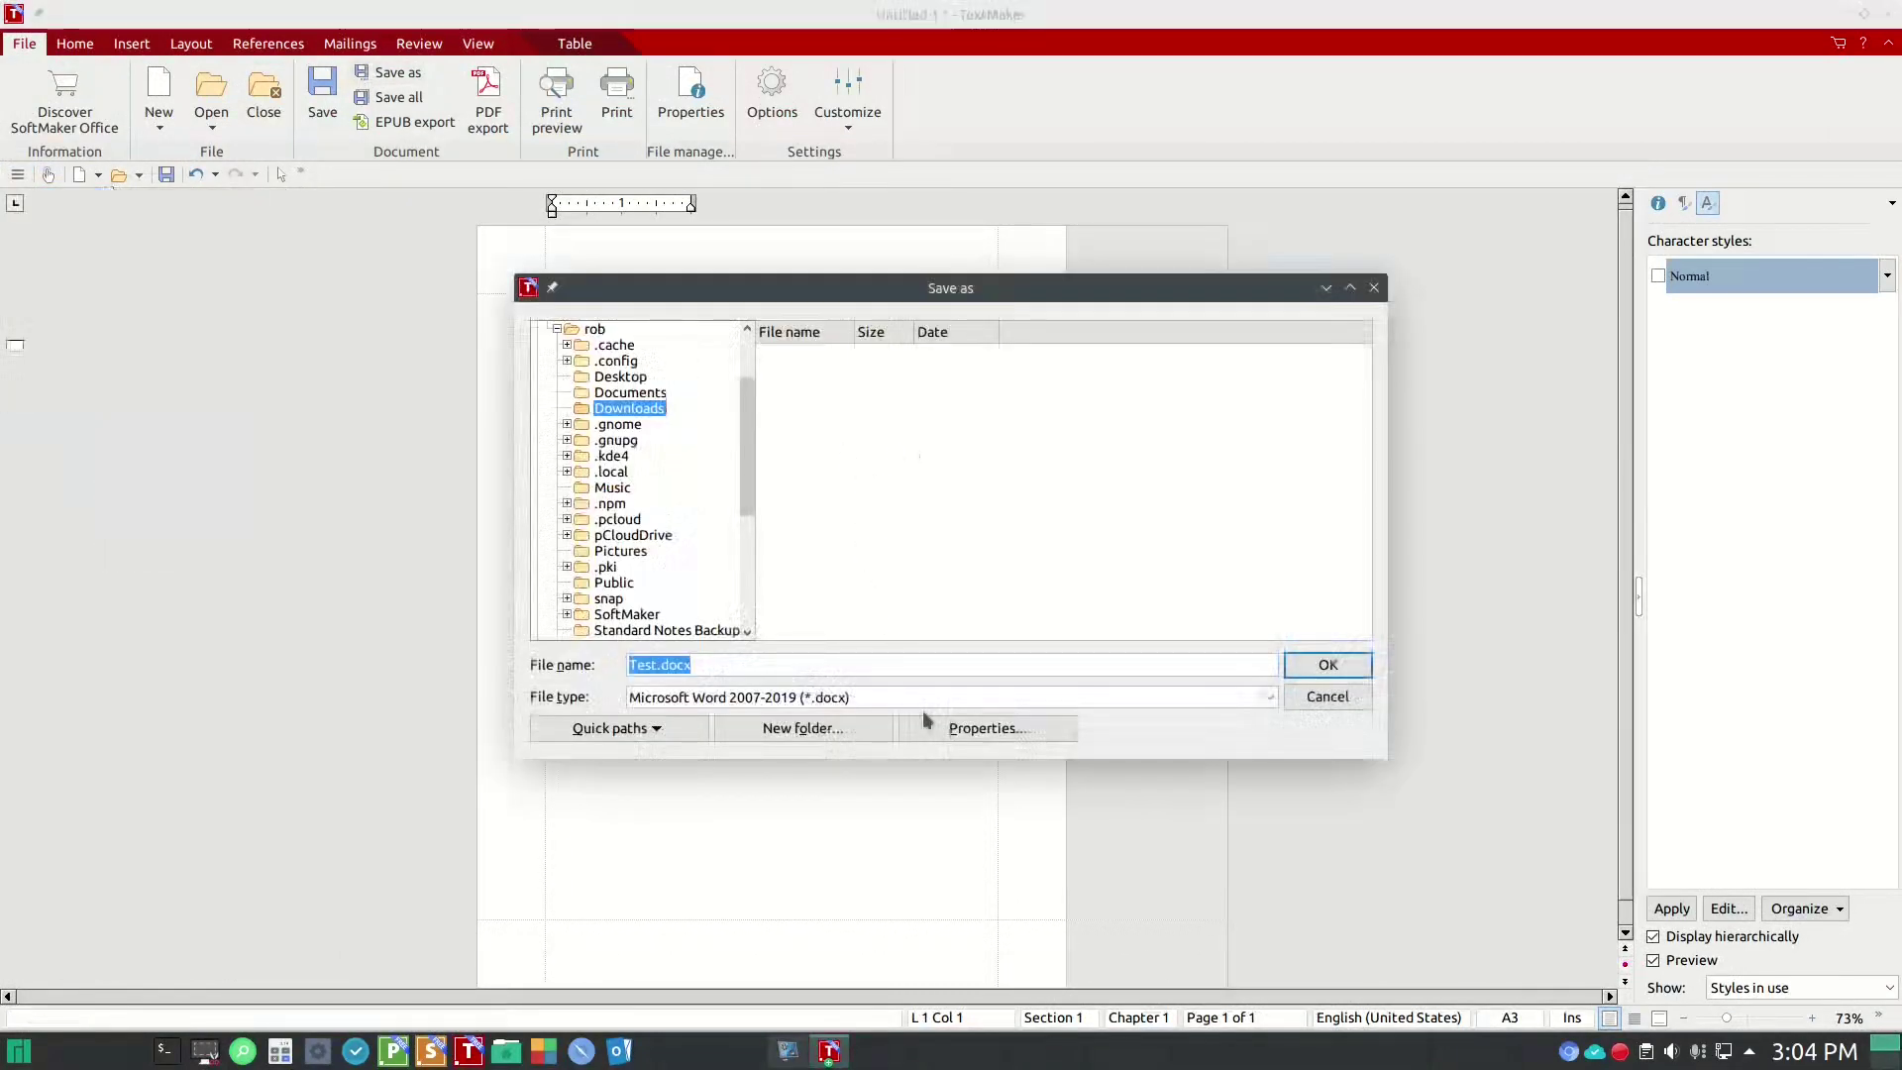
{"action": "left_click", "coordinate": [1266, 699]}
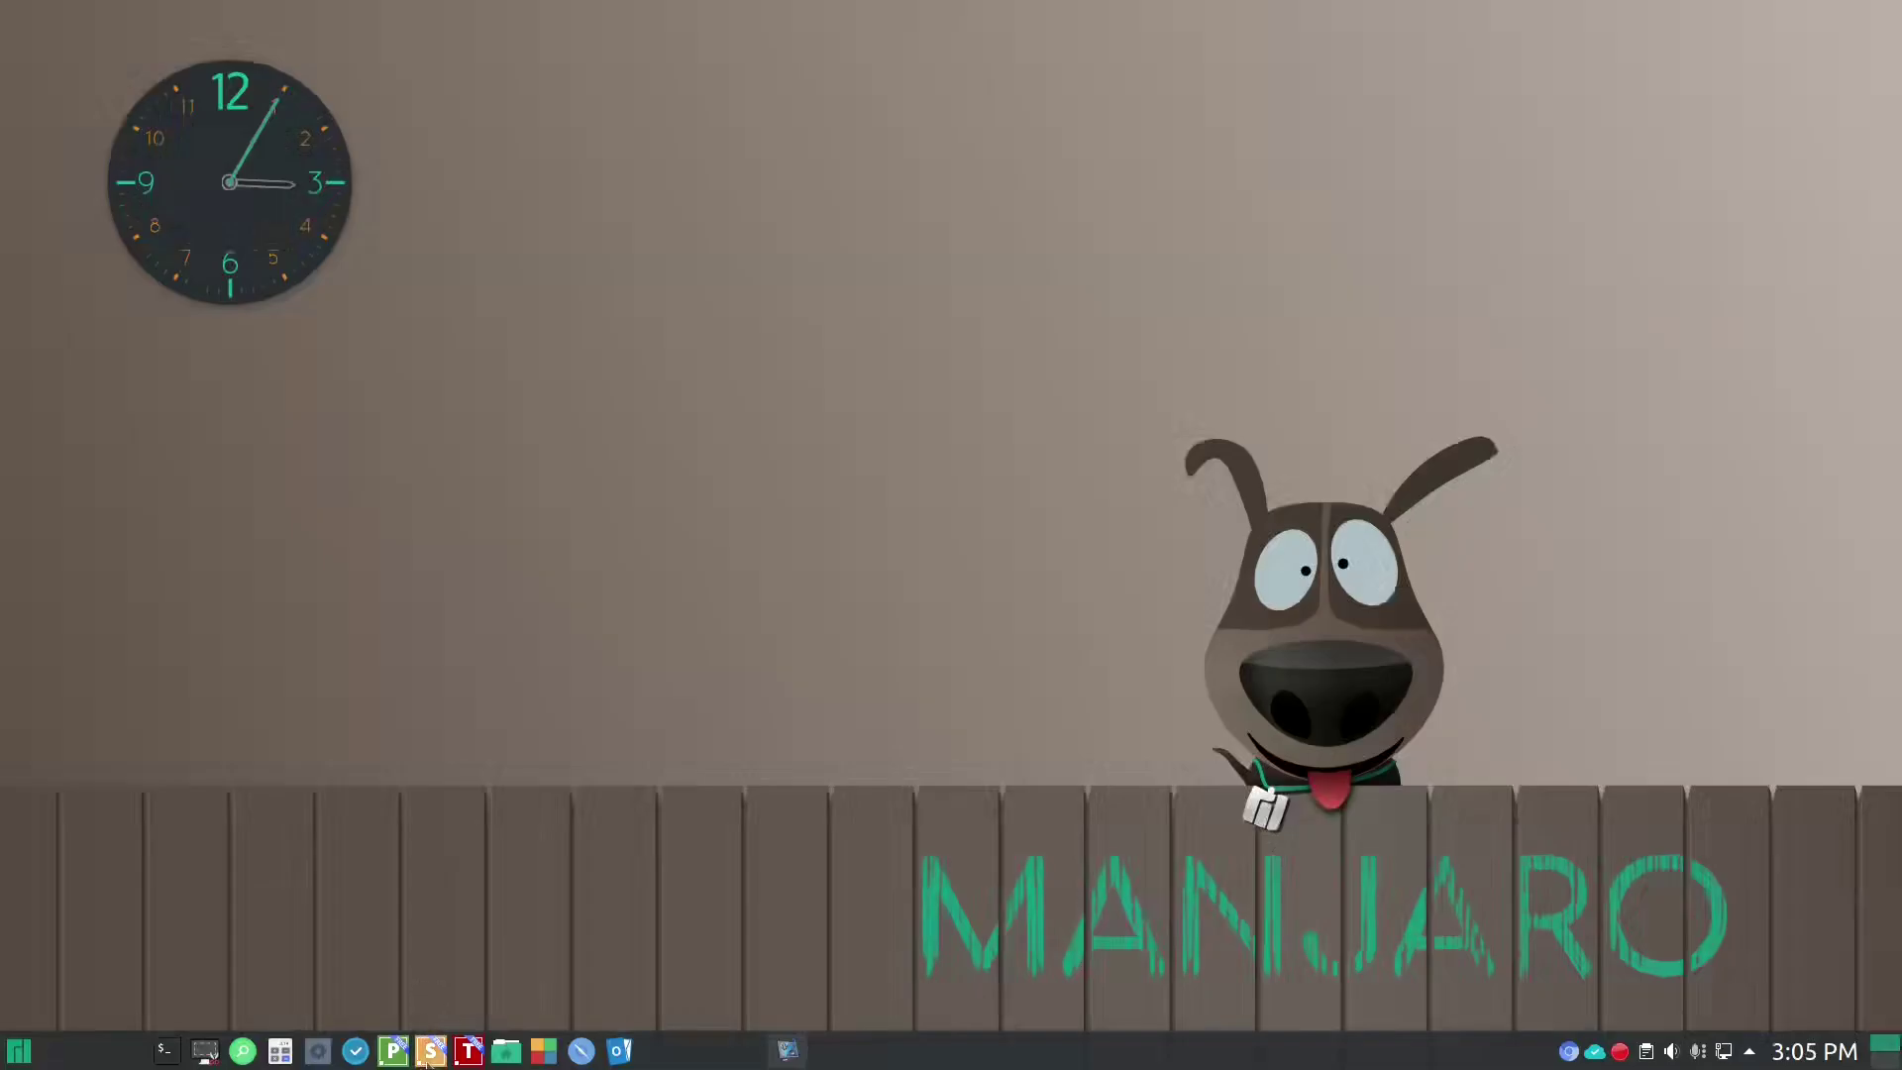
- Start FreeOffice Presentations with a new blank presentation and maximize its window
{"action": "left_click", "coordinate": [431, 1052]}
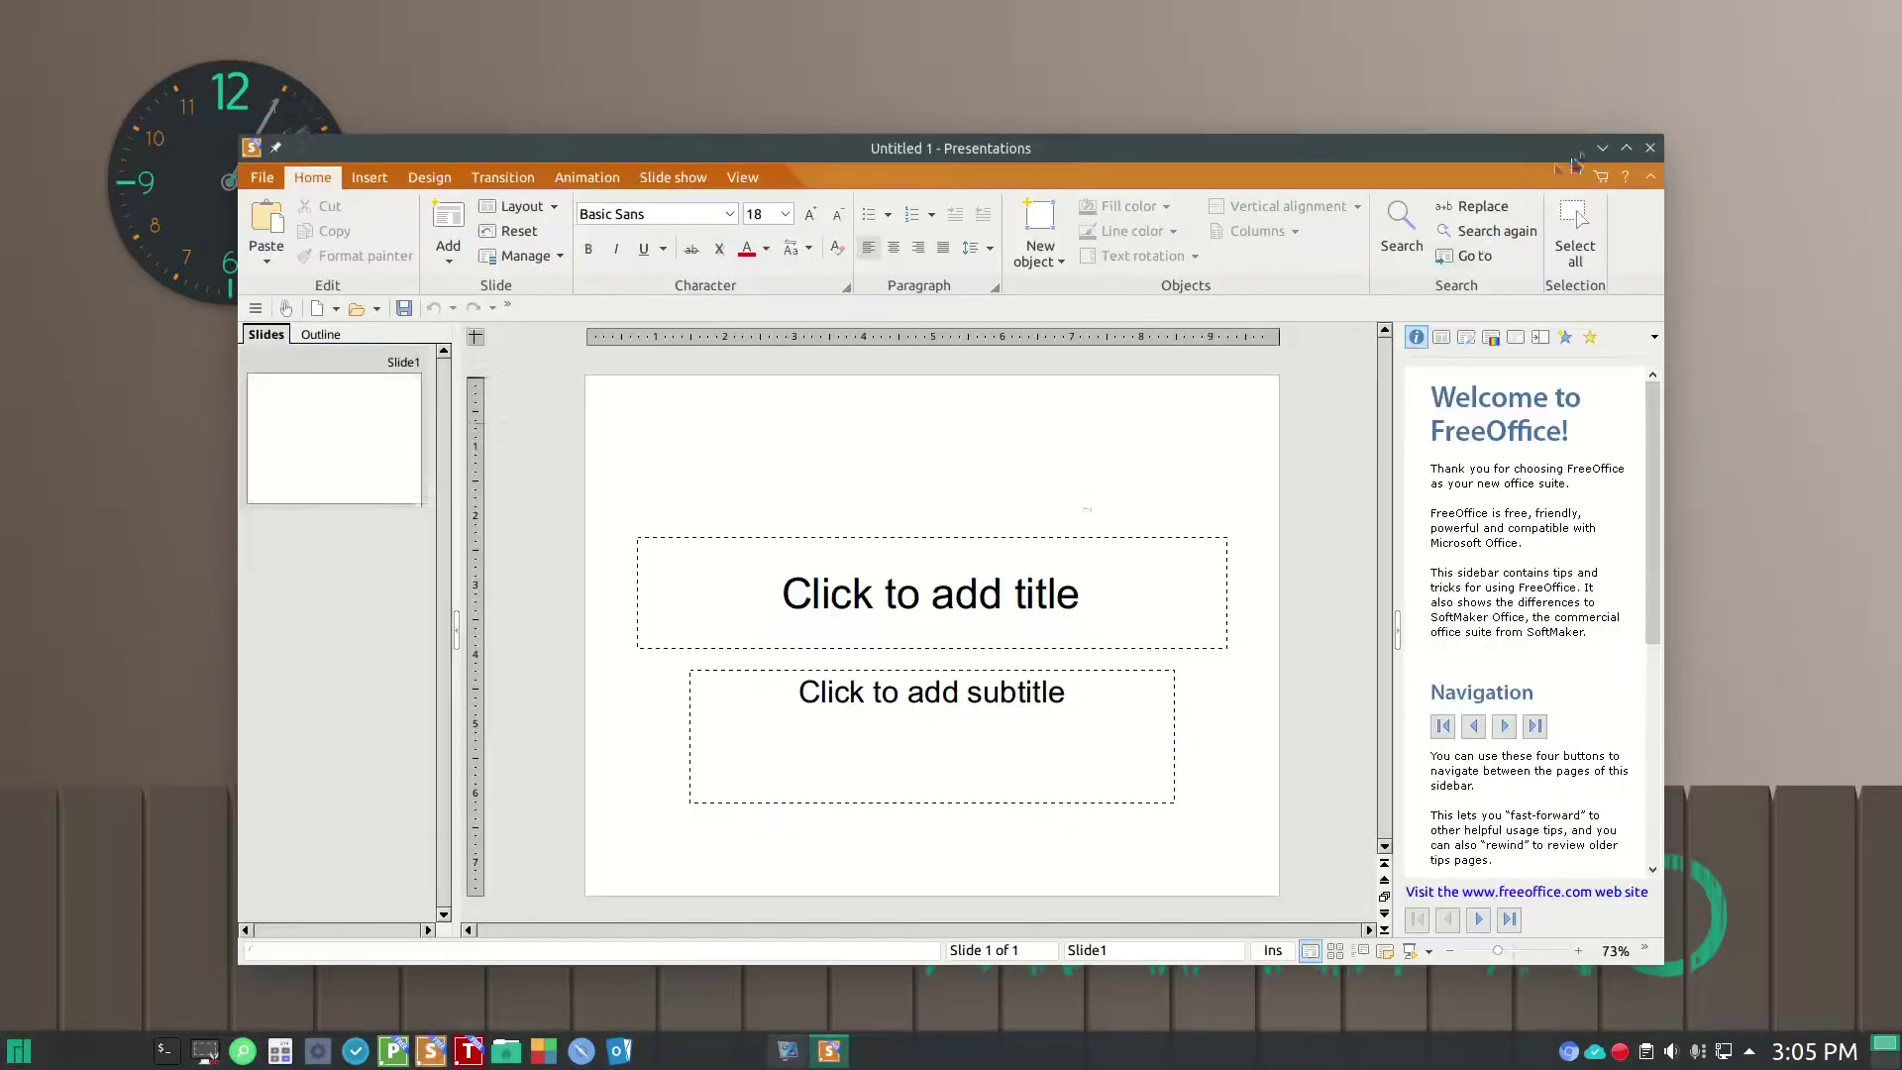
{"action": "left_click", "coordinate": [1627, 147]}
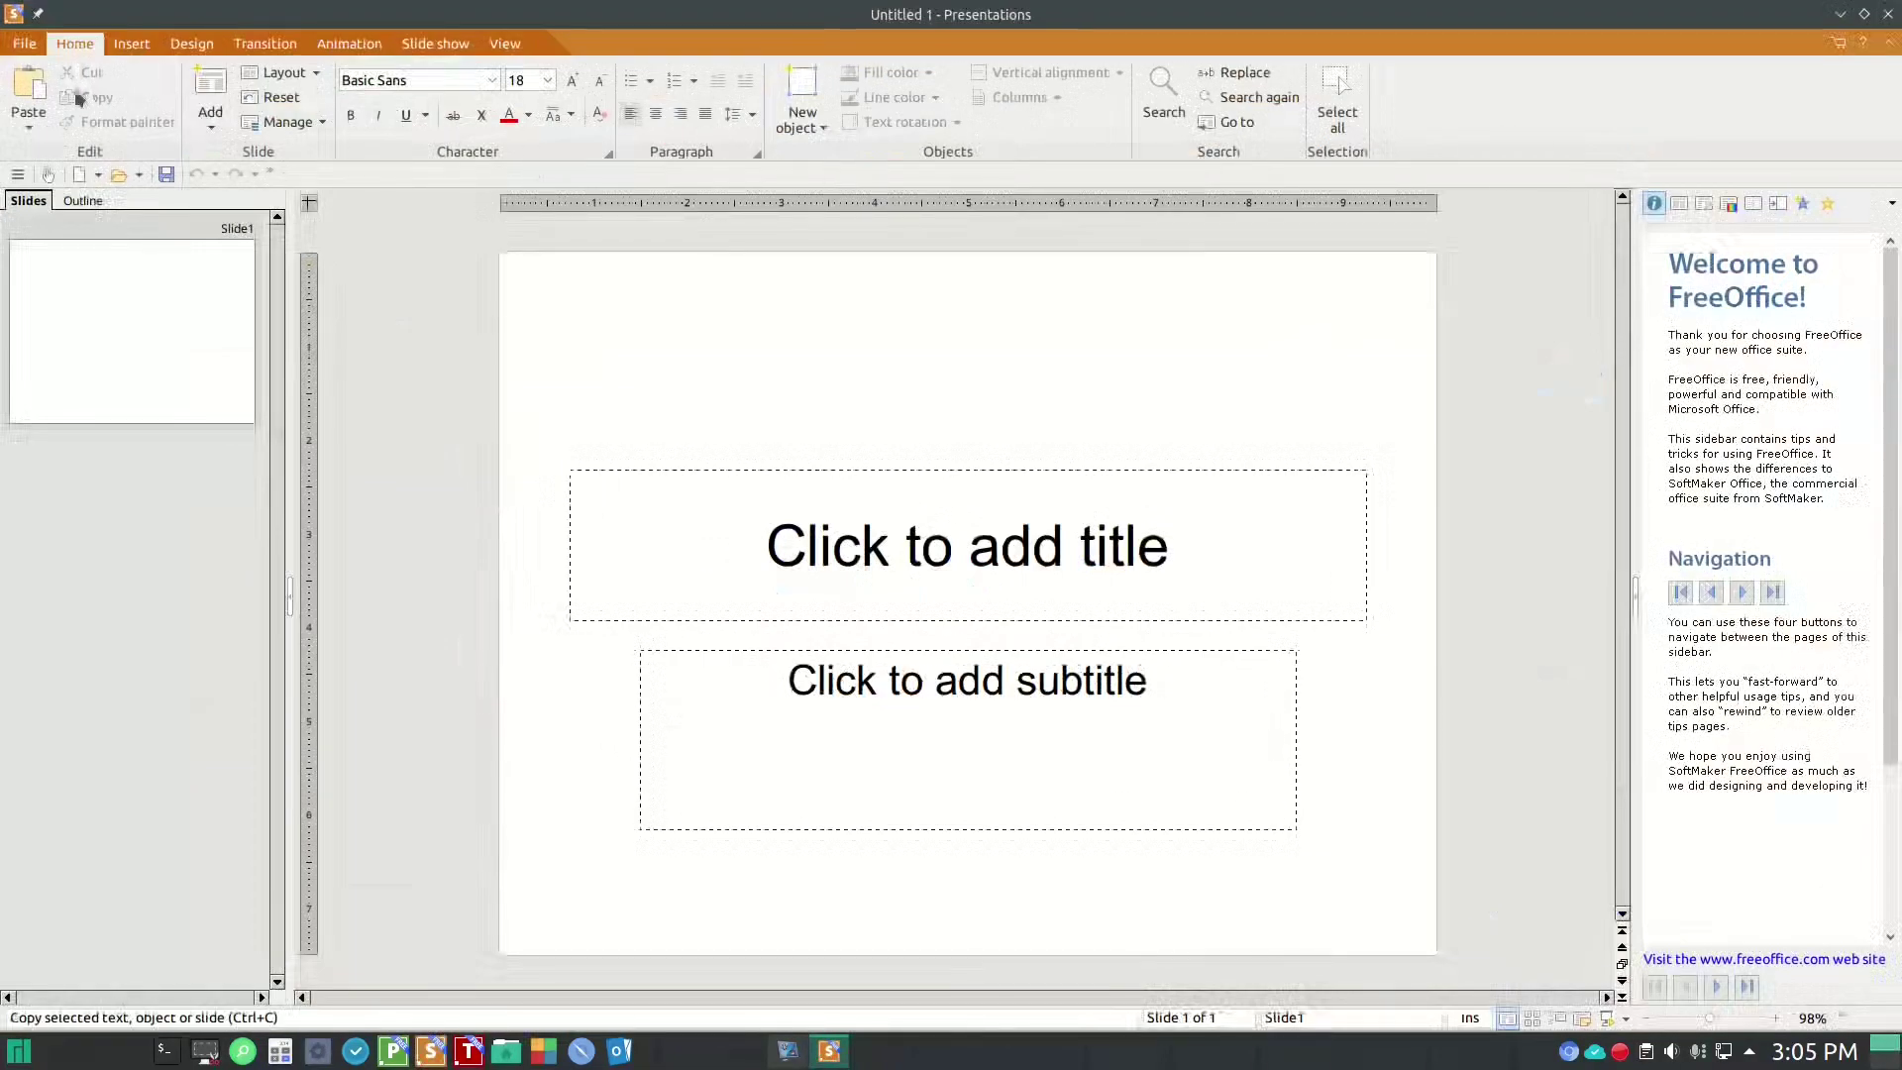